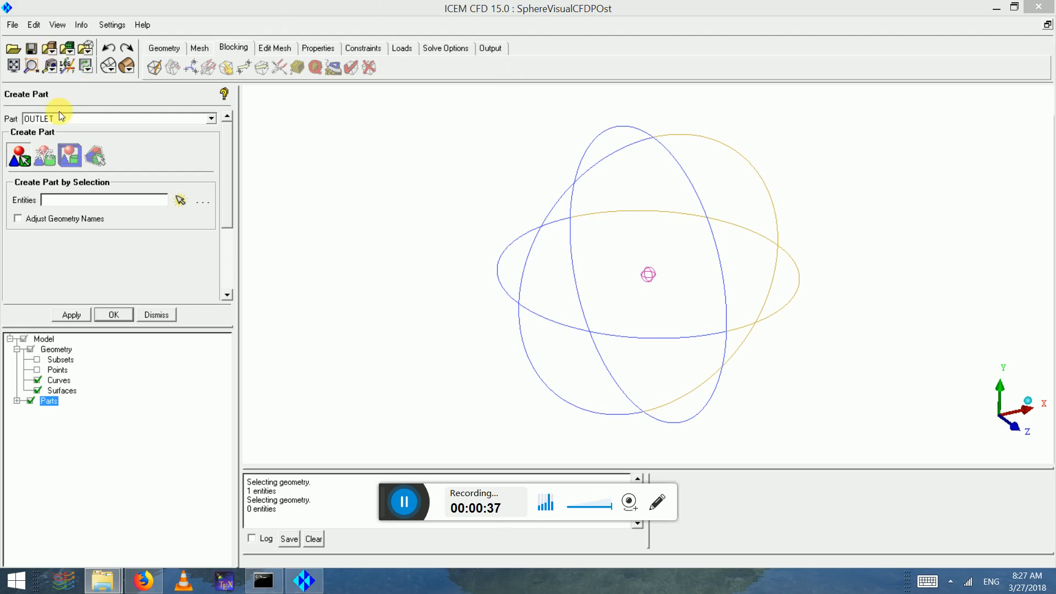
# - Initialize a 3D Bounding Box block in part FLUID around the whole geometry
pyautogui.click(154, 67)
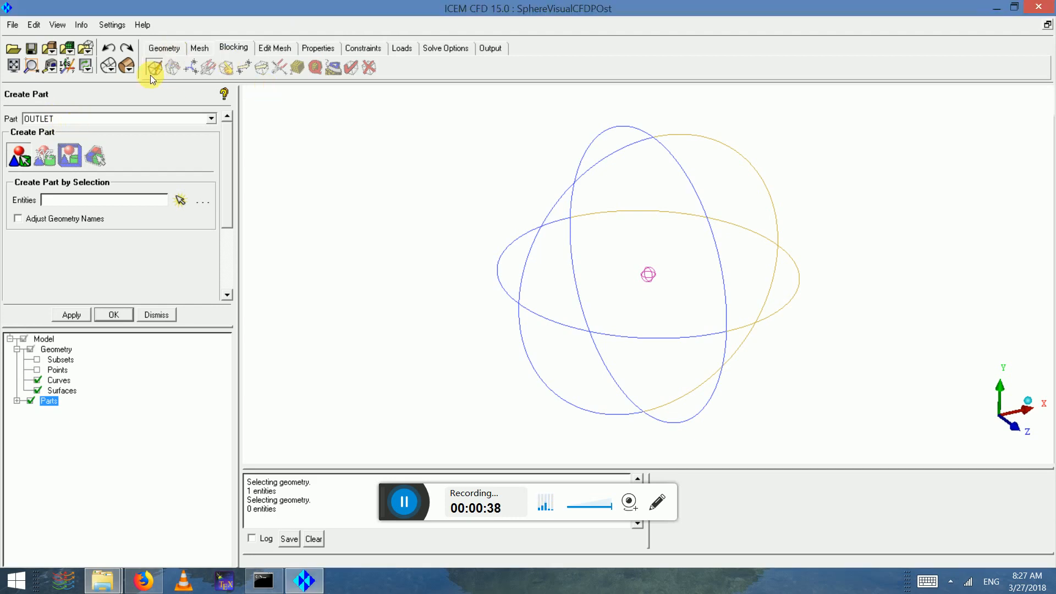
pyautogui.doubleClick(70, 120)
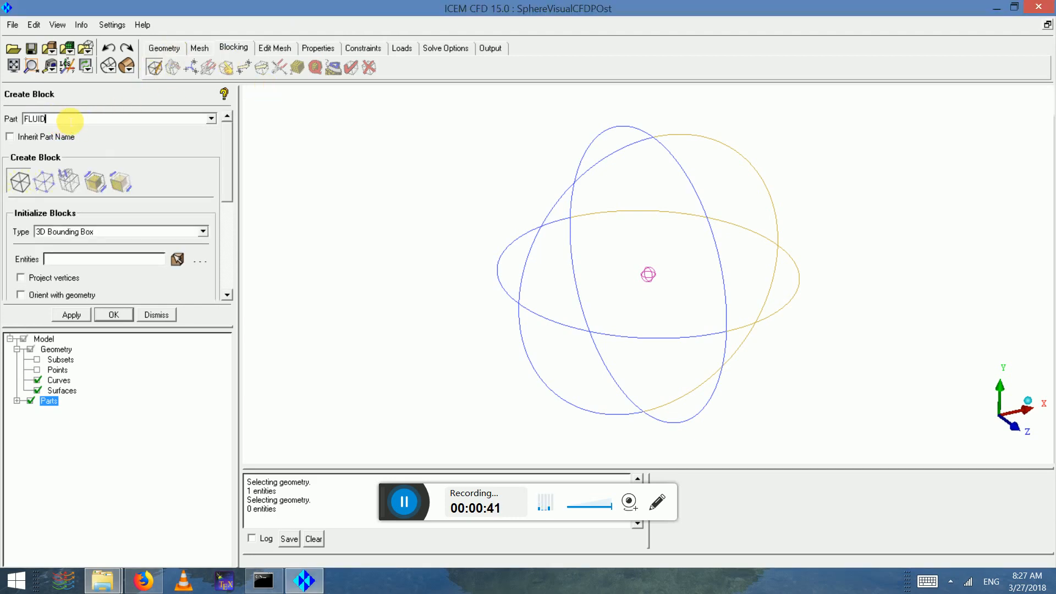
pyautogui.click(72, 315)
# - Split the bounding block into an O-grid with an offset of 2
pyautogui.moveTo(660, 153); pyautogui.dragTo(542, 201)
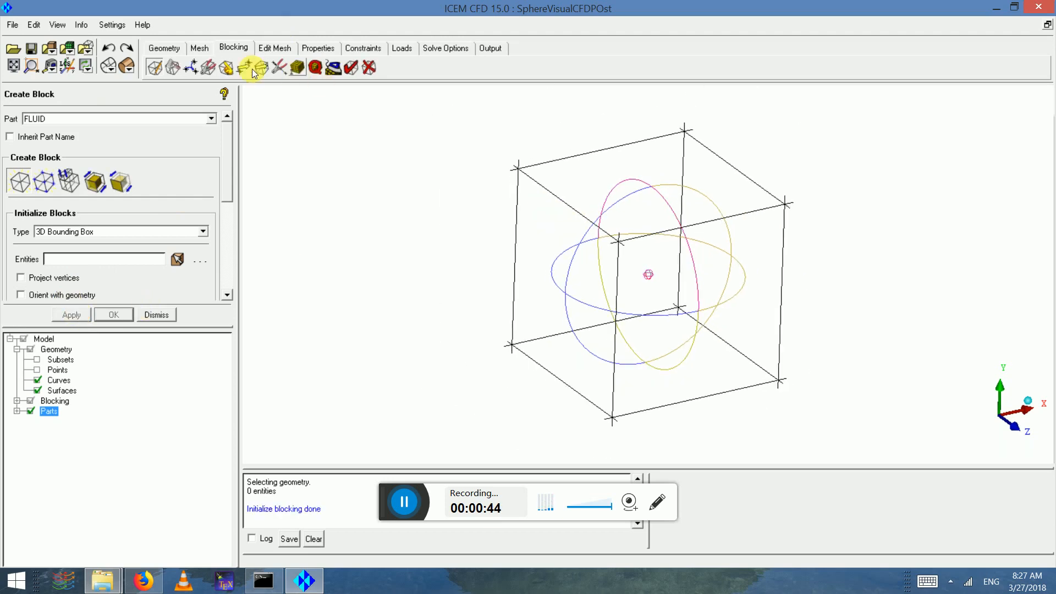
pyautogui.moveTo(612, 246); pyautogui.dragTo(455, 176)
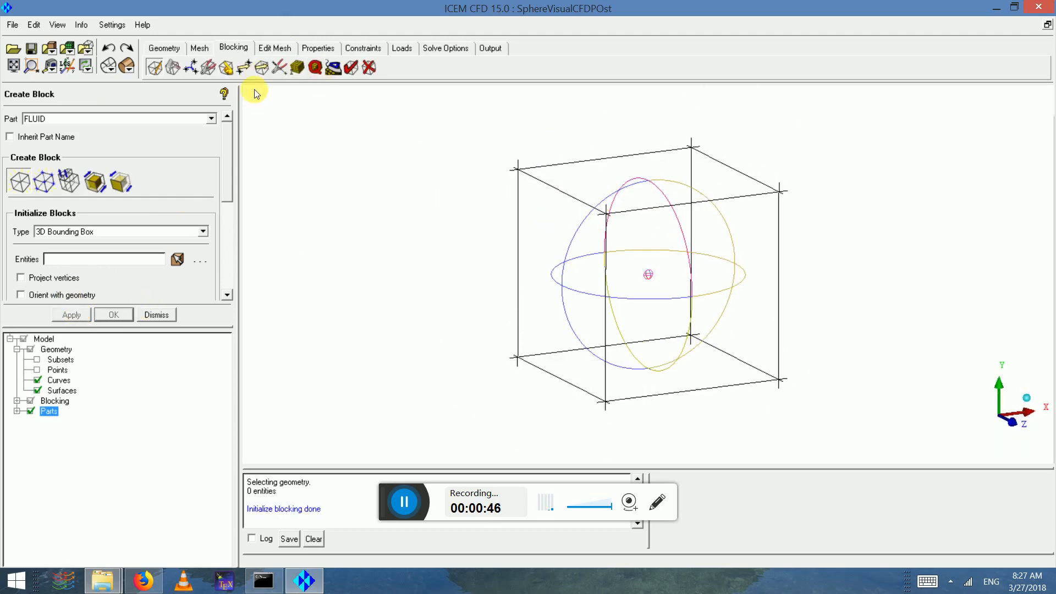
pyautogui.click(262, 68)
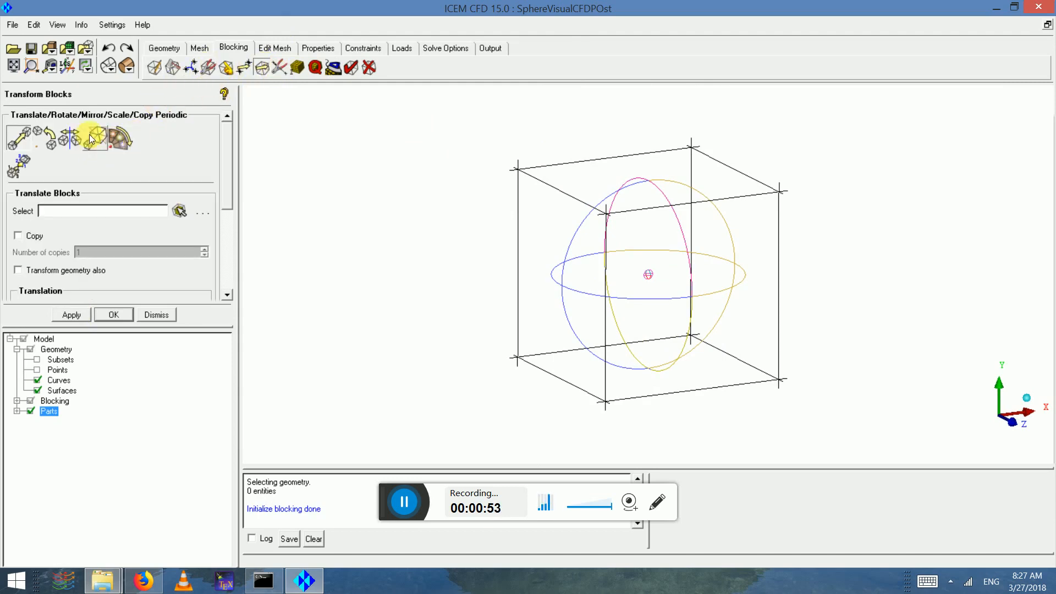
pyautogui.click(174, 68)
pyautogui.click(51, 146)
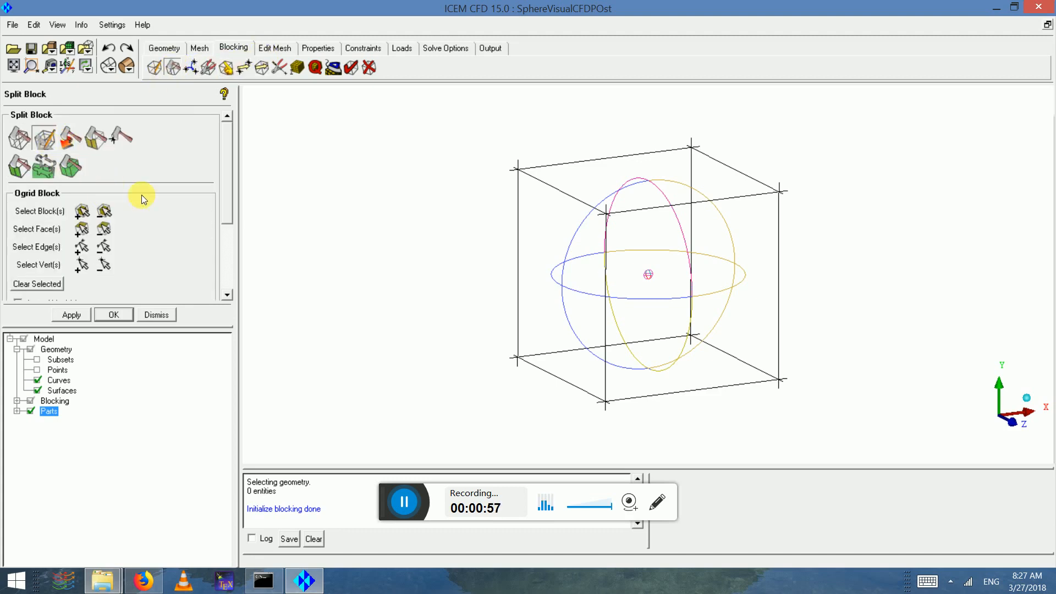
pyautogui.scroll(-1, 229, 209)
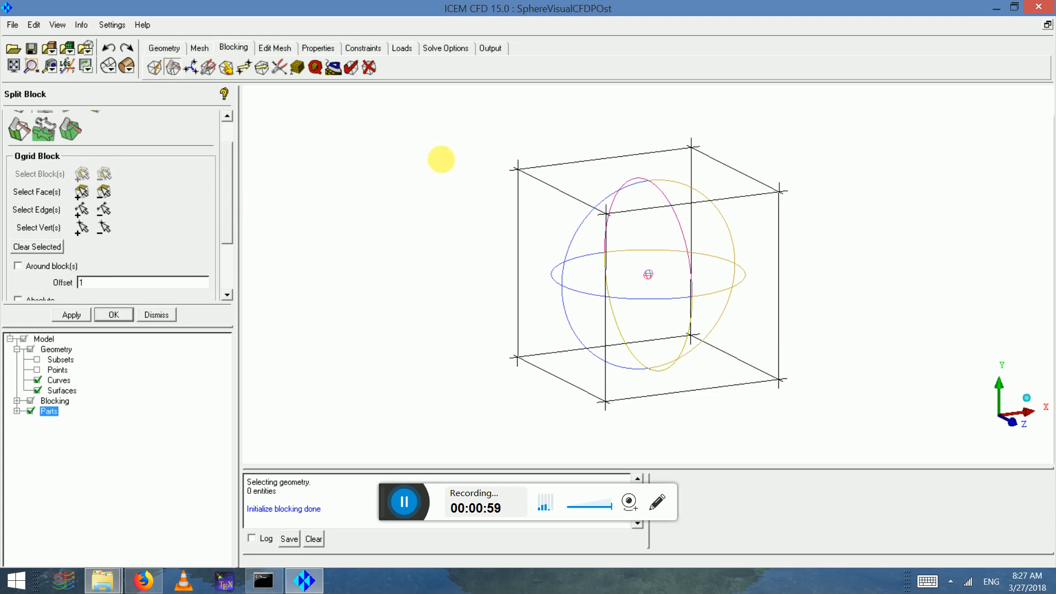
pyautogui.click(677, 229)
pyautogui.middleClick(673, 230)
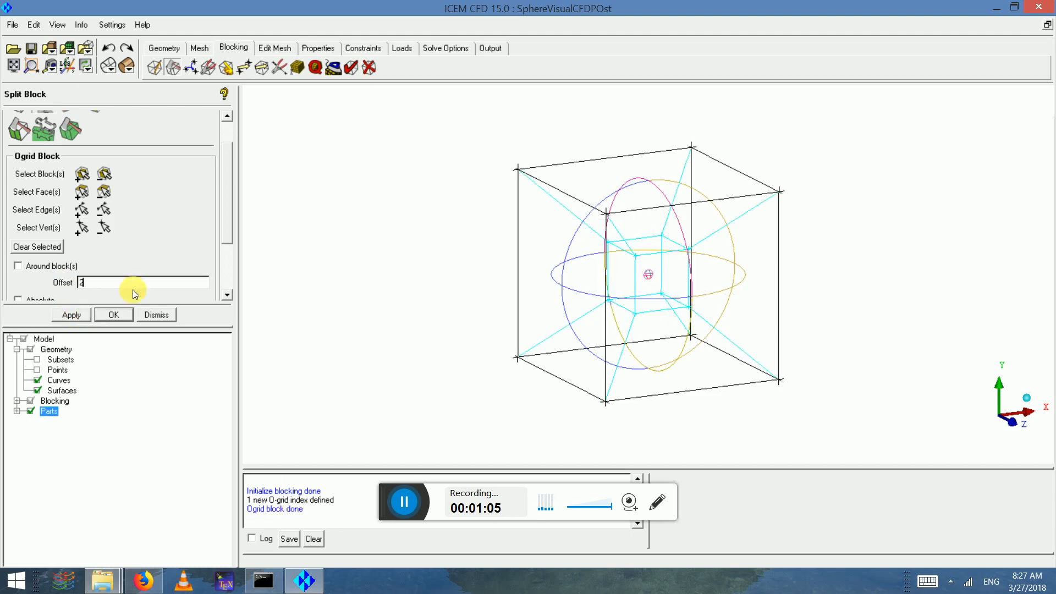
# - Scale the central O-grid block by X, Y and Z factors of 0.5, applying the transform three times to shrink it around the inner sphere
pyautogui.scroll(4, 613, 267)
pyautogui.moveTo(518, 266); pyautogui.dragTo(606, 303)
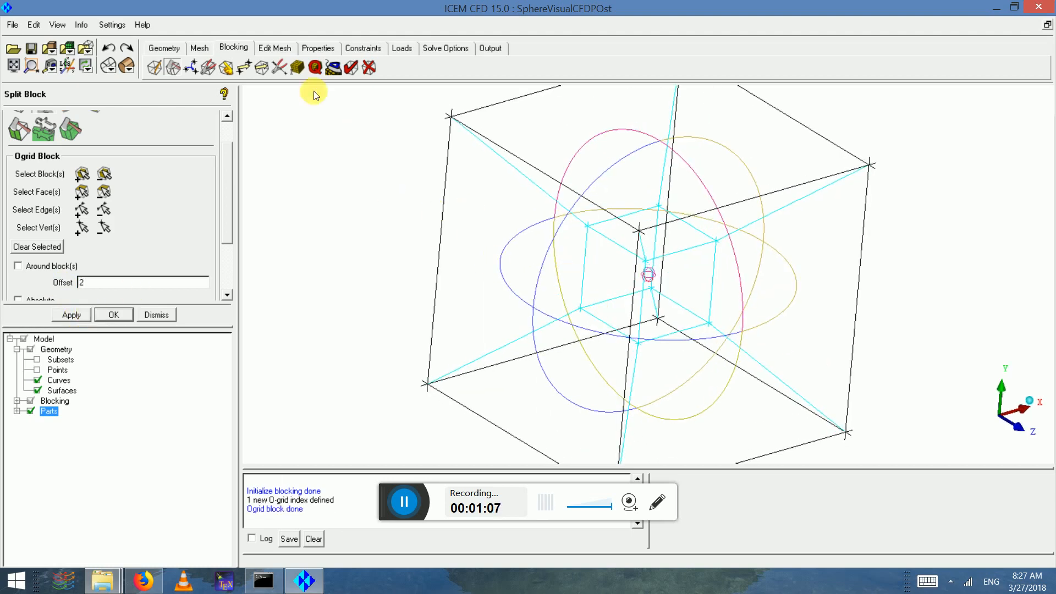
pyautogui.click(263, 66)
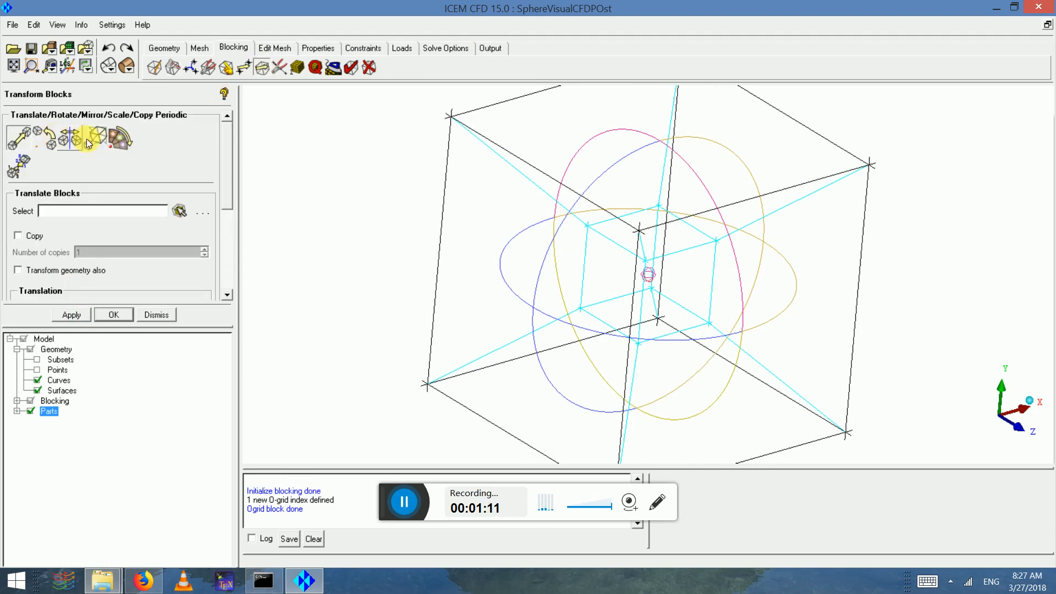
pyautogui.click(97, 138)
pyautogui.click(180, 210)
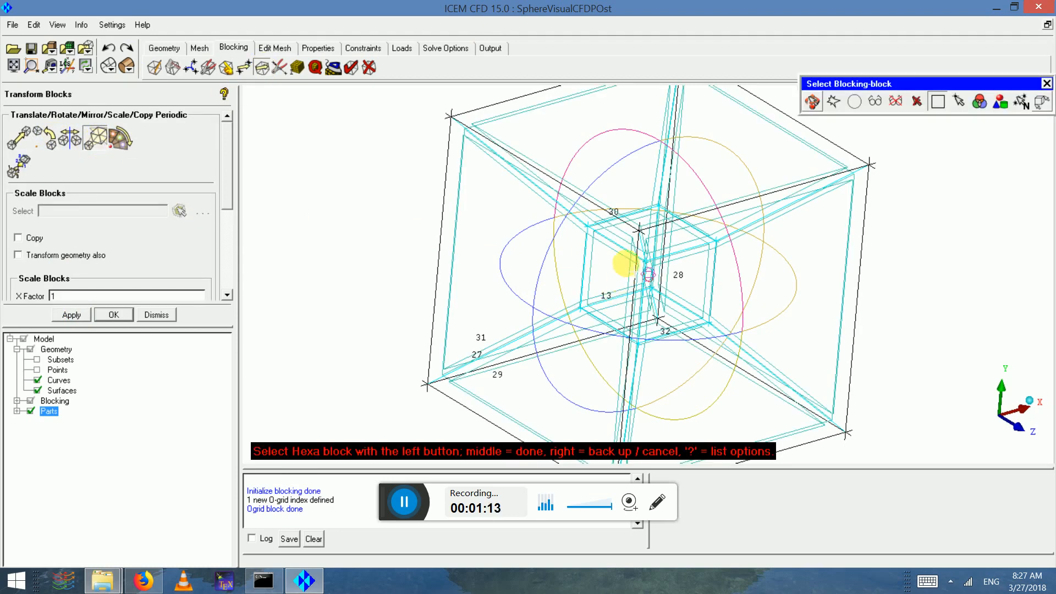
pyautogui.click(629, 261)
pyautogui.middleClick(642, 253)
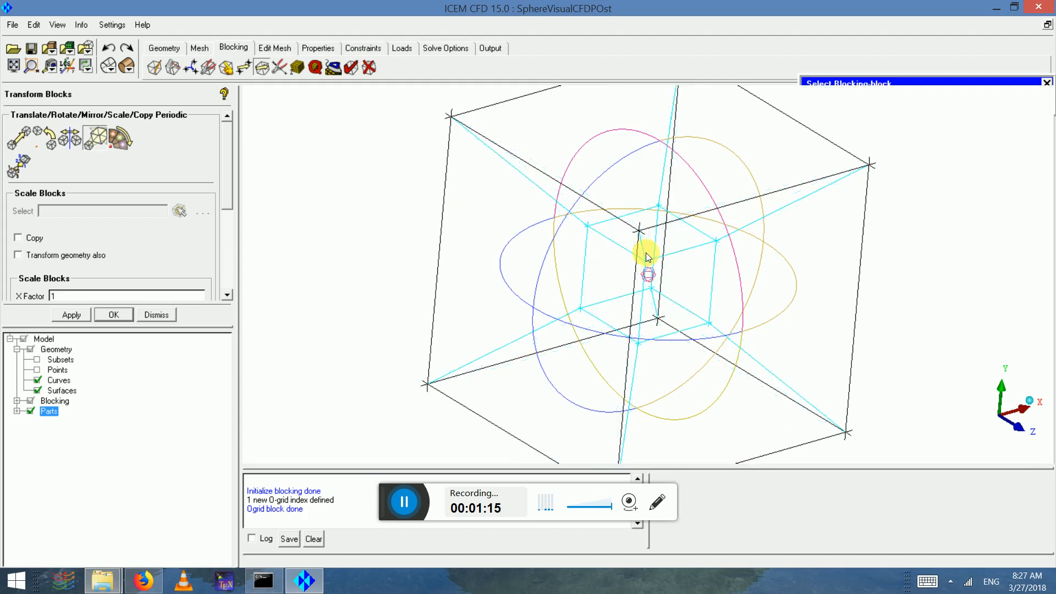
pyautogui.moveTo(222, 199); pyautogui.dragTo(226, 223)
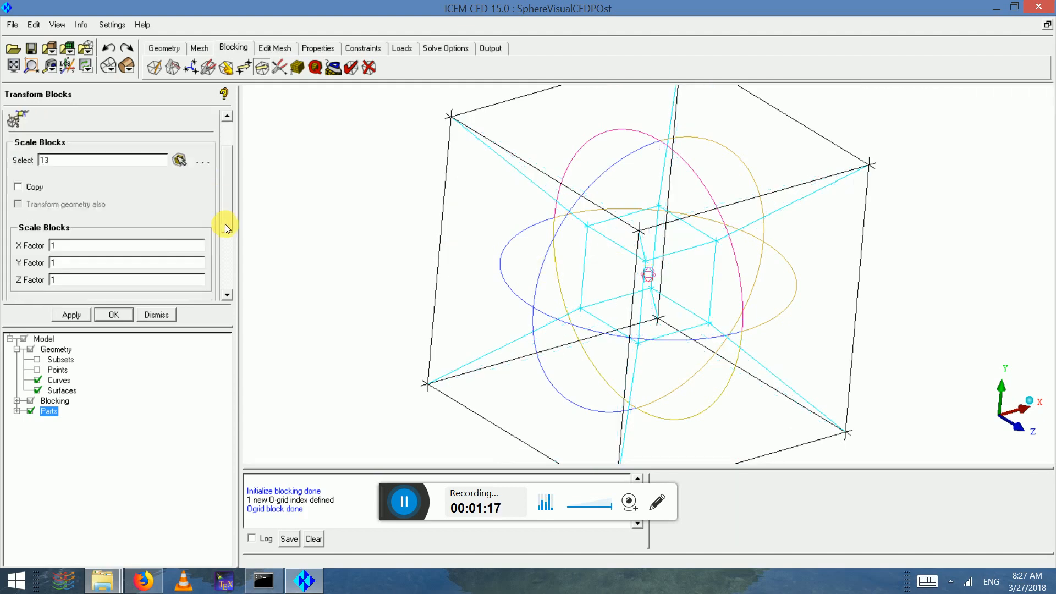
pyautogui.click(74, 248)
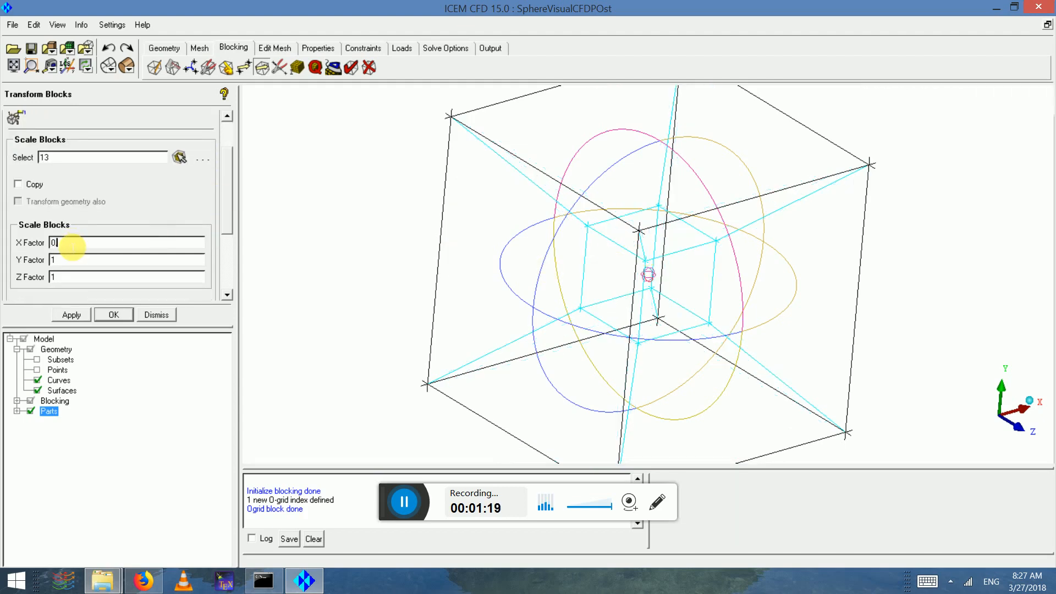
pyautogui.write('0.5')
pyautogui.click(86, 277)
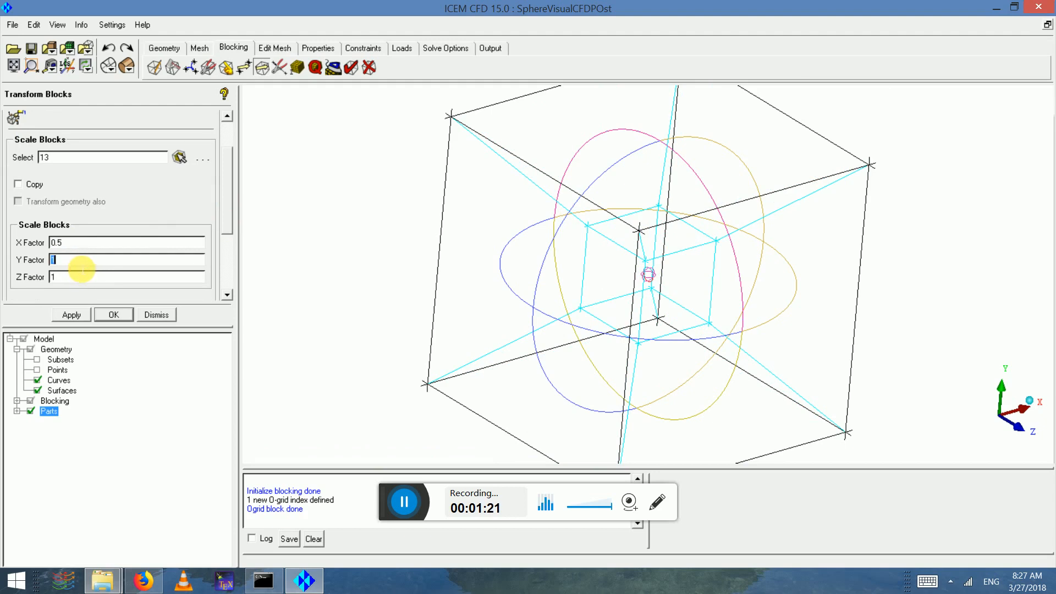
pyautogui.click(76, 286)
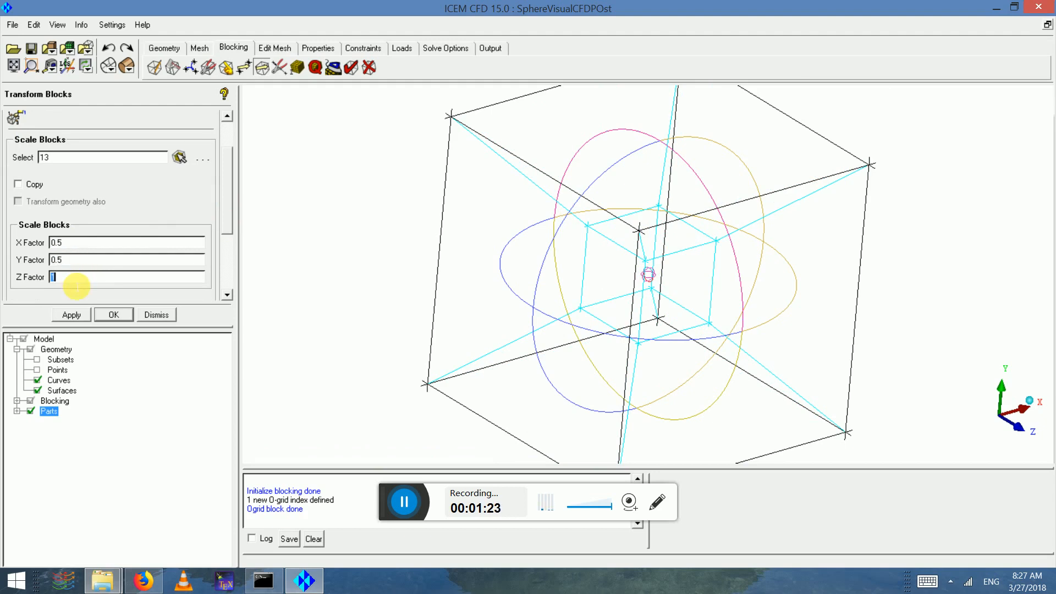
pyautogui.click(69, 317)
pyautogui.click(69, 316)
pyautogui.click(69, 317)
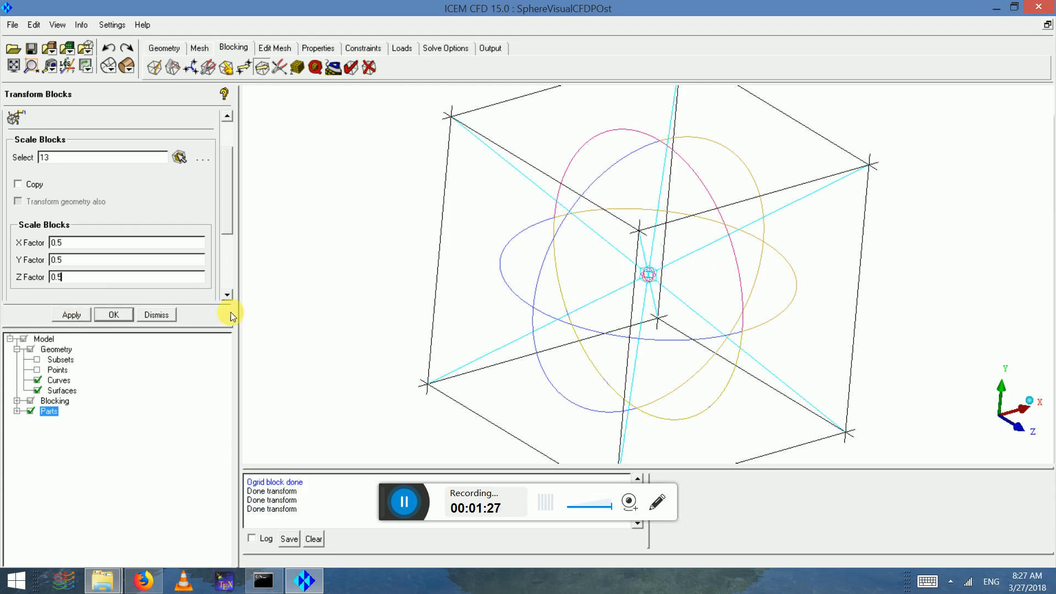
# - Create a part named SOLIDS from the central block around the inner sphere
pyautogui.scroll(10, 931, 334)
pyautogui.scroll(6, 636, 261)
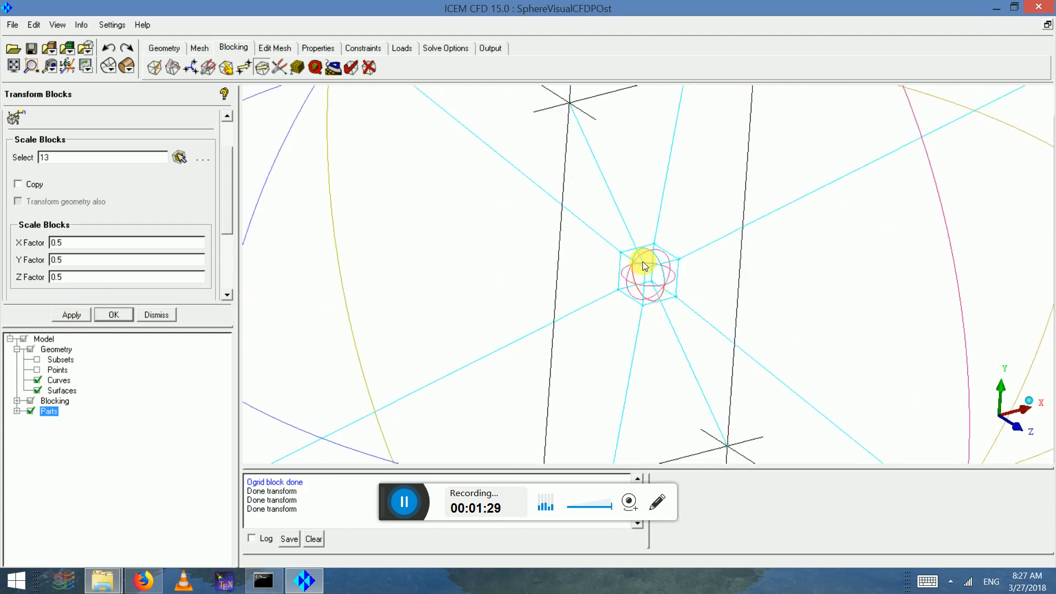
pyautogui.rightClick(49, 412)
pyautogui.click(83, 214)
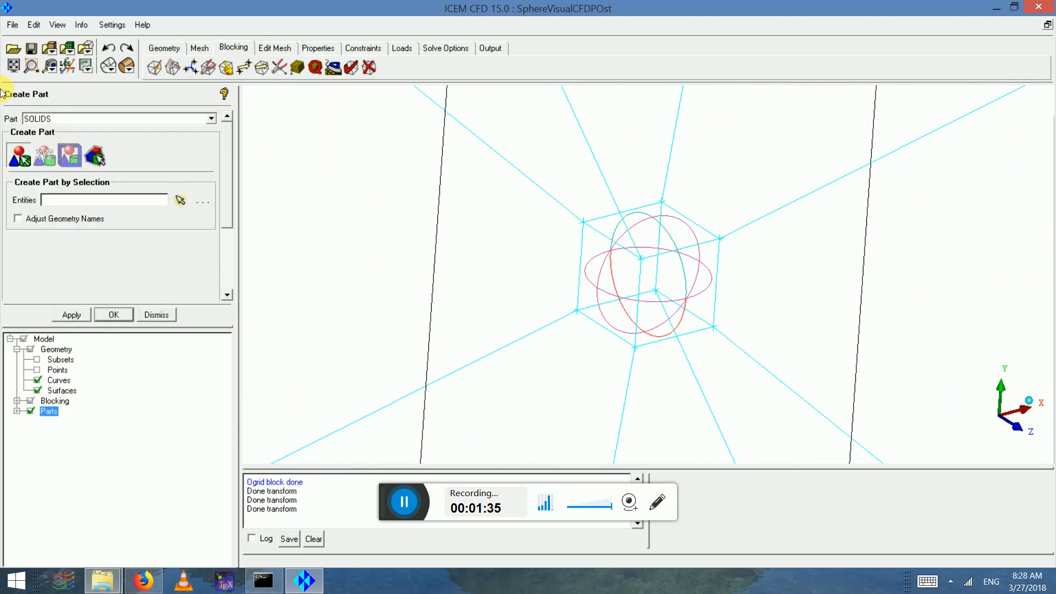
pyautogui.click(95, 156)
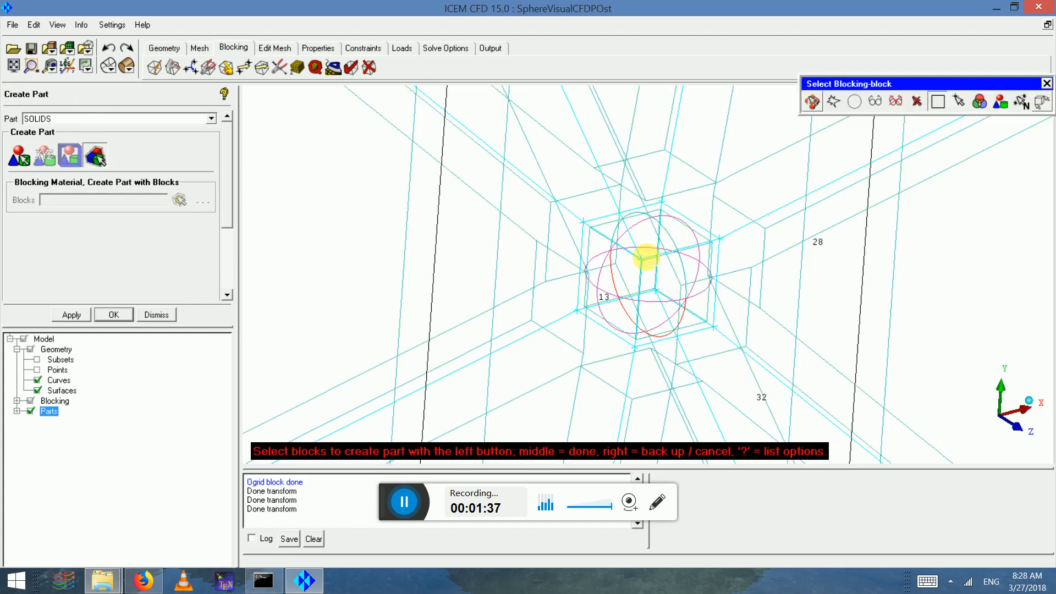
pyautogui.click(643, 257)
pyautogui.middleClick(645, 257)
# - Delete the central block around the inner sphere without deleting it permanently
pyautogui.scroll(-7, 644, 257)
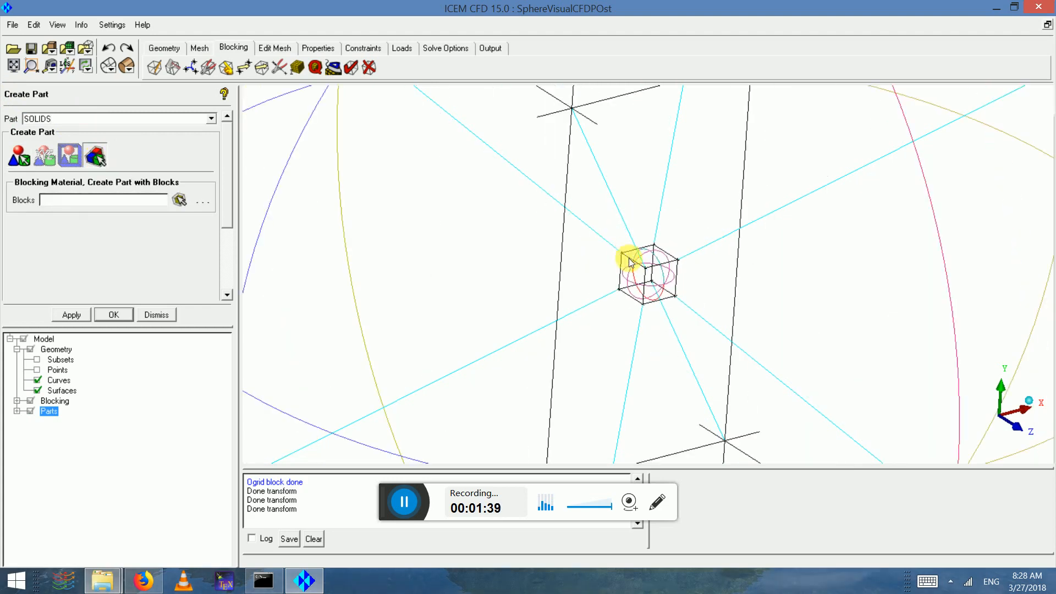
pyautogui.moveTo(636, 310); pyautogui.dragTo(568, 219)
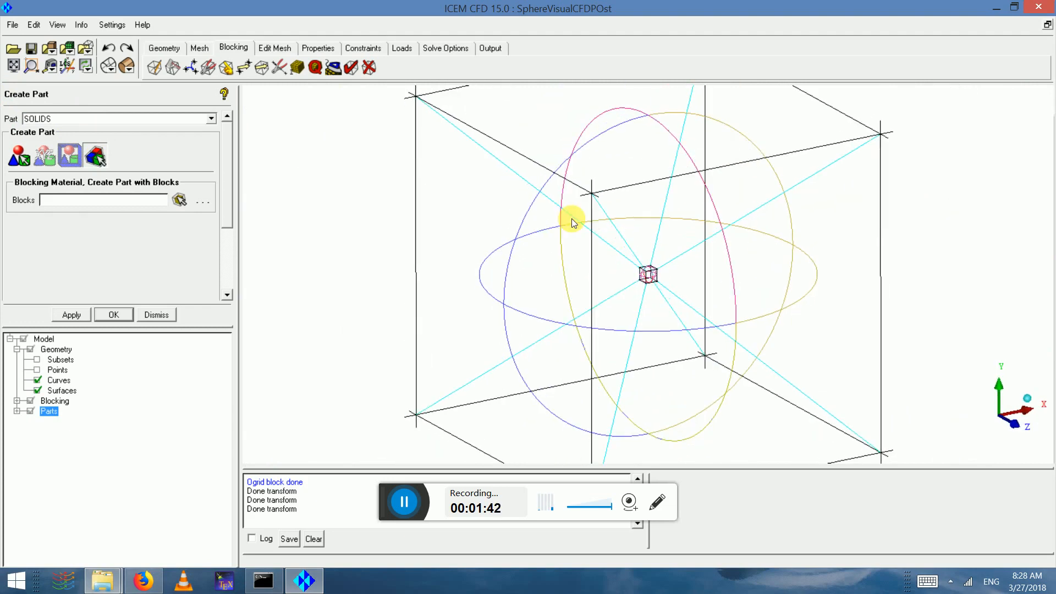
pyautogui.click(369, 67)
pyautogui.scroll(10, 644, 275)
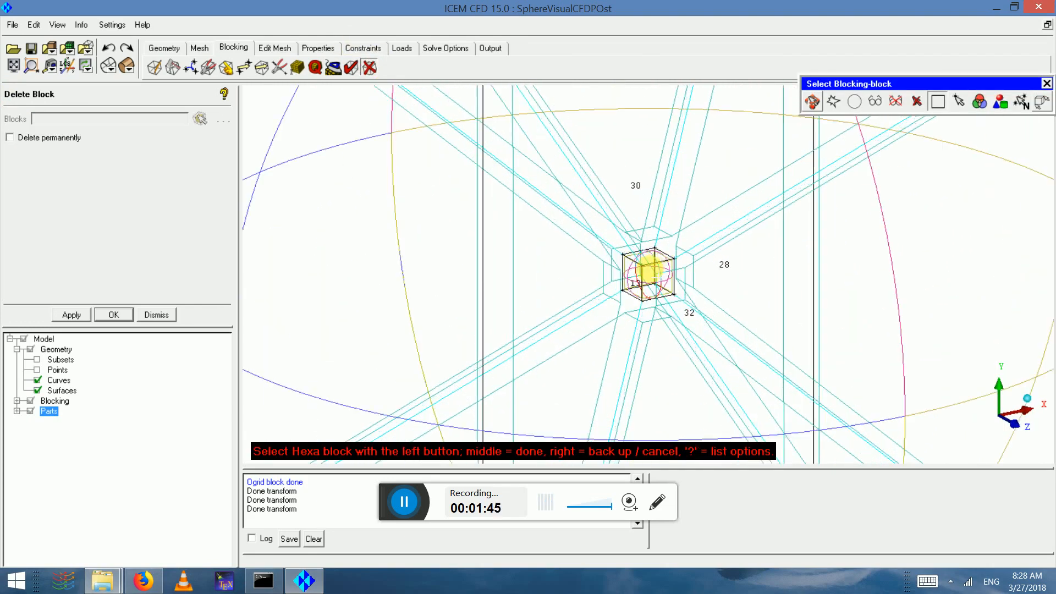
pyautogui.click(644, 264)
pyautogui.middleClick(646, 265)
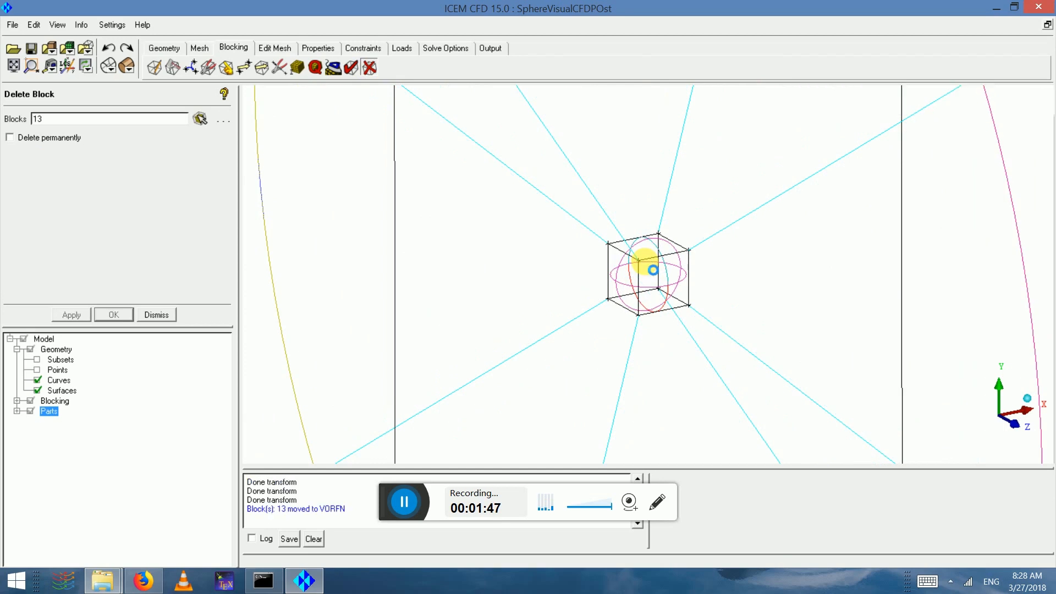
# - Scale the pre-mesh sizes by a factor of 2, applying it several times in succession to refine the mesh
pyautogui.scroll(-5, 643, 266)
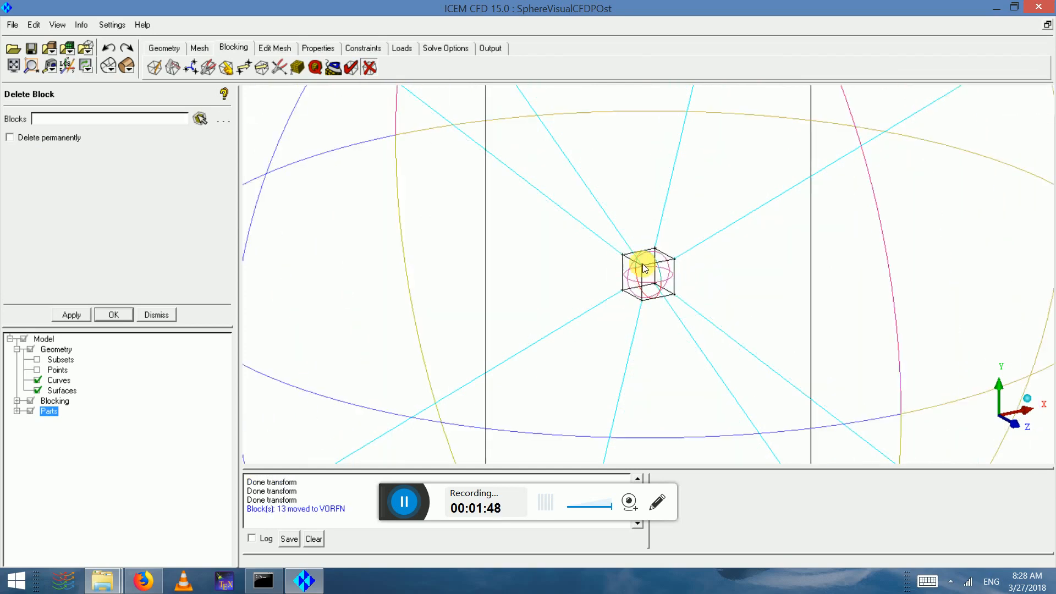
pyautogui.click(297, 67)
pyautogui.click(45, 137)
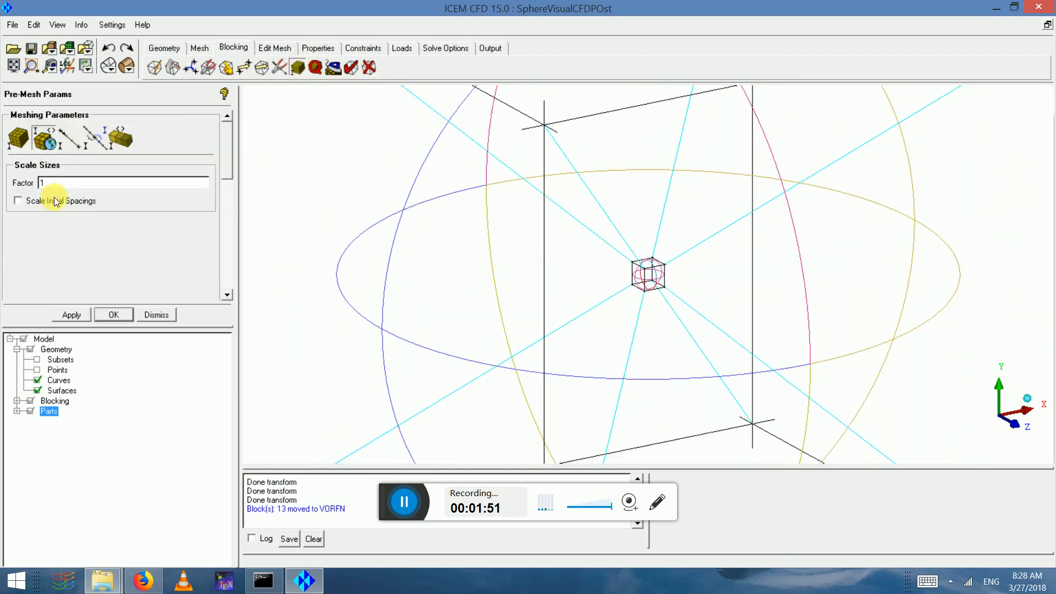
pyautogui.write('2')
pyautogui.click(71, 315)
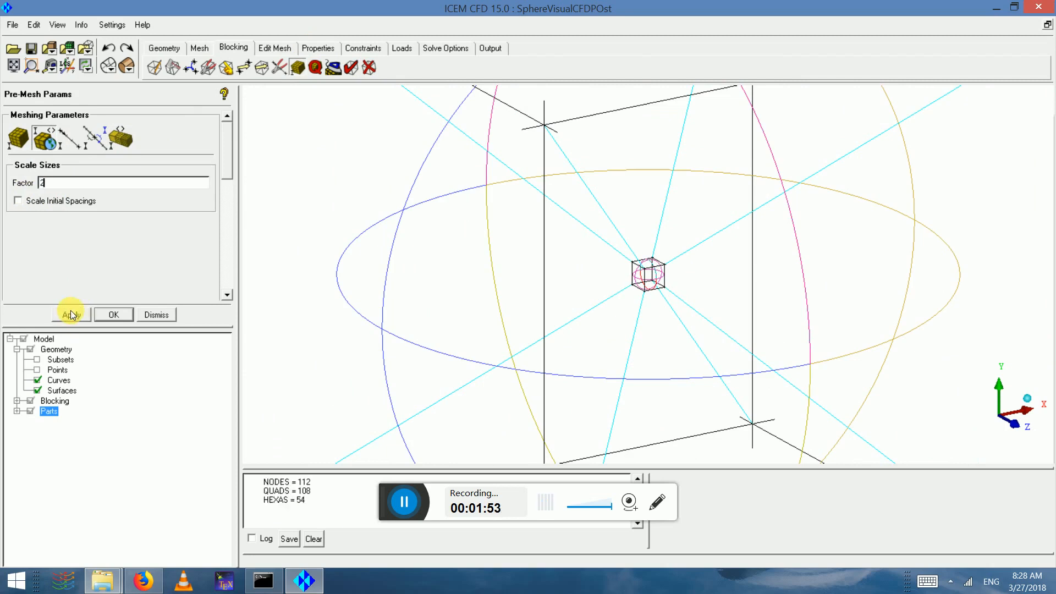
pyautogui.scroll(-5, 520, 303)
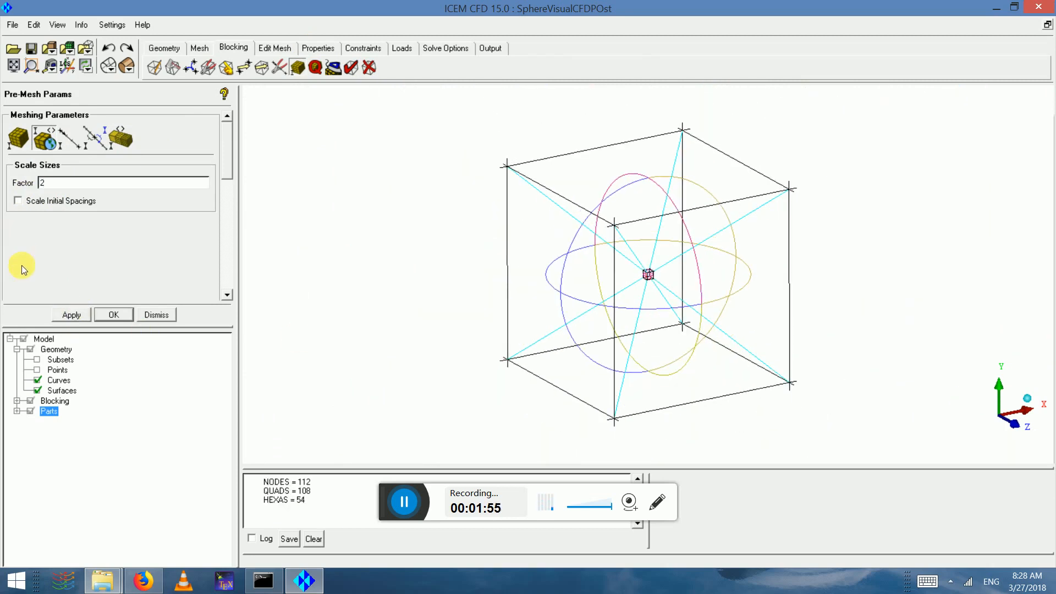
pyautogui.click(70, 313)
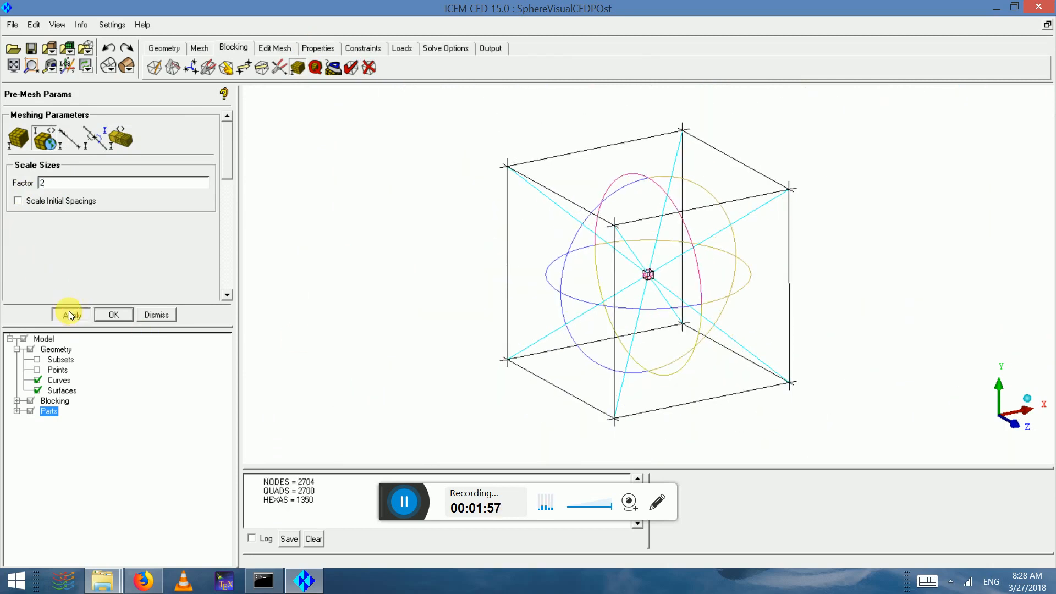
pyautogui.click(70, 315)
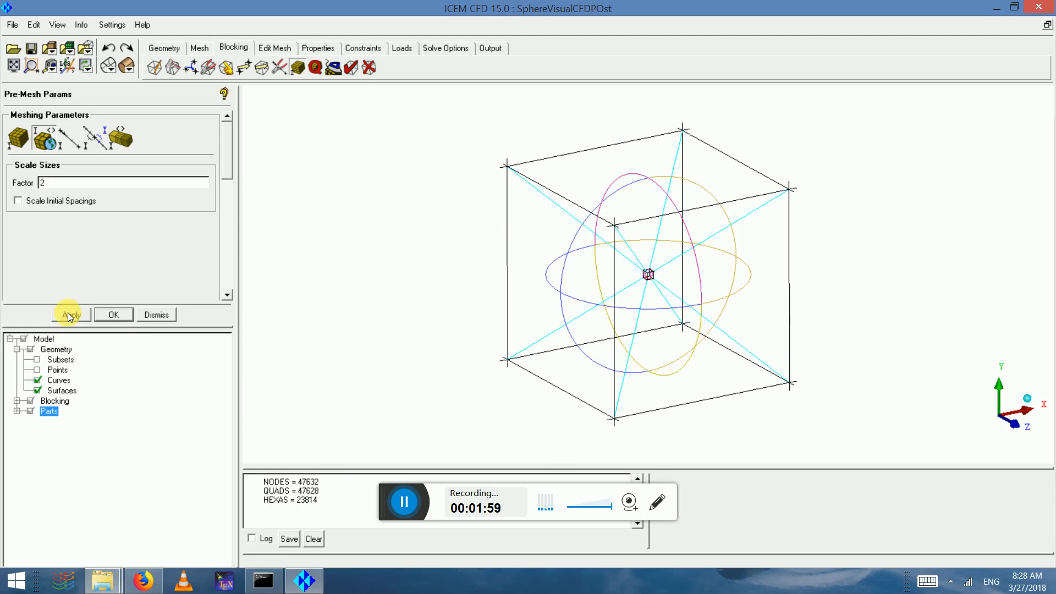
pyautogui.click(70, 315)
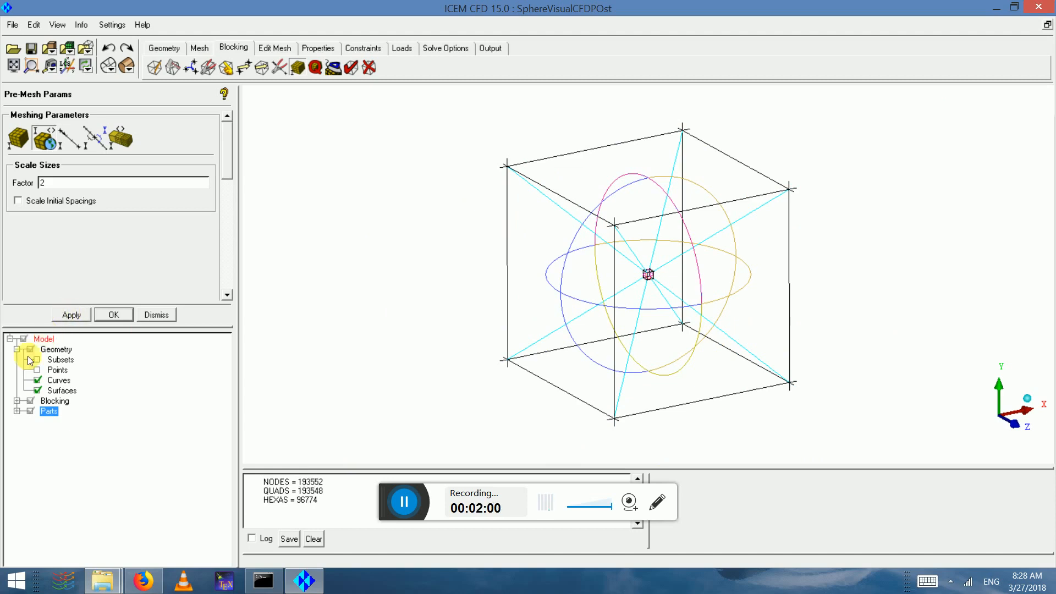
# - Display the Pre-Mesh of the blocking, recomputing the out-of-date mesh, and inspect it on the outer sphere
pyautogui.click(17, 401)
pyautogui.click(37, 462)
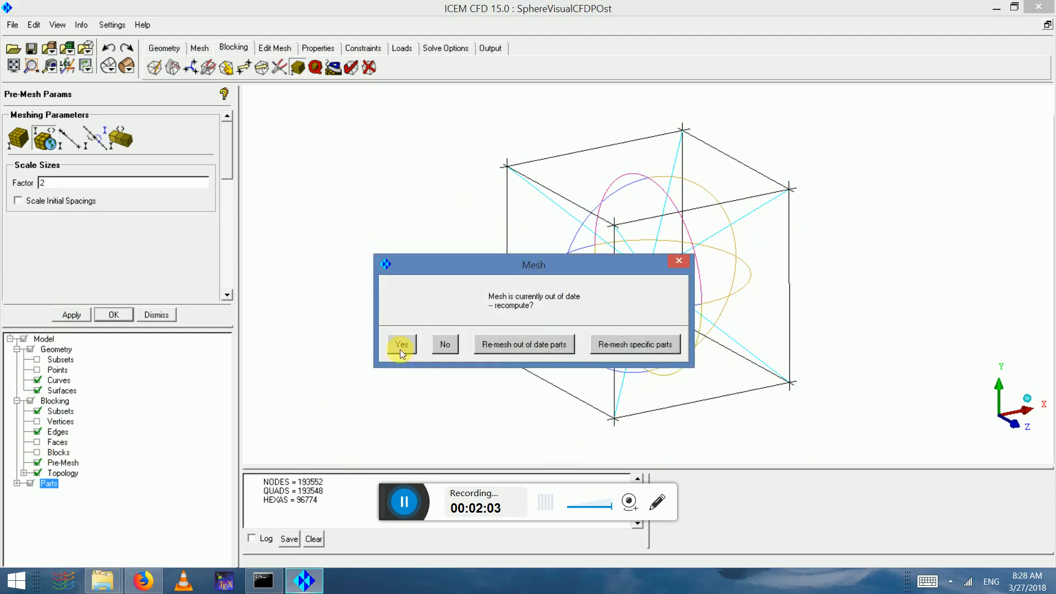
pyautogui.click(397, 344)
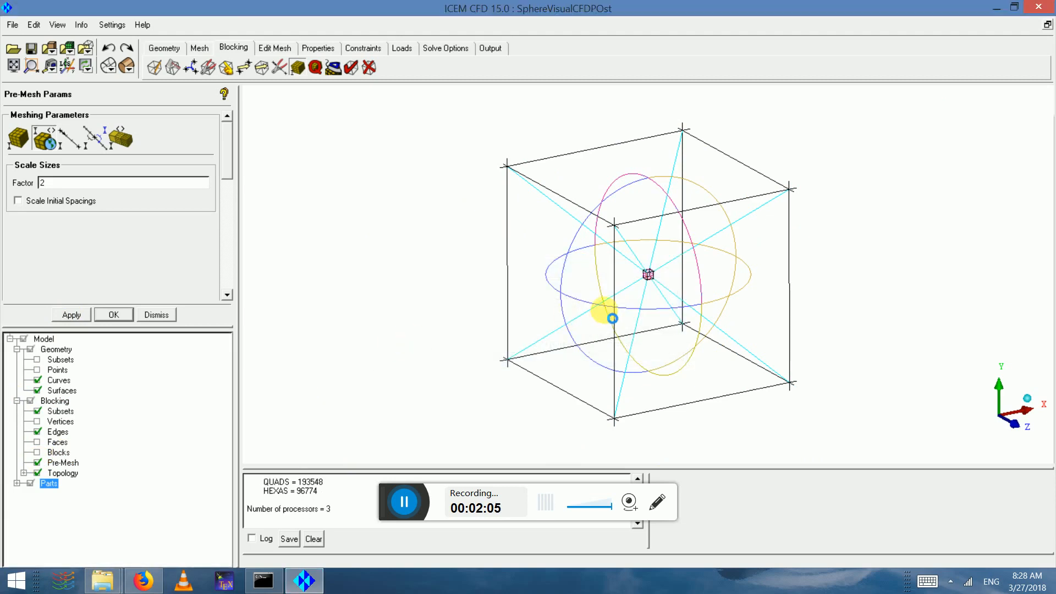
pyautogui.scroll(2, 607, 303)
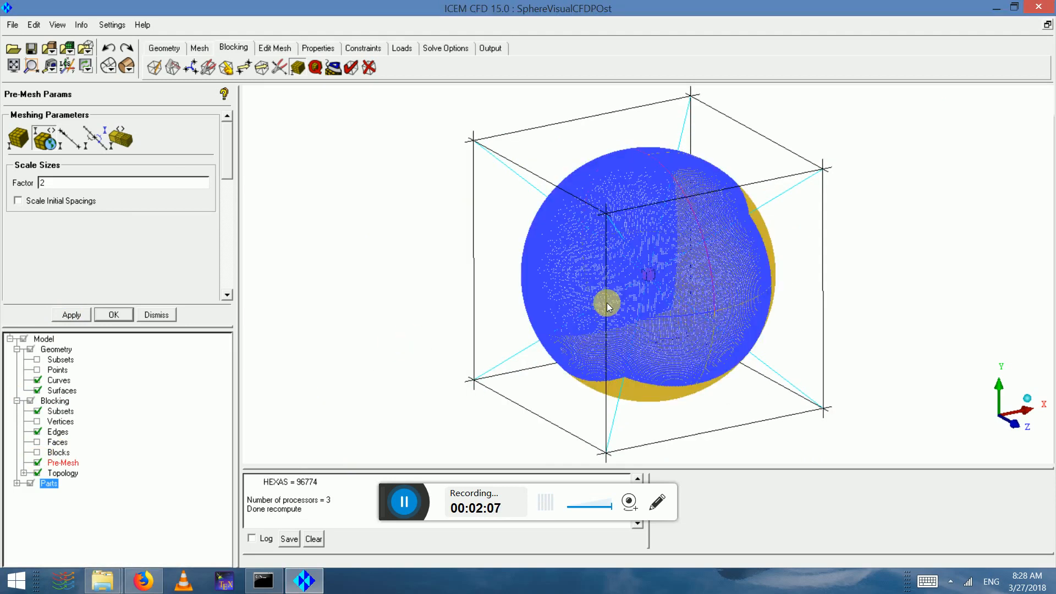
pyautogui.moveTo(608, 301); pyautogui.dragTo(632, 291)
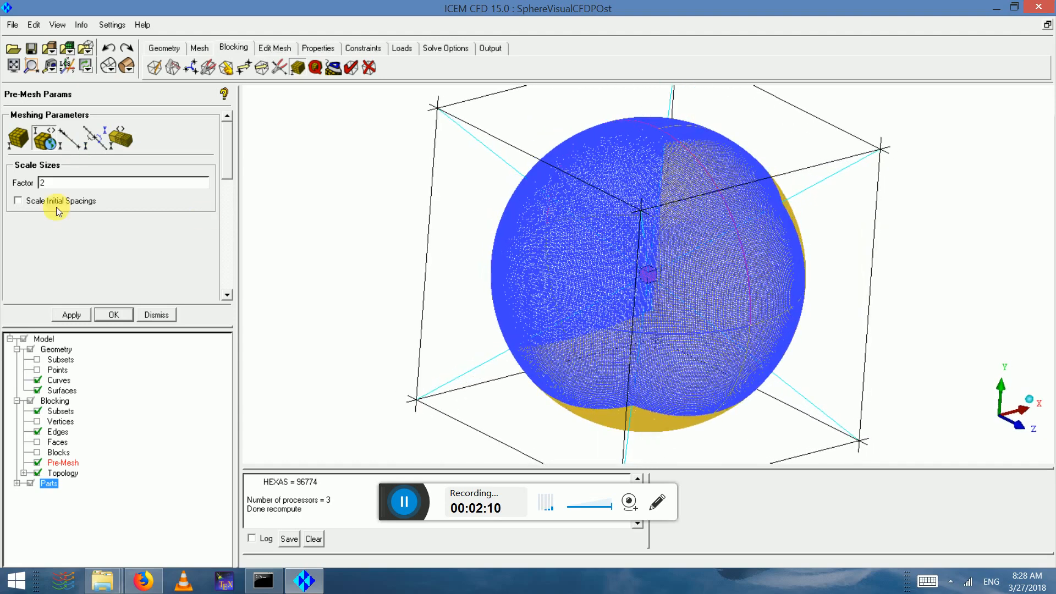
# - Convert the pre-mesh to an unstructured mesh and inspect it on the outer sphere
pyautogui.rightClick(62, 464)
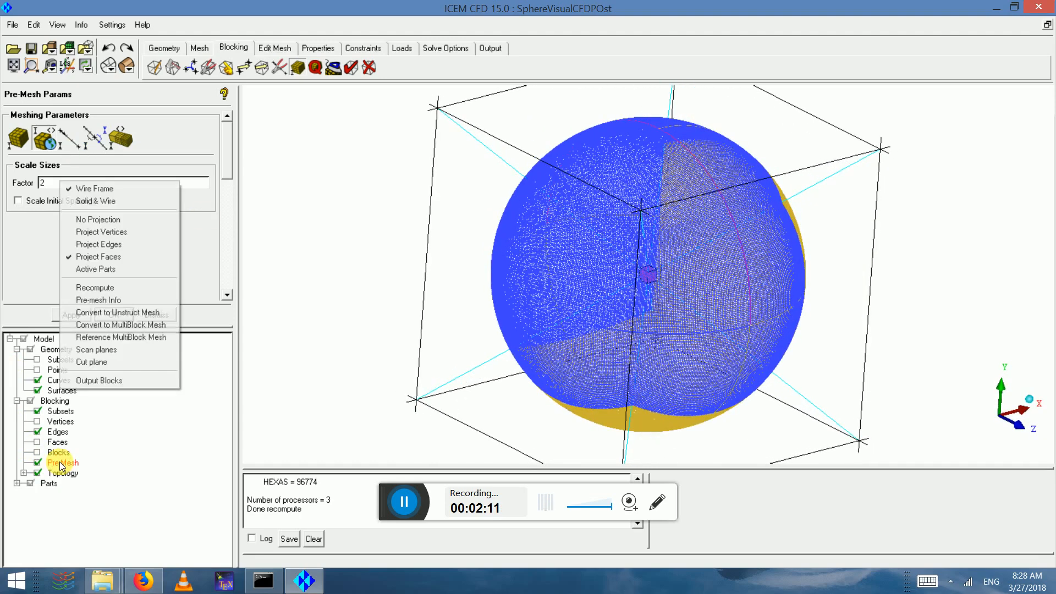
pyautogui.click(145, 312)
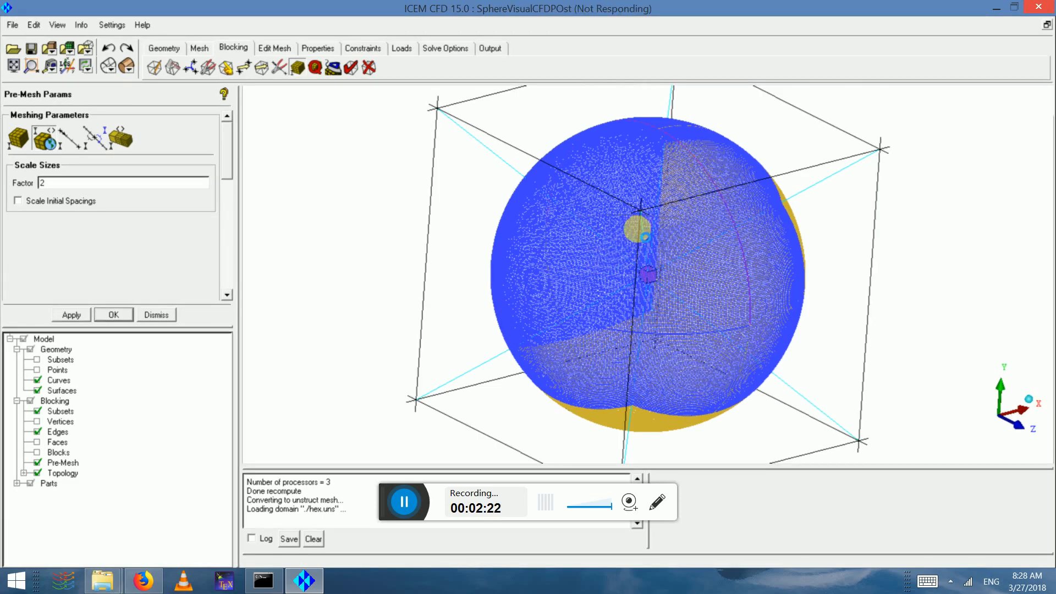
pyautogui.press('h')
pyautogui.scroll(-5, 577, 265)
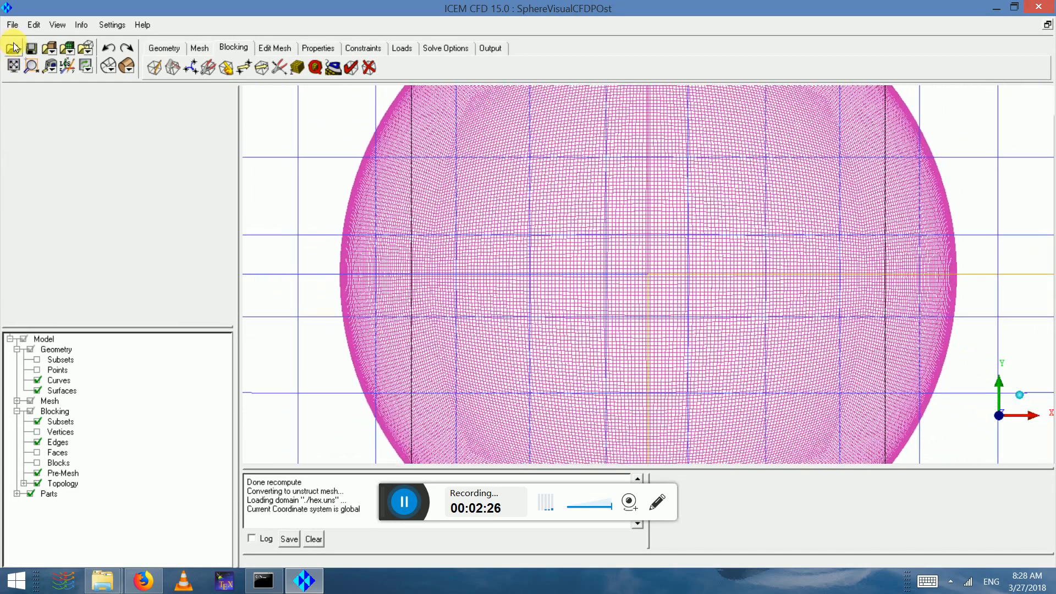
pyautogui.click(15, 66)
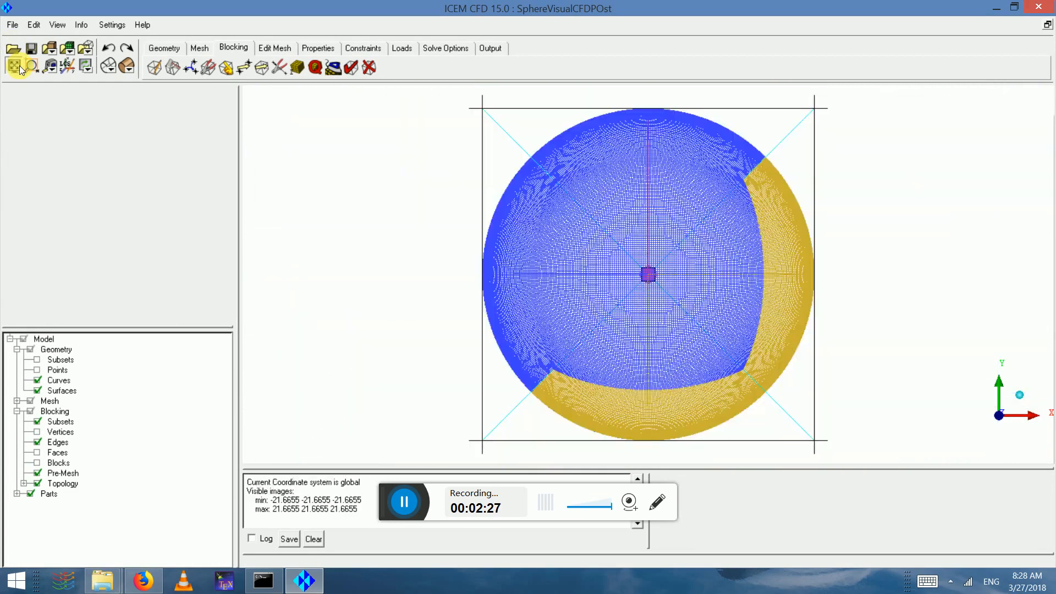
pyautogui.moveTo(611, 211); pyautogui.dragTo(538, 354)
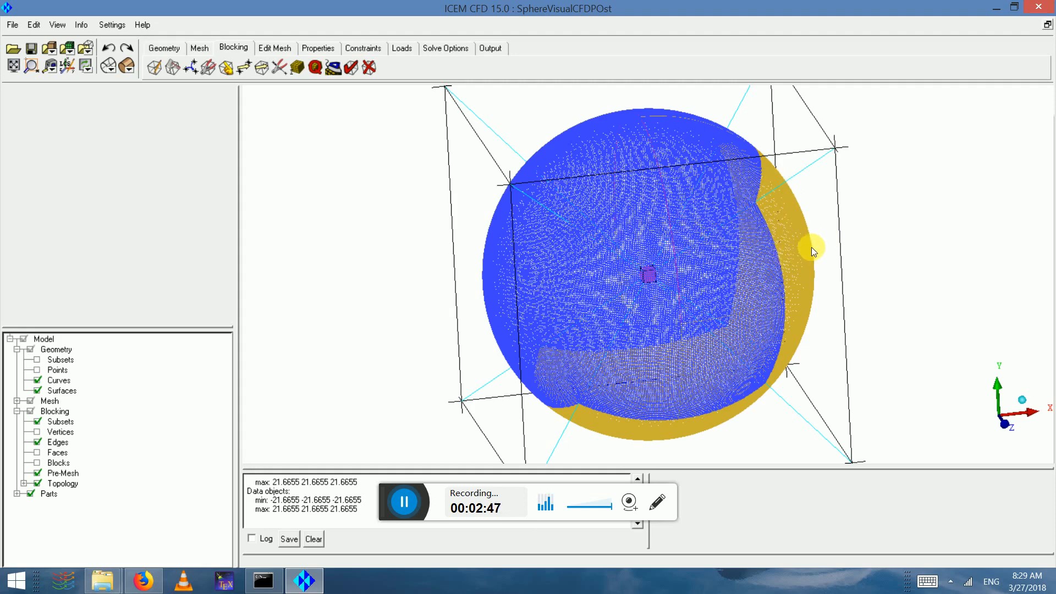
pyautogui.scroll(4, 816, 265)
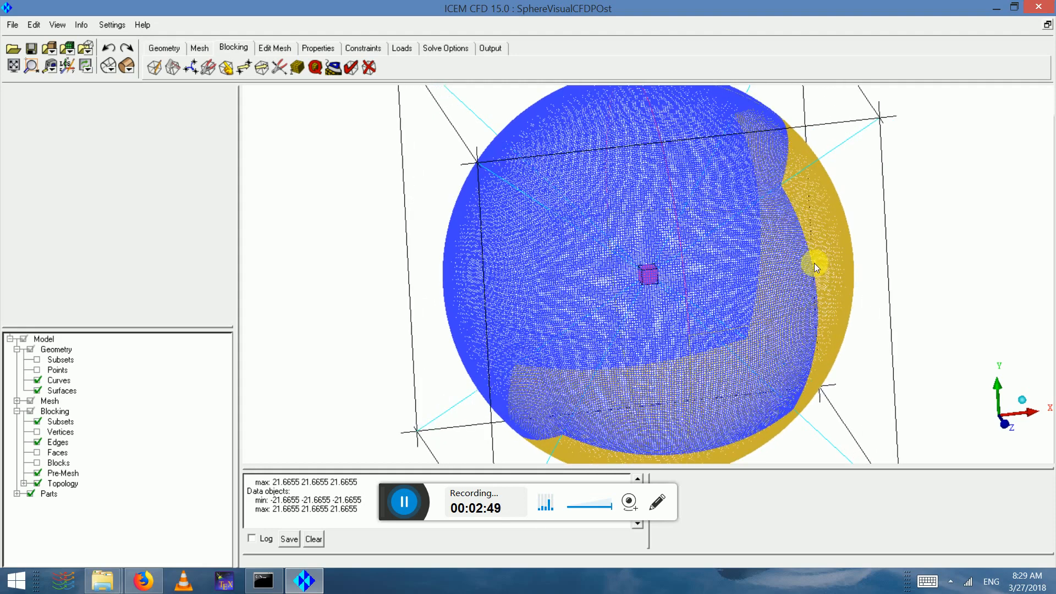
pyautogui.scroll(-3, 809, 240)
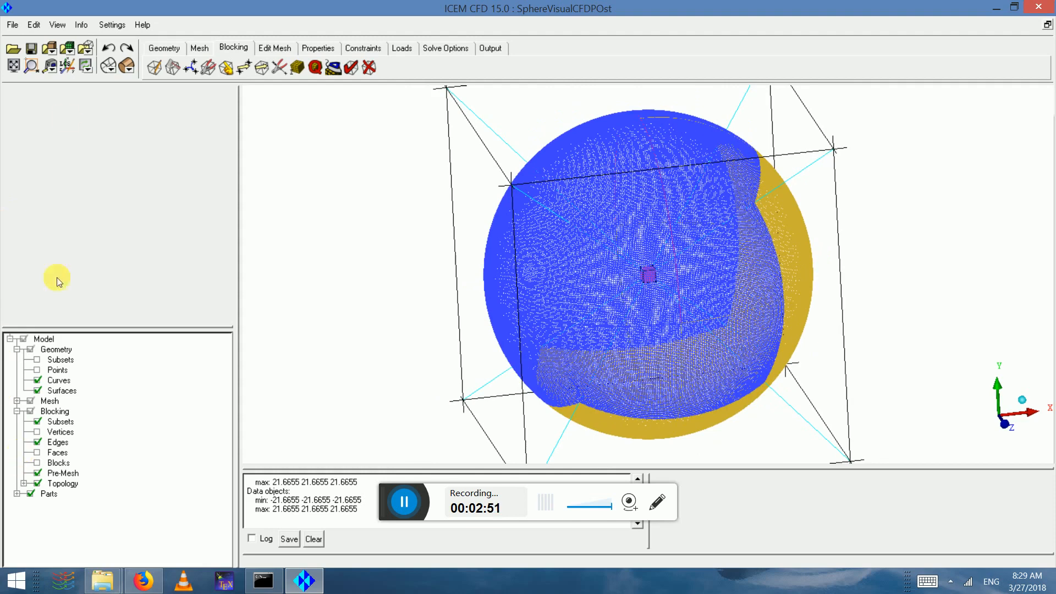
# - Hide the Pre-Mesh and read the Mesh Info report for the element and node totals of the converted mesh
pyautogui.click(55, 473)
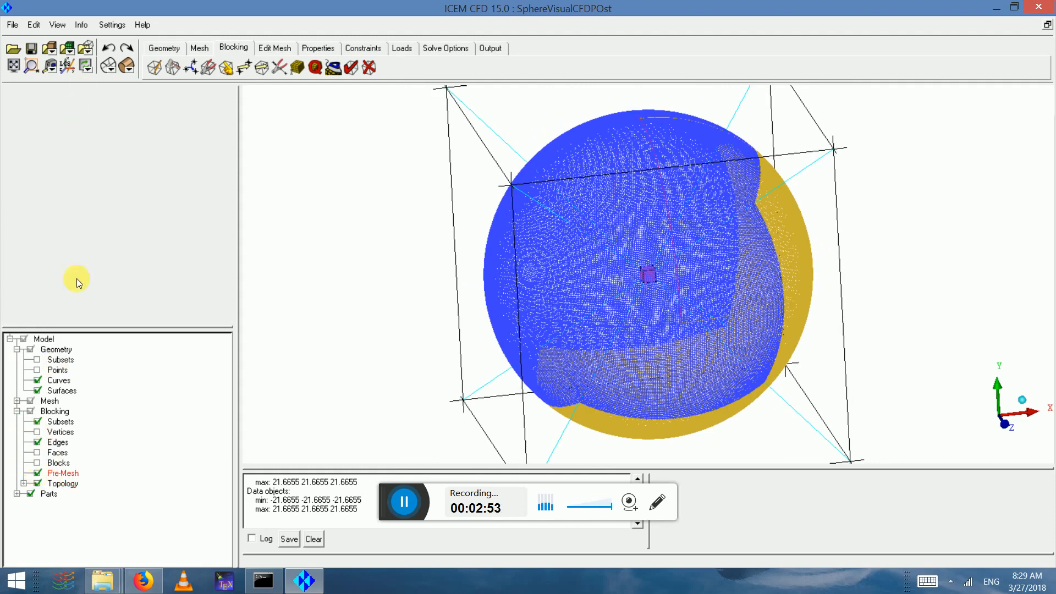
pyautogui.click(37, 473)
pyautogui.click(81, 25)
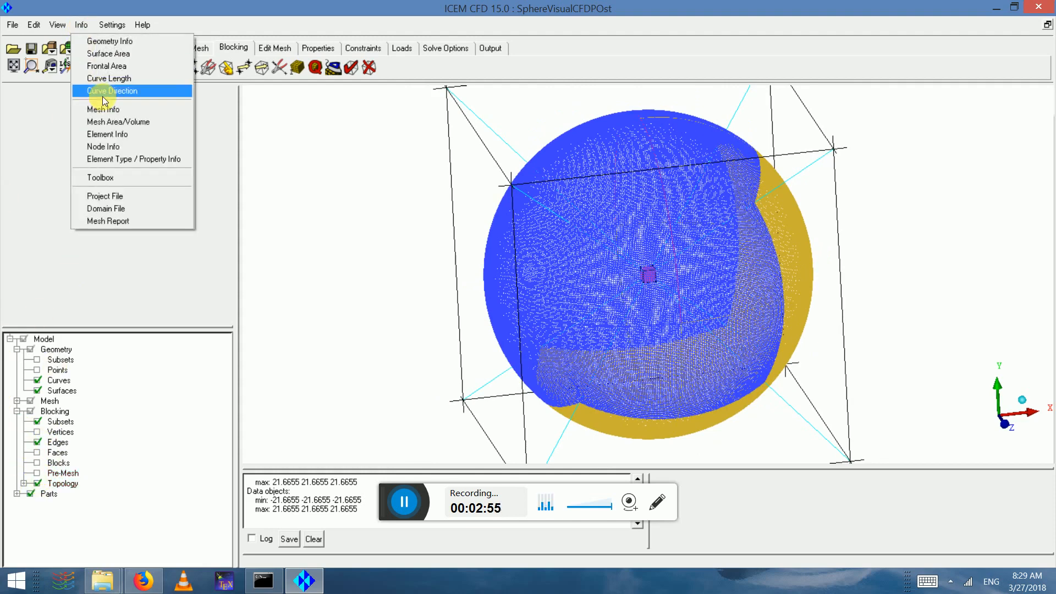
pyautogui.click(107, 106)
pyautogui.scroll(2, 306, 509)
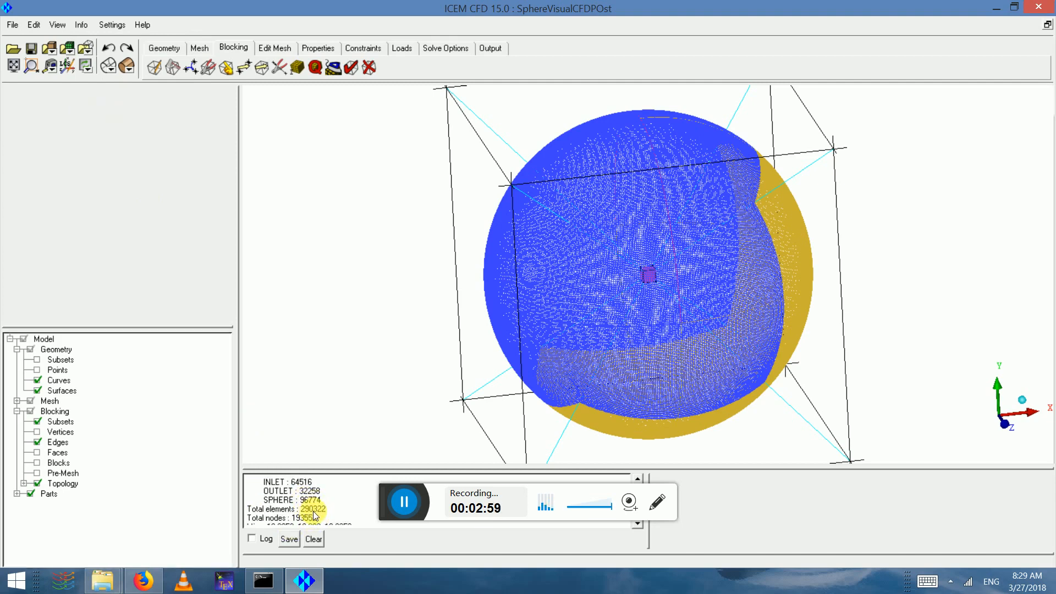
pyautogui.moveTo(313, 512); pyautogui.dragTo(302, 510)
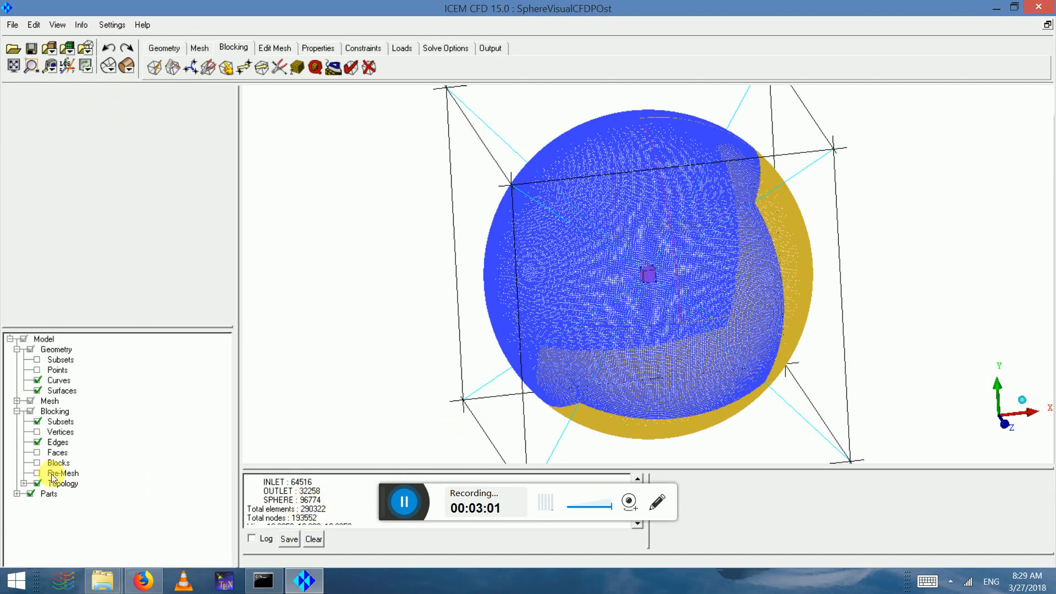
# - Hide the converted mesh and load a radial edge between the outer and inner block corners into the edge meshing parameters
pyautogui.click(30, 401)
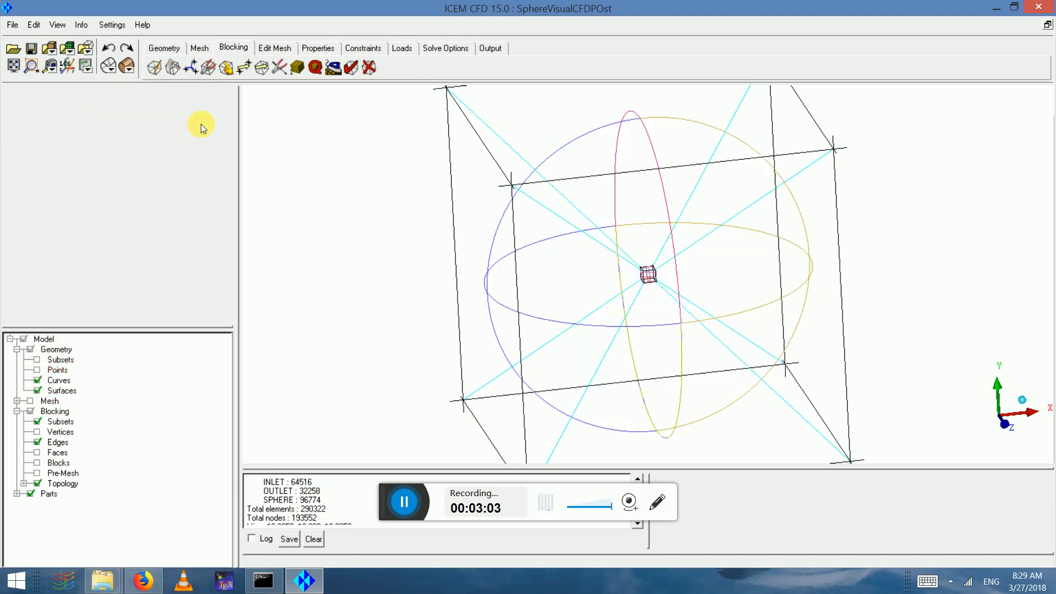
pyautogui.click(297, 69)
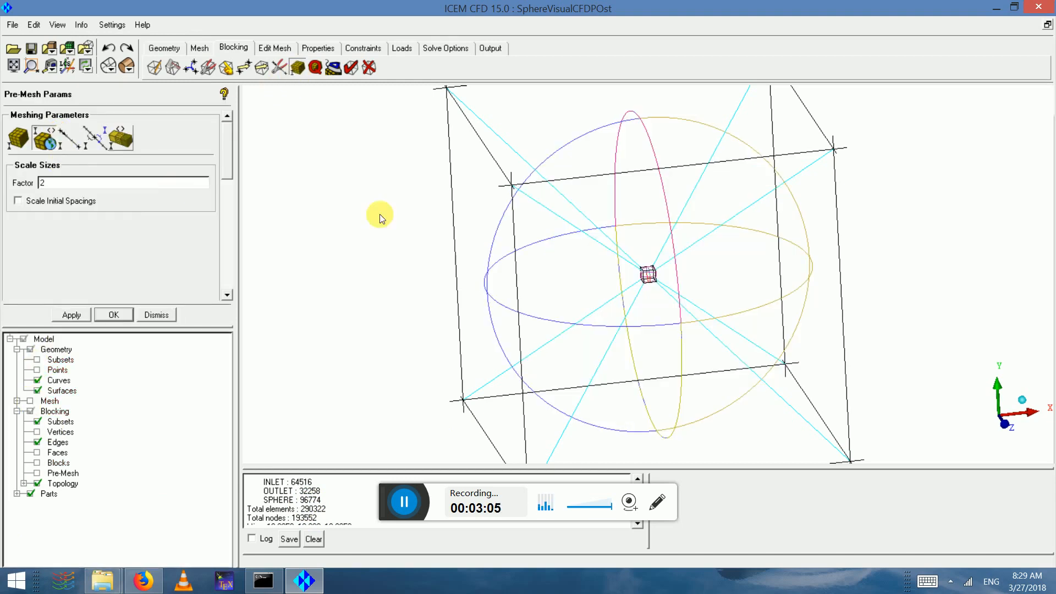
pyautogui.scroll(5, 643, 265)
pyautogui.click(67, 135)
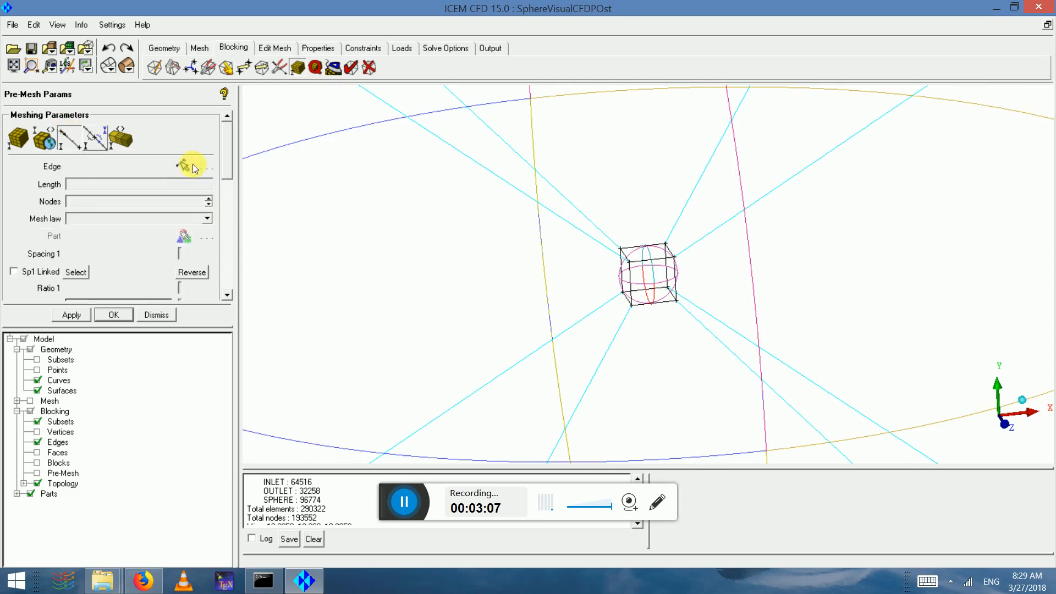
pyautogui.click(184, 166)
pyautogui.click(546, 212)
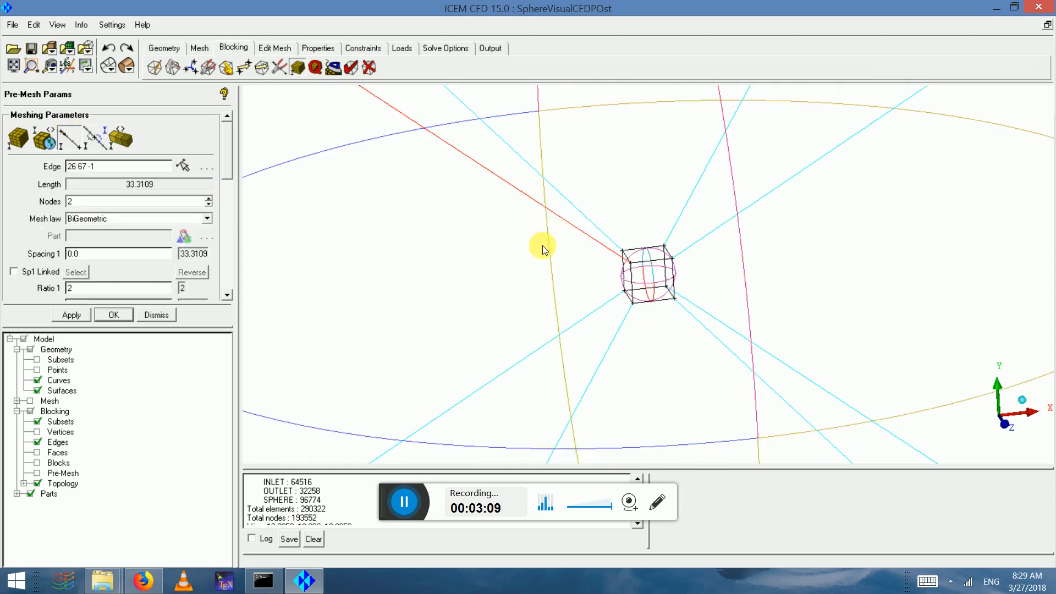
pyautogui.scroll(-5, 539, 246)
pyautogui.moveTo(567, 224); pyautogui.dragTo(497, 233)
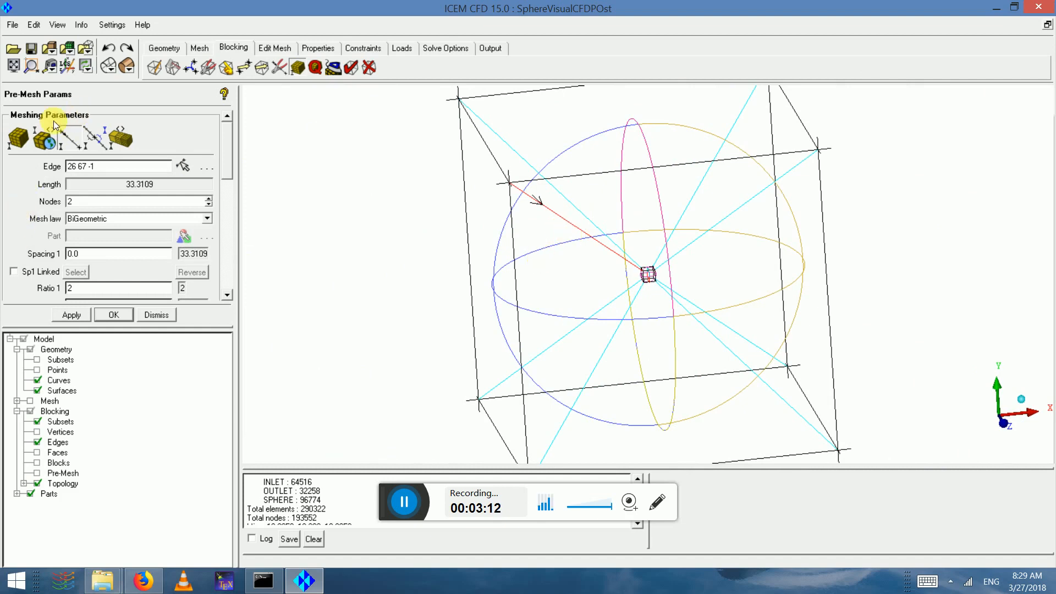
# - Coarsen the pre-mesh by scaling its sizes by a factor of 0.5, applying it twice
pyautogui.click(45, 137)
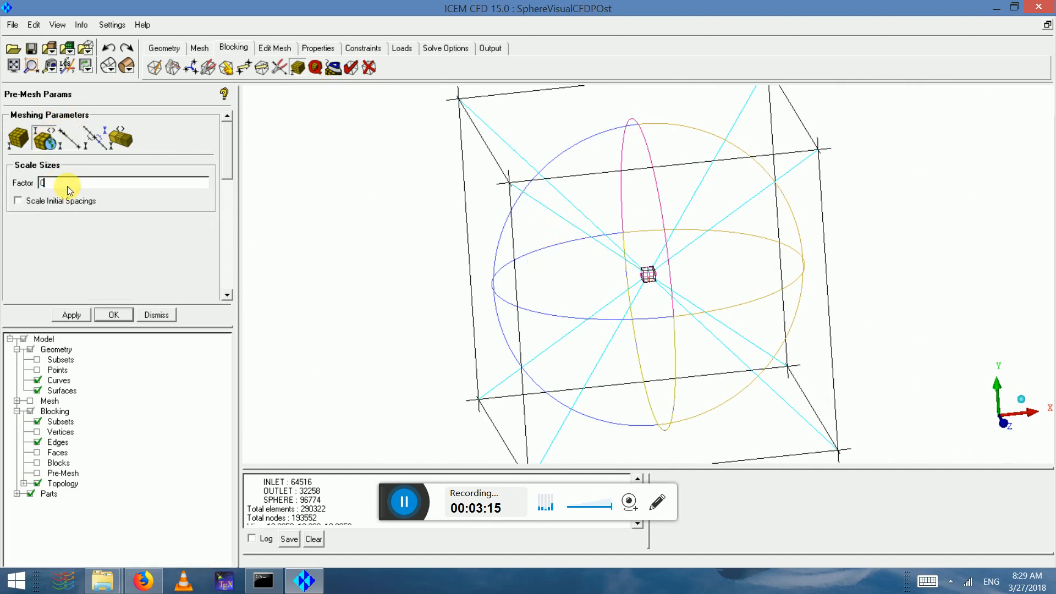
pyautogui.write('0.5')
pyautogui.click(72, 316)
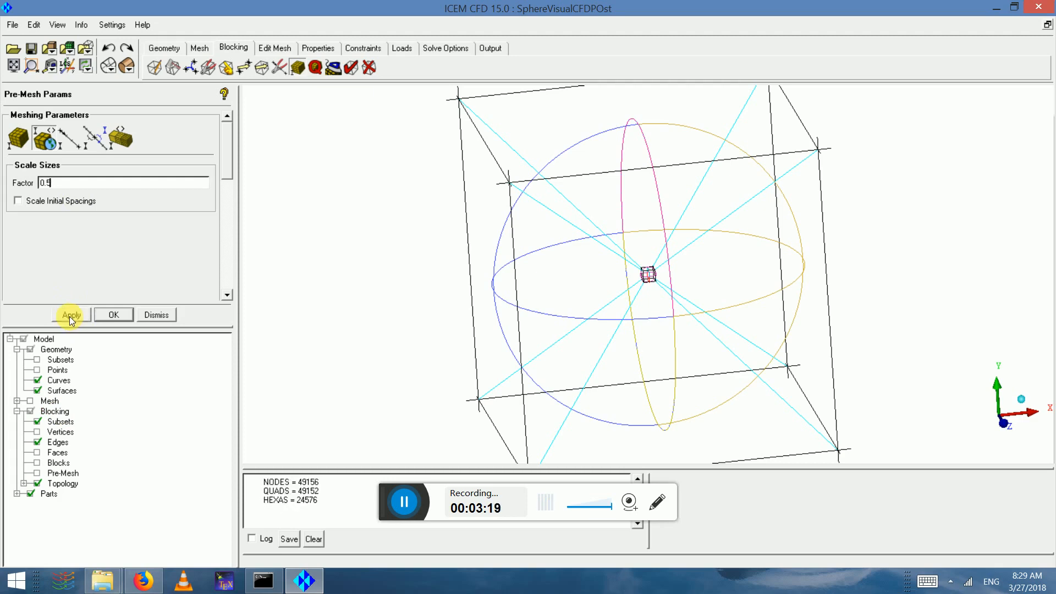
pyautogui.click(70, 316)
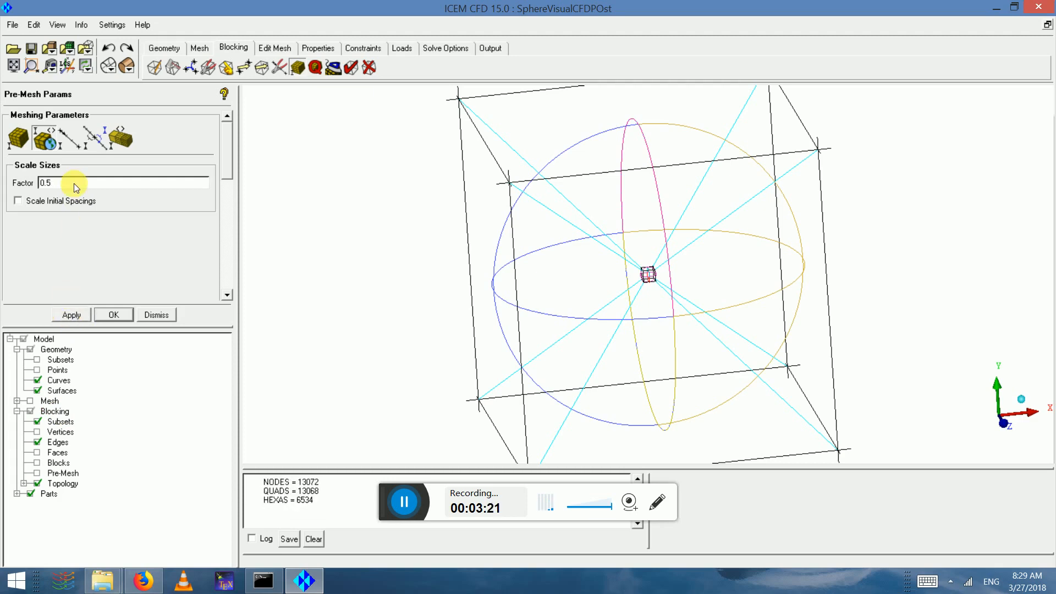
# - Try 100 nodes on the selected radial edge, and settle on 50 nodes with the BiGeometric mesh law
pyautogui.click(70, 138)
pyautogui.click(608, 246)
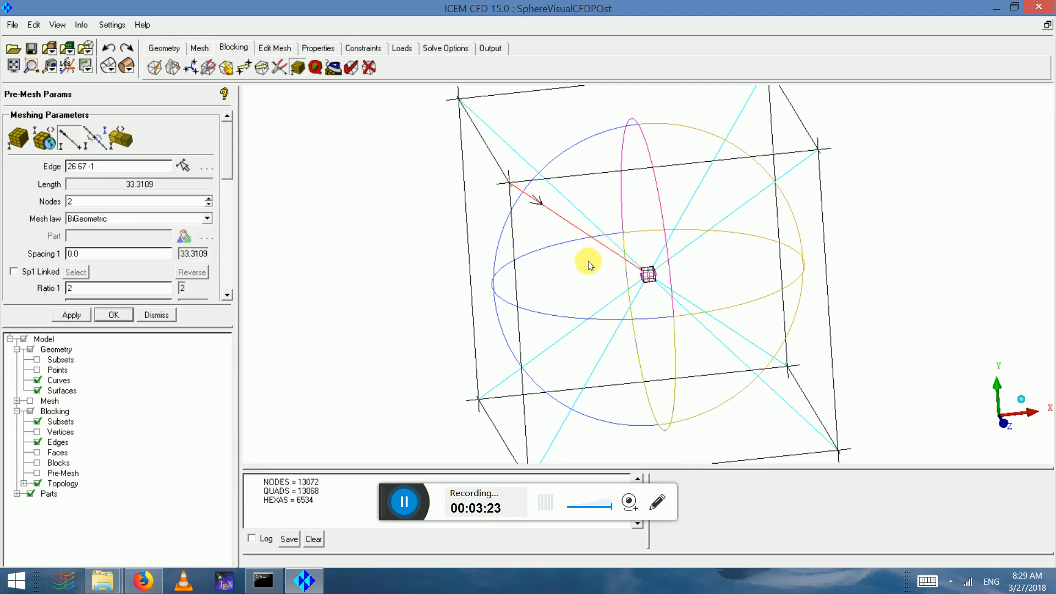
pyautogui.doubleClick(105, 207)
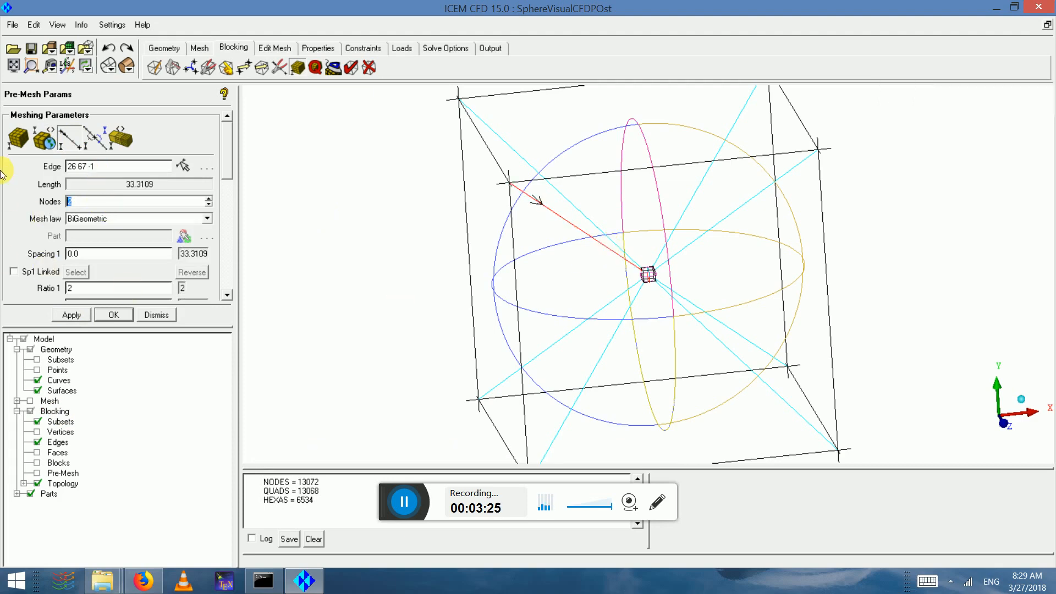
pyautogui.press('Return')
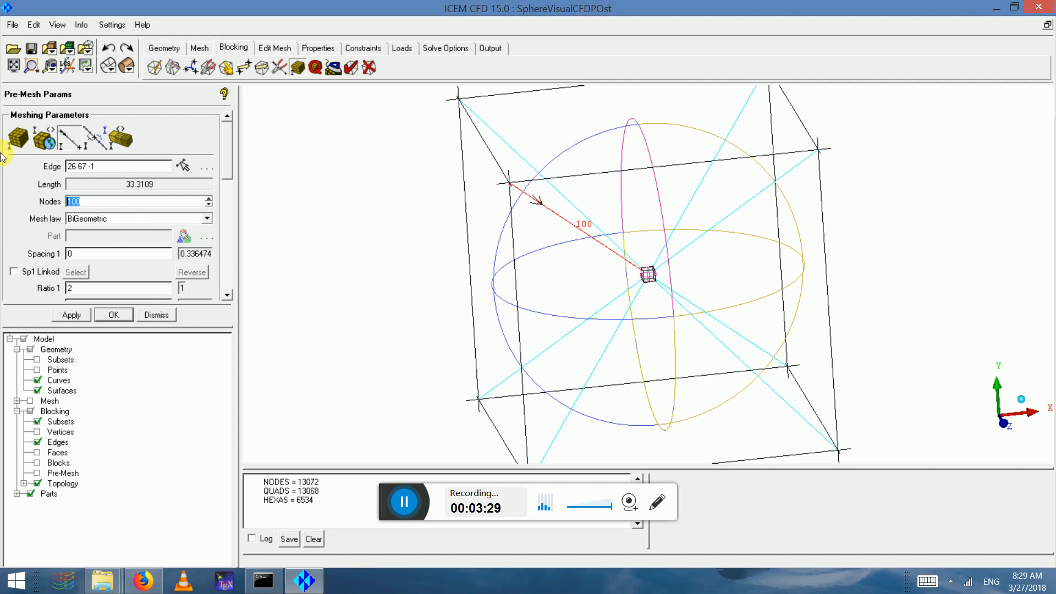
pyautogui.press('Return')
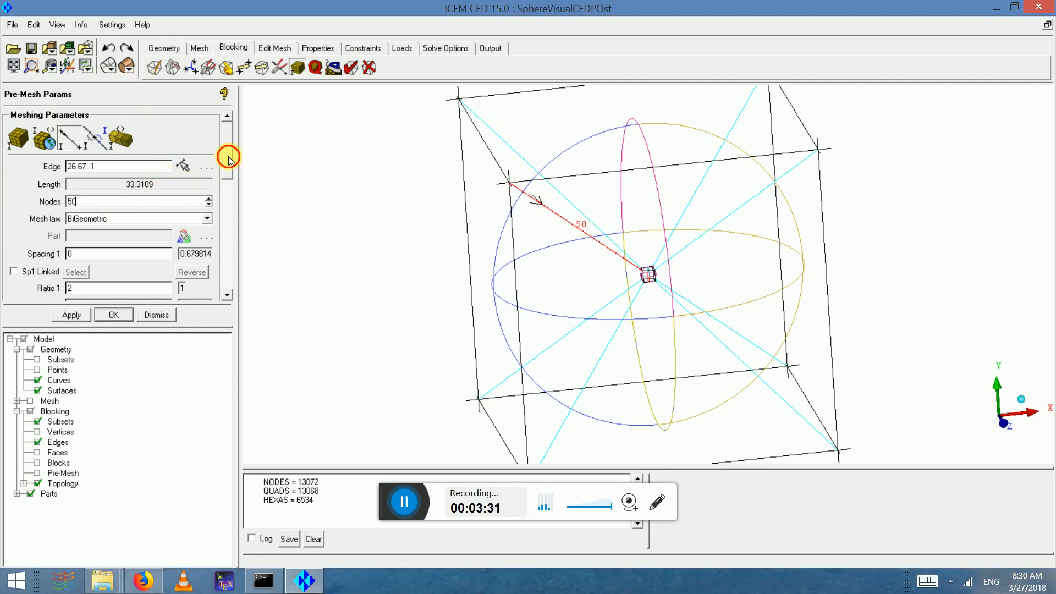
# - Set Spacing 2 of the radial edge to 0.0001 and copy its parameters to all parallel edges
pyautogui.moveTo(229, 153); pyautogui.dragTo(236, 196)
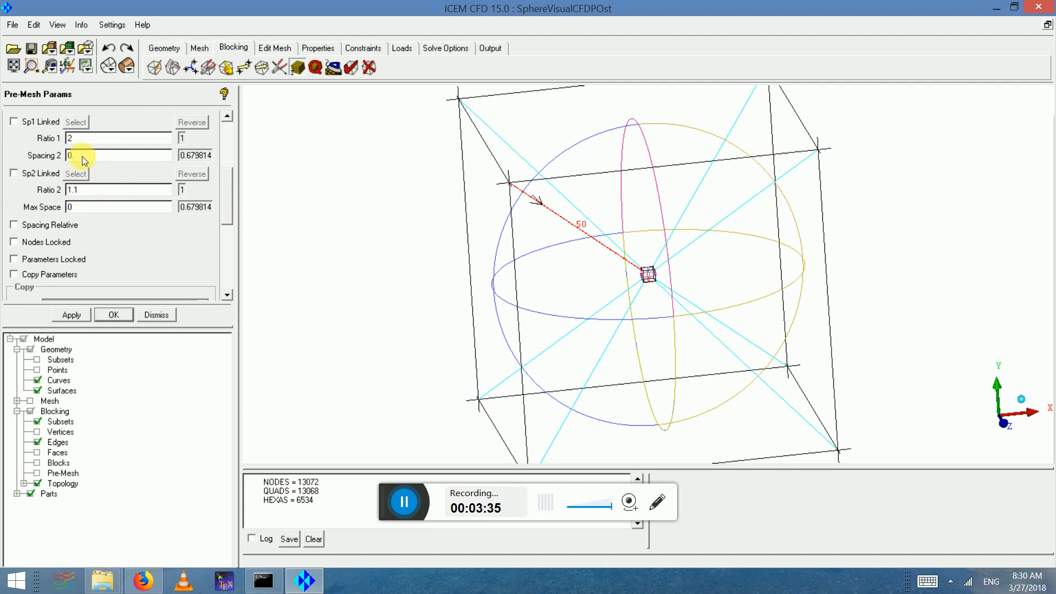
pyautogui.write('1')
pyautogui.click(71, 315)
pyautogui.scroll(5, 514, 297)
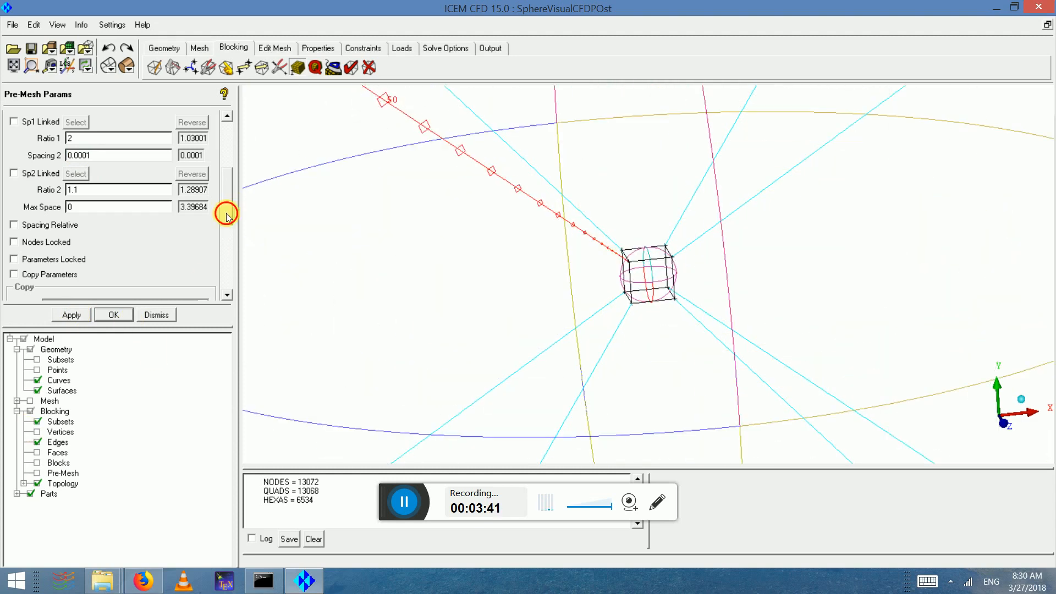
pyautogui.moveTo(226, 214); pyautogui.dragTo(78, 165)
pyautogui.click(78, 161)
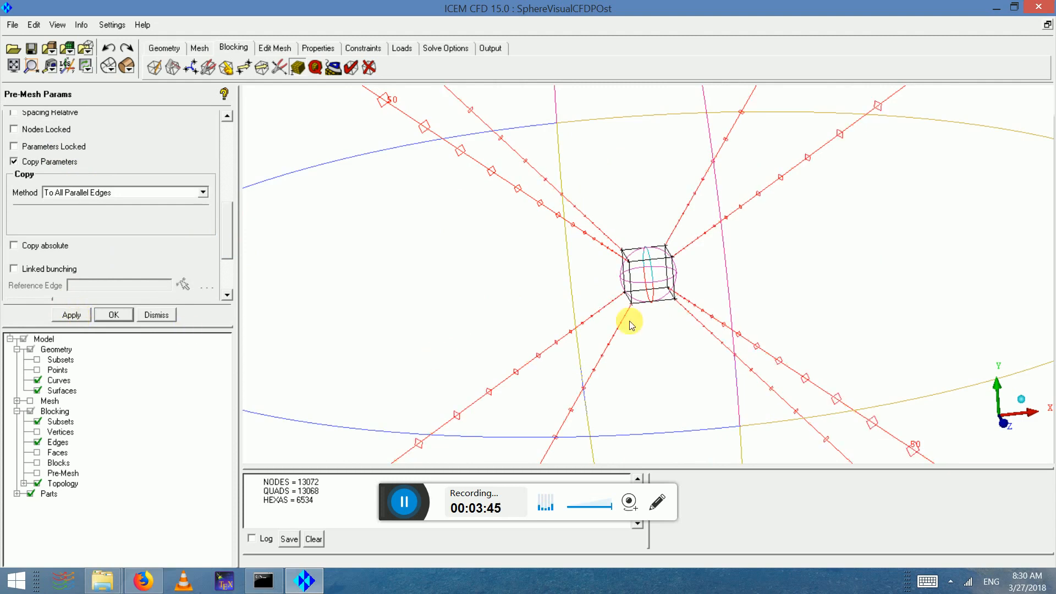
# - Display the Pre-Mesh around the inner sphere, recomputing it with the new edge parameters
pyautogui.scroll(4, 622, 297)
pyautogui.scroll(3, 613, 268)
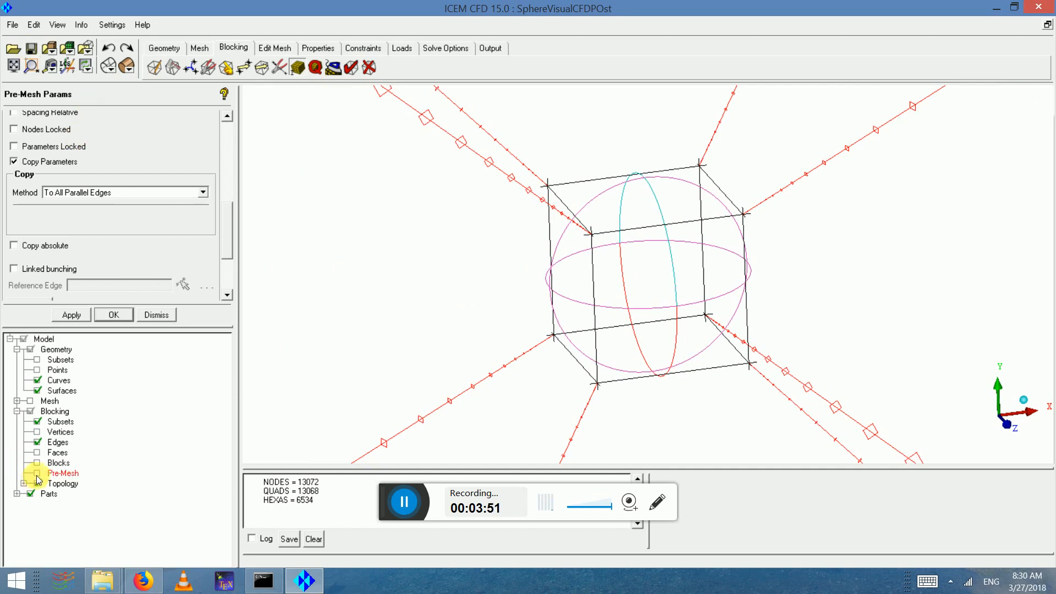
pyautogui.click(36, 476)
pyautogui.click(401, 346)
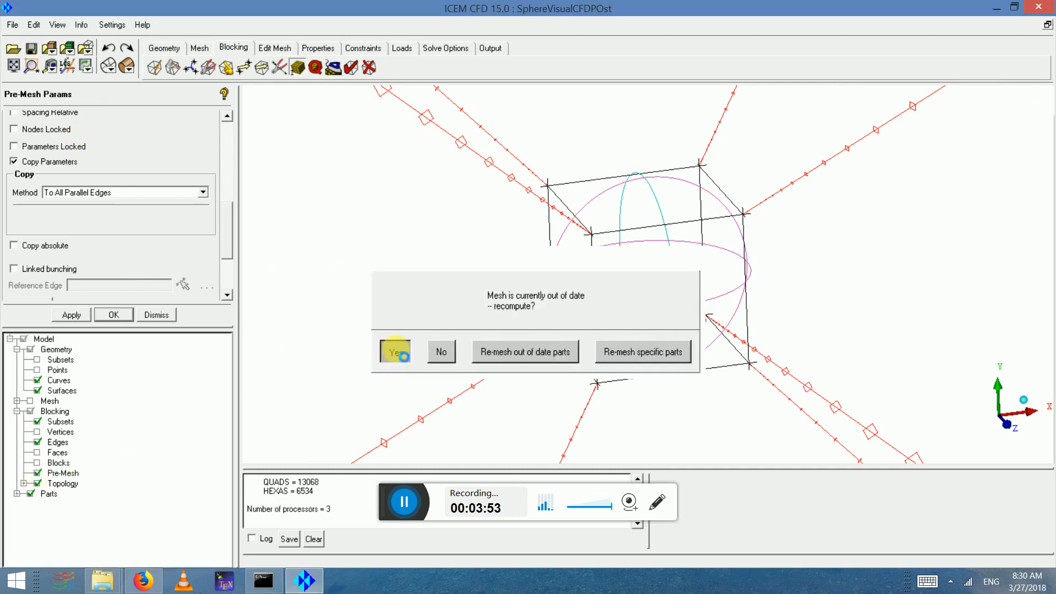
# - Inspect the interior mesh on a scan plane perpendicular to an inner block edge with the Pre-Mesh hidden, and close the scan plane
pyautogui.rightClick(62, 474)
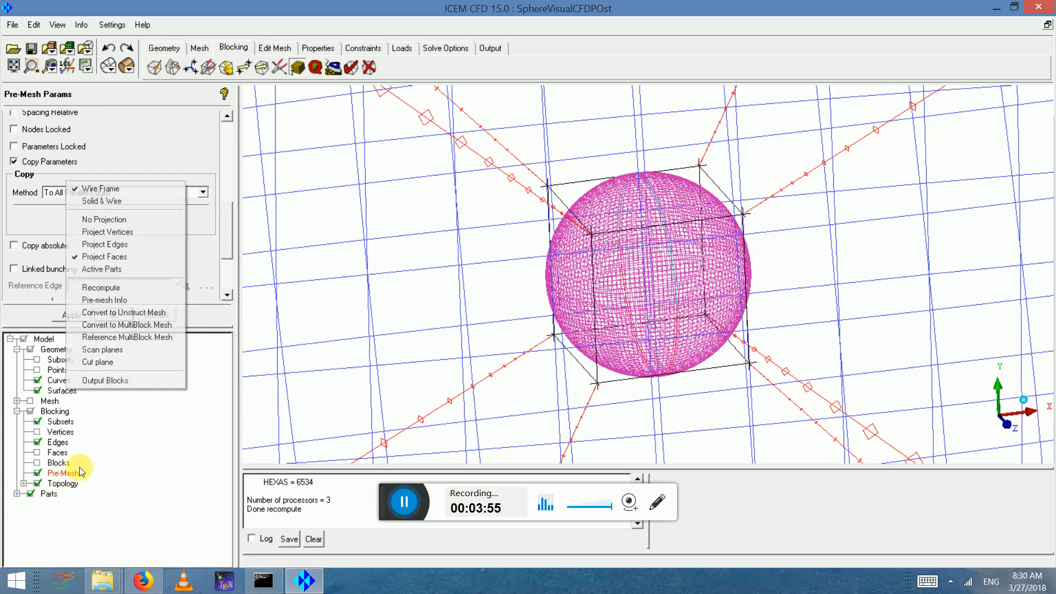
pyautogui.click(127, 341)
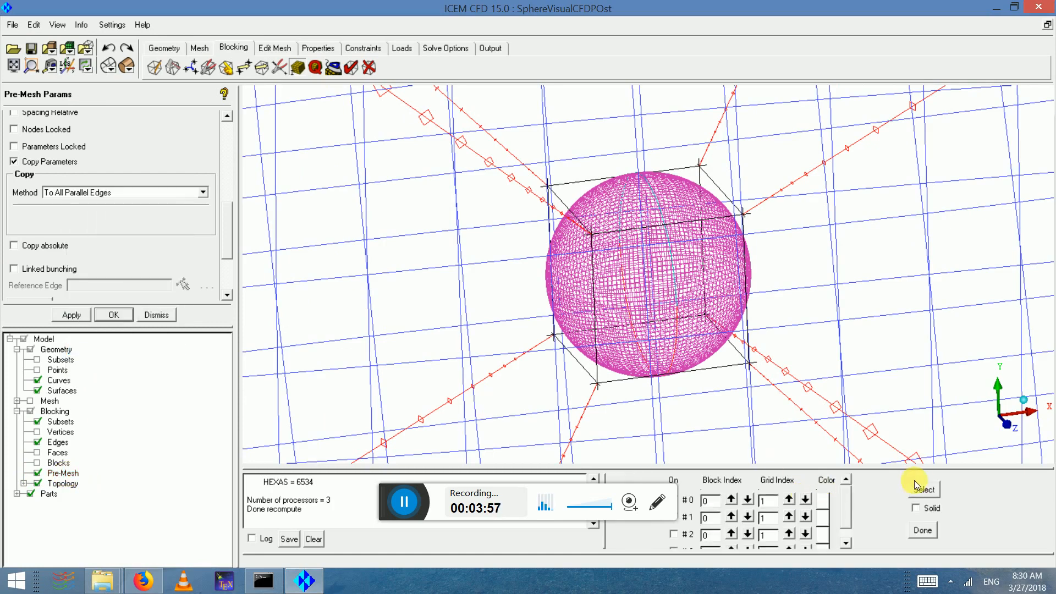
pyautogui.click(929, 491)
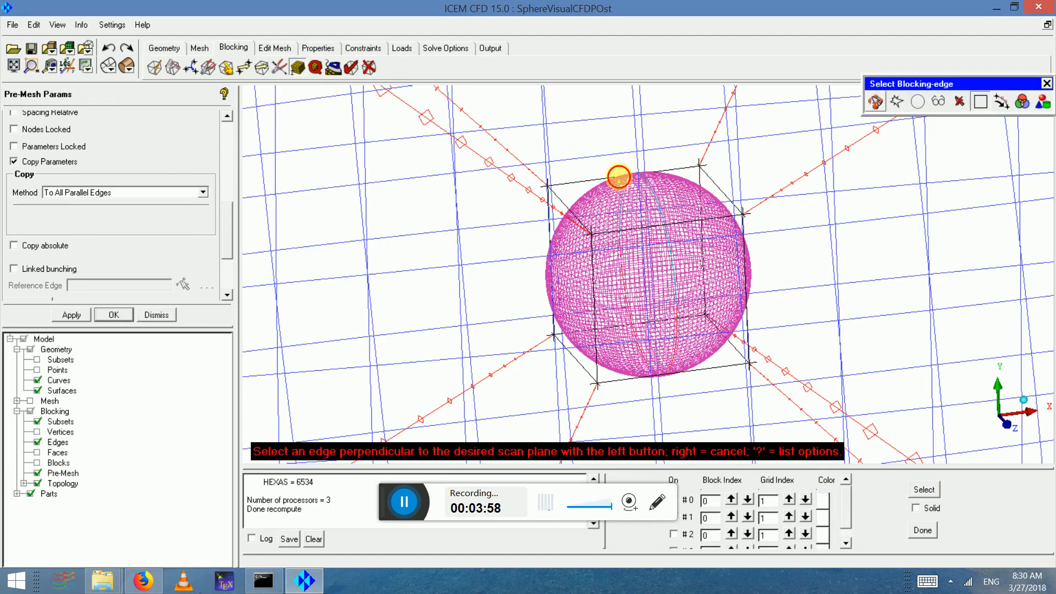
pyautogui.click(616, 179)
pyautogui.scroll(-2, 681, 227)
pyautogui.moveTo(681, 226); pyautogui.dragTo(692, 280)
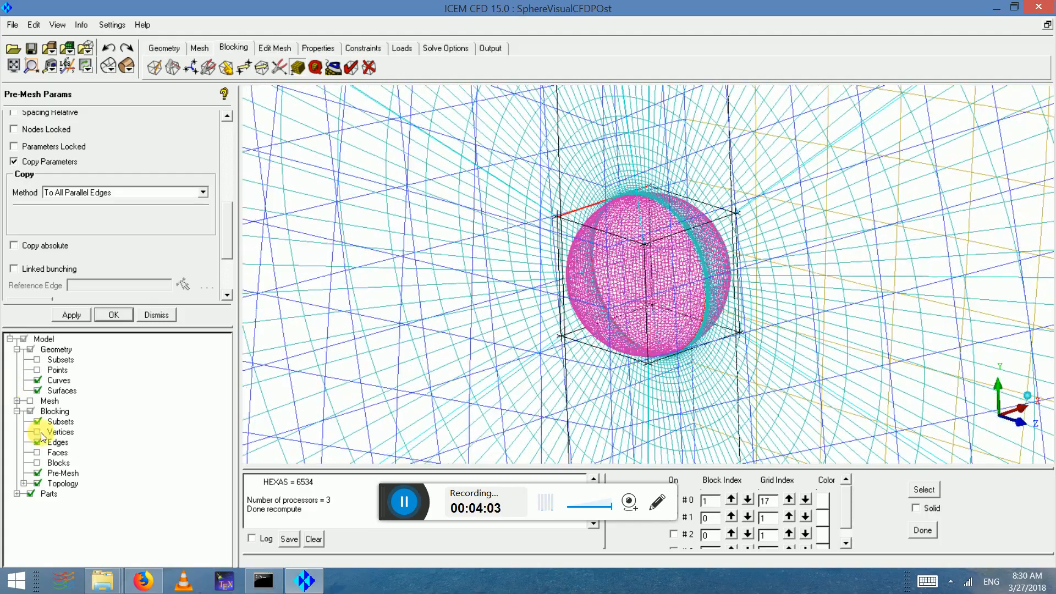
pyautogui.click(38, 473)
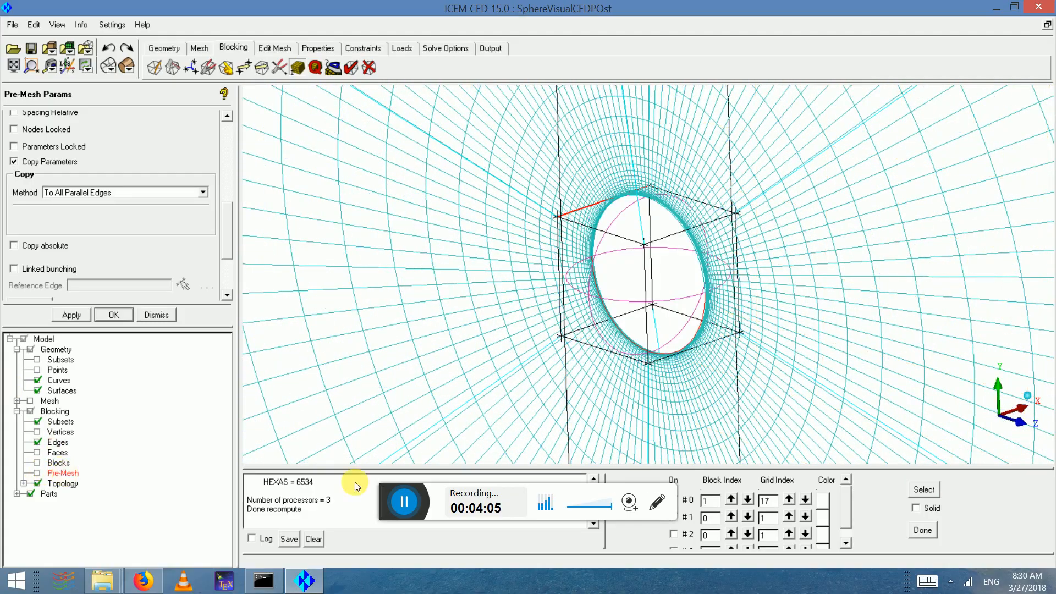
pyautogui.click(920, 532)
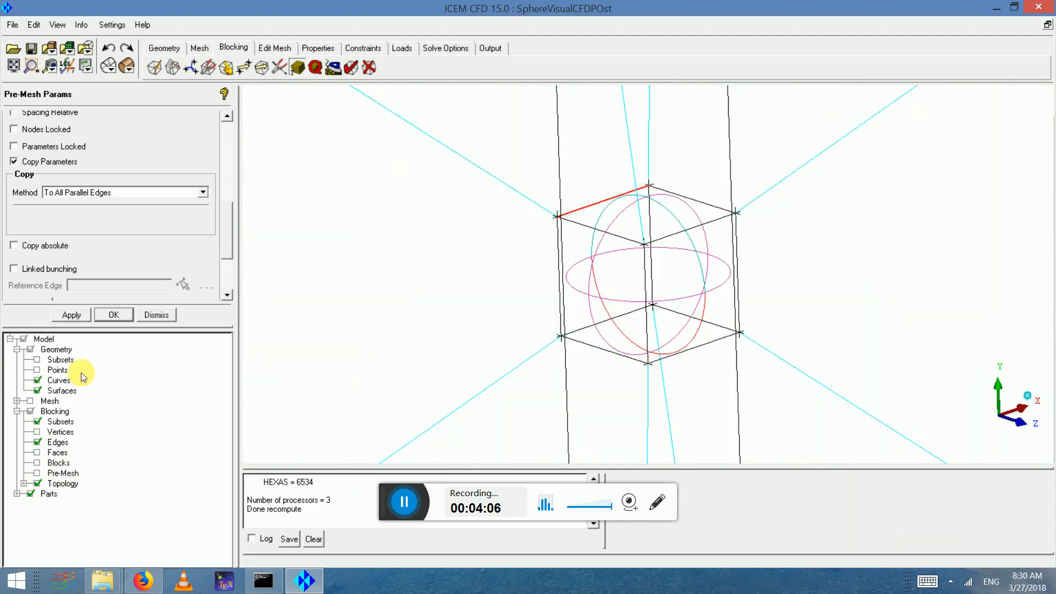
# - Convert the Pre-Mesh to an unstructured mesh, replacing the existing mesh
pyautogui.rightClick(63, 473)
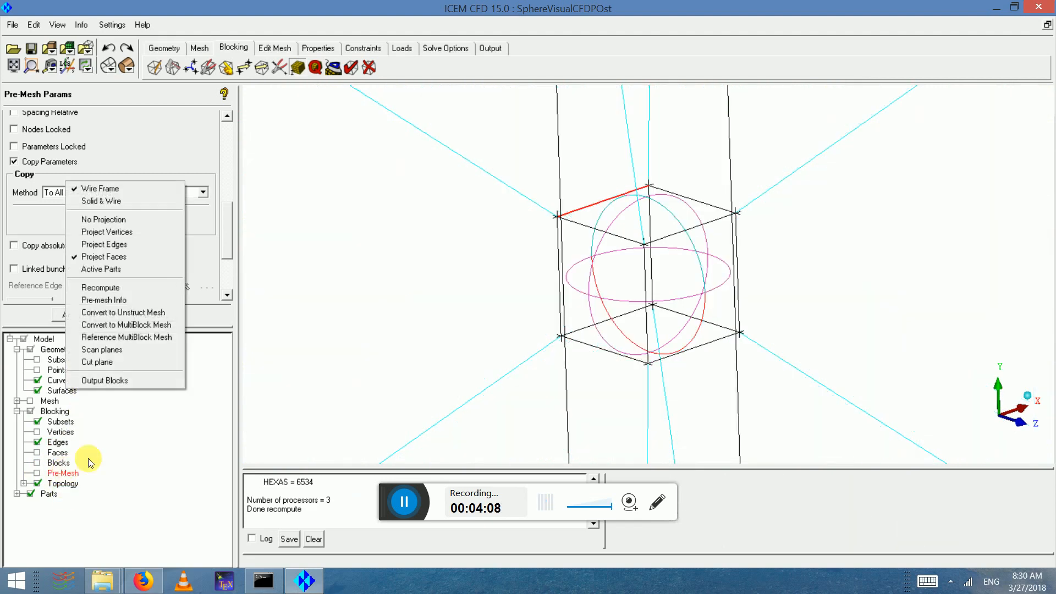
pyautogui.click(137, 313)
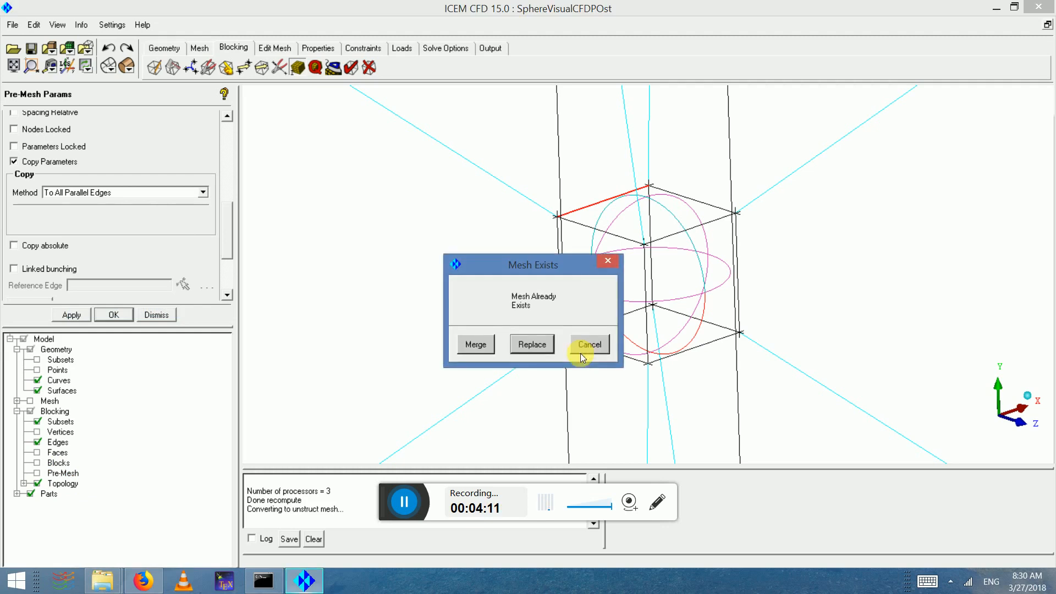
pyautogui.click(528, 344)
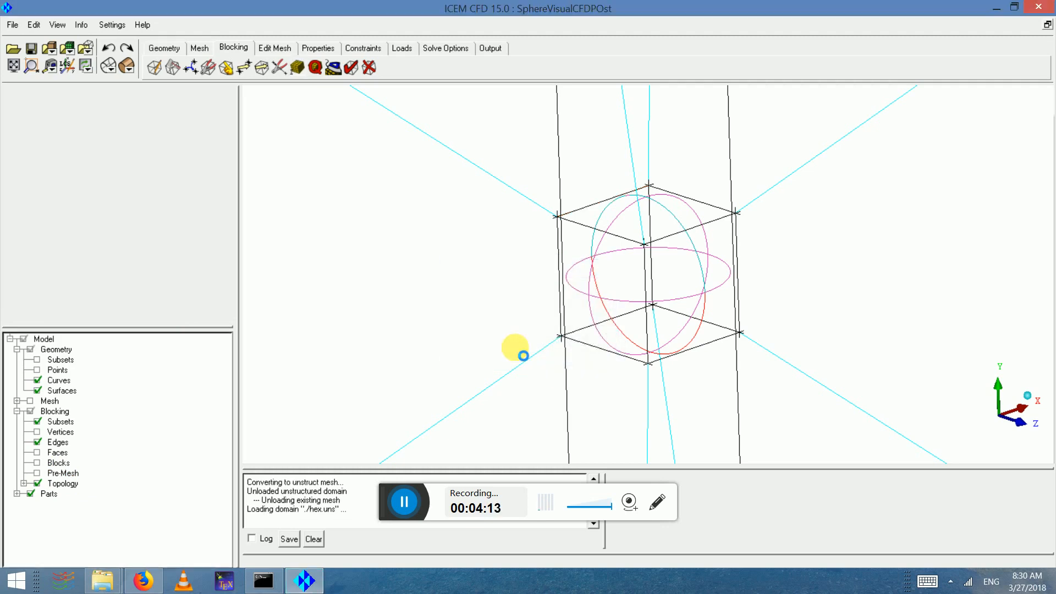
pyautogui.scroll(-5, 576, 302)
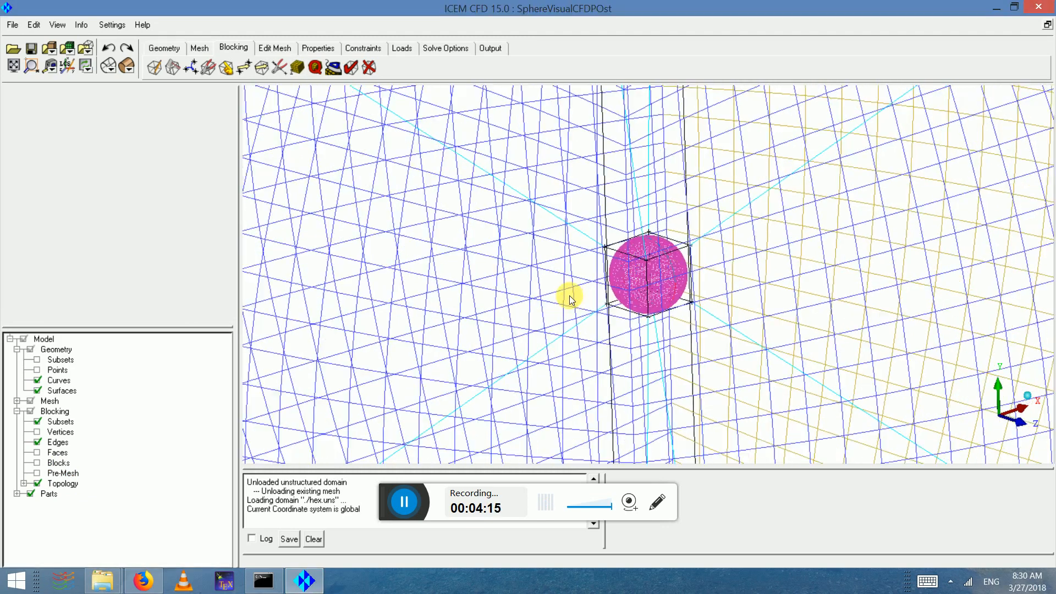
pyautogui.scroll(-2, 559, 287)
# - Set the output solver to ANSYS Fluent with ANSYS as the common structural solver
pyautogui.click(490, 48)
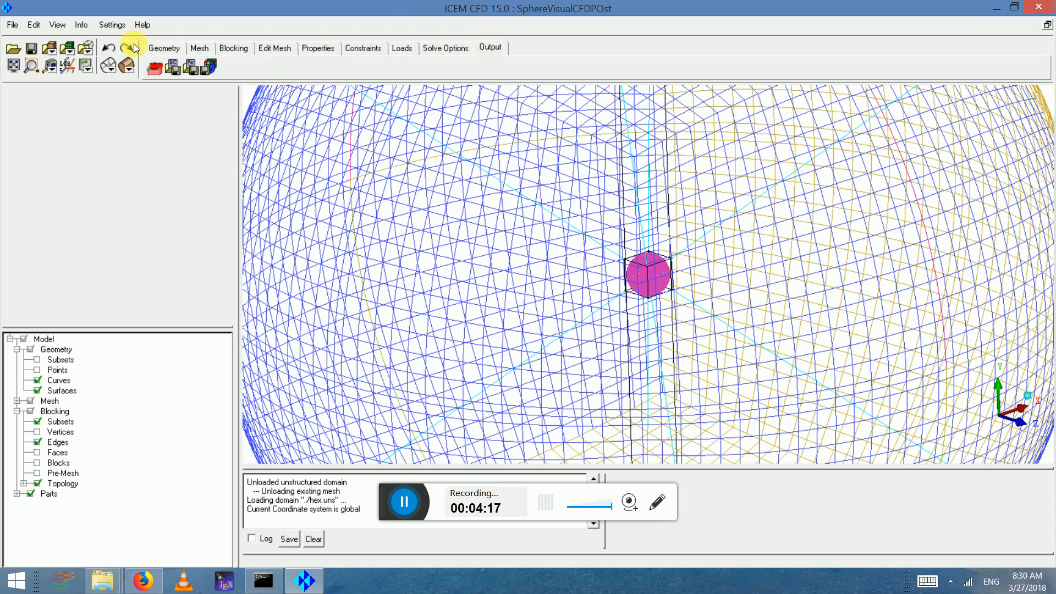
pyautogui.click(152, 70)
pyautogui.click(71, 315)
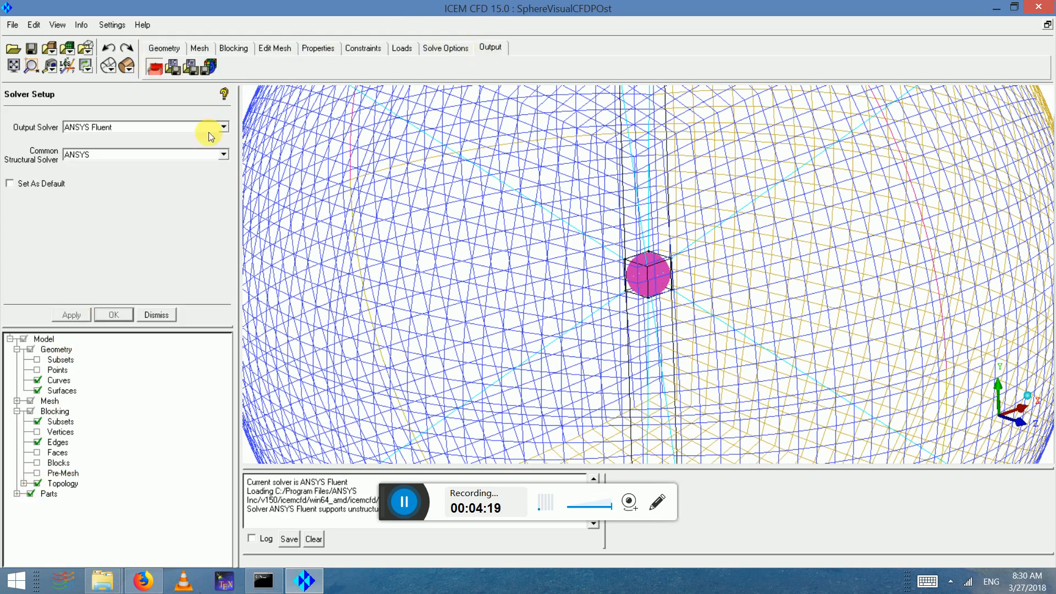
# - Start the Fluent mesh output, saving the attribute file and project, and choose the SphereVisualCFDPOst unstructured mesh as input
pyautogui.click(207, 74)
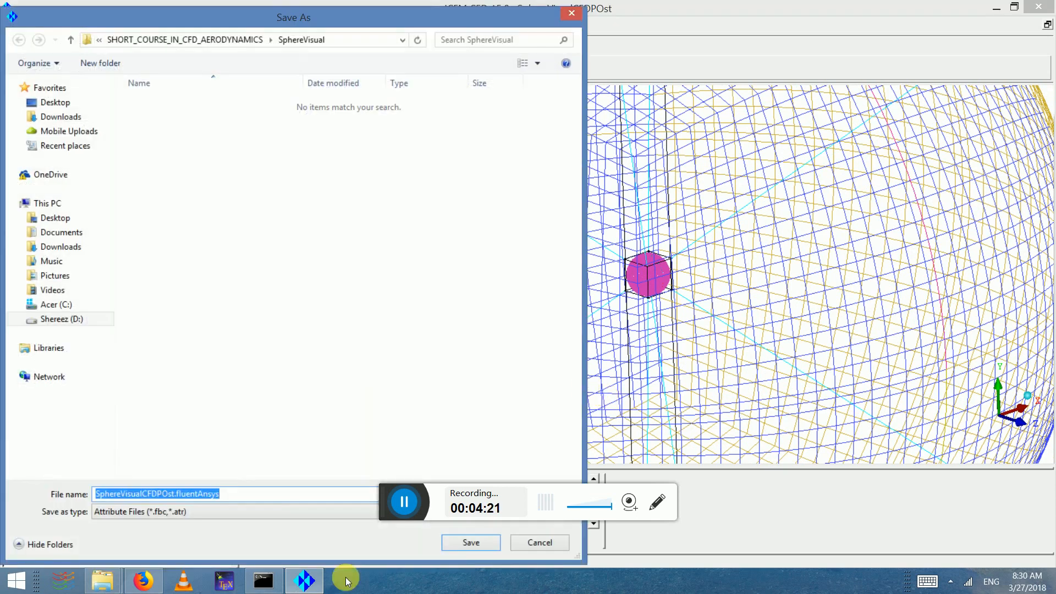
pyautogui.click(456, 541)
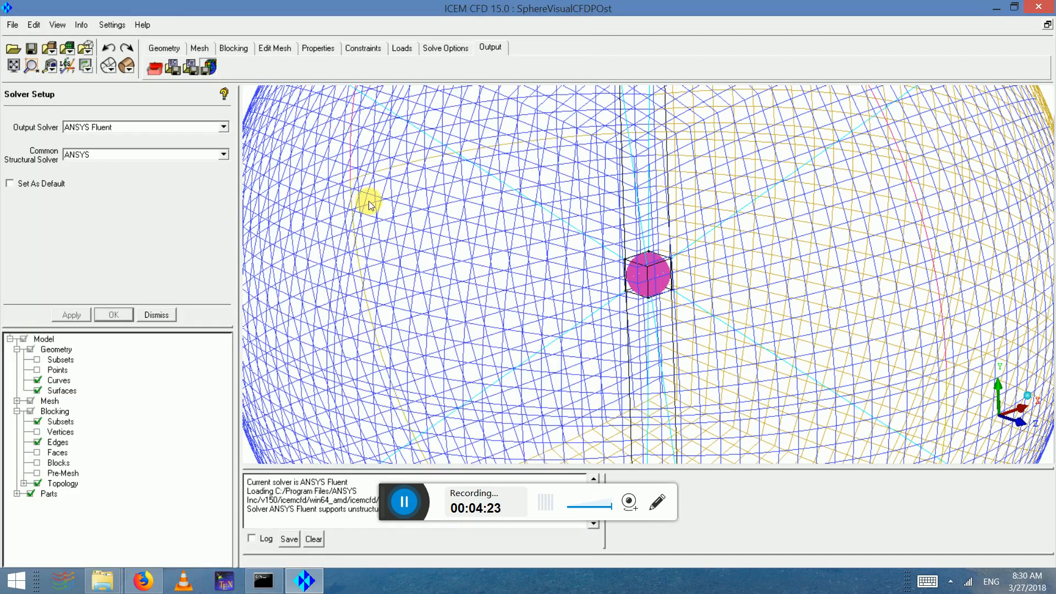
pyautogui.click(480, 340)
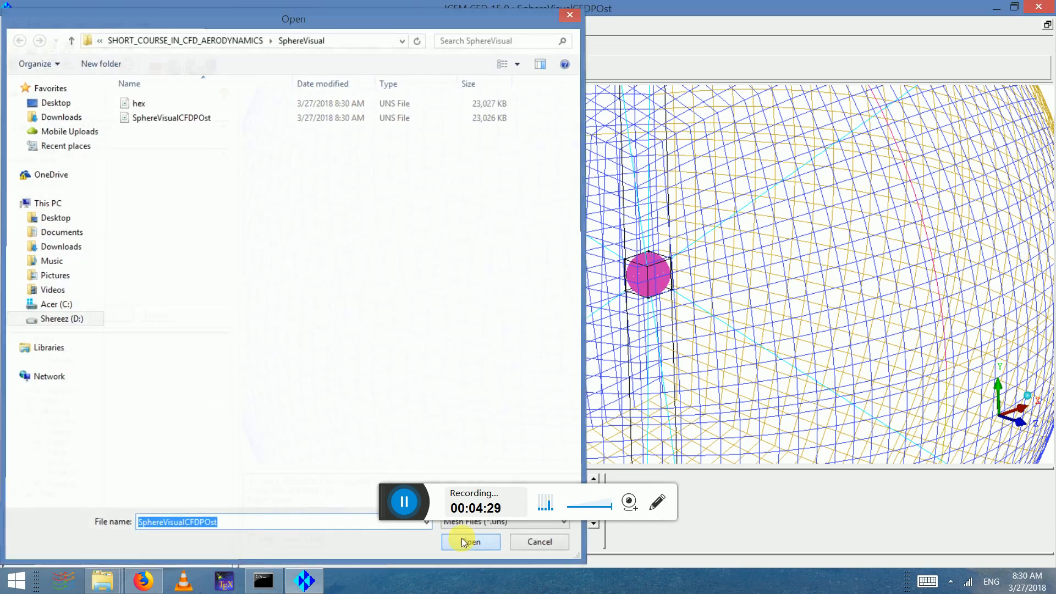
pyautogui.click(471, 543)
# - Write the 3D Fluent mesh without scaling or binary format to an output file named SphereCFDpost
pyautogui.press('BackSpace')
pyautogui.press('BackSpace')
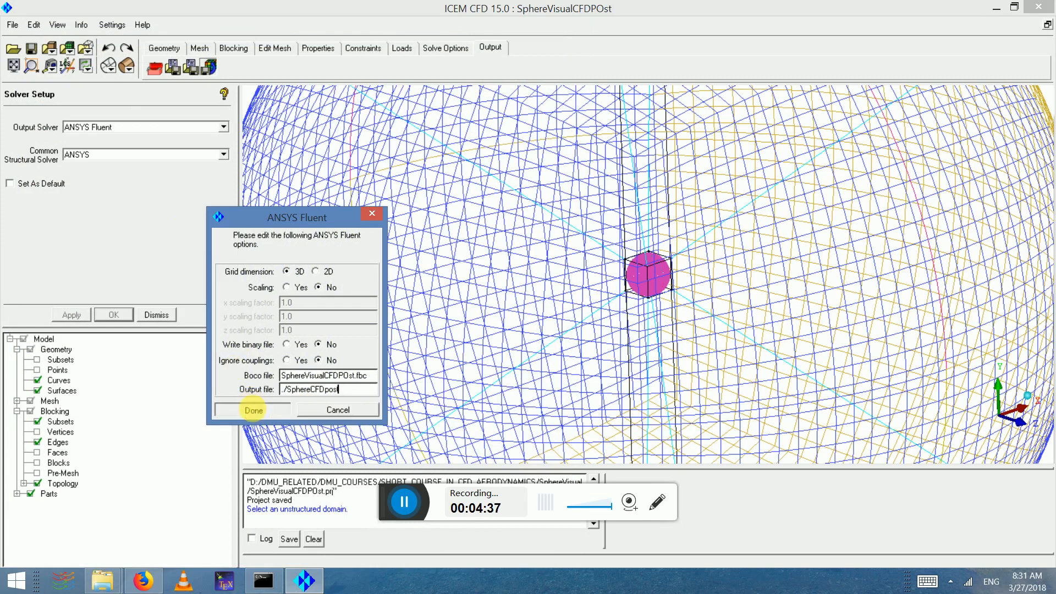
pyautogui.click(253, 409)
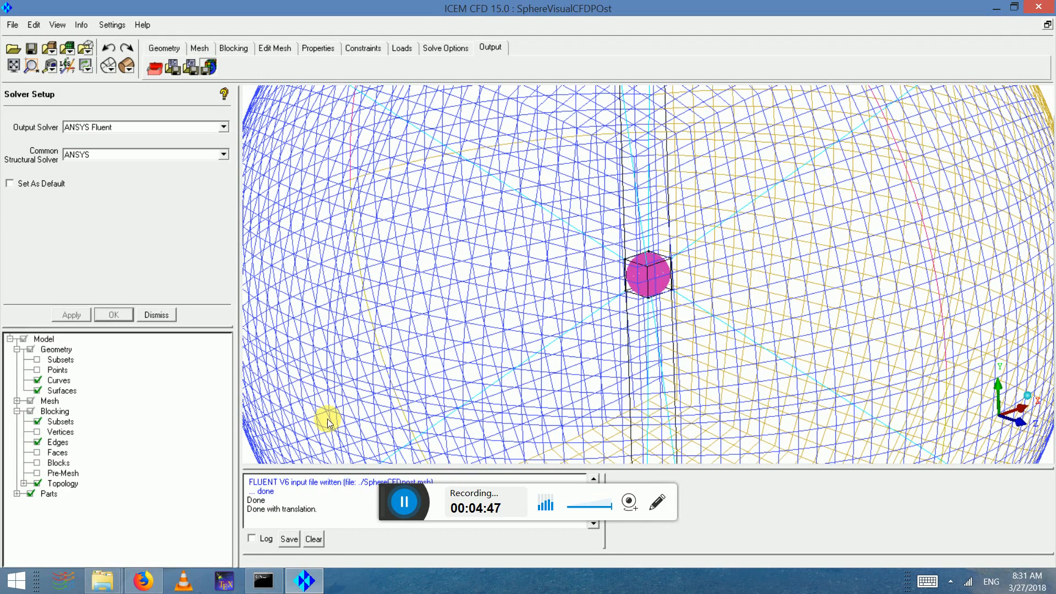
# - Switch to ANSYS Fluent with the SphereCFDpost case and report the mesh quality
pyautogui.click(405, 501)
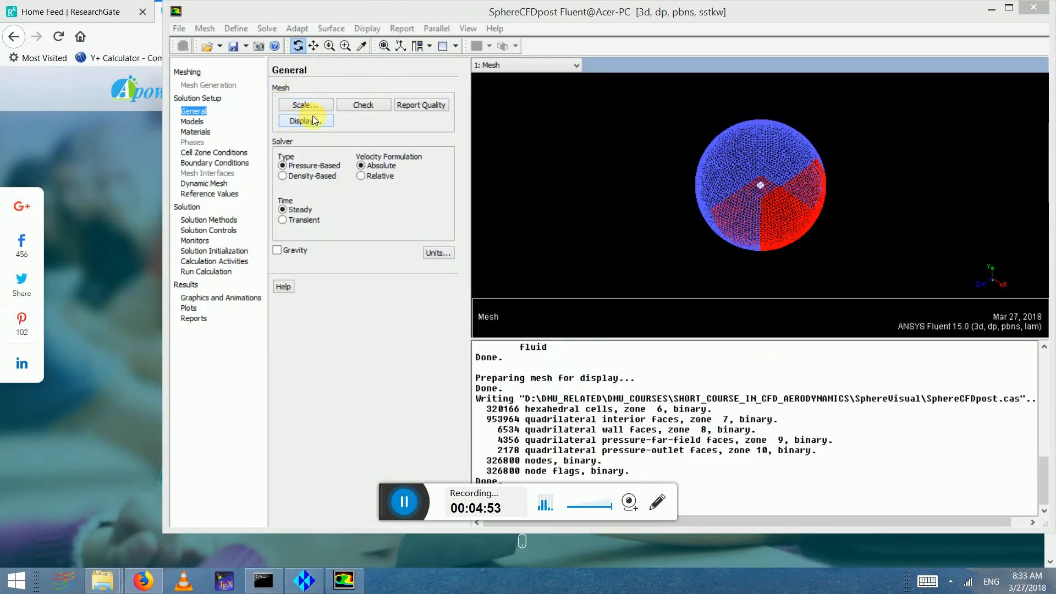
pyautogui.click(418, 105)
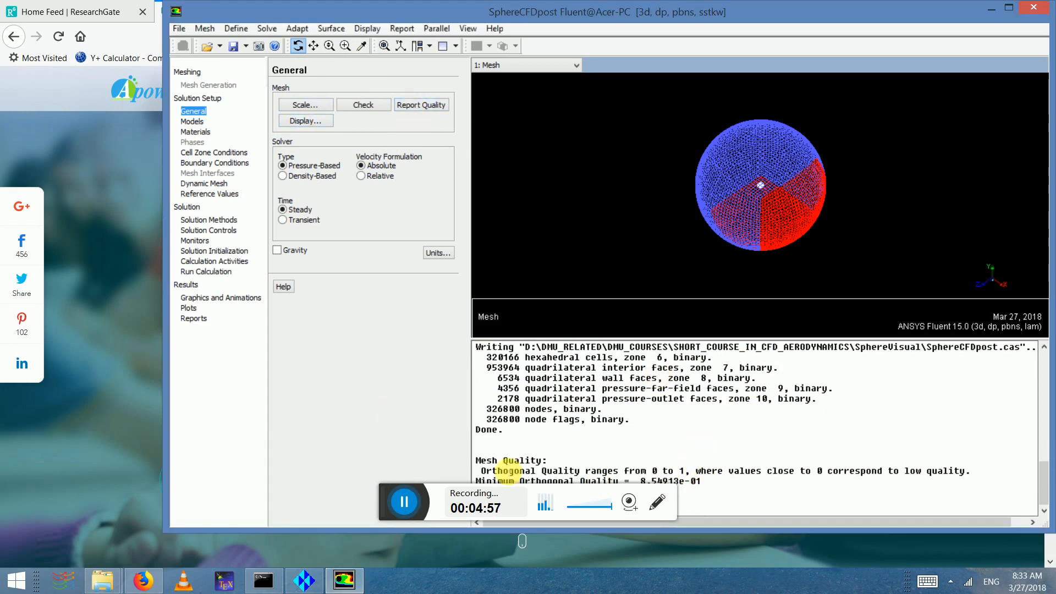
pyautogui.moveTo(393, 488); pyautogui.dragTo(277, 502)
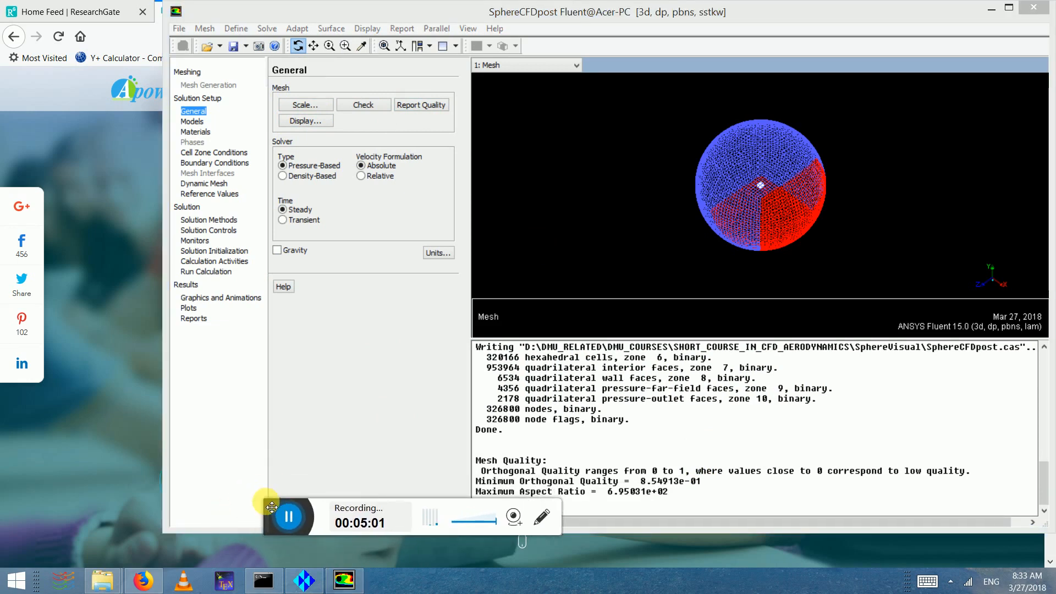
# - Review the enabled physical models, checking the Energy entry and the SST k-omega viscous model settings
pyautogui.click(192, 122)
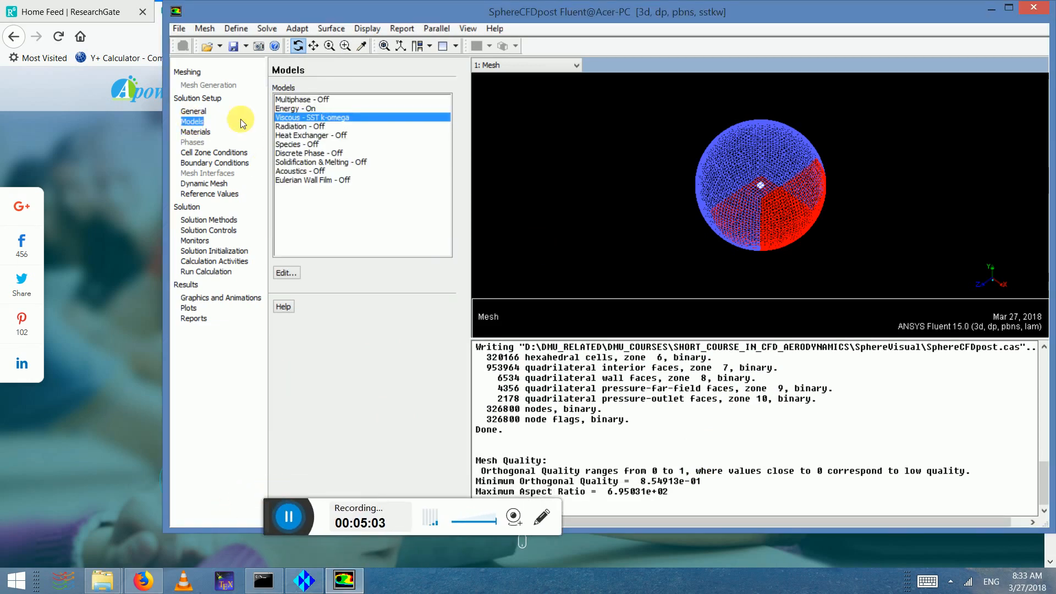
pyautogui.click(192, 113)
pyautogui.click(198, 122)
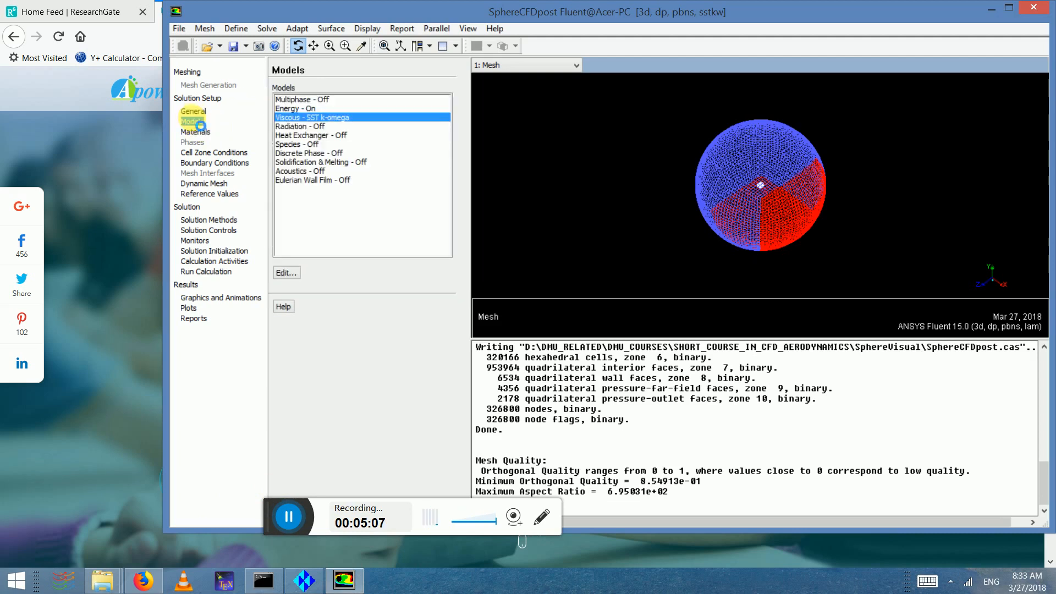
pyautogui.click(298, 110)
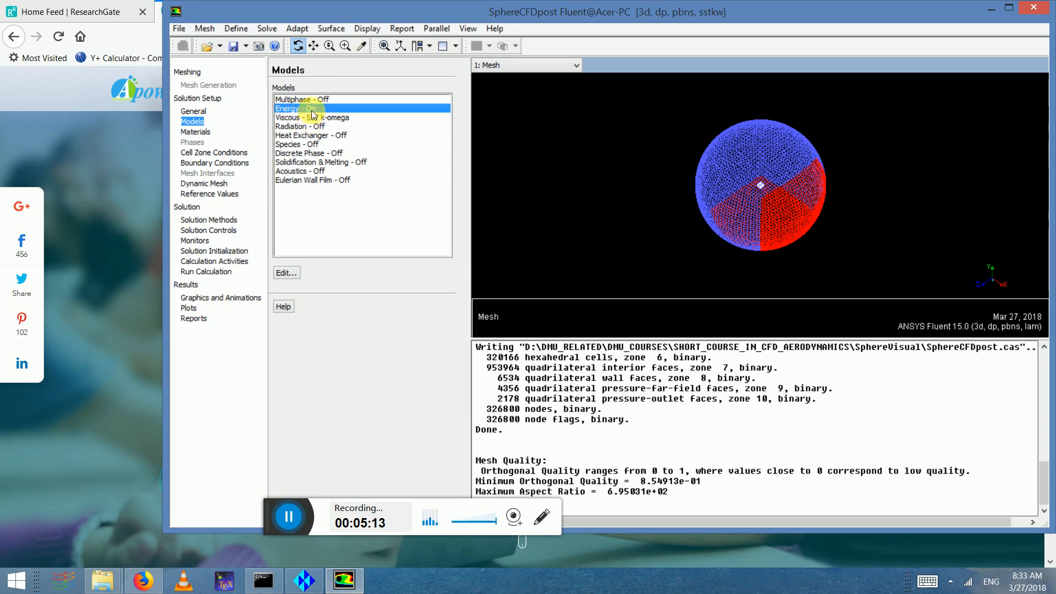
pyautogui.doubleClick(313, 118)
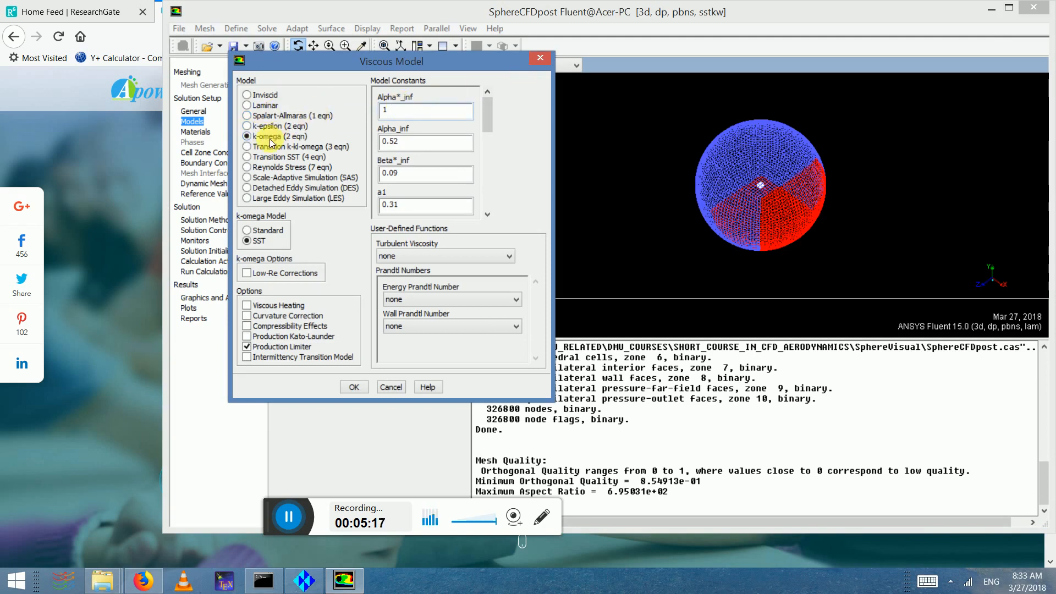
pyautogui.click(537, 59)
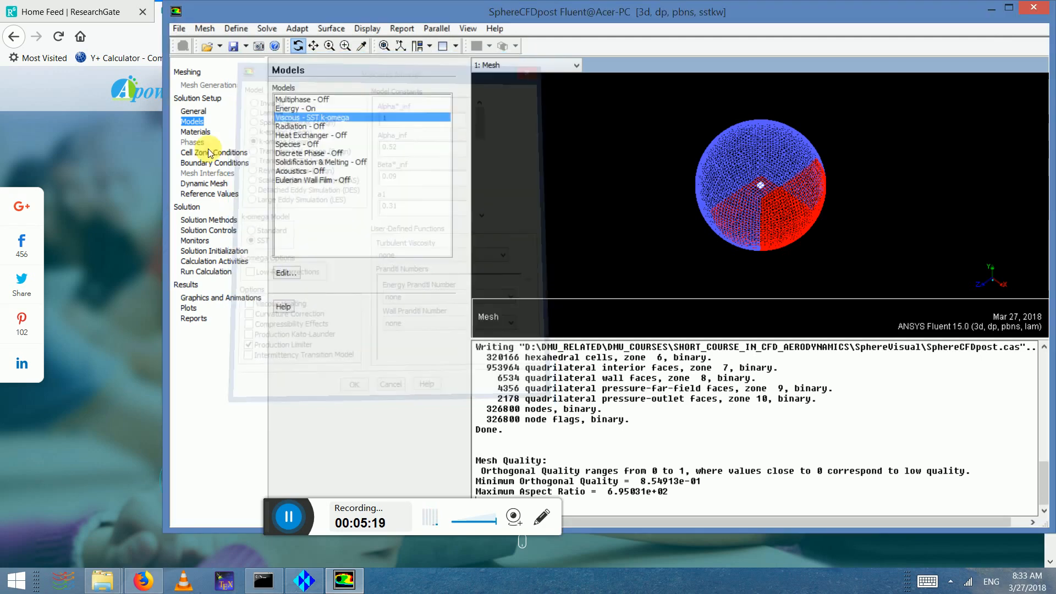
# - Review the properties of air, checking the ideal-gas density method and the constant viscosity, and close the material
pyautogui.click(198, 132)
pyautogui.doubleClick(312, 111)
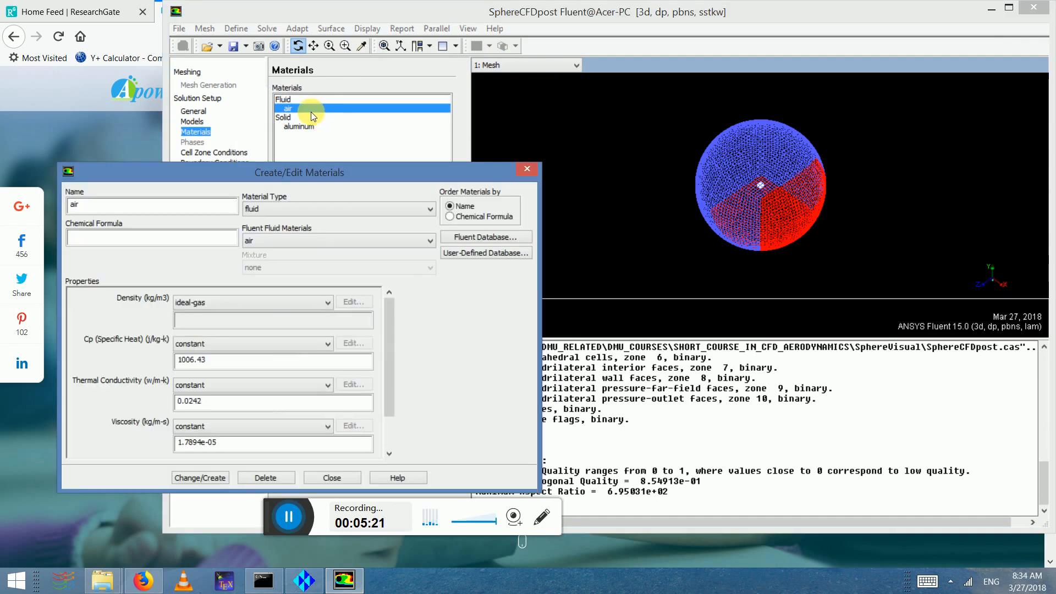
pyautogui.click(208, 304)
pyautogui.click(198, 318)
pyautogui.click(206, 301)
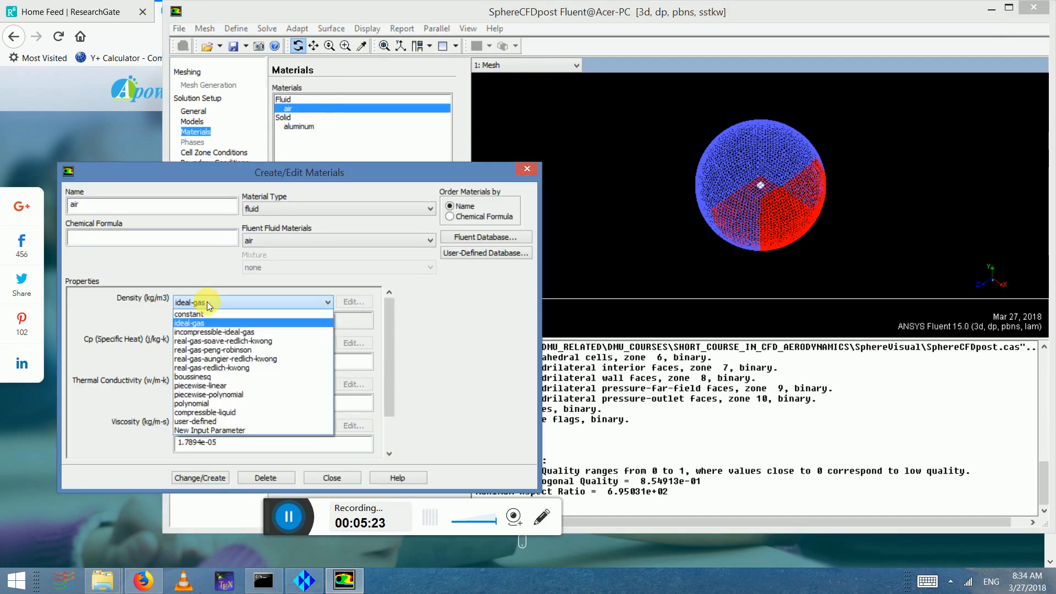
pyautogui.click(193, 314)
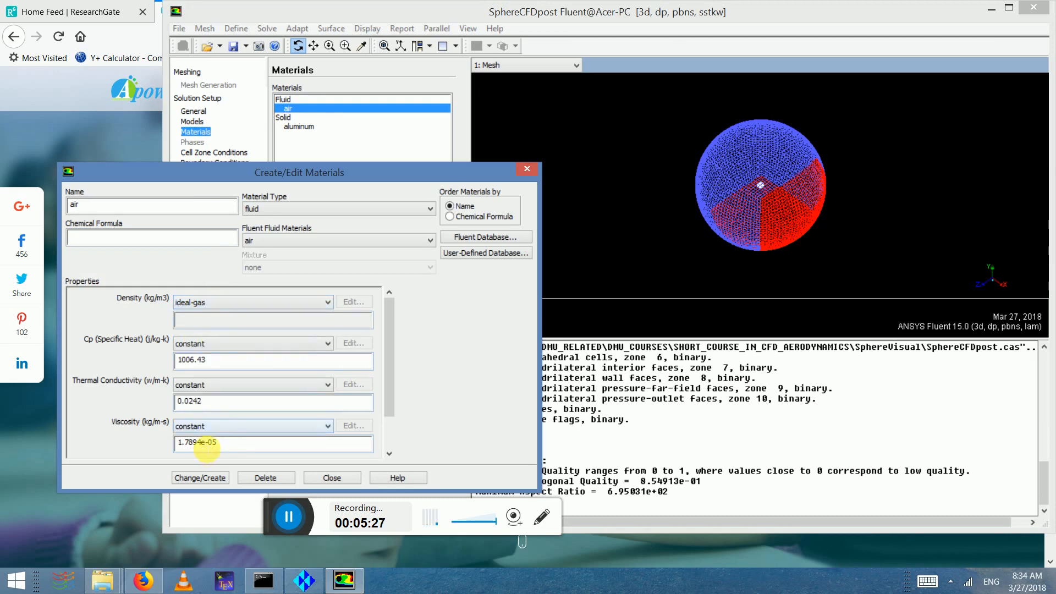
pyautogui.moveTo(178, 443); pyautogui.dragTo(305, 446)
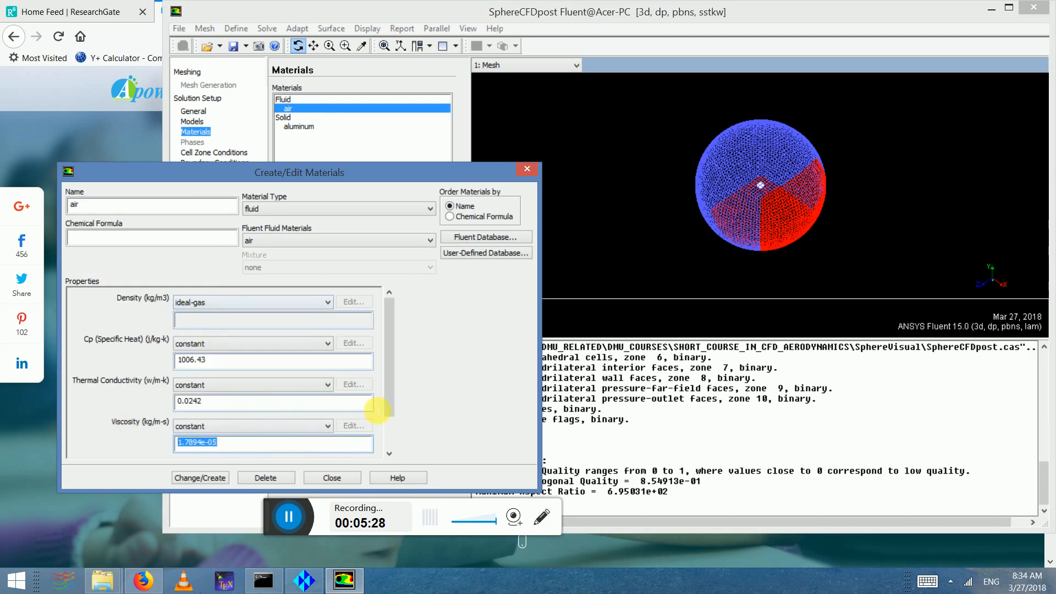
pyautogui.click(344, 483)
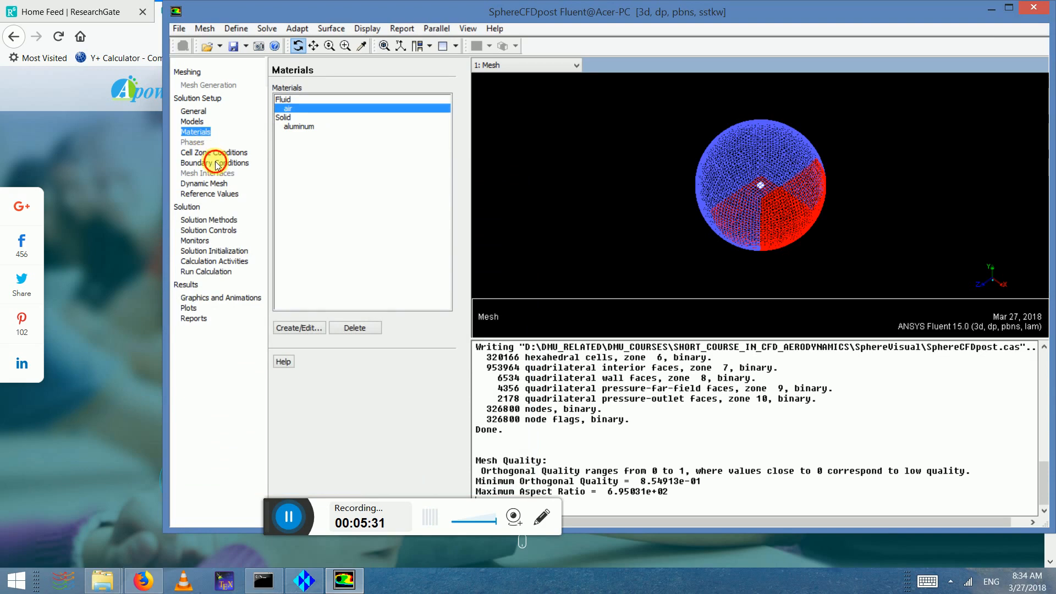
# - Examine the momentum settings of the inlet's pressure far-field boundary condition and close them
pyautogui.click(214, 163)
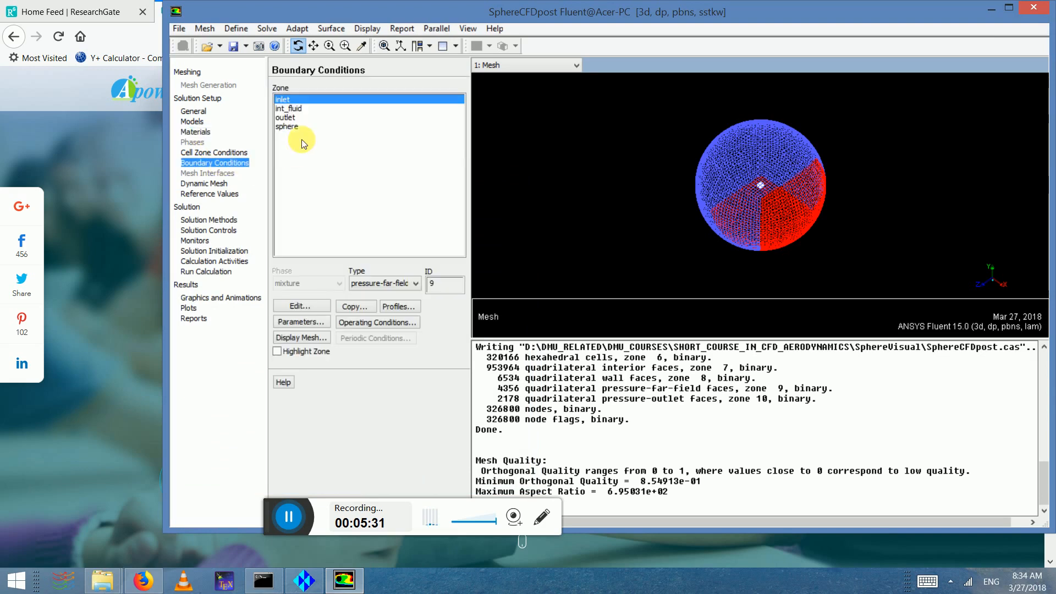
pyautogui.click(300, 306)
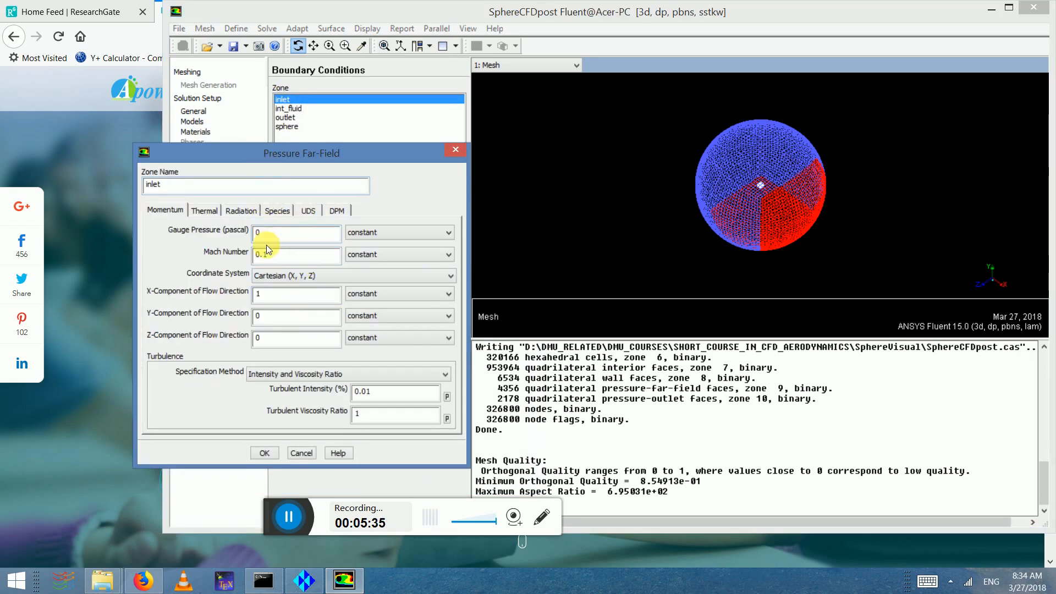
pyautogui.click(452, 149)
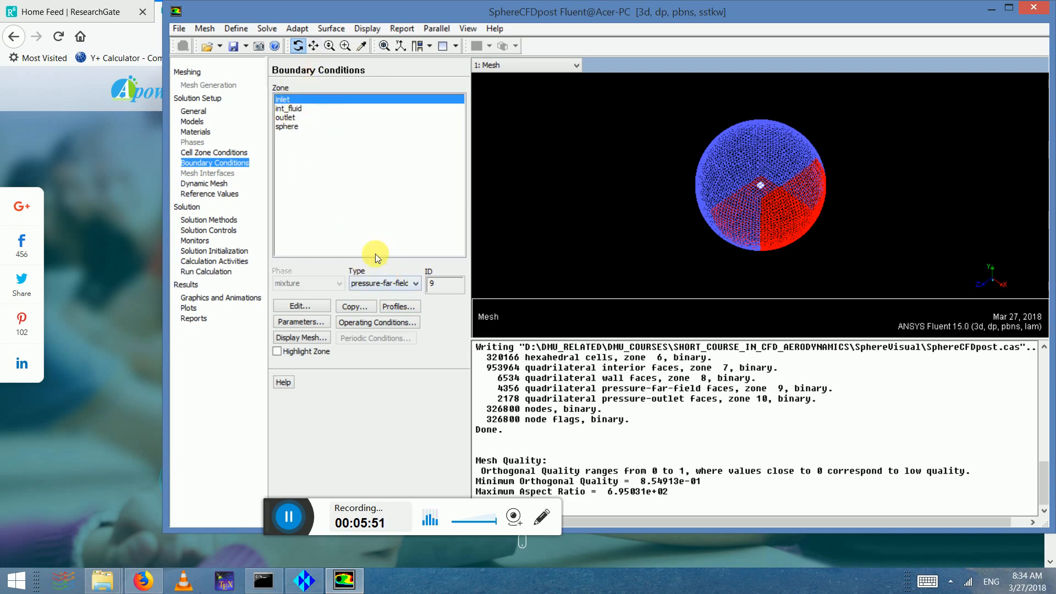
# - Check the assigned and available boundary types for the outlet and inlet zones without changing either type
pyautogui.click(286, 109)
pyautogui.click(286, 117)
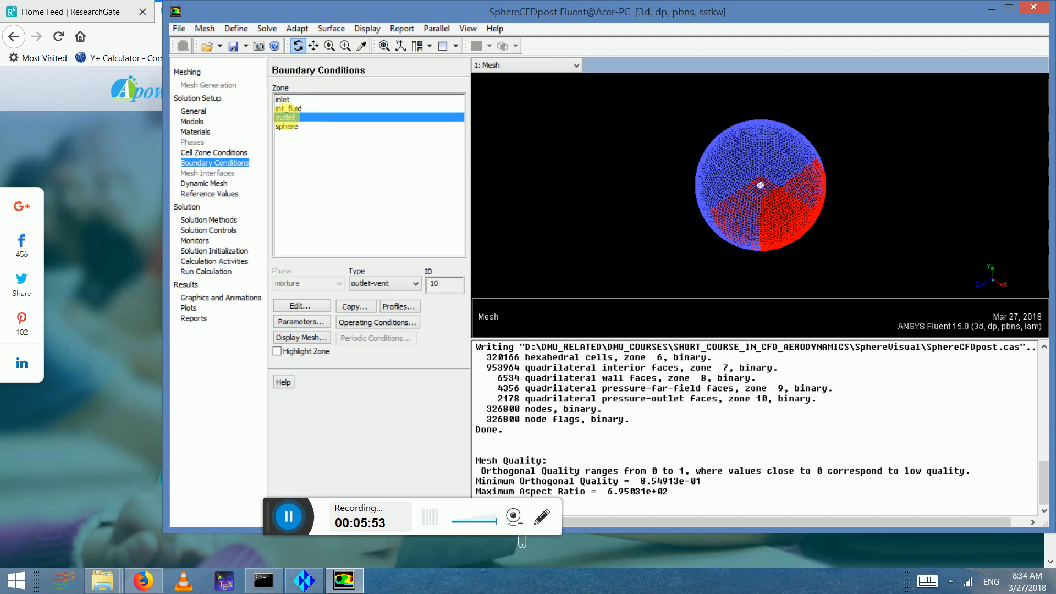
pyautogui.click(379, 284)
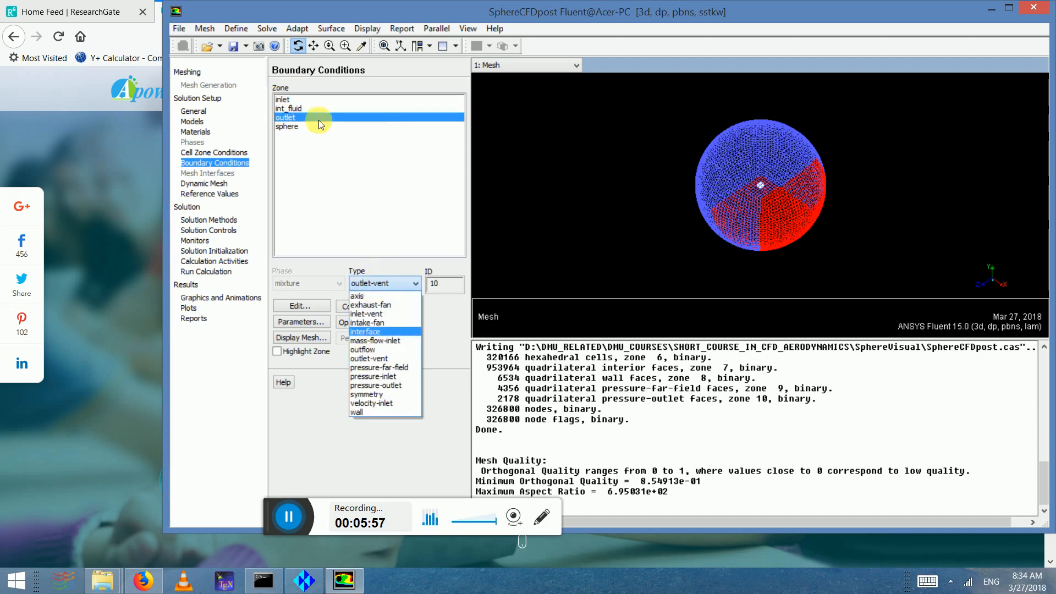
pyautogui.click(317, 84)
pyautogui.click(298, 100)
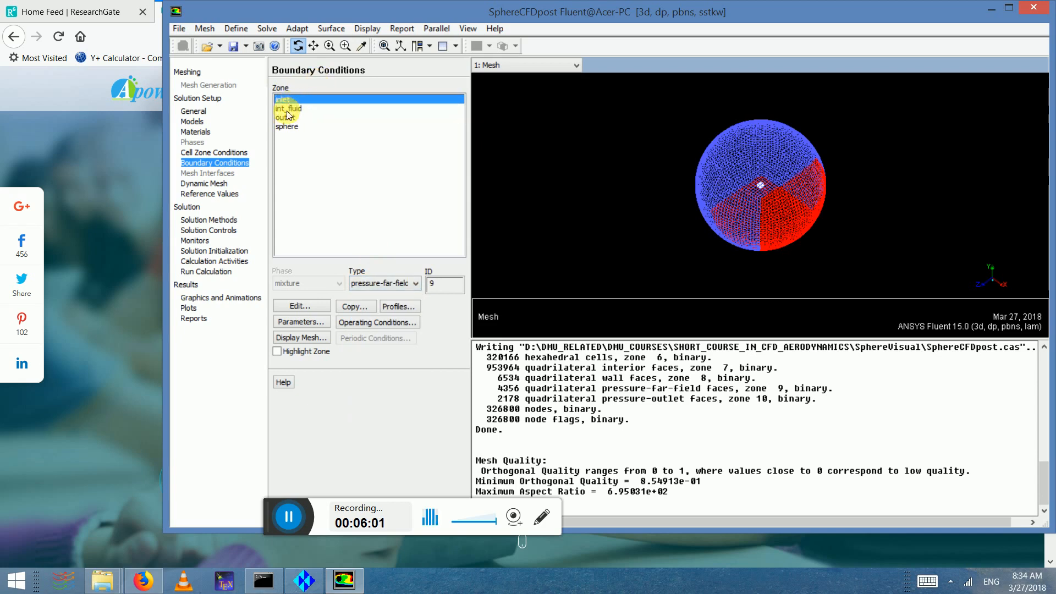
pyautogui.click(379, 283)
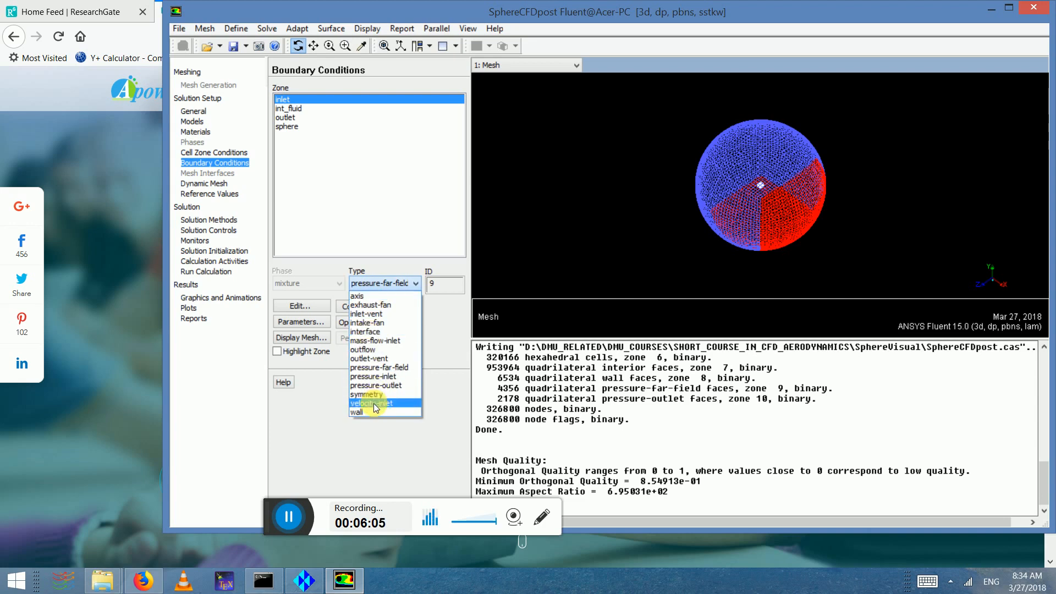
pyautogui.click(324, 206)
# - Confirm the inlet far-field settings with Mach number 0.1, X flow direction 1, turbulent intensity 0.01% and turbulent viscosity ratio 1
pyautogui.click(302, 306)
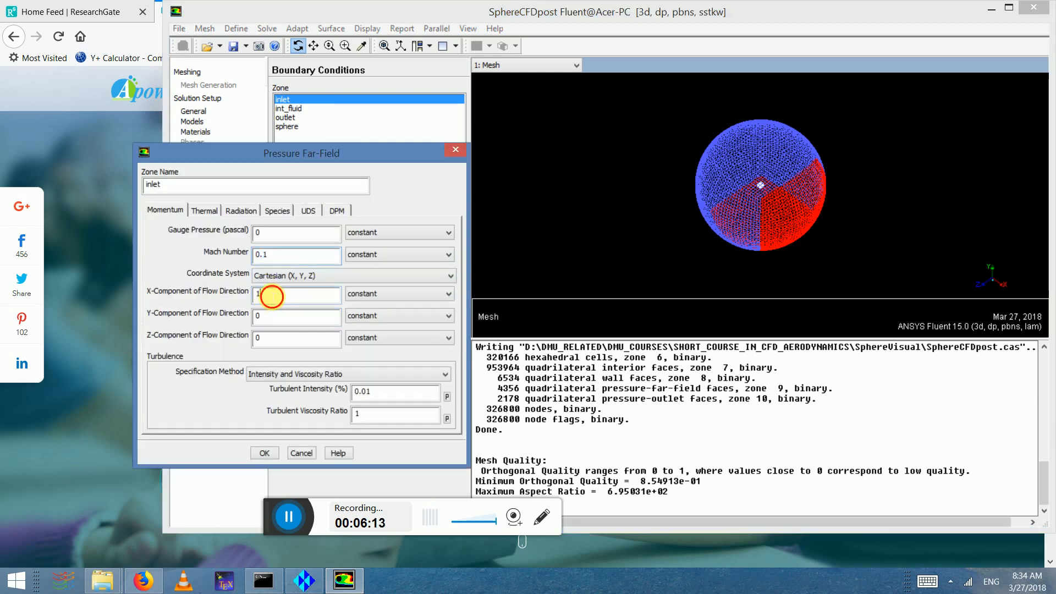
pyautogui.click(266, 294)
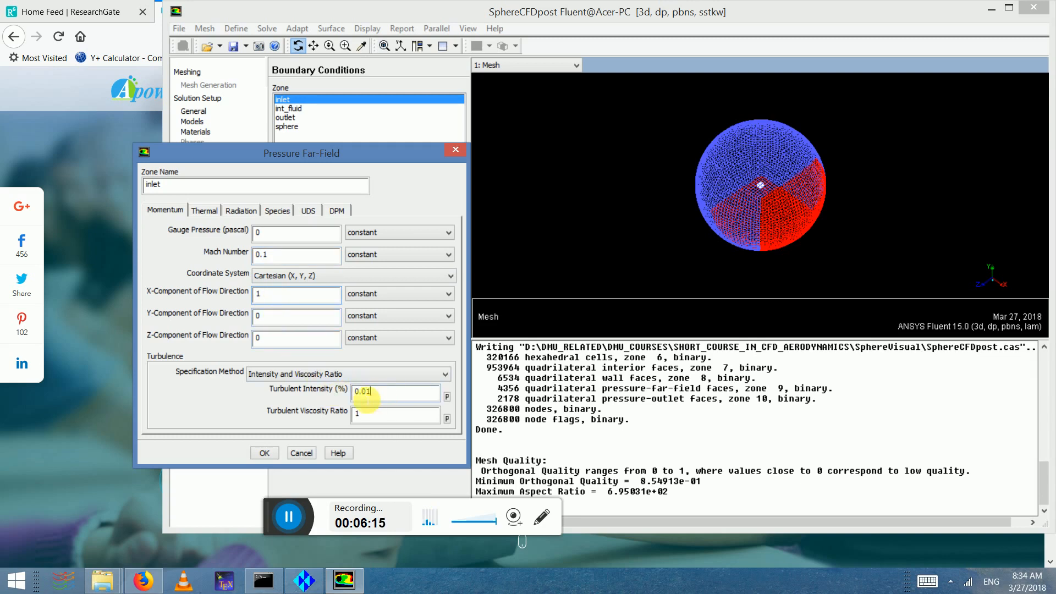
pyautogui.moveTo(367, 401); pyautogui.dragTo(281, 422)
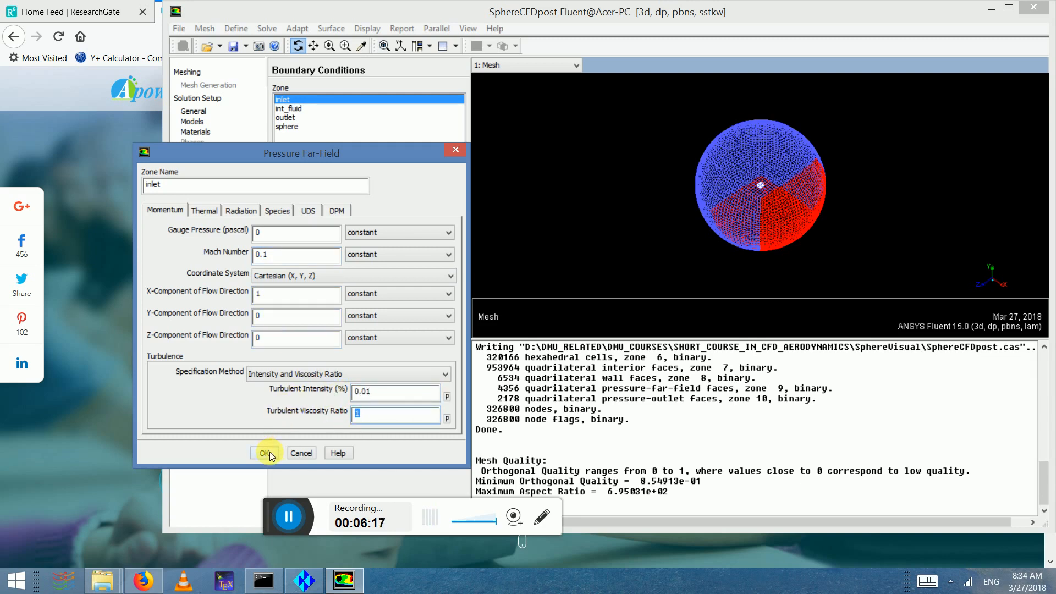
pyautogui.click(264, 452)
# - Compute the reference values from the inlet zone
pyautogui.click(209, 194)
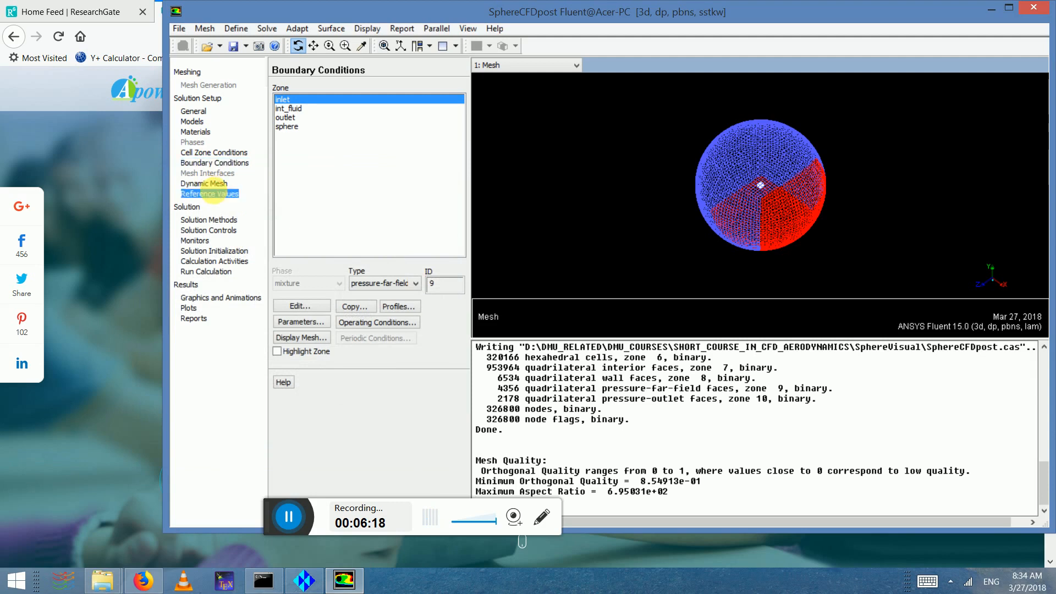
pyautogui.click(300, 100)
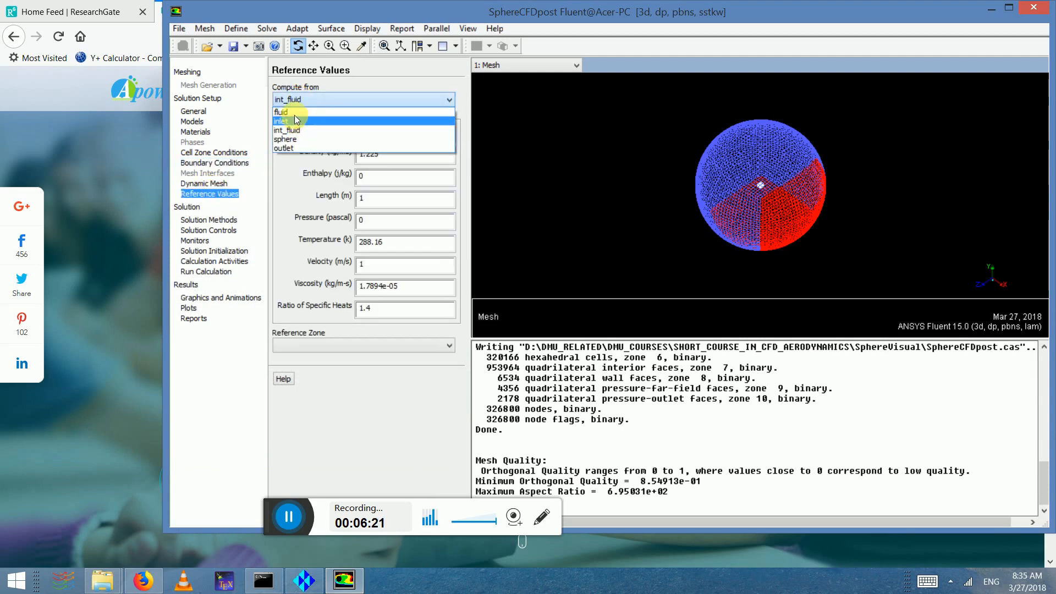
pyautogui.click(290, 120)
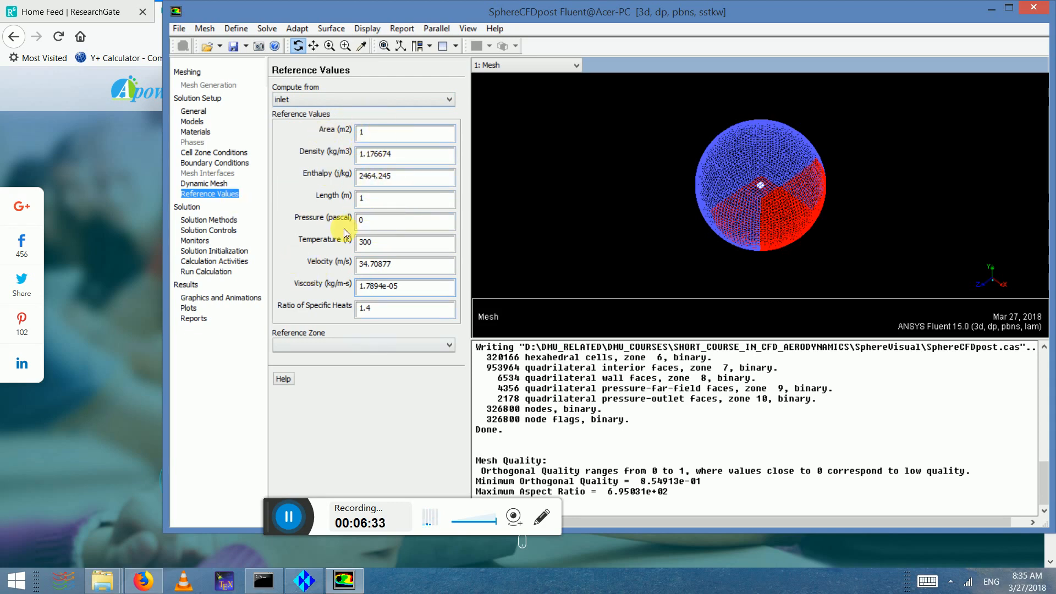
# - Review the spatial discretization schemes of the solution methods and the under-relaxation factors of the solution controls
pyautogui.click(207, 222)
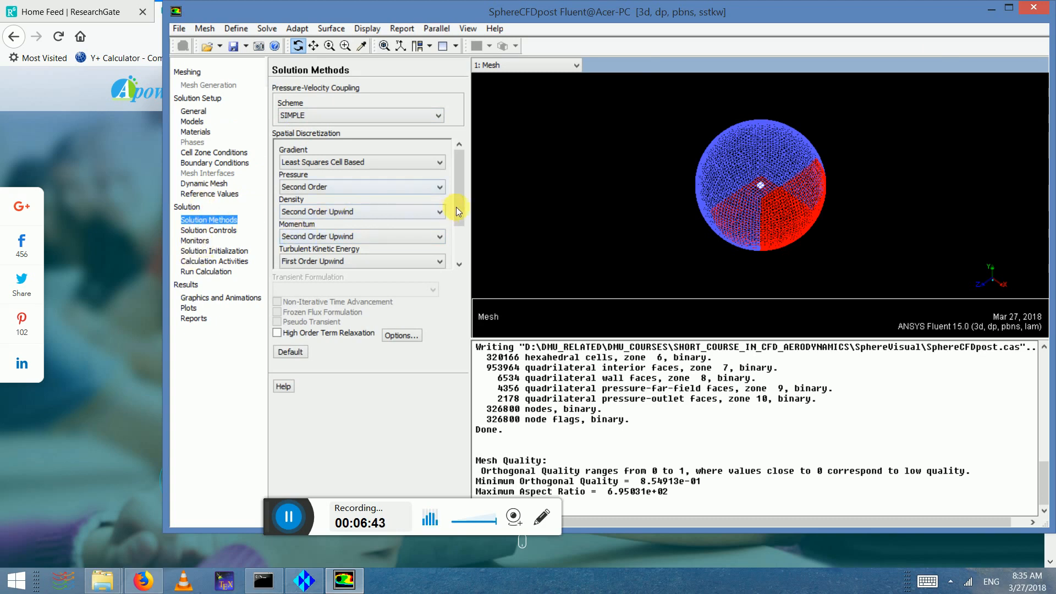
pyautogui.moveTo(457, 211); pyautogui.dragTo(455, 252)
pyautogui.click(199, 230)
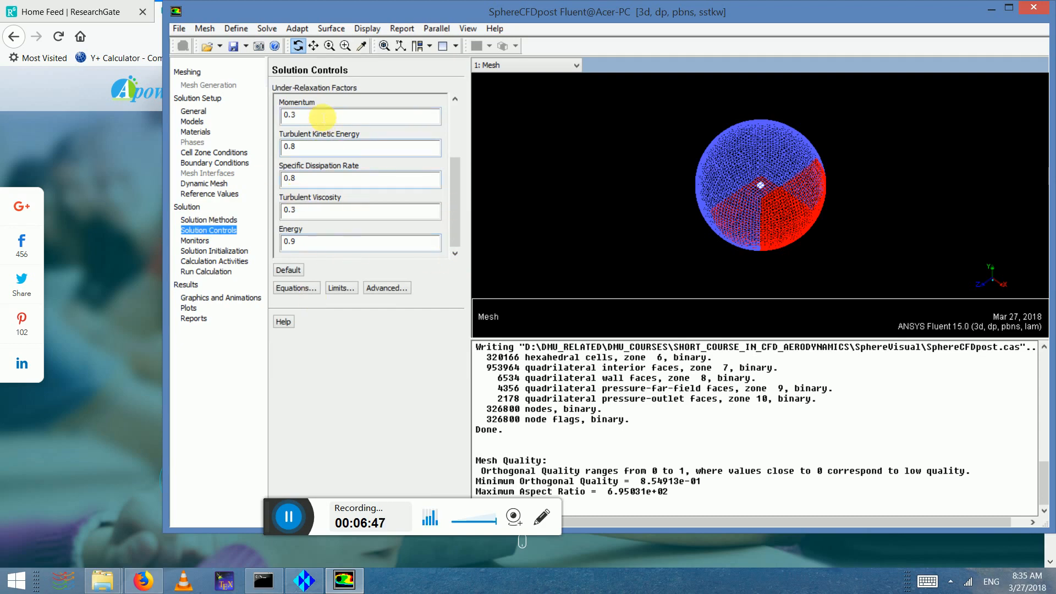
pyautogui.doubleClick(300, 212)
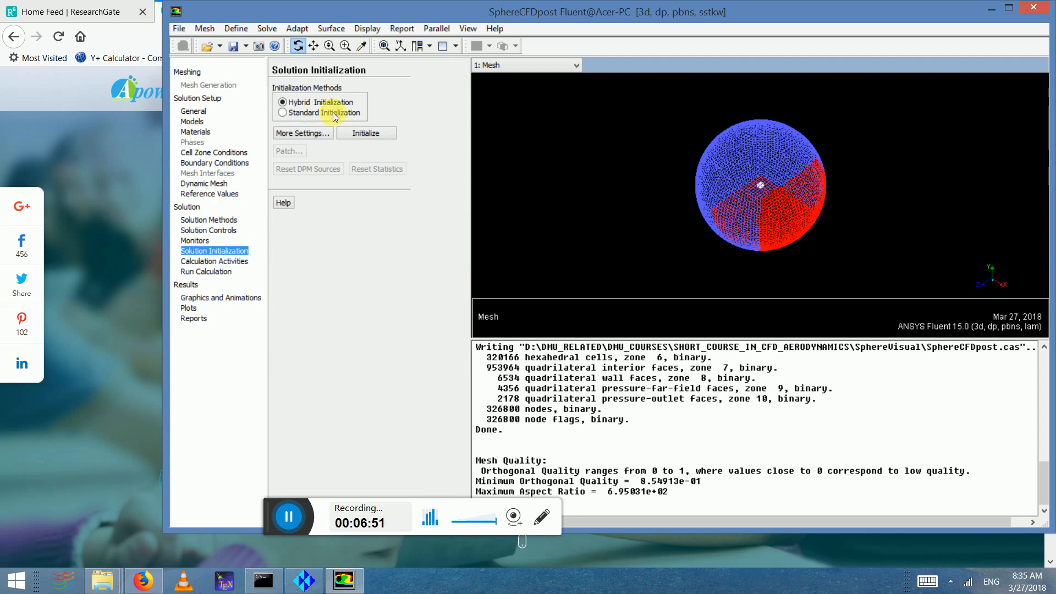
# - Initialize the solution with hybrid initialization and start a calculation of 200 iterations
pyautogui.click(367, 134)
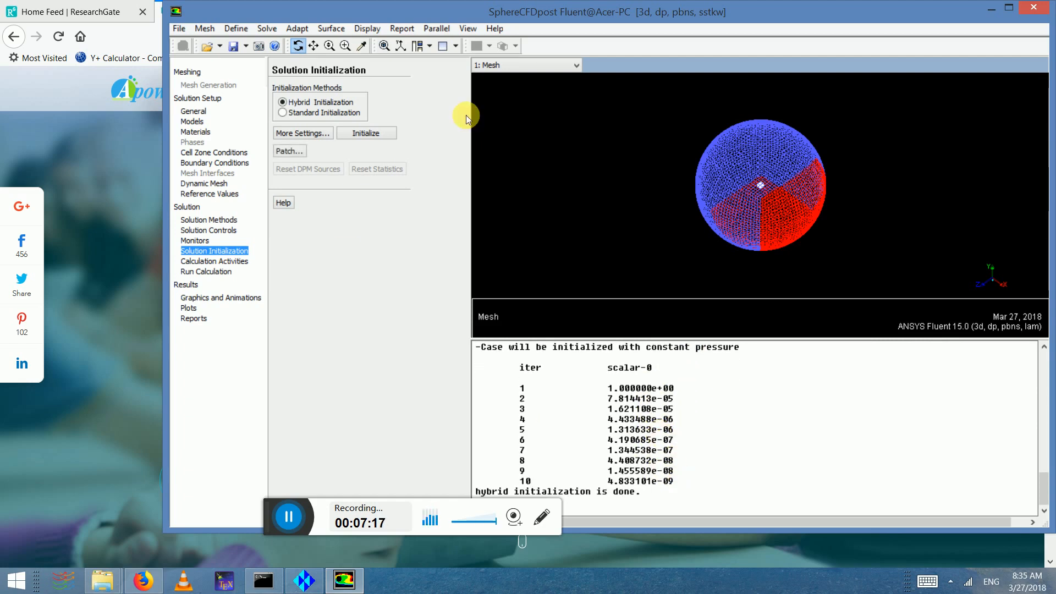
pyautogui.click(212, 271)
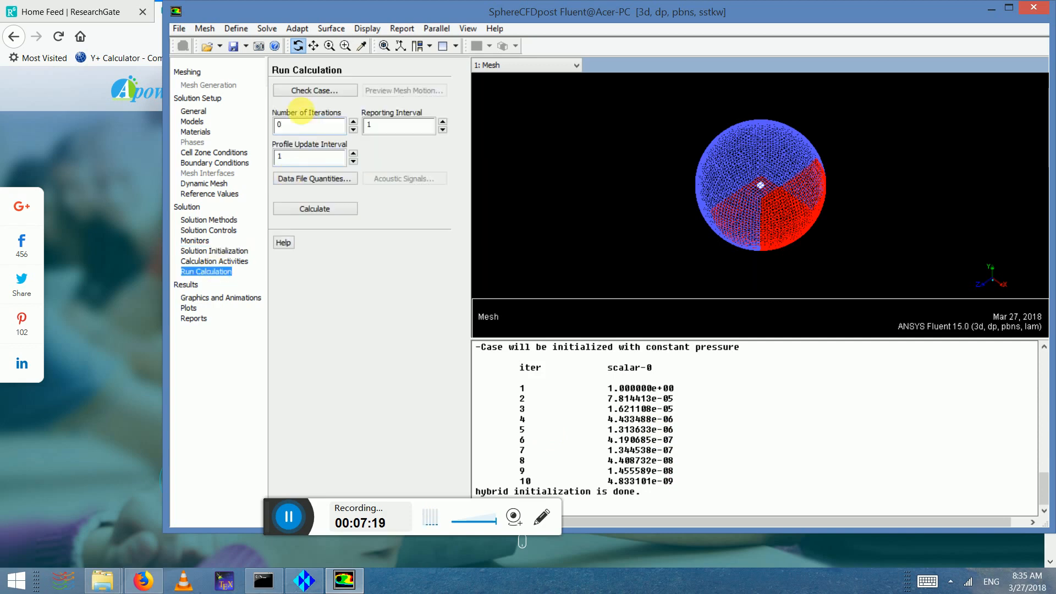
pyautogui.write('200')
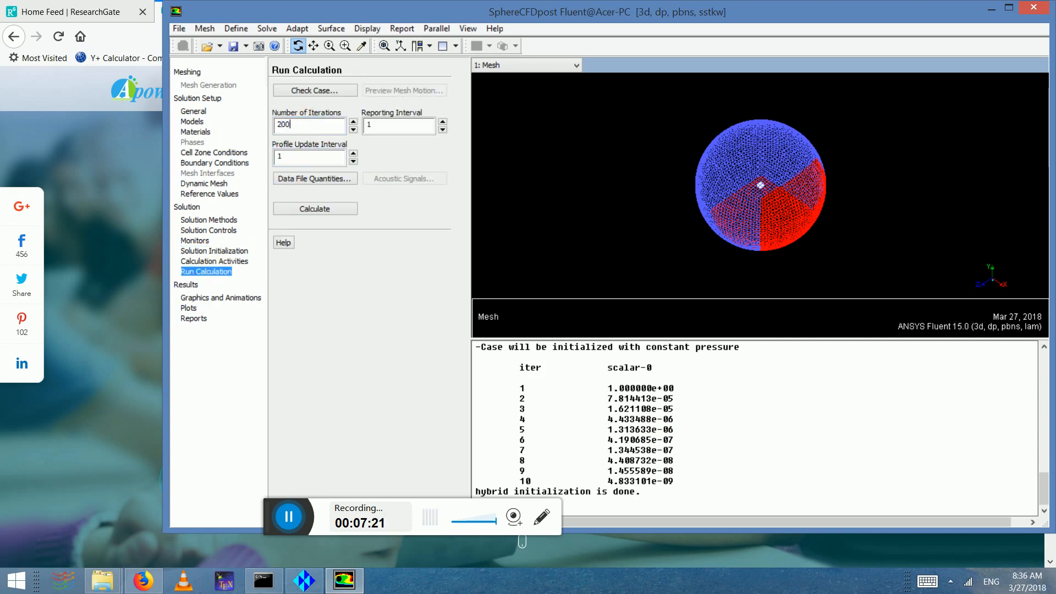
pyautogui.click(331, 210)
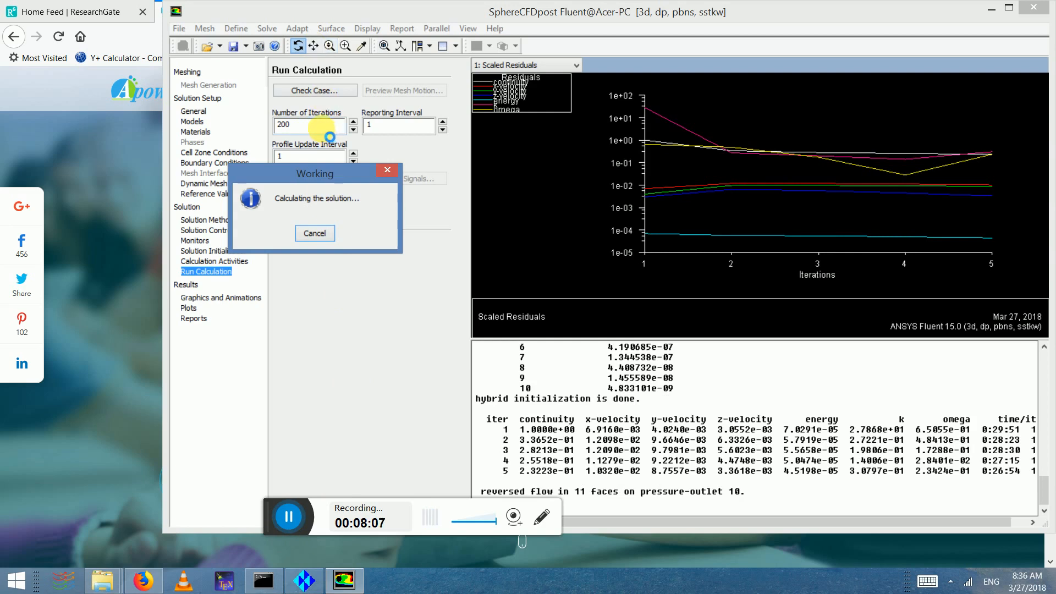
# - Stop the running calculation before all requested iterations are completed
pyautogui.click(289, 516)
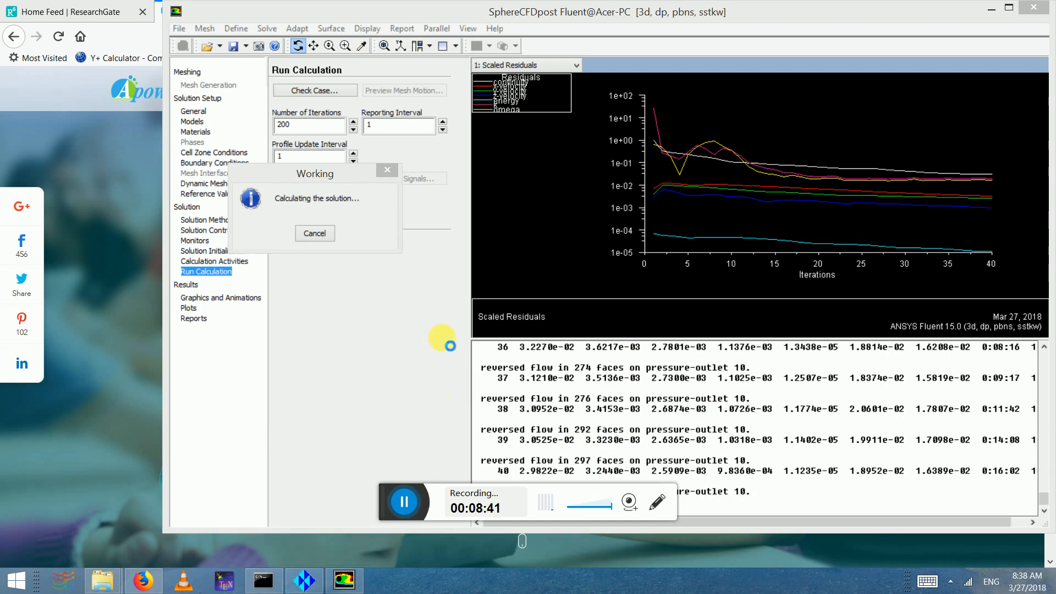
pyautogui.click(322, 234)
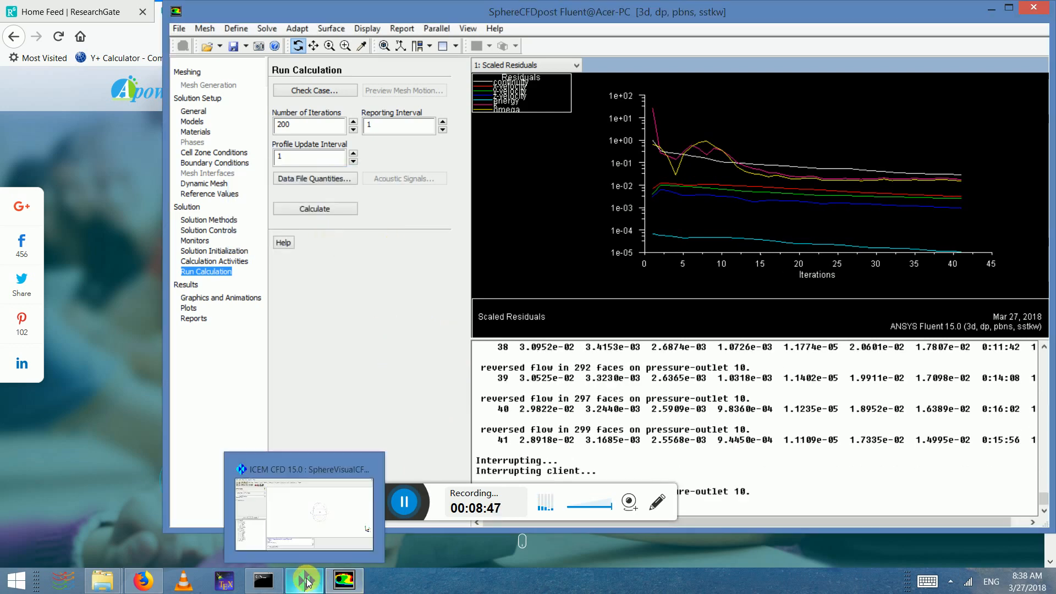
# - Switch to ICEM CFD, show the shell mesh and examine the inlet and outlet regions of the outer sphere
pyautogui.click(307, 582)
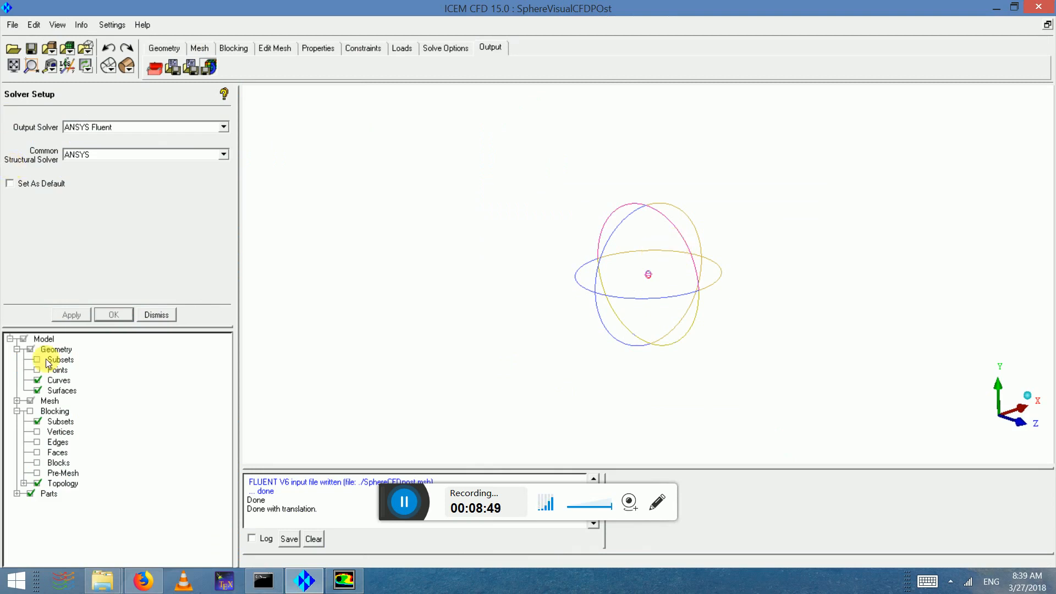
pyautogui.click(17, 400)
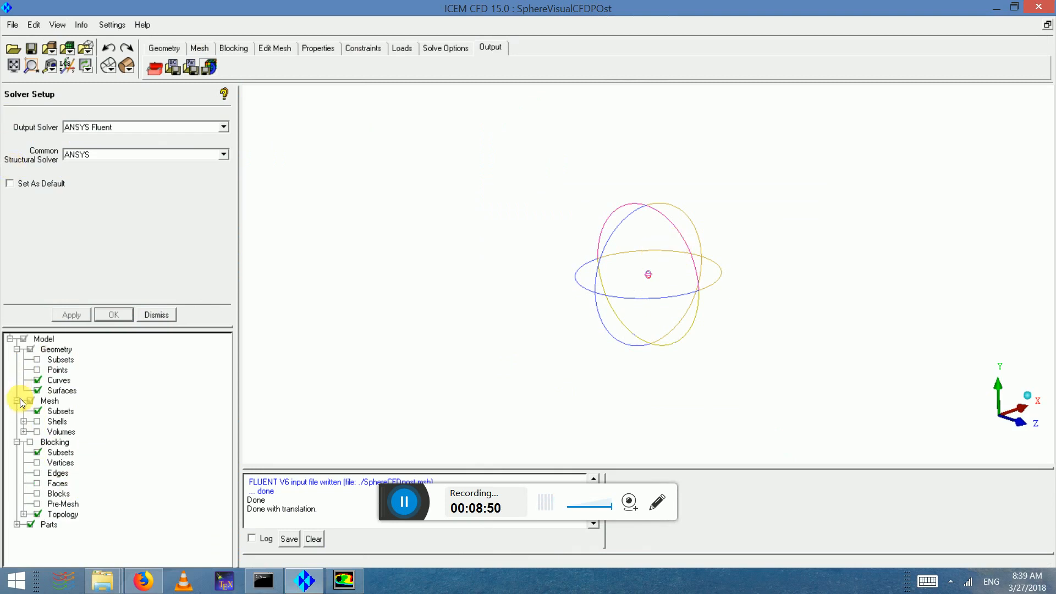
pyautogui.click(37, 421)
pyautogui.moveTo(533, 323); pyautogui.dragTo(683, 153)
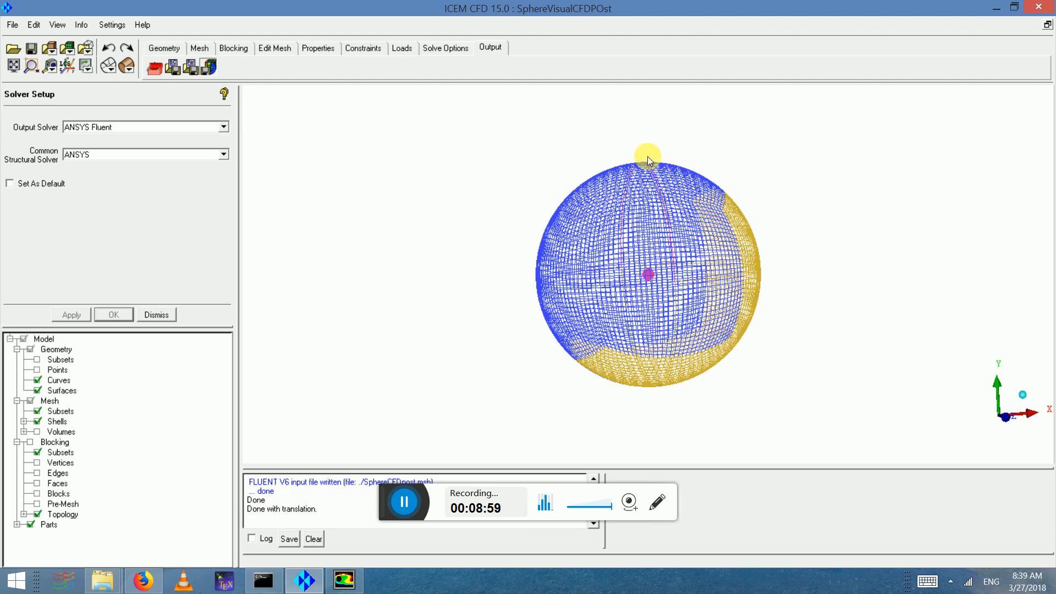
pyautogui.moveTo(774, 367); pyautogui.dragTo(601, 345)
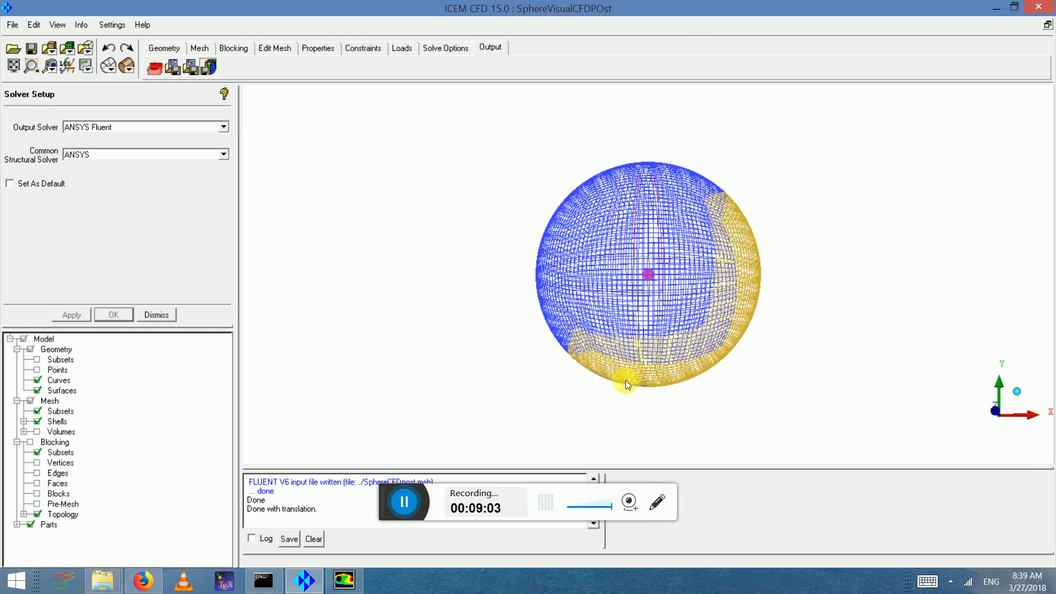
pyautogui.moveTo(623, 236); pyautogui.dragTo(677, 291)
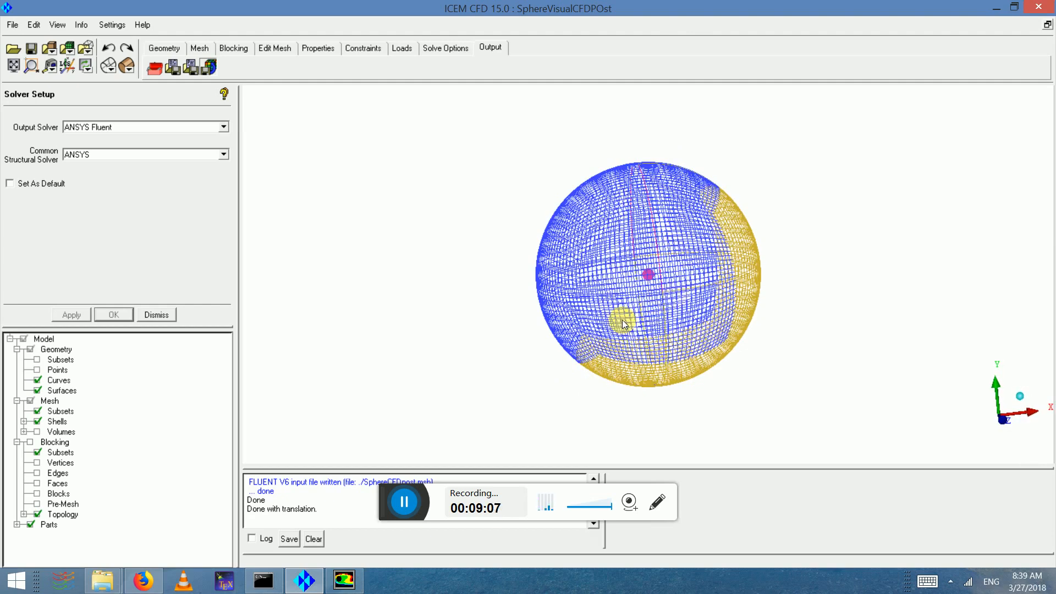
pyautogui.moveTo(713, 194); pyautogui.dragTo(795, 231)
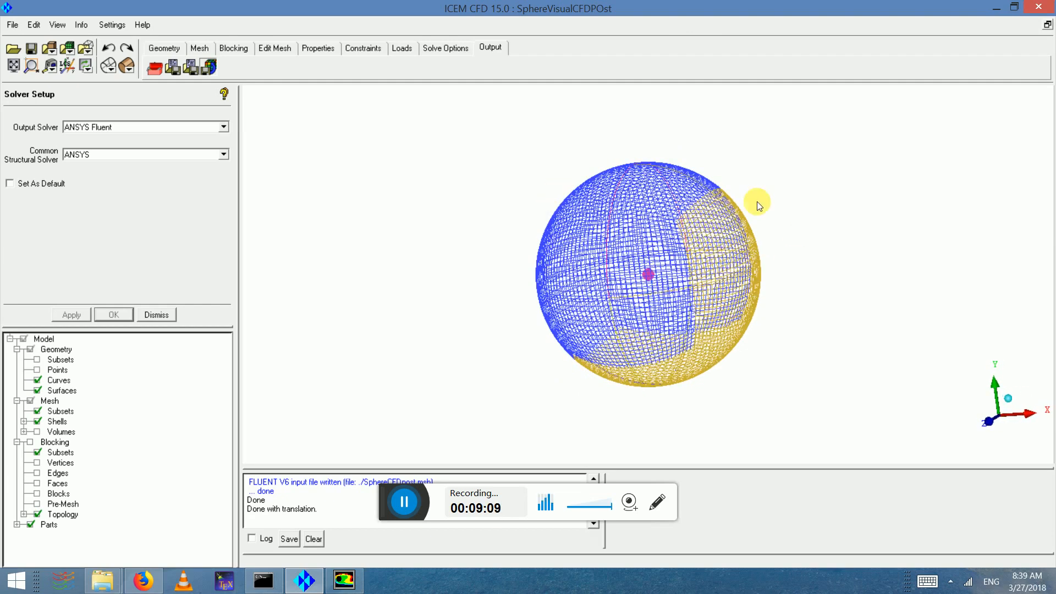
pyautogui.moveTo(702, 273); pyautogui.dragTo(665, 278)
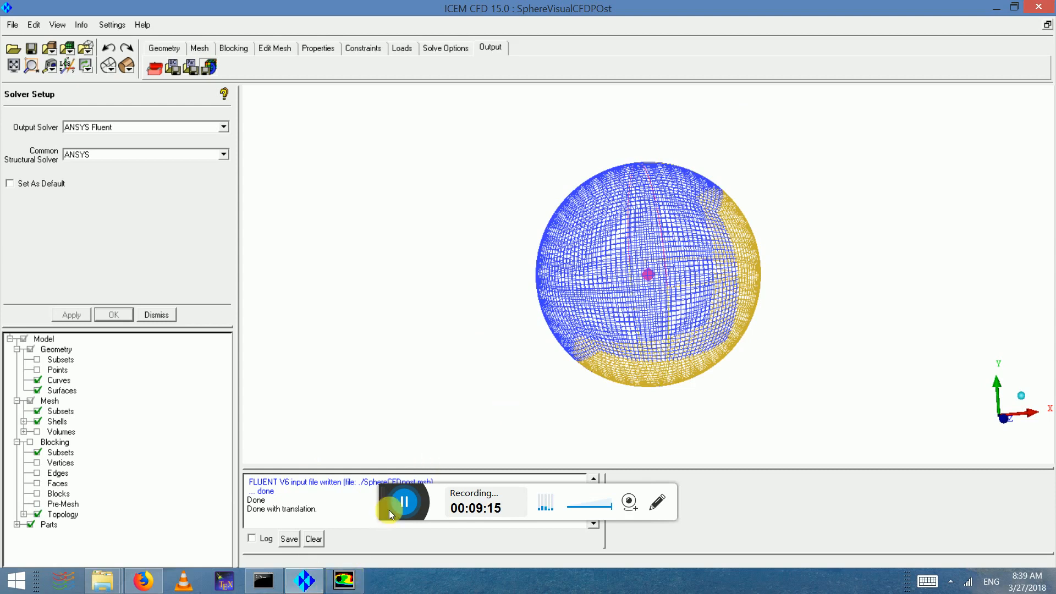
# - Switch back to Fluent and display static pressure contours on the inlet, outlet and sphere surfaces
pyautogui.click(352, 581)
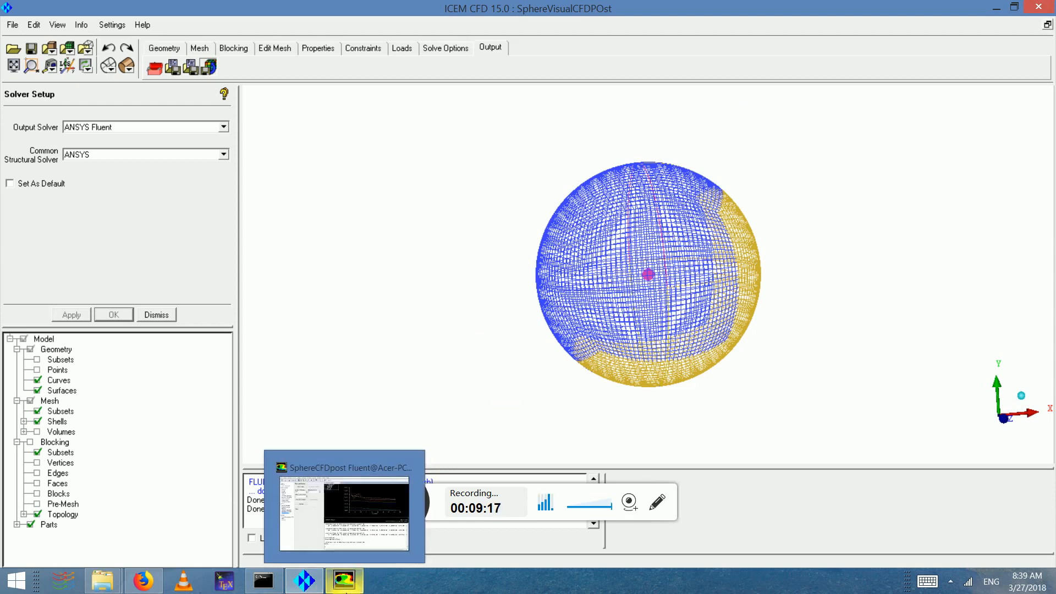
pyautogui.click(336, 503)
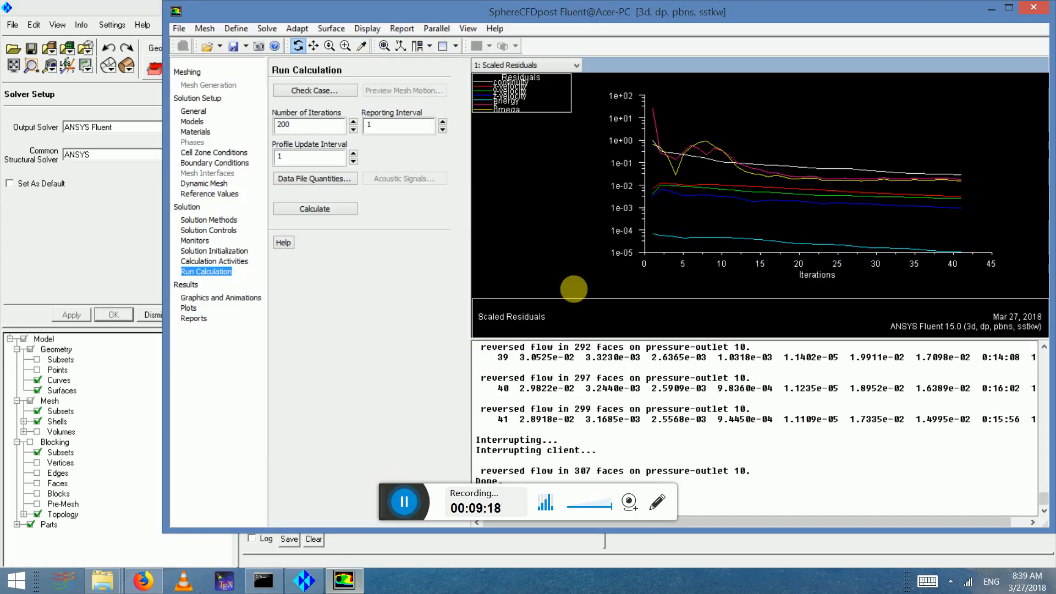
pyautogui.click(220, 297)
pyautogui.doubleClick(294, 111)
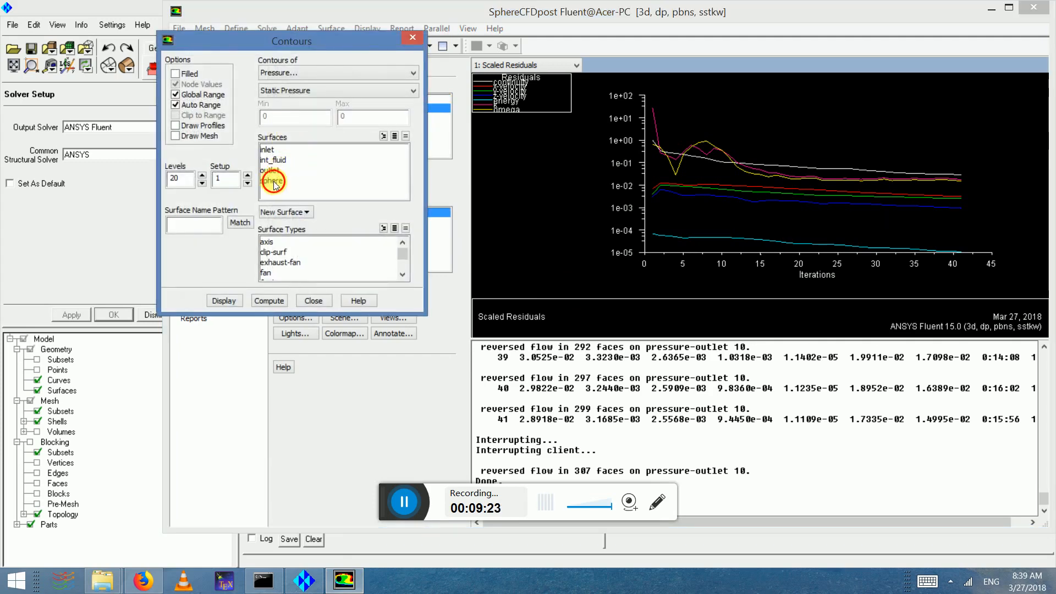
pyautogui.moveTo(273, 182); pyautogui.dragTo(289, 150)
pyautogui.click(291, 162)
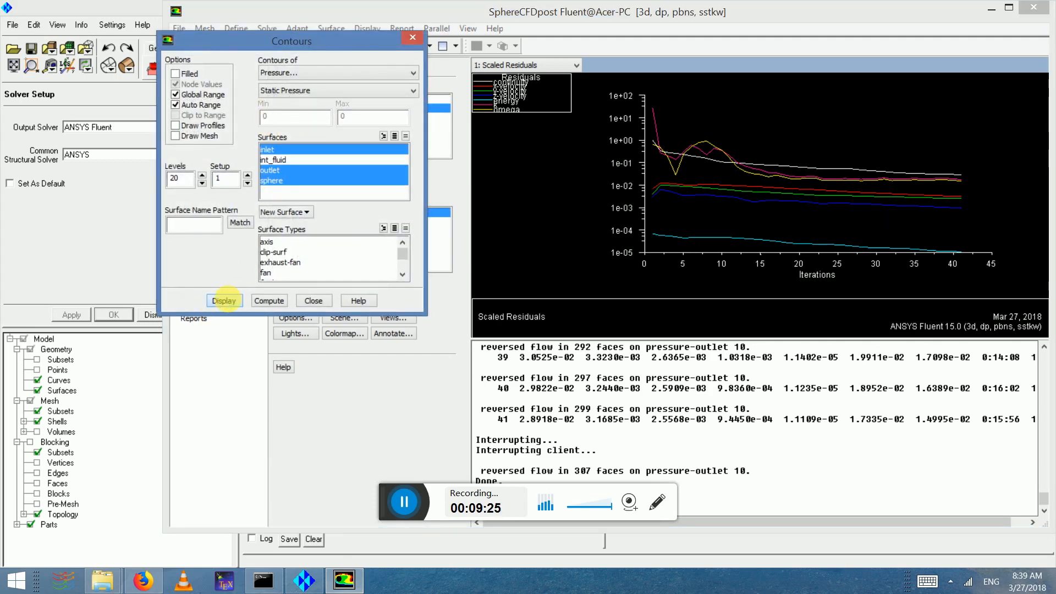
pyautogui.click(225, 300)
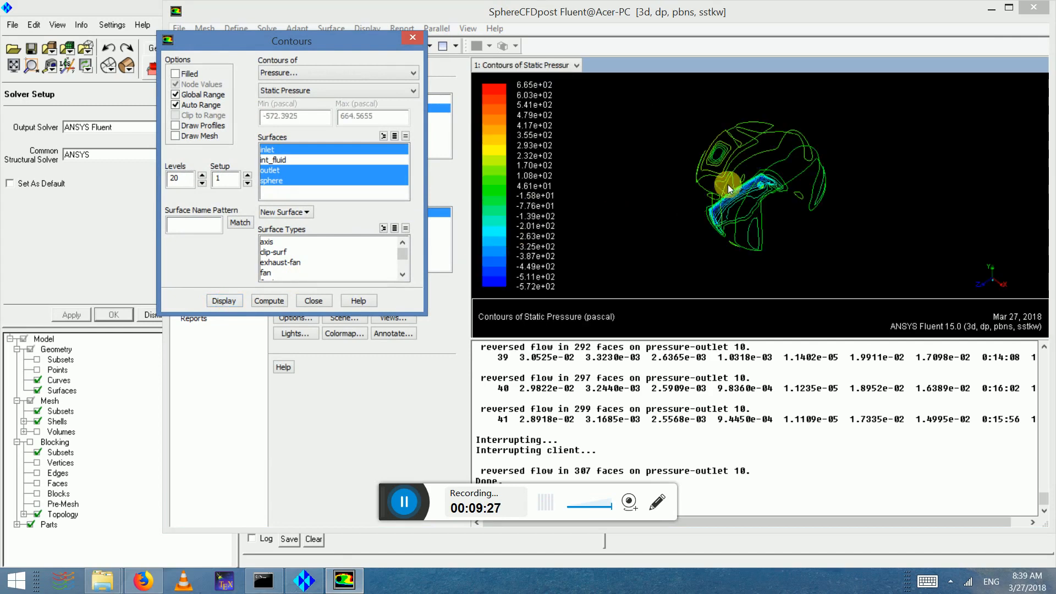
# - Restrict the static pressure contours to the sphere surface only and redisplay them
pyautogui.moveTo(270, 150); pyautogui.dragTo(275, 184)
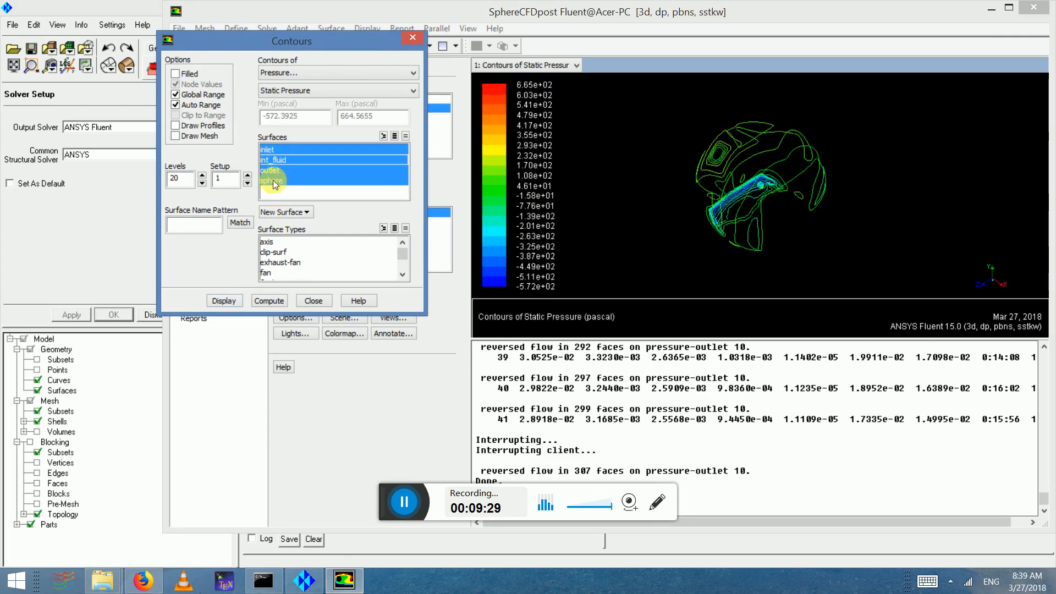
pyautogui.click(273, 172)
pyautogui.click(276, 161)
pyautogui.click(278, 149)
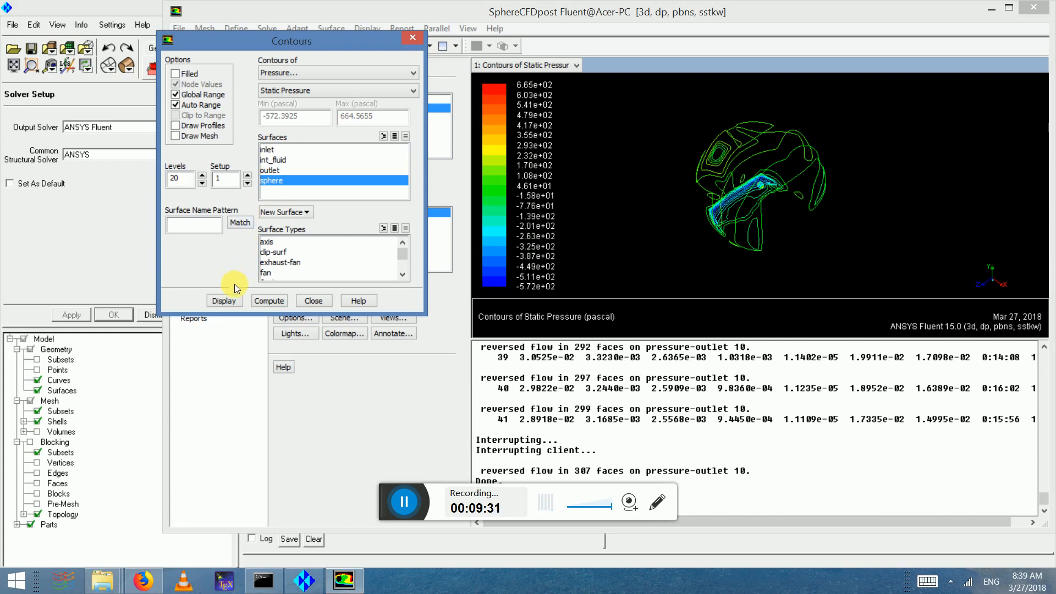
pyautogui.click(230, 300)
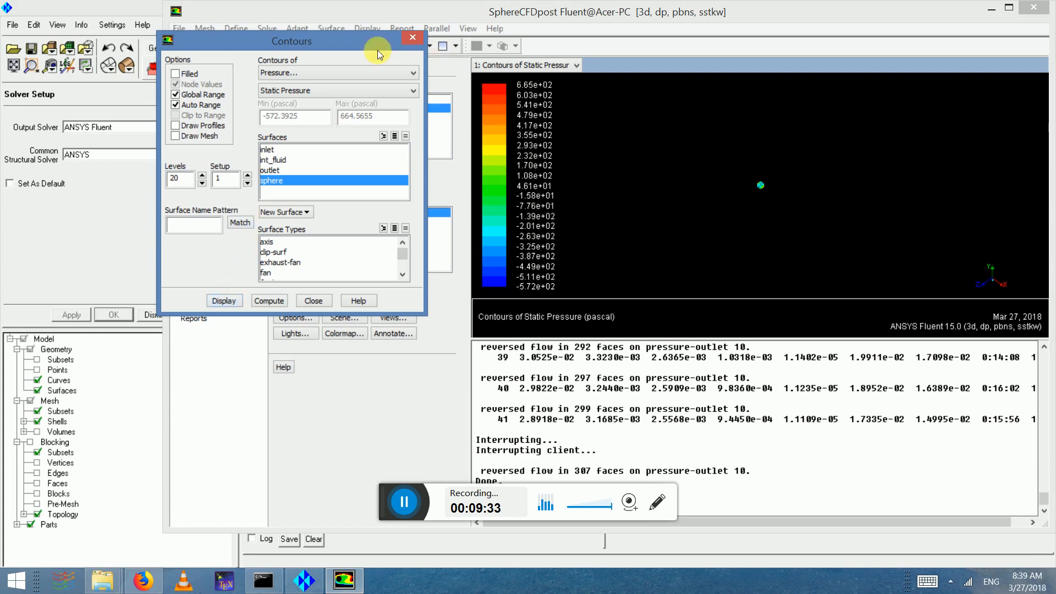
# - Examine the static pressure contour lines on the sphere up close and from several angles
pyautogui.moveTo(367, 48); pyautogui.dragTo(359, 109)
pyautogui.click(344, 46)
pyautogui.moveTo(750, 167); pyautogui.dragTo(781, 213)
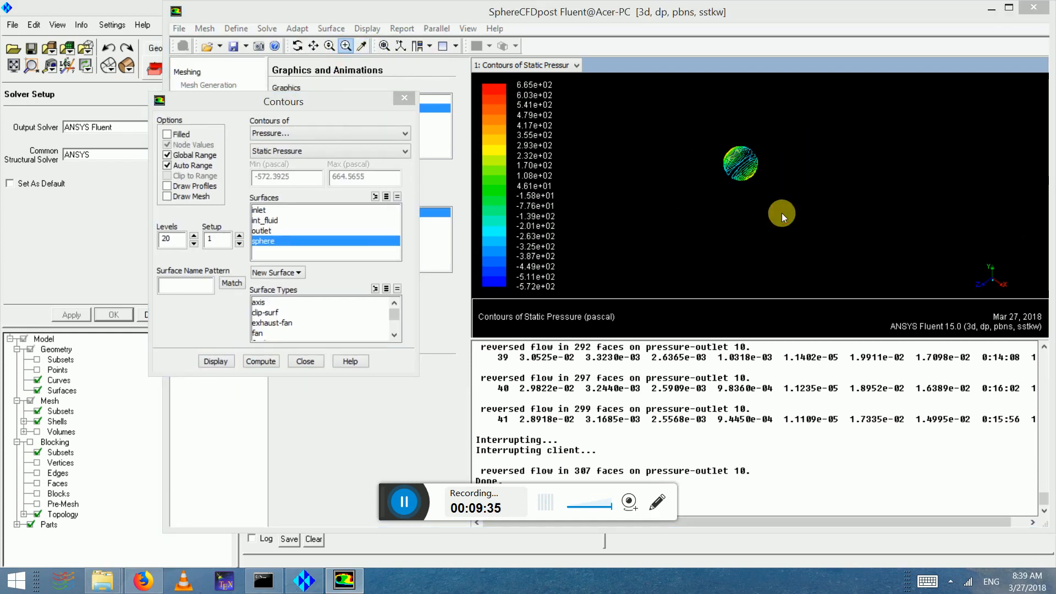
pyautogui.moveTo(732, 142); pyautogui.dragTo(756, 181)
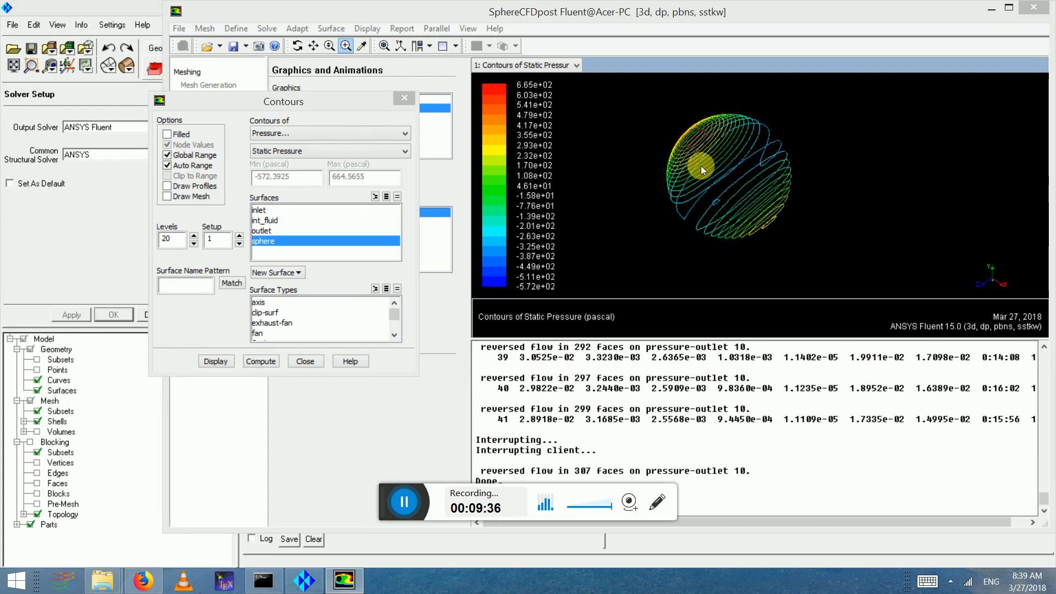
pyautogui.click(297, 45)
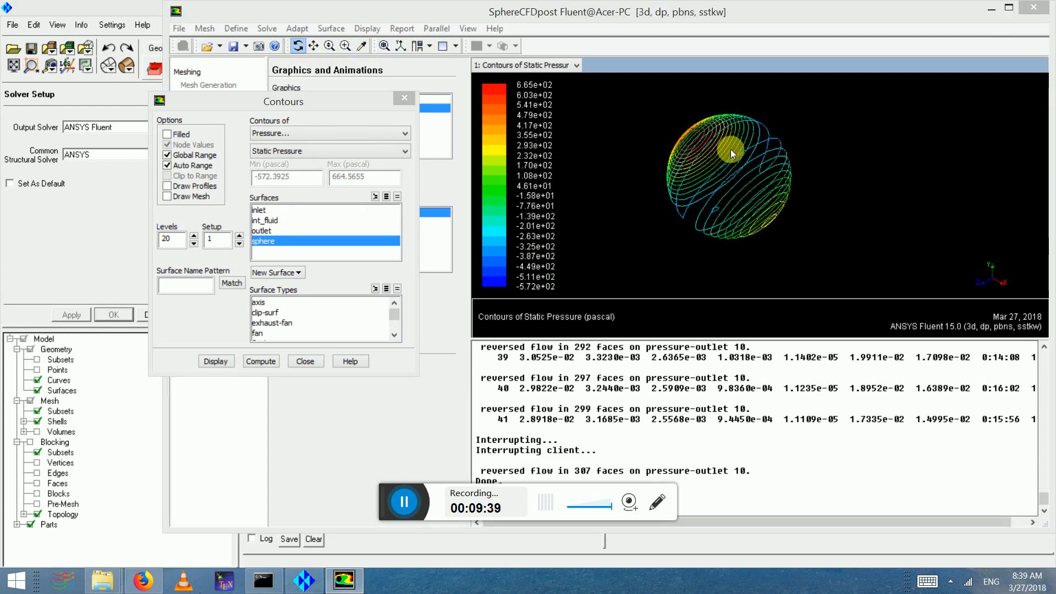
pyautogui.moveTo(731, 150); pyautogui.dragTo(704, 208)
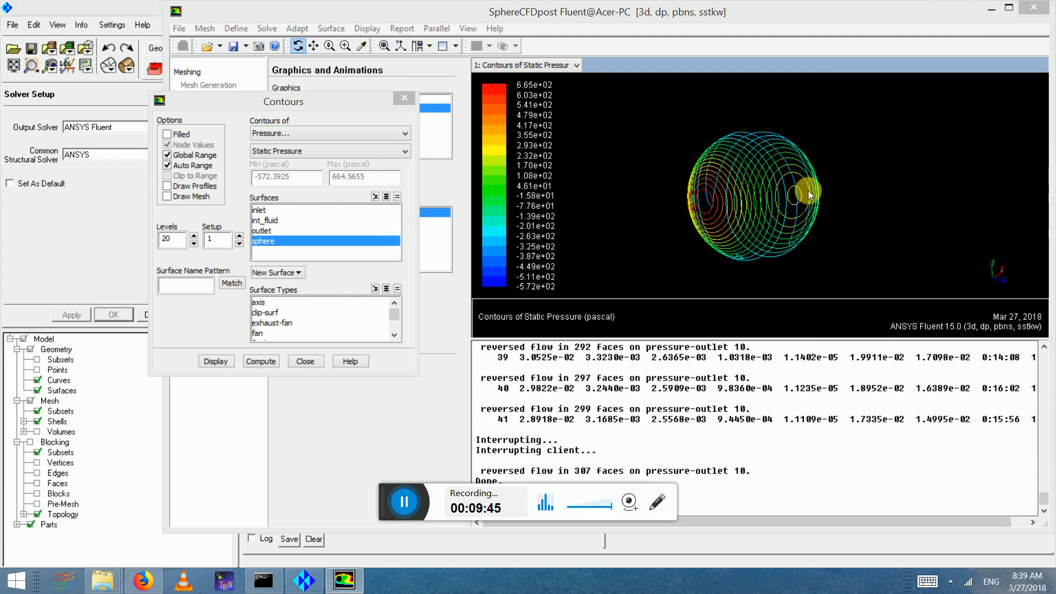
pyautogui.moveTo(808, 190); pyautogui.dragTo(737, 124)
pyautogui.moveTo(747, 213); pyautogui.dragTo(540, 169)
# - Display the sphere's static pressure as filled contours, inspect its distribution and close the contour settings
pyautogui.click(186, 133)
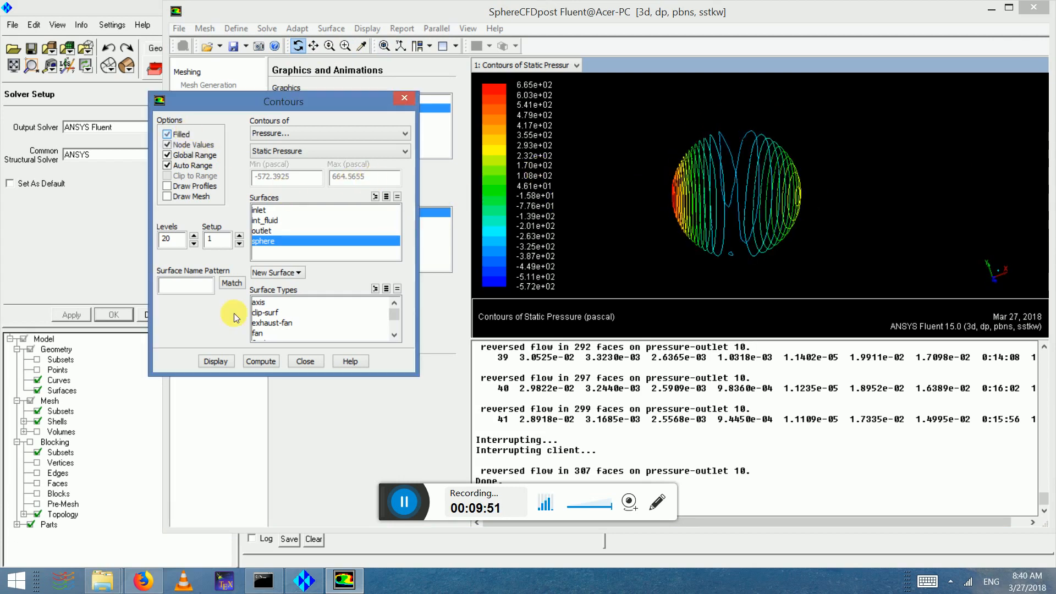
pyautogui.click(216, 362)
pyautogui.moveTo(668, 197); pyautogui.dragTo(709, 206)
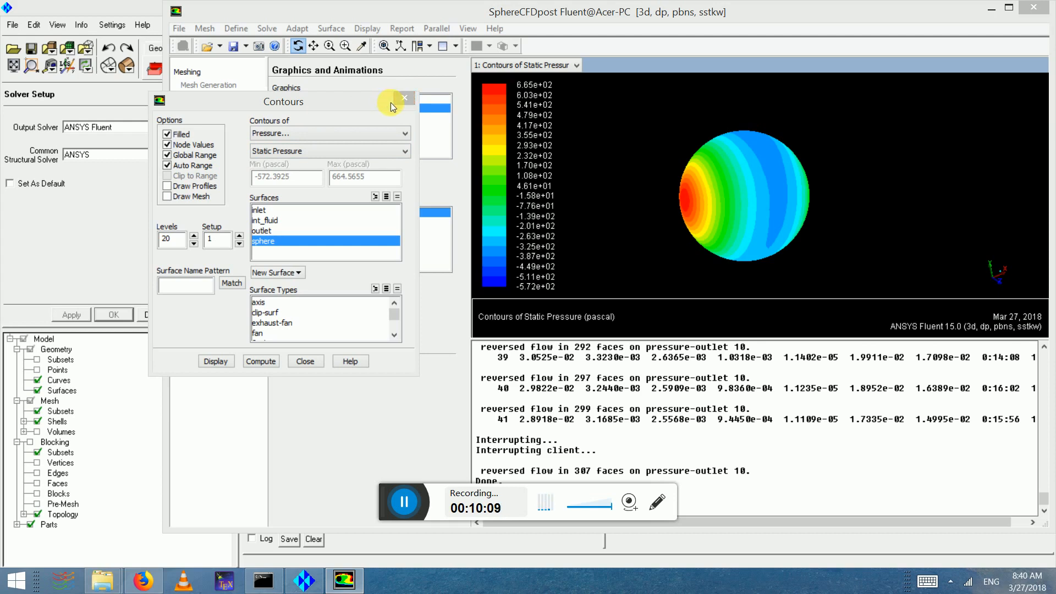
pyautogui.click(405, 99)
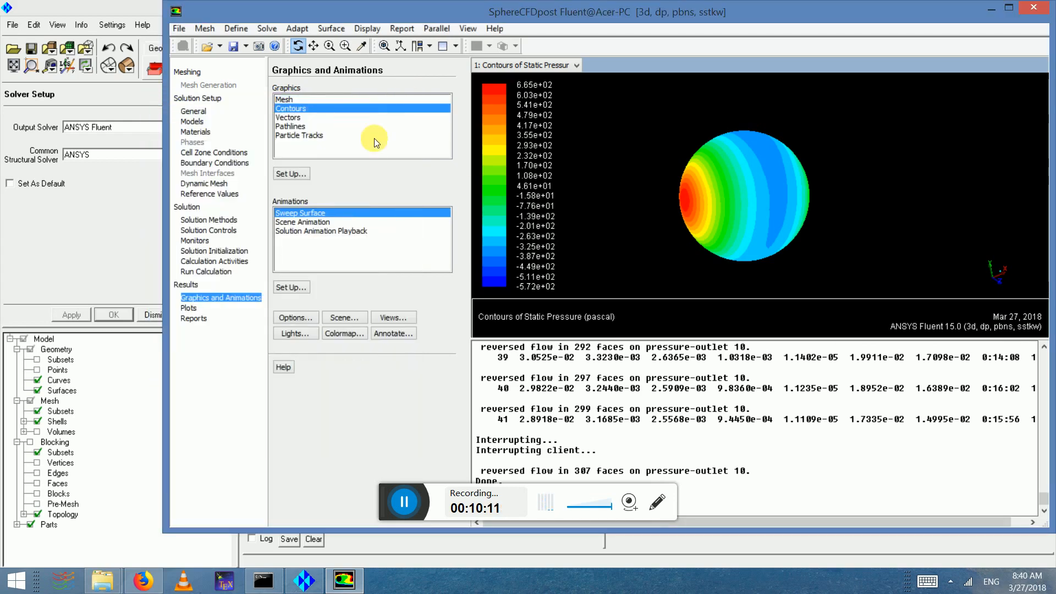
pyautogui.click(182, 29)
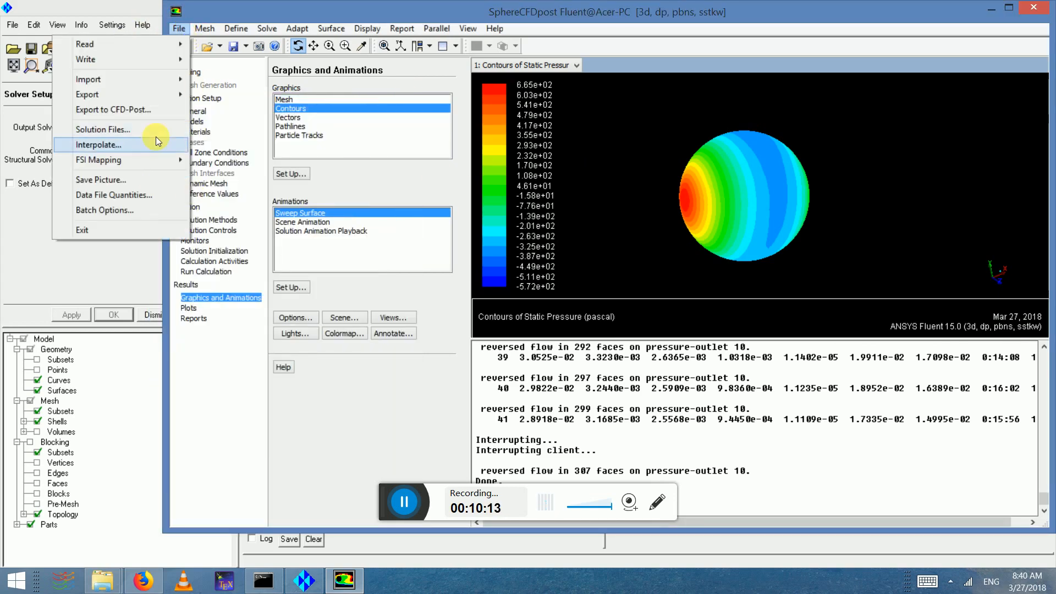
pyautogui.click(150, 110)
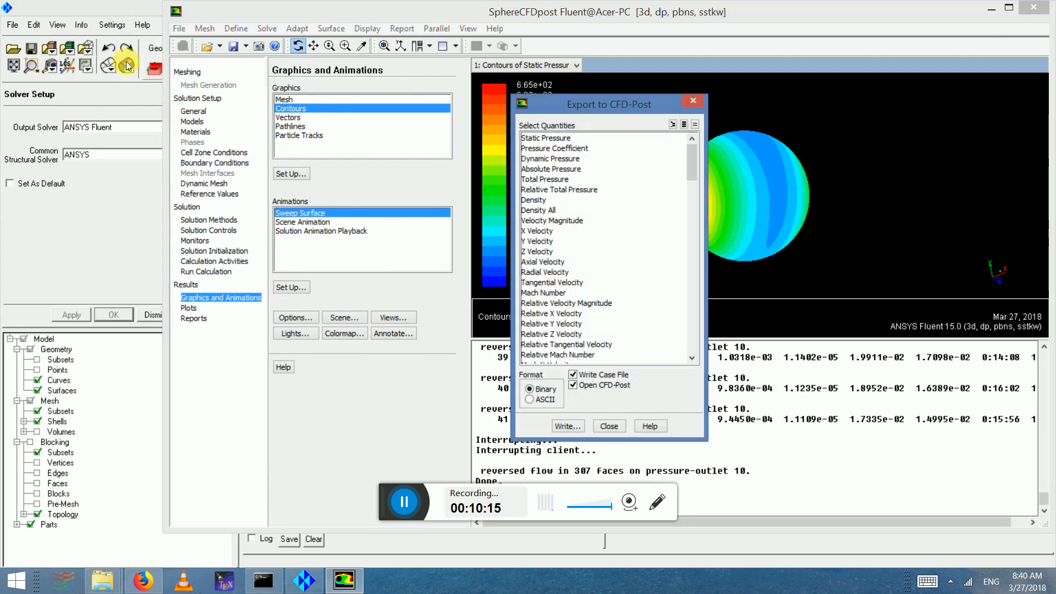
pyautogui.click(692, 101)
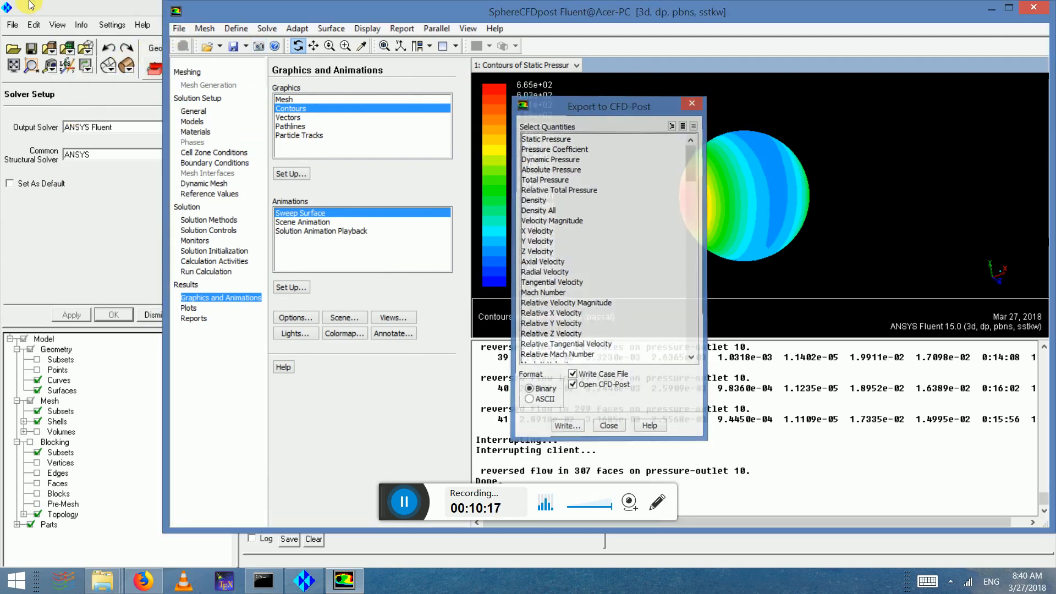
# - Start an export of the solution to CFD-Post with every available quantity selected
pyautogui.click(179, 29)
pyautogui.click(144, 111)
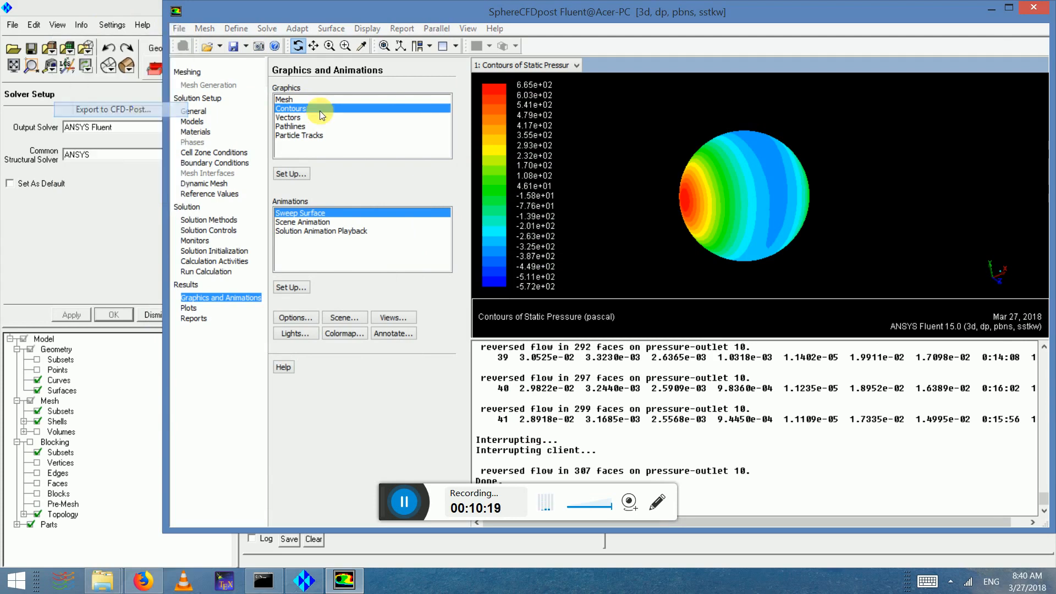
pyautogui.moveTo(544, 139); pyautogui.dragTo(575, 481)
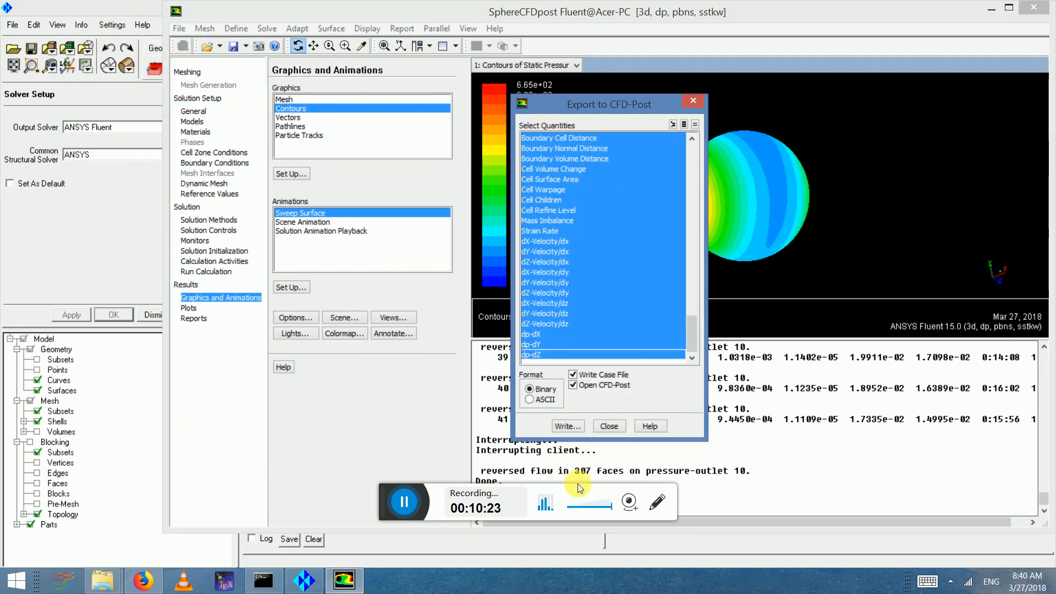
pyautogui.moveTo(691, 336); pyautogui.dragTo(663, 144)
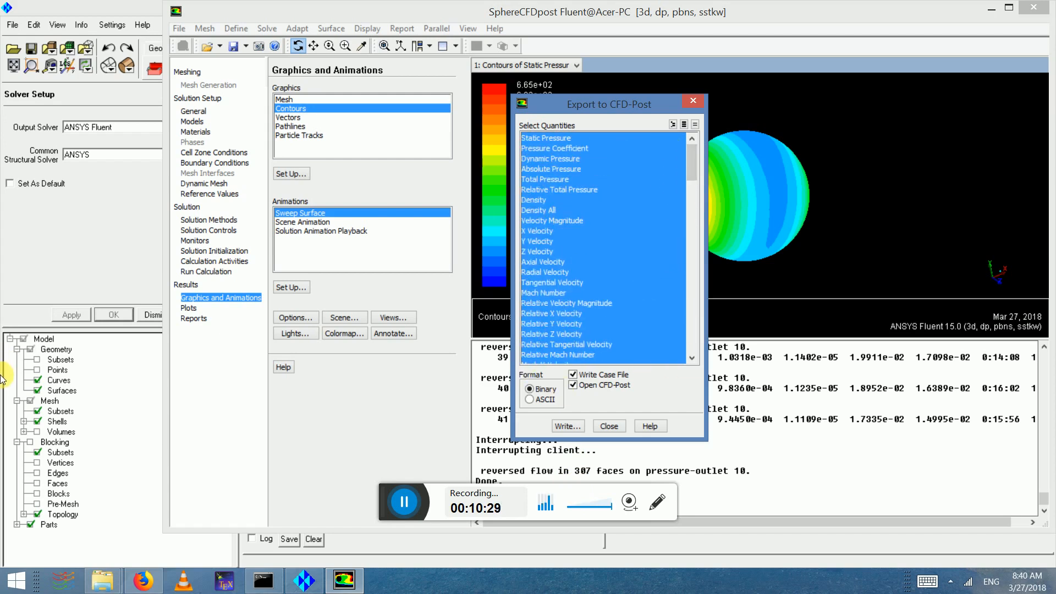
# - Write the export as SphereCFDpost in the SphereVisual folder, with the case file included and CFD-Post set to open
pyautogui.click(584, 386)
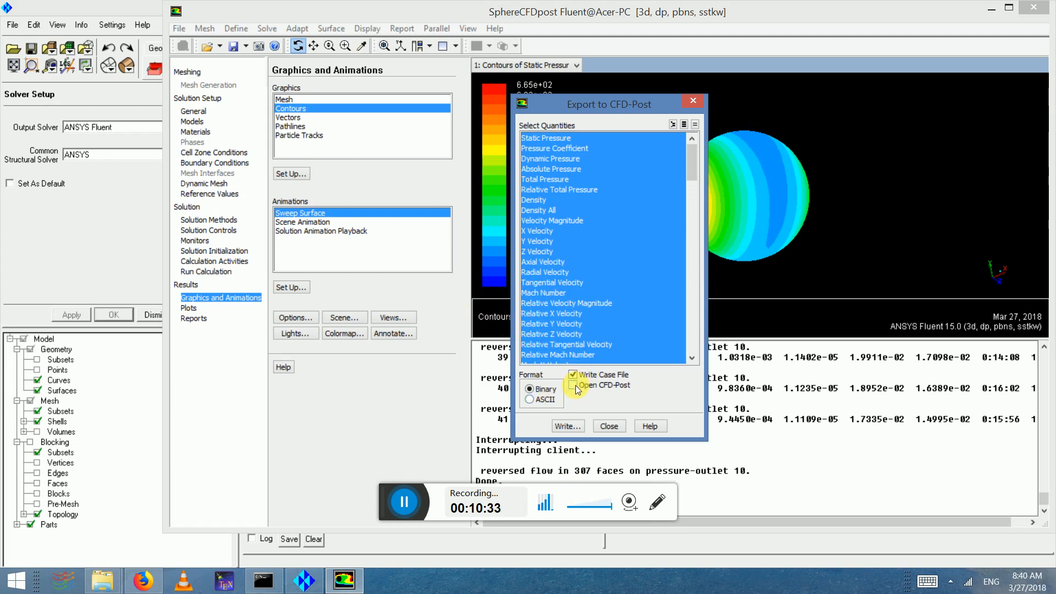
pyautogui.click(575, 386)
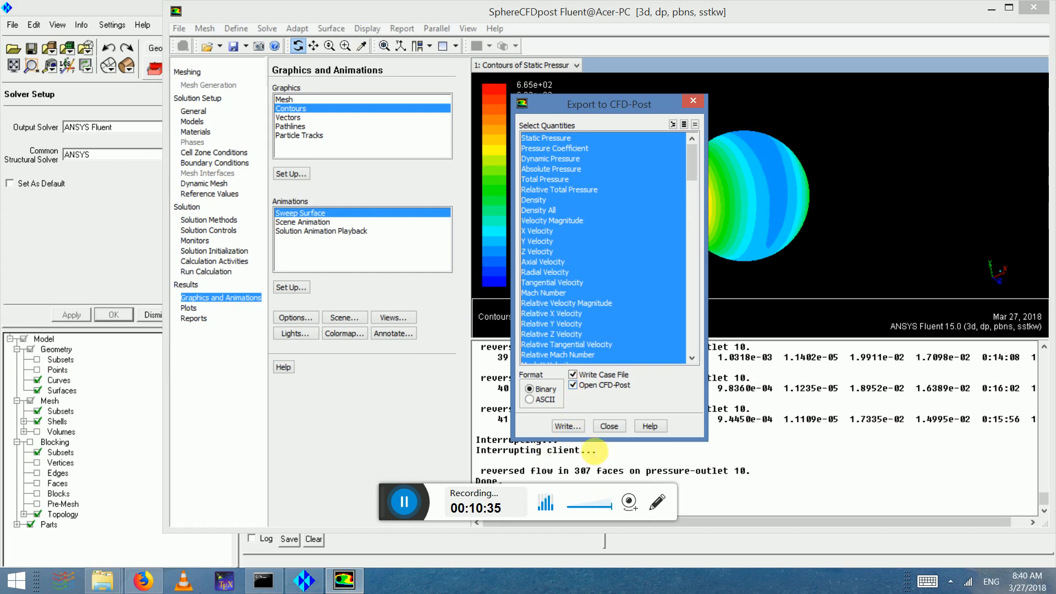
pyautogui.click(563, 425)
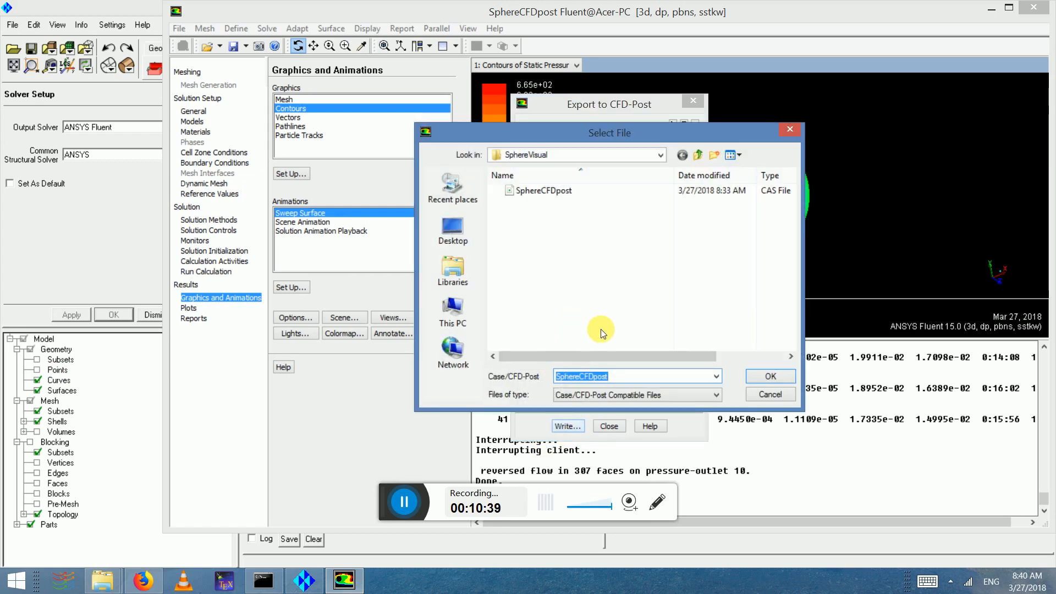
pyautogui.press('Return')
pyautogui.press('Return')
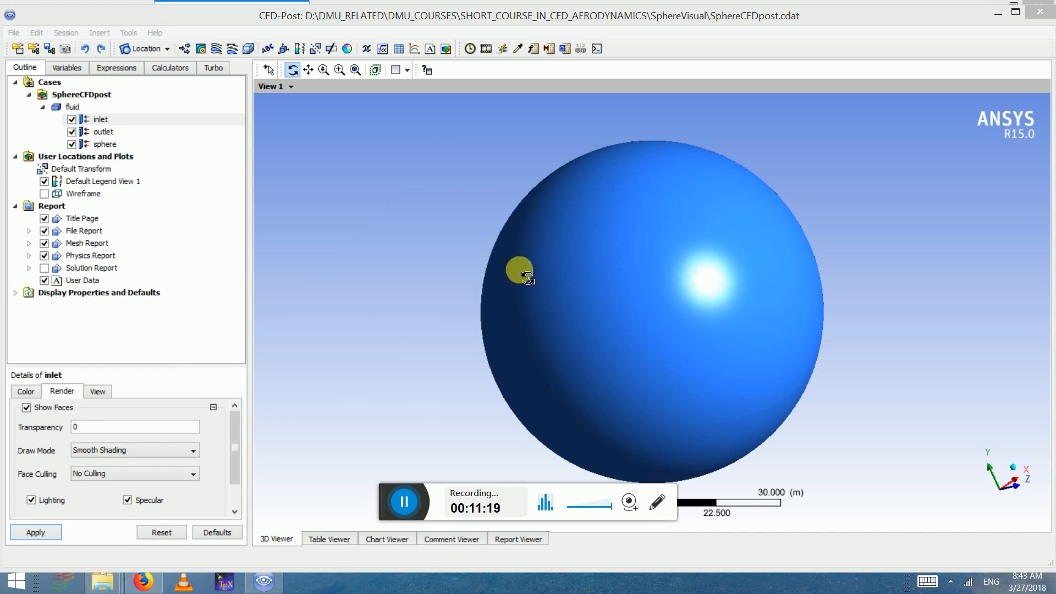
# - In CFD-Post, inspect the domain from several angles, temporarily hiding the outlet surface to look inside
pyautogui.moveTo(547, 294); pyautogui.dragTo(910, 443)
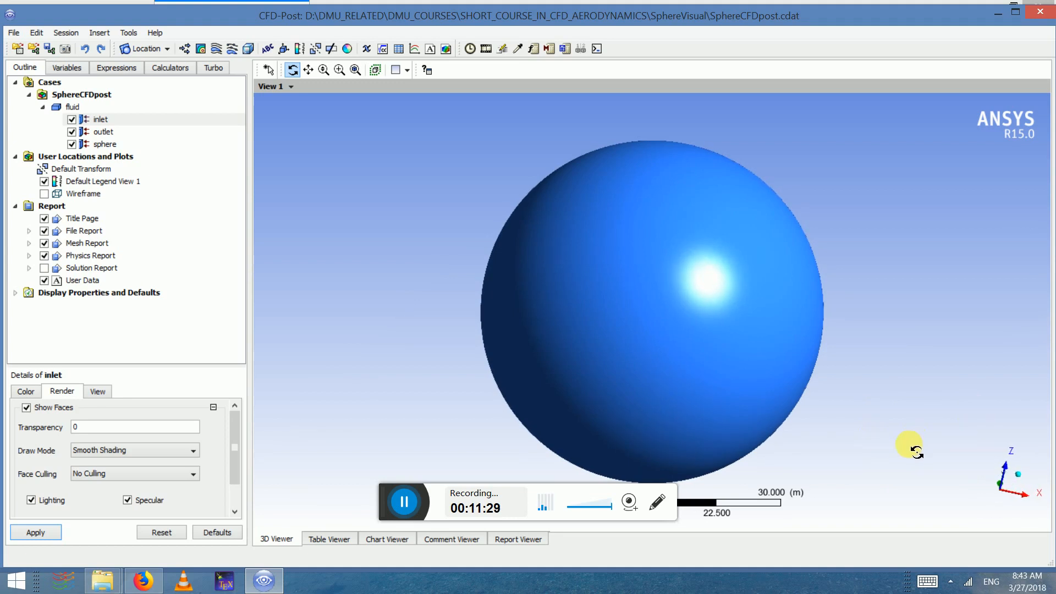
pyautogui.click(72, 120)
pyautogui.click(72, 120)
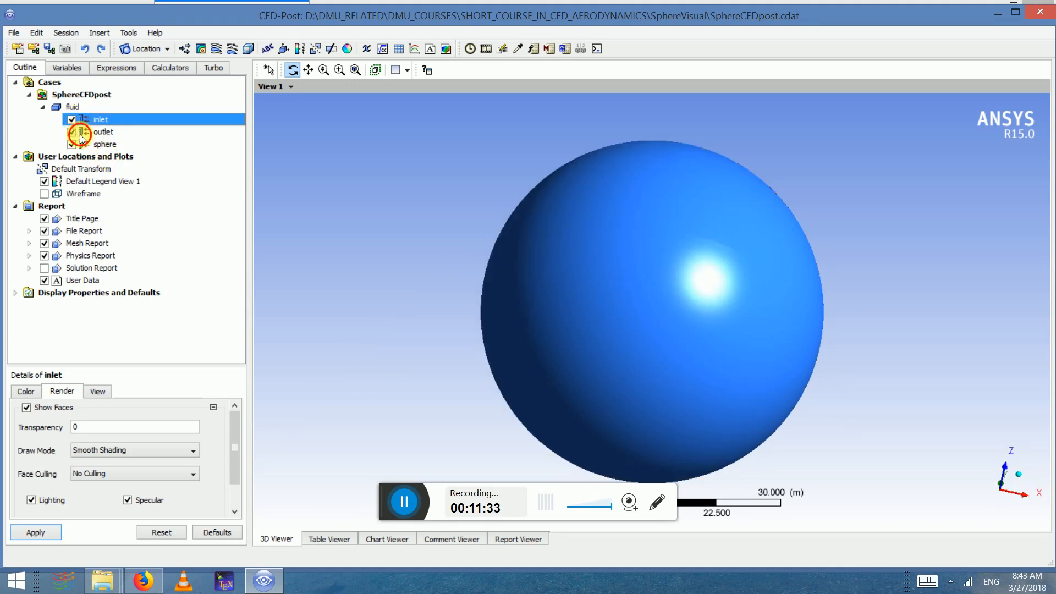
pyautogui.click(74, 133)
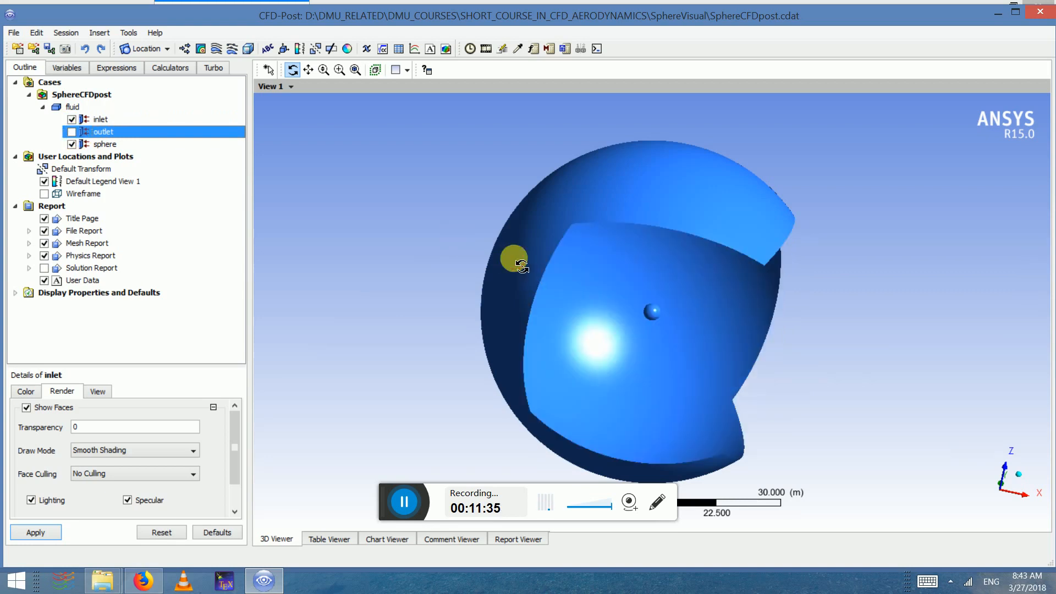
pyautogui.moveTo(522, 266); pyautogui.dragTo(574, 272)
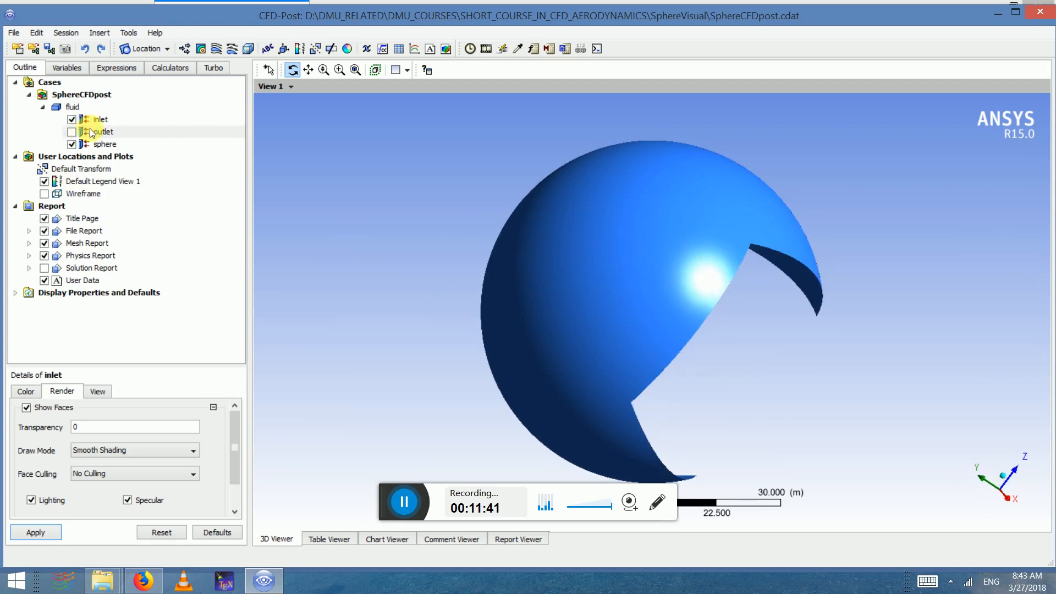
pyautogui.click(72, 131)
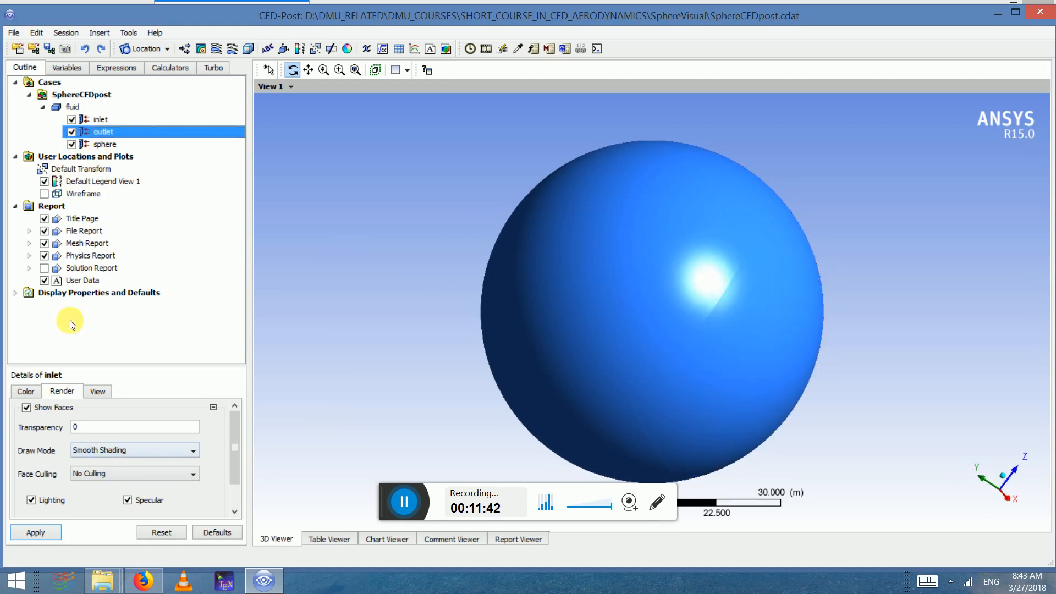
# - Set the inlet surface's transparency to 0.9 and apply it
pyautogui.rightClick(95, 121)
pyautogui.click(123, 153)
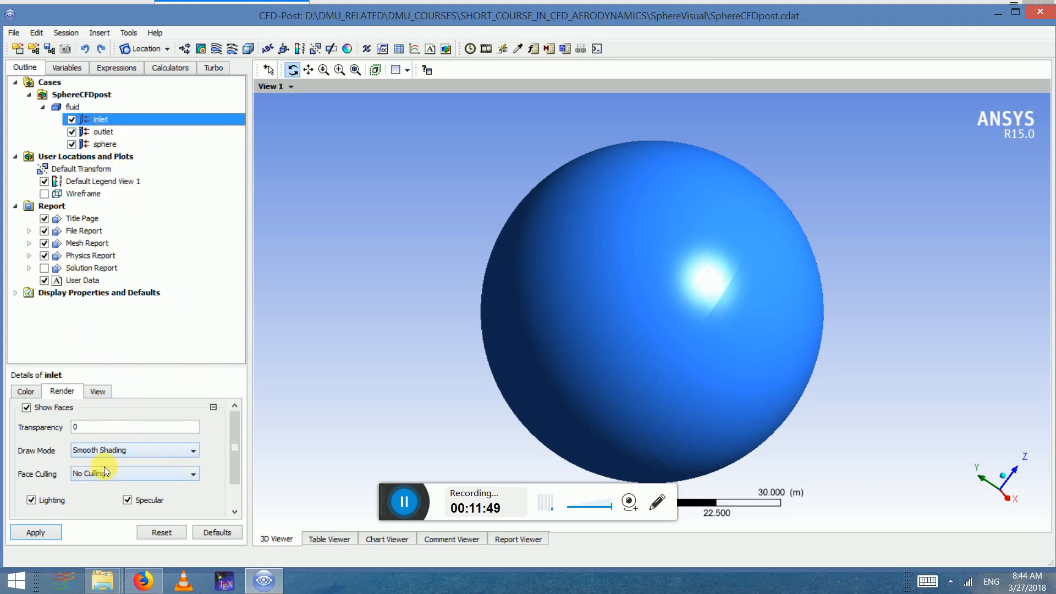
pyautogui.moveTo(88, 426); pyautogui.dragTo(5, 427)
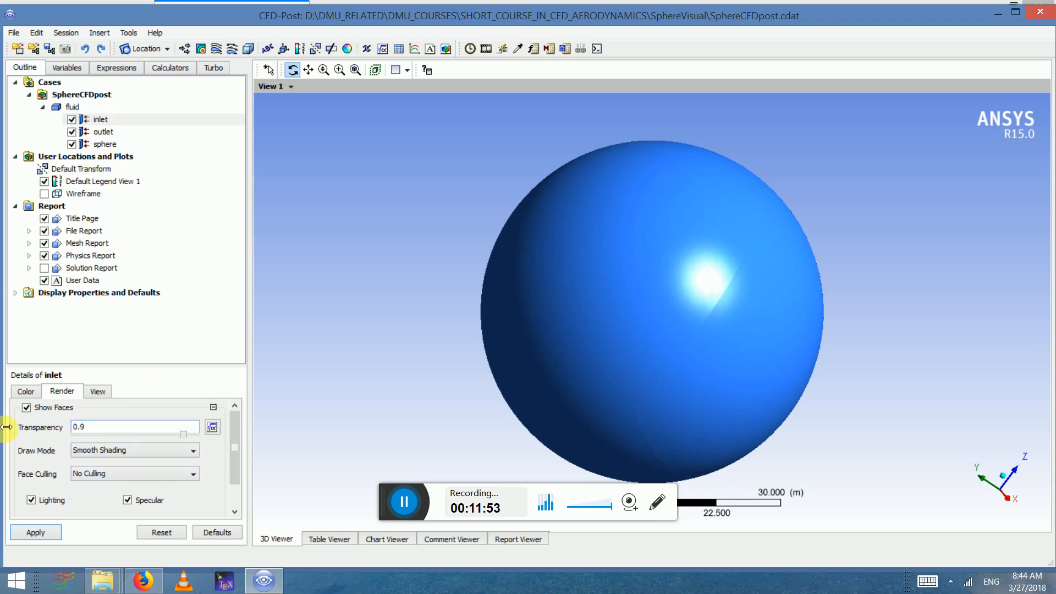
pyautogui.click(36, 532)
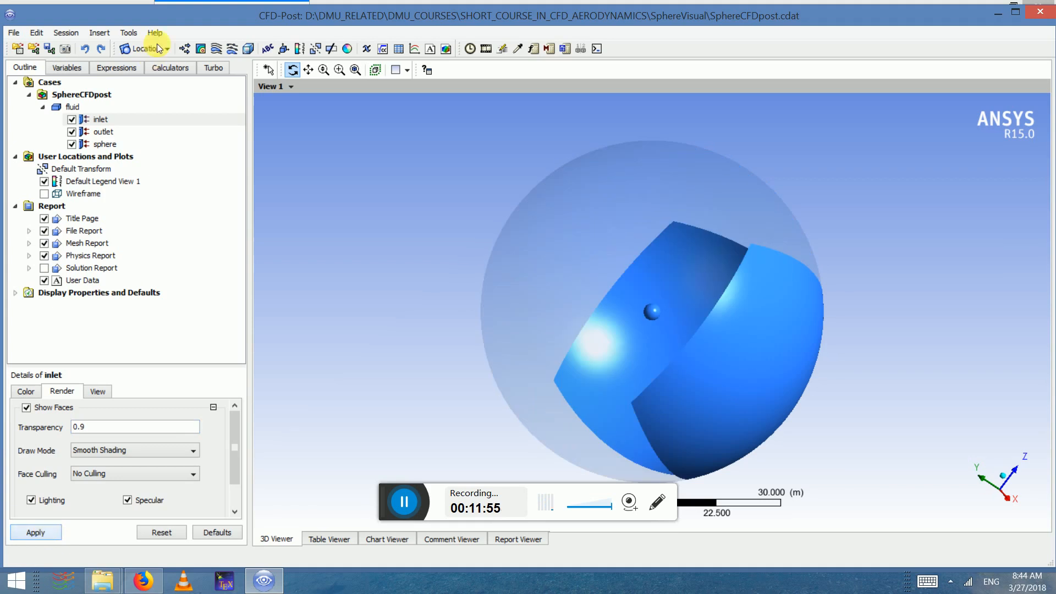
# - Set the outlet surface's transparency to 0.9, apply it and view the sphere inside the domain
pyautogui.rightClick(103, 131)
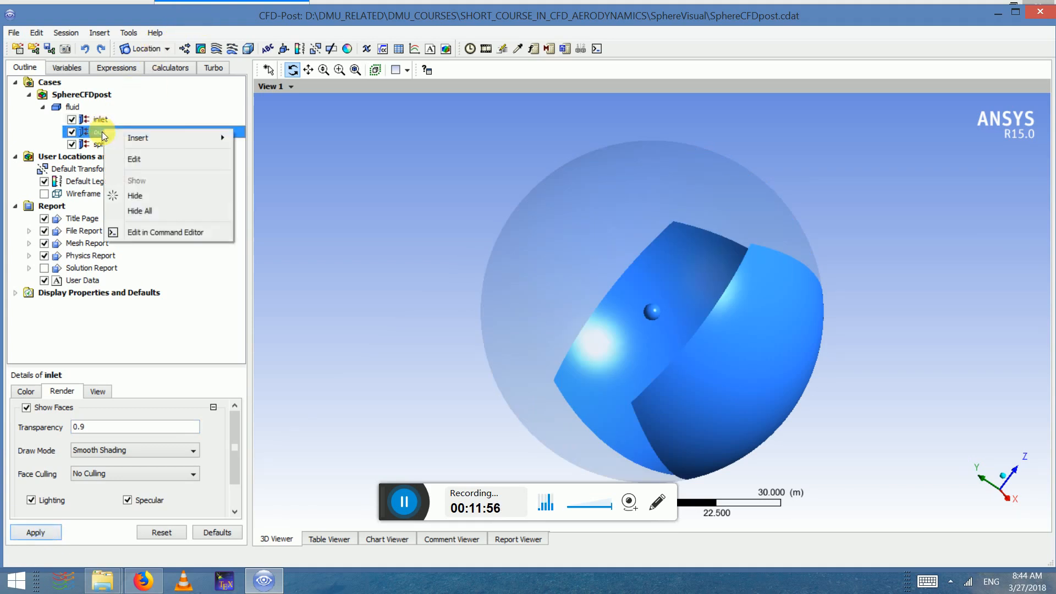
pyautogui.click(140, 160)
pyautogui.click(99, 428)
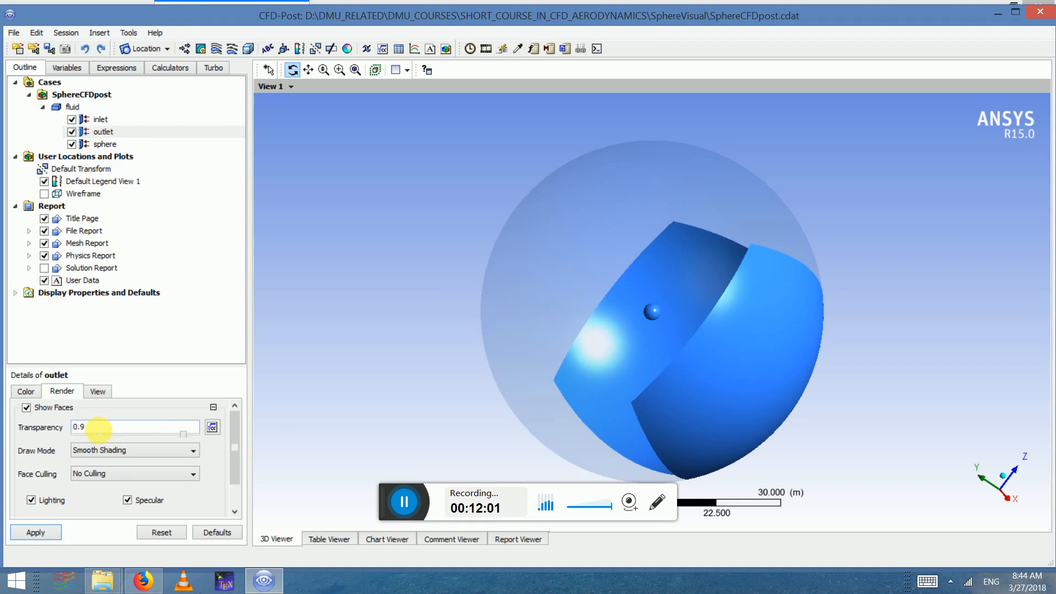
pyautogui.click(35, 533)
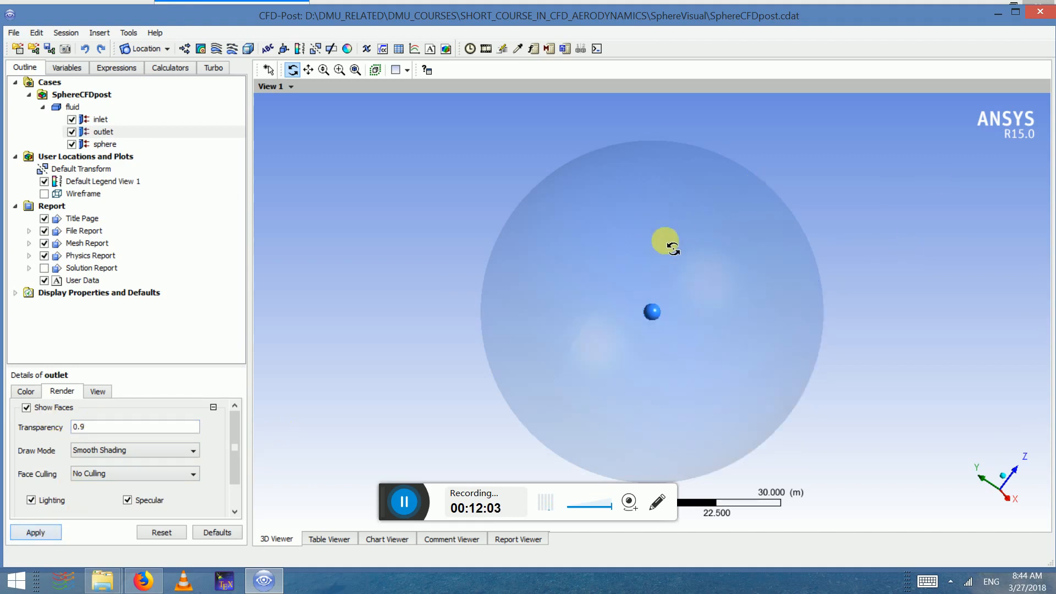
pyautogui.moveTo(672, 249); pyautogui.dragTo(605, 355)
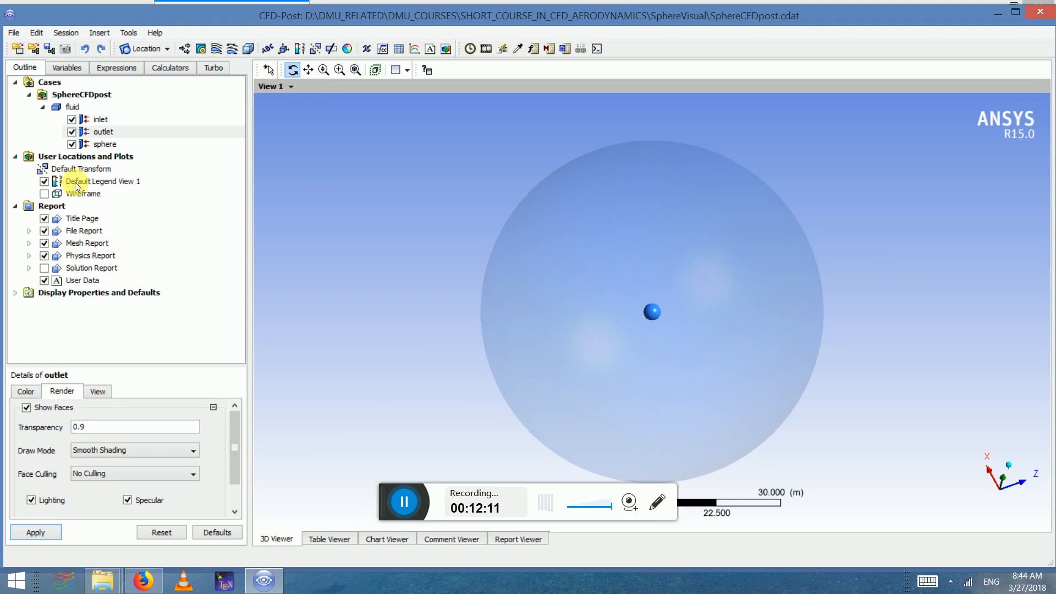
# - Insert a plane named XYplane across all domains, using the XY Plane method at Z = 0.0 m
pyautogui.click(99, 32)
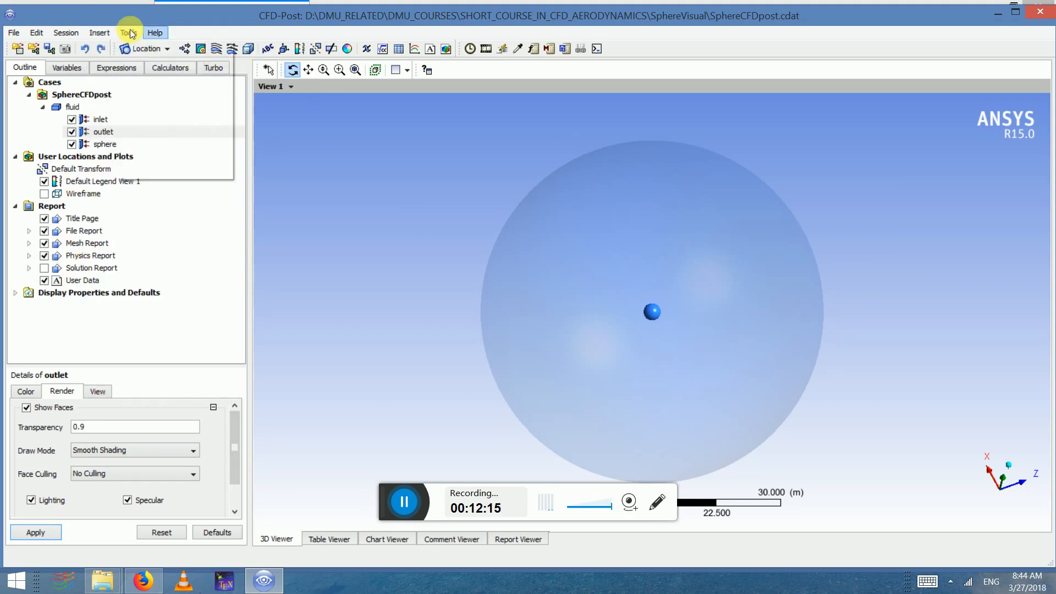
pyautogui.moveTo(182, 48)
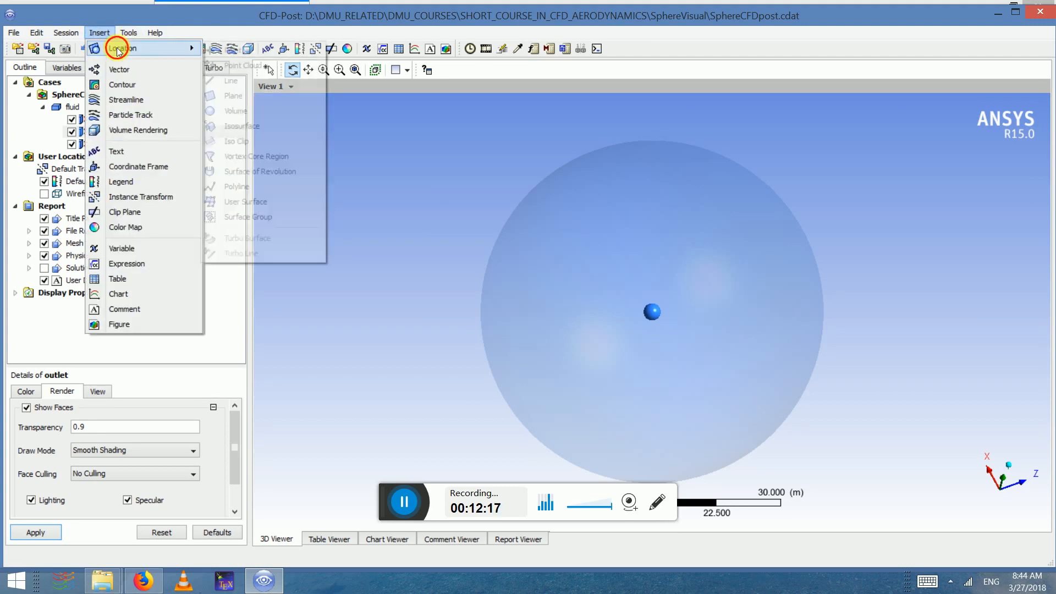
pyautogui.click(223, 95)
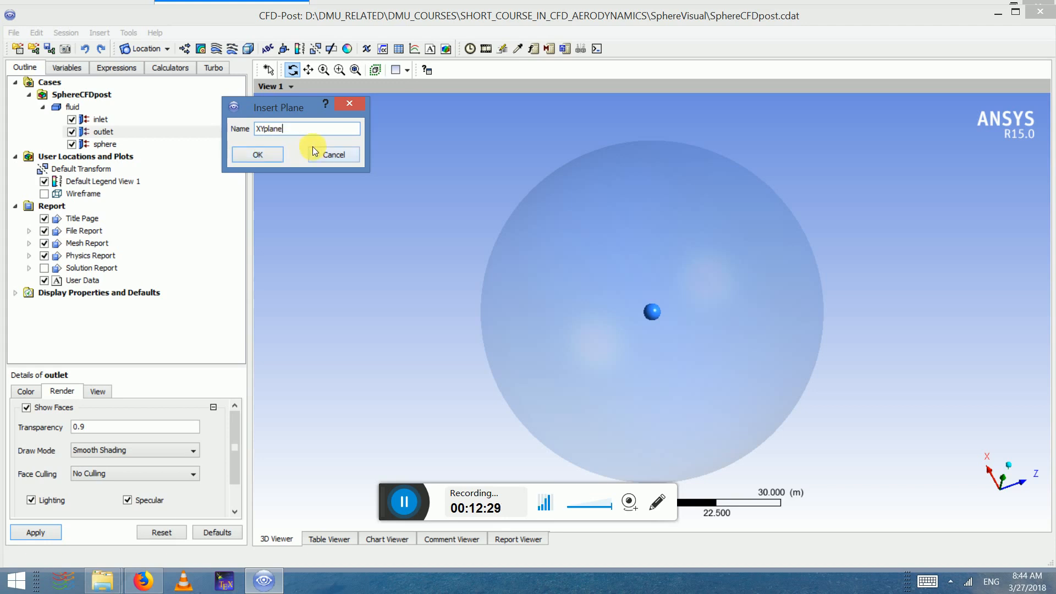
pyautogui.click(260, 156)
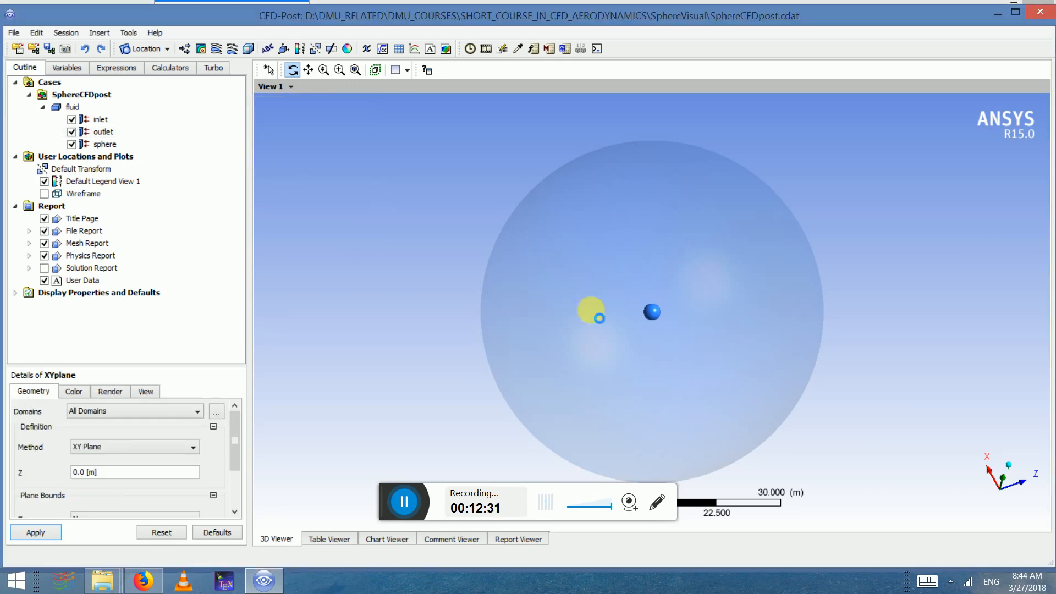
pyautogui.moveTo(591, 310); pyautogui.dragTo(827, 377)
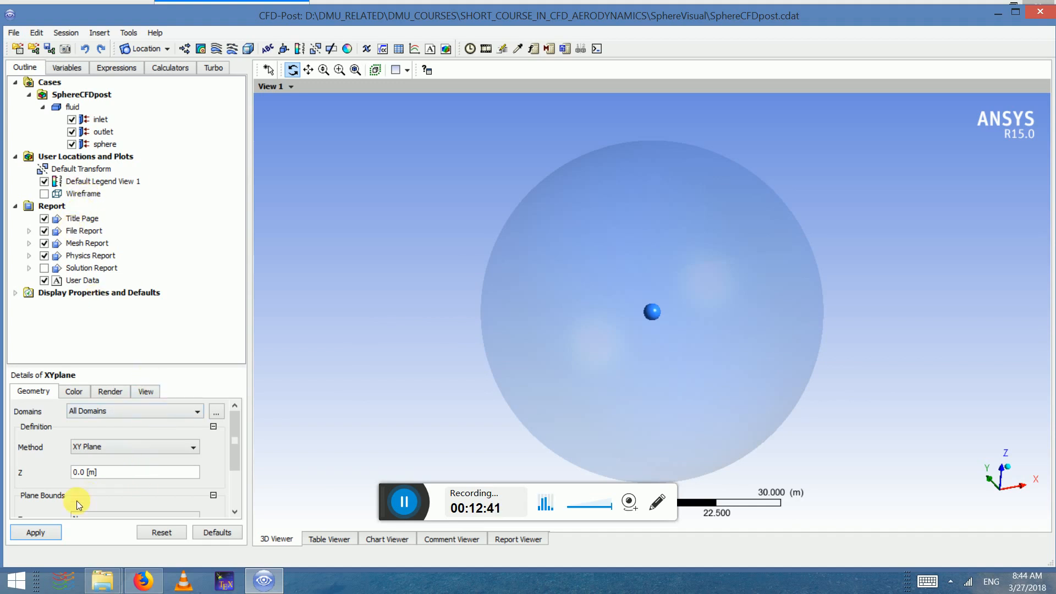
pyautogui.click(35, 531)
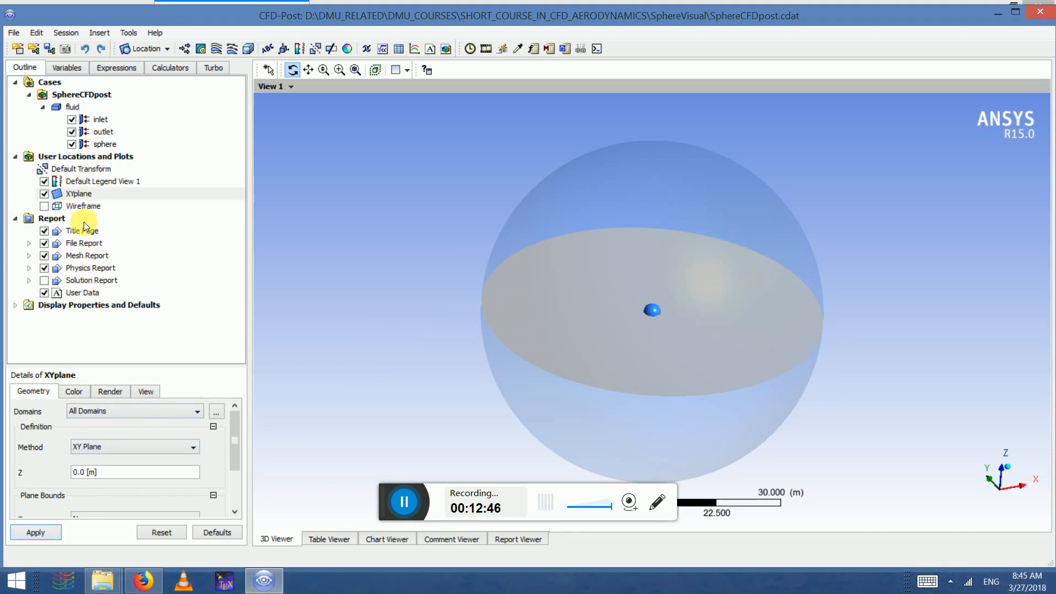
# - Insert a second plane named YZ across all domains, using the YZ Plane method at X = 0 m
pyautogui.click(100, 32)
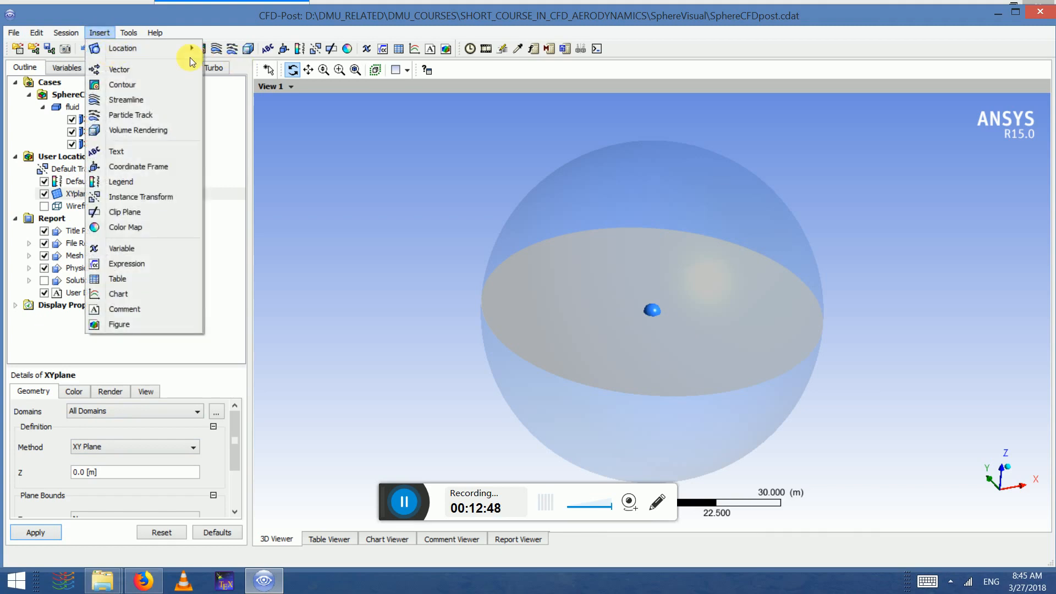
pyautogui.moveTo(198, 48)
pyautogui.click(234, 94)
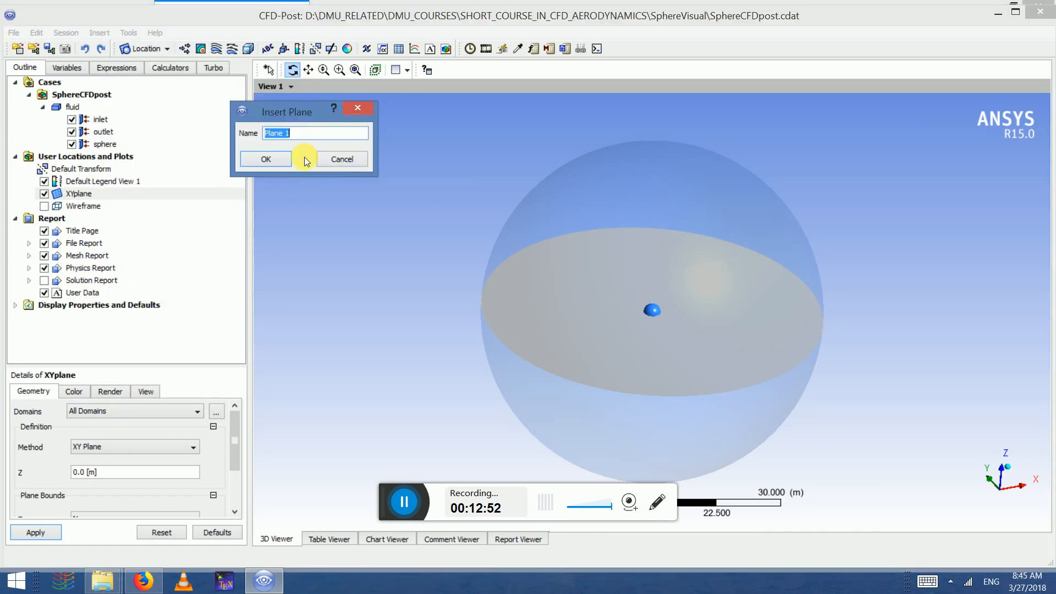
pyautogui.write('YZ')
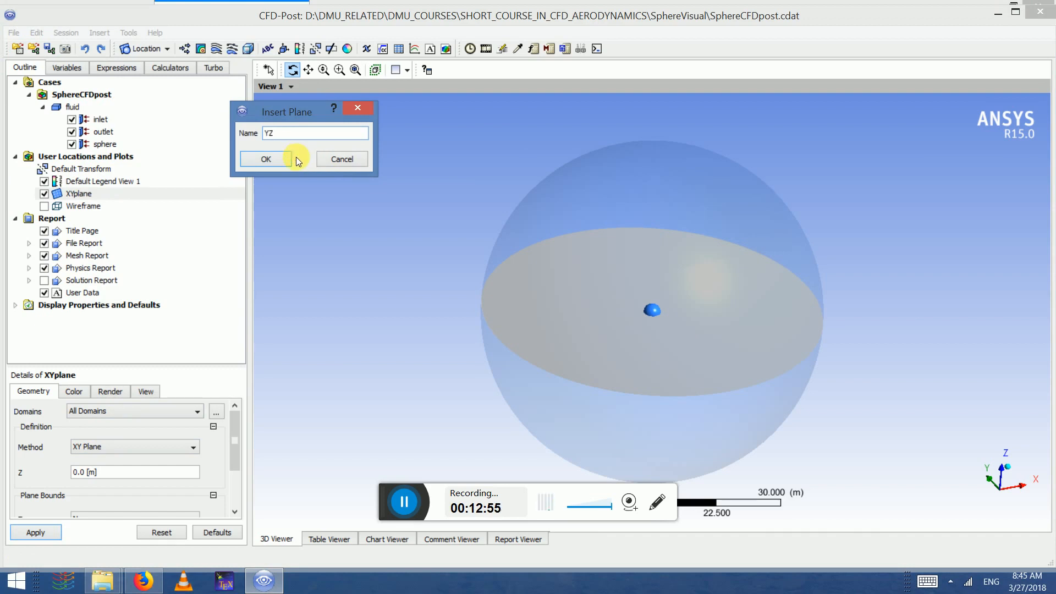
pyautogui.click(272, 159)
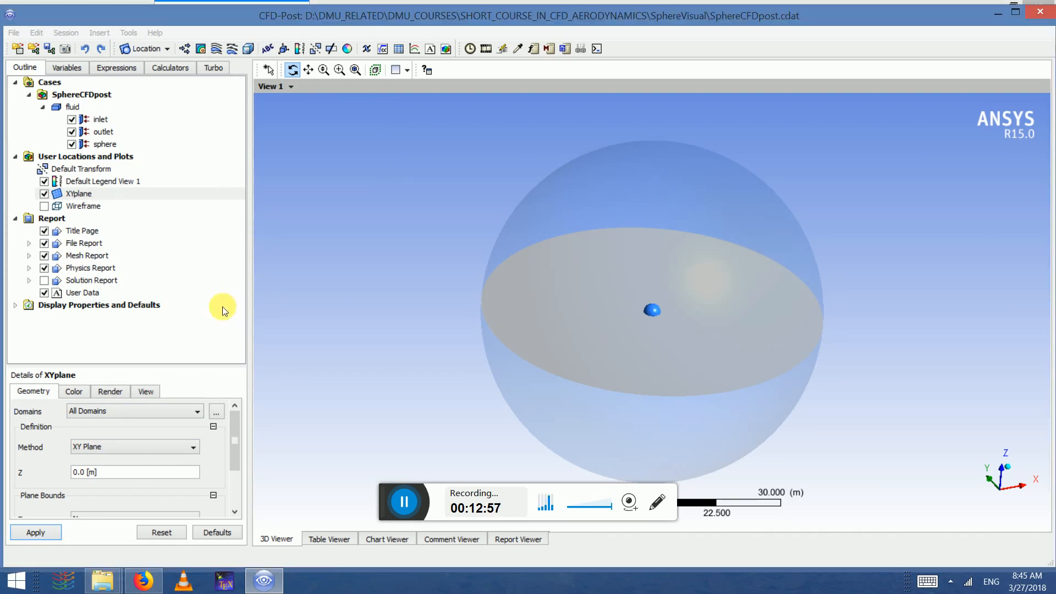
pyautogui.click(132, 460)
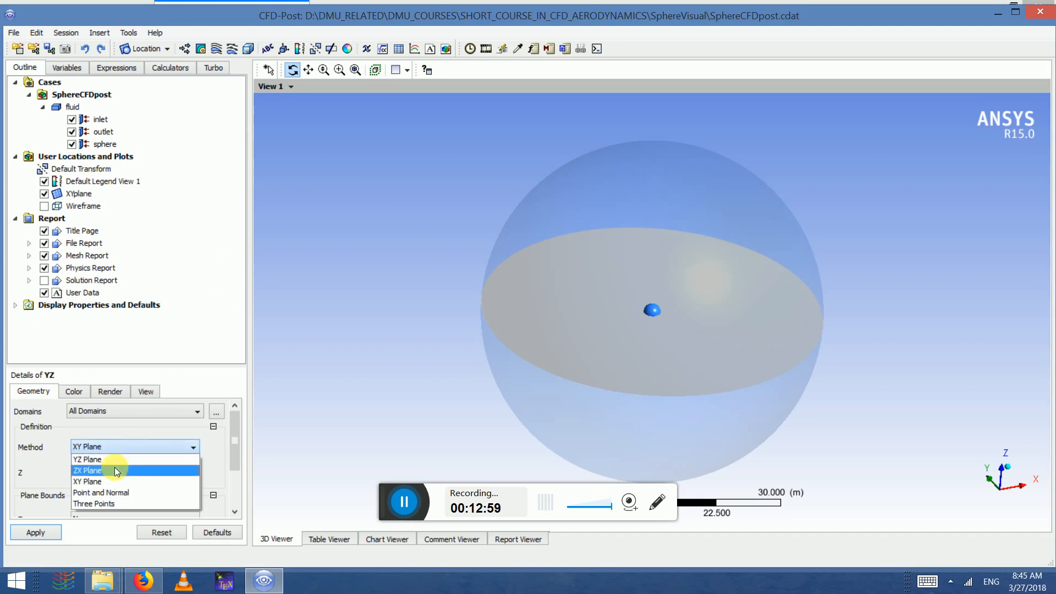
pyautogui.click(117, 463)
pyautogui.tripleClick(124, 486)
pyautogui.write('0')
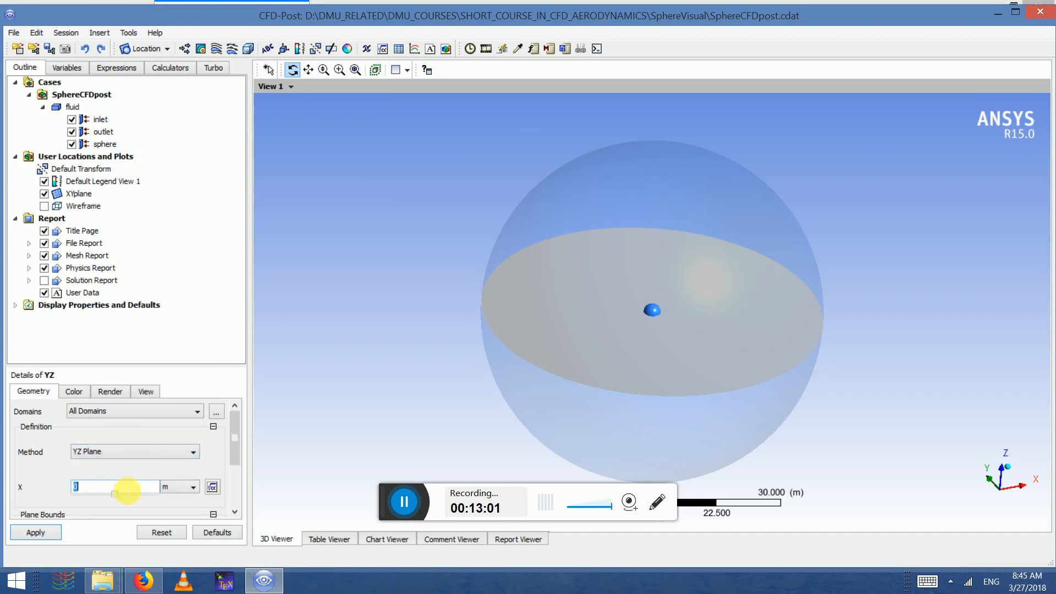
pyautogui.click(37, 532)
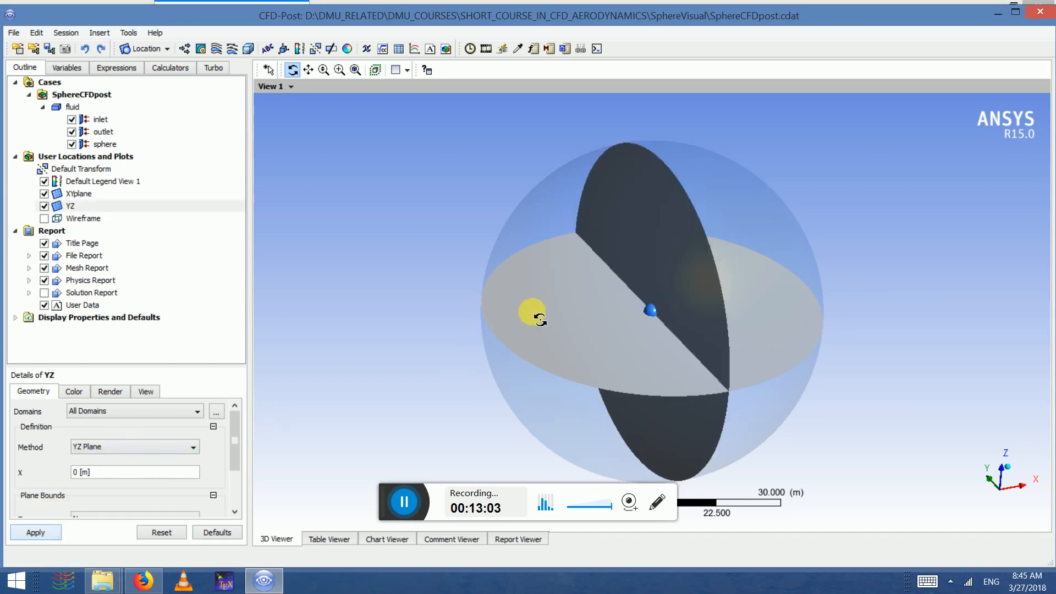
pyautogui.moveTo(531, 313); pyautogui.dragTo(484, 369)
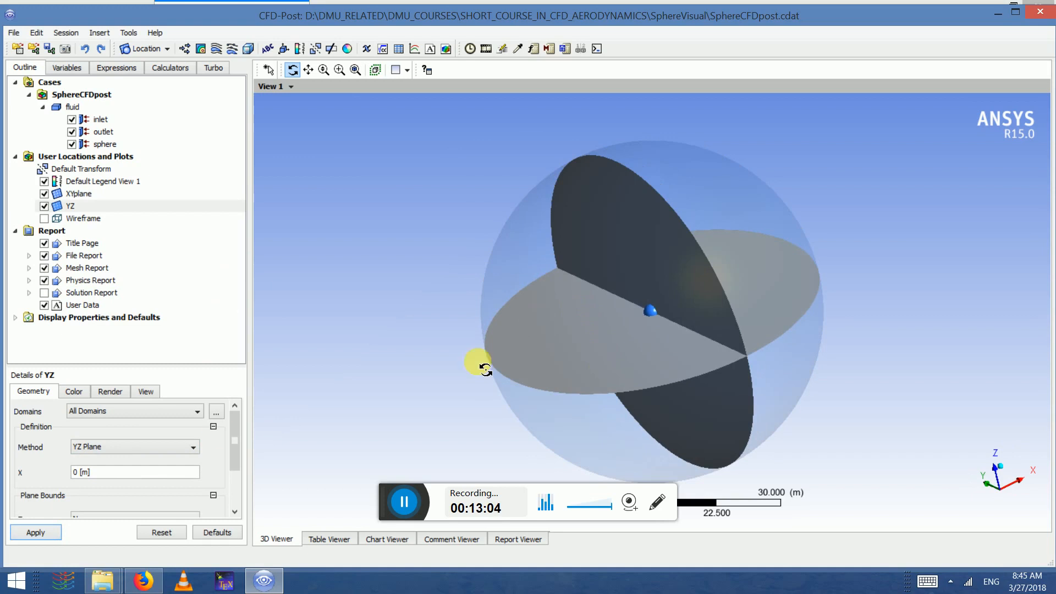
pyautogui.click(238, 461)
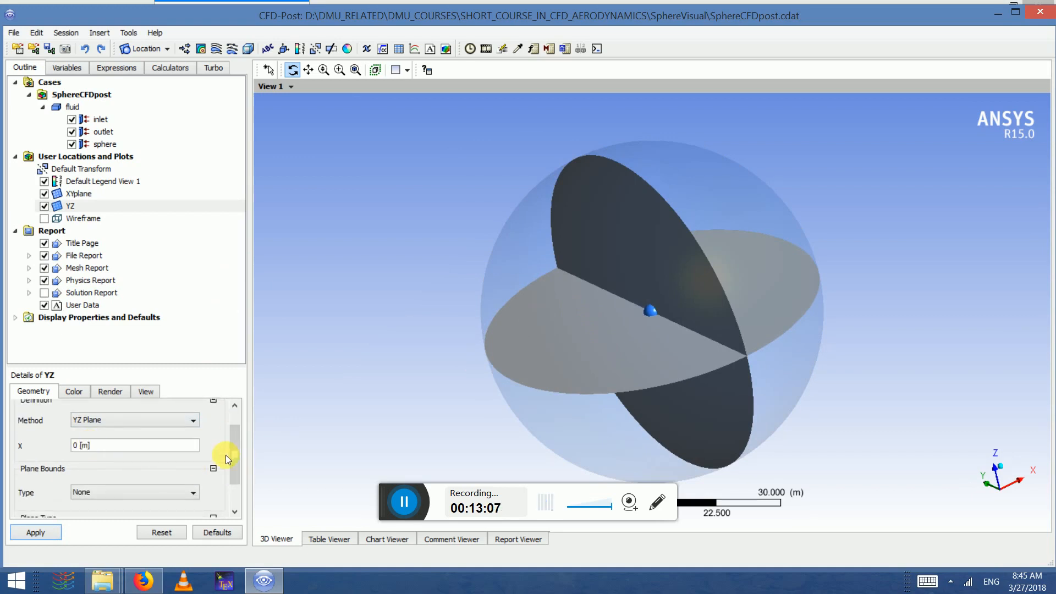
pyautogui.click(157, 492)
pyautogui.click(156, 493)
pyautogui.moveTo(641, 302); pyautogui.dragTo(542, 302)
# - Insert a third plane named XZPlane across all domains and apply its default definition
pyautogui.click(99, 33)
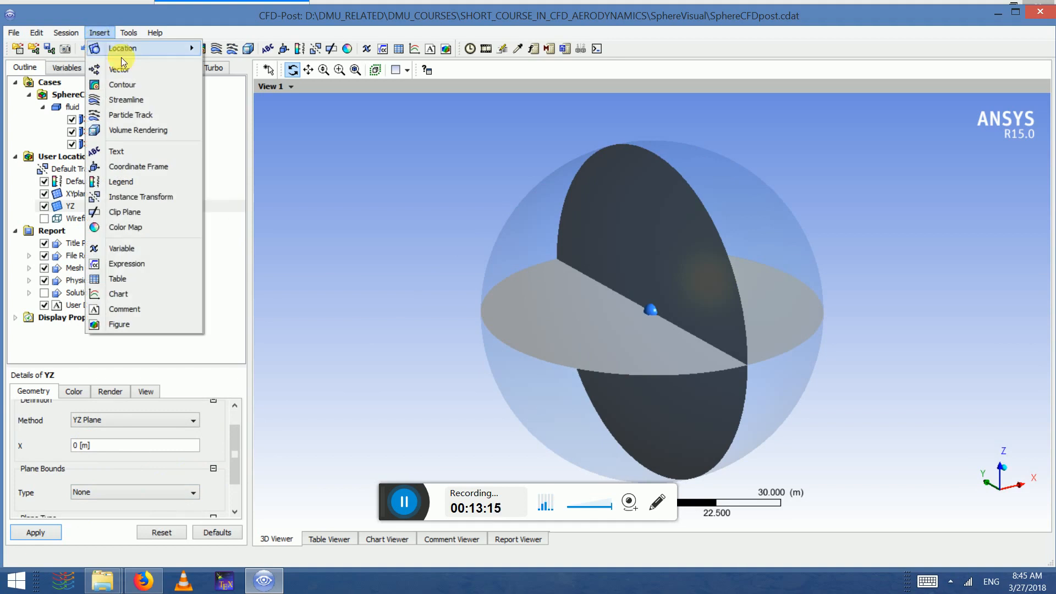
pyautogui.moveTo(134, 49)
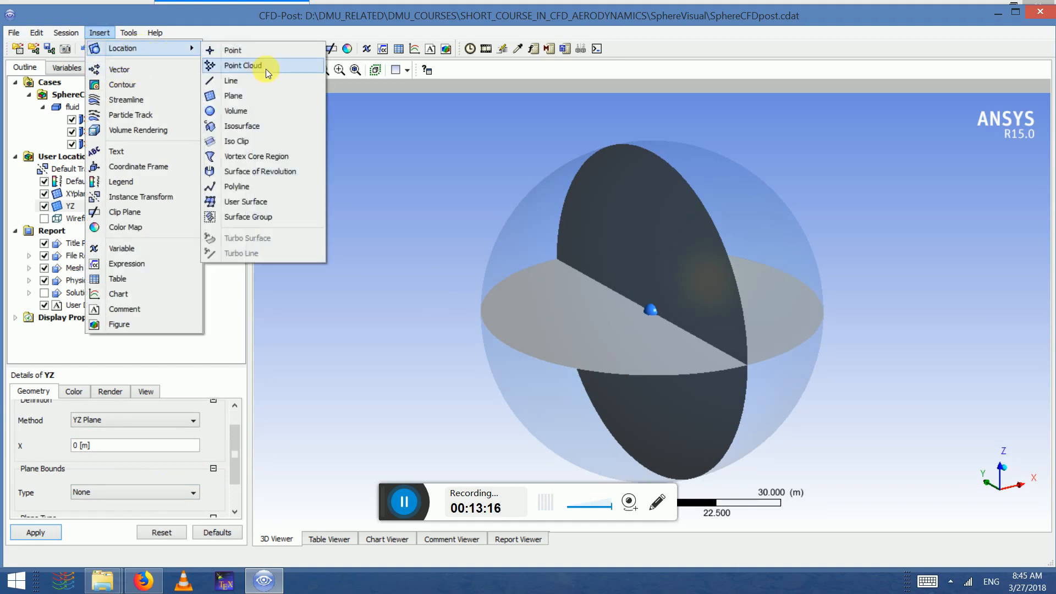
pyautogui.click(235, 95)
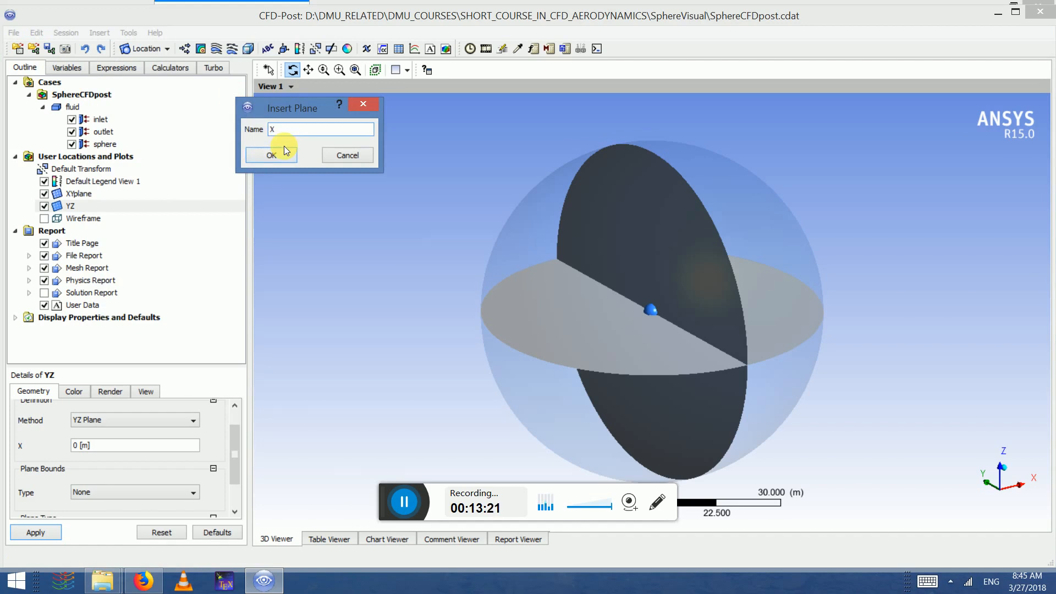
pyautogui.write('XZPlane')
pyautogui.click(285, 156)
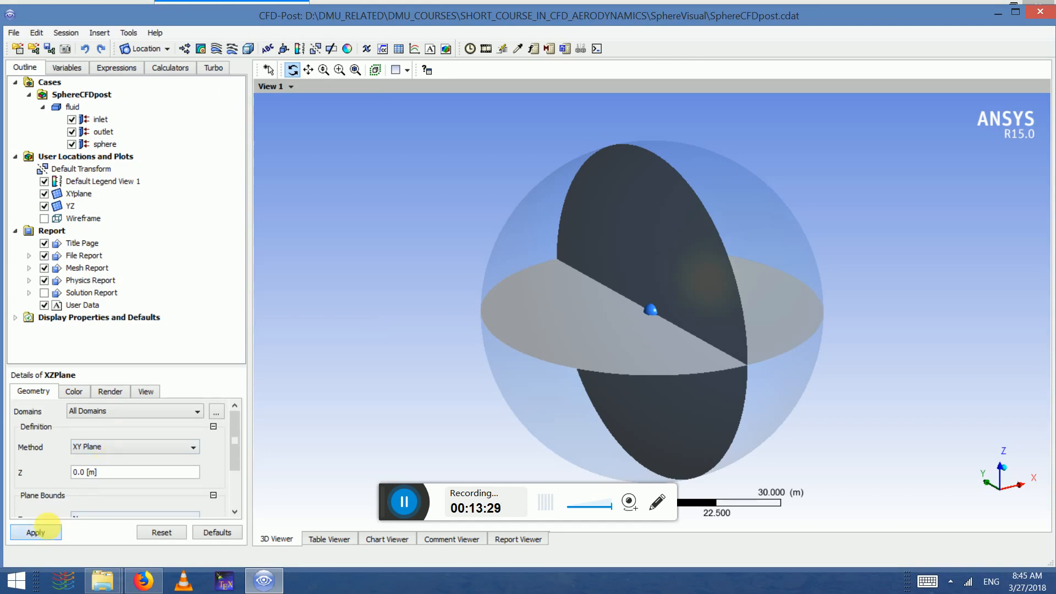
pyautogui.click(48, 531)
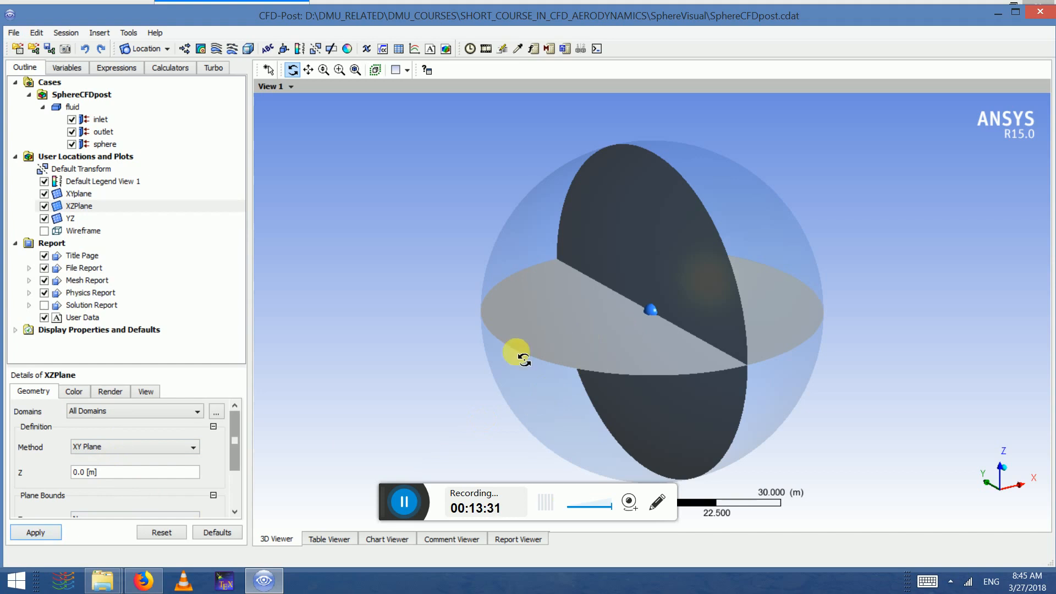
# - Change XZPlane's definition method to ZX Plane at Y = 0.0 m and apply it
pyautogui.rightClick(78, 206)
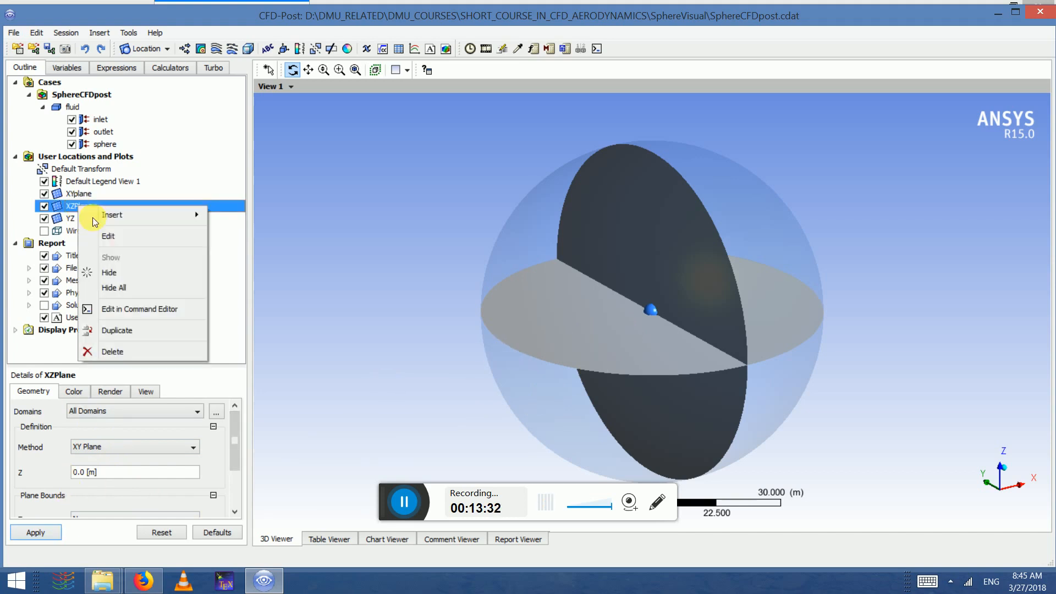
pyautogui.click(121, 244)
pyautogui.click(124, 448)
pyautogui.click(98, 471)
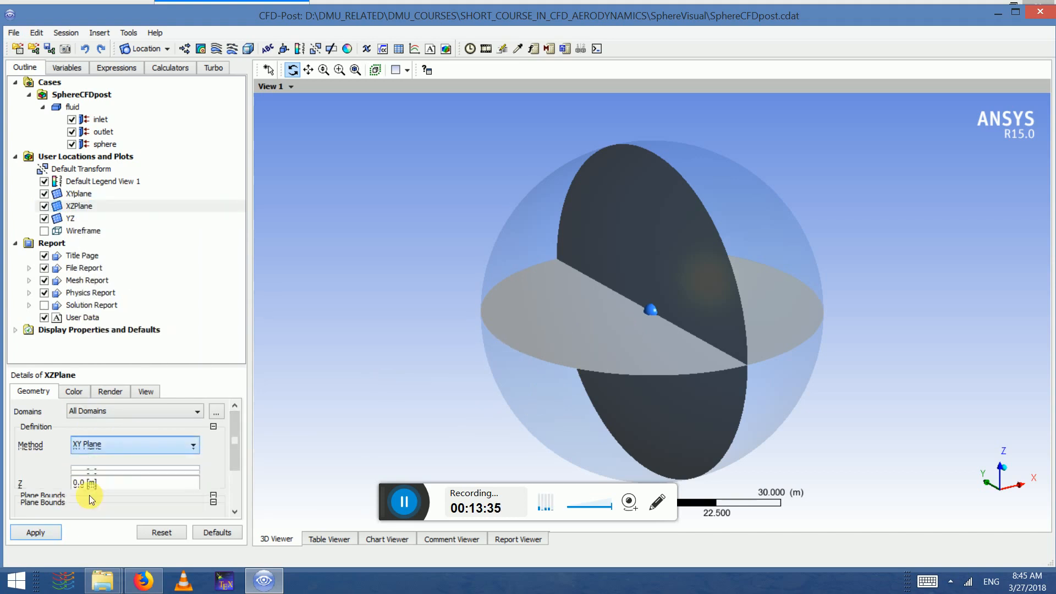
pyautogui.click(49, 532)
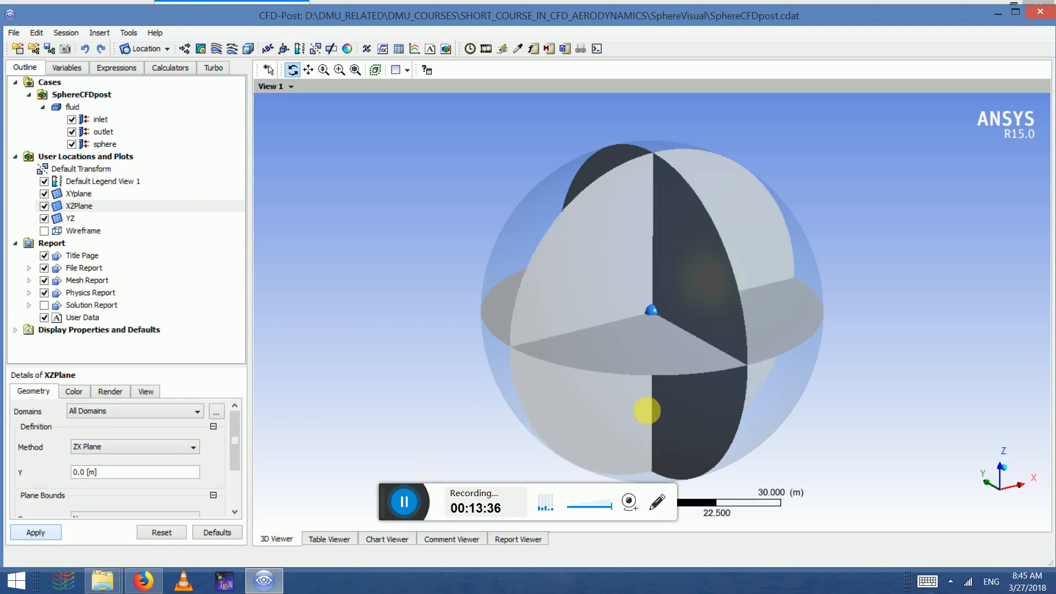
pyautogui.moveTo(608, 341); pyautogui.dragTo(610, 405)
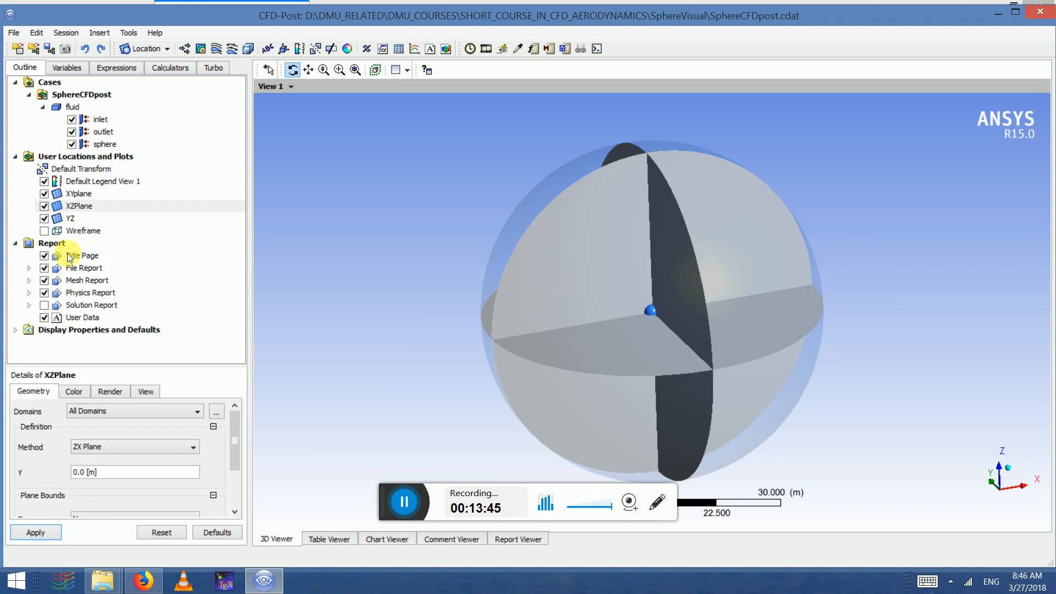
# - Insert a plane named YZBehind3m across all domains, using the YZ Plane method at X = 3 m
pyautogui.click(99, 33)
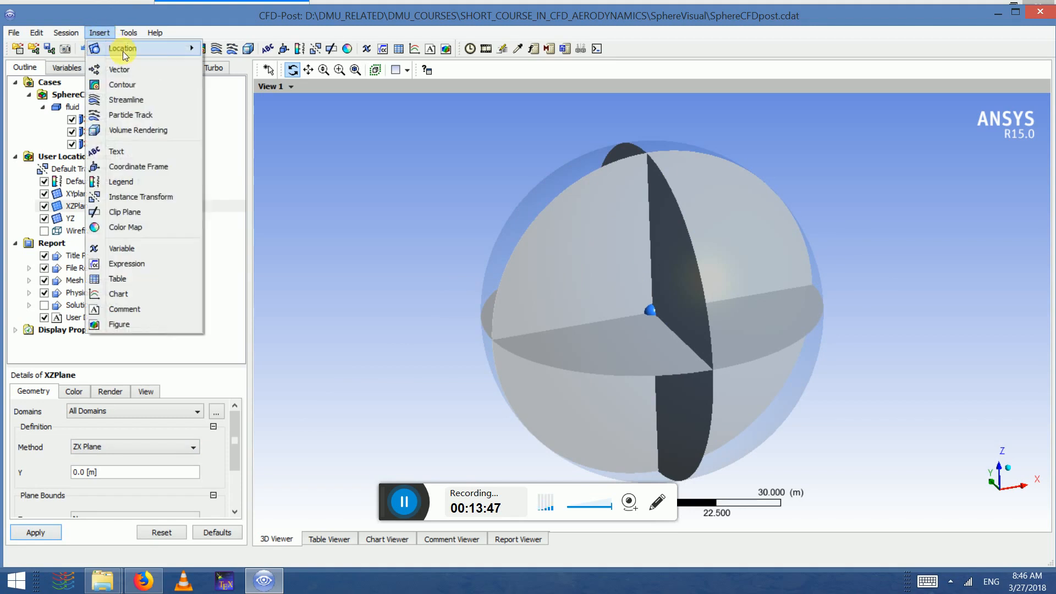
pyautogui.moveTo(173, 49)
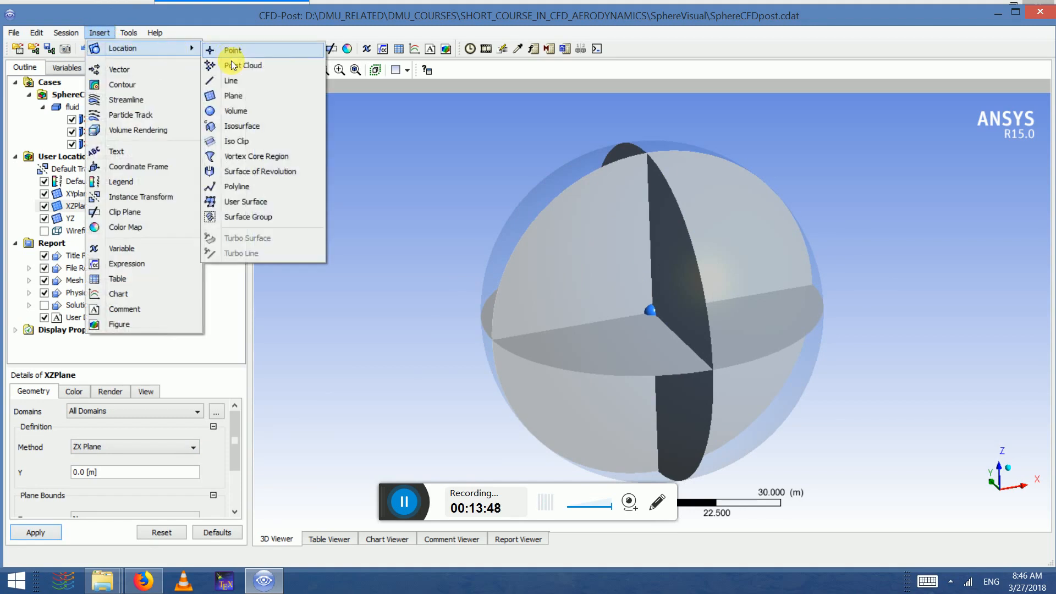
pyautogui.click(234, 96)
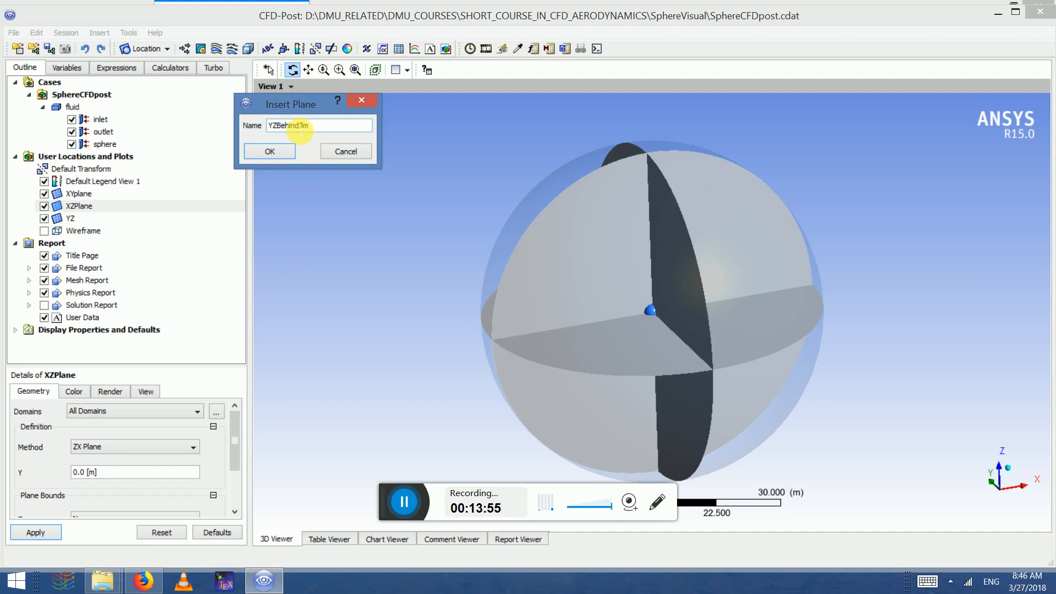
pyautogui.click(281, 151)
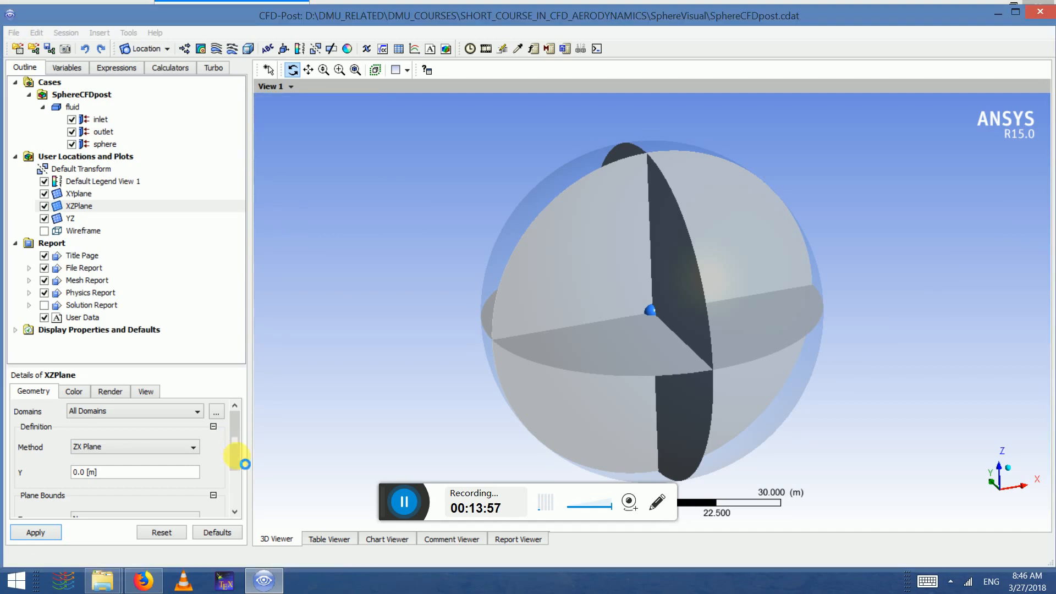
pyautogui.click(102, 449)
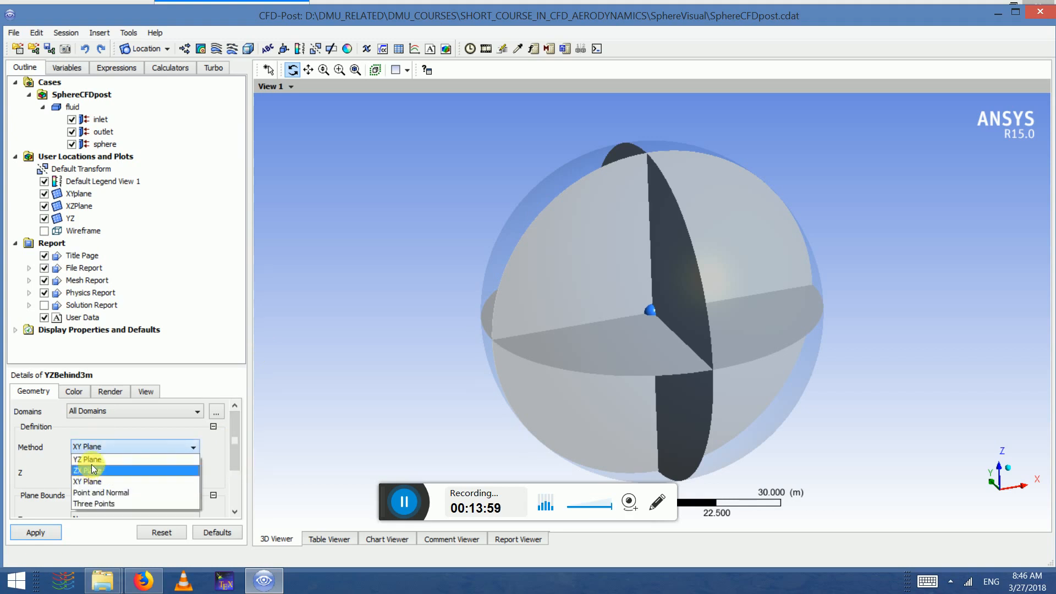
pyautogui.click(90, 465)
pyautogui.moveTo(238, 455); pyautogui.dragTo(238, 473)
pyautogui.click(125, 457)
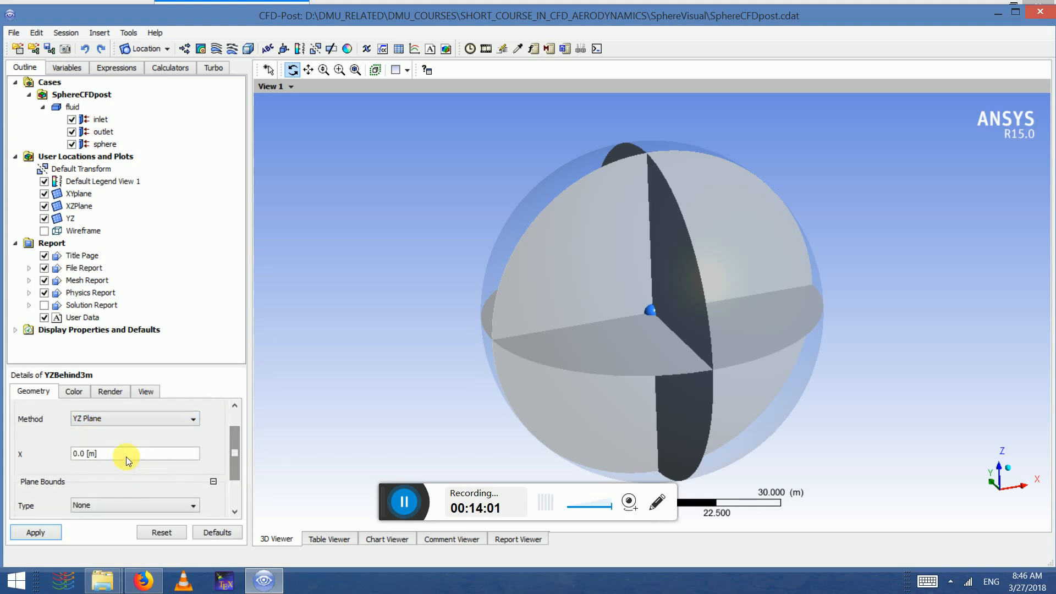
pyautogui.click(47, 533)
pyautogui.moveTo(578, 318); pyautogui.dragTo(528, 330)
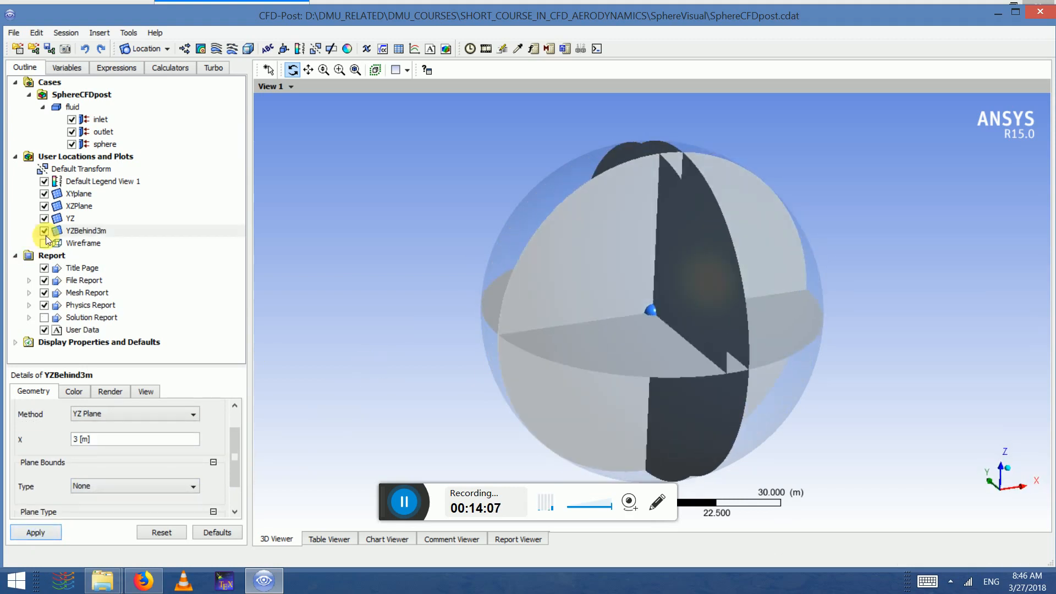
# - Insert a spherical volume named Volume 1 centred at 0, 0, 0 with a 3 m radius, using Intersection mode
pyautogui.click(99, 34)
pyautogui.moveTo(144, 49)
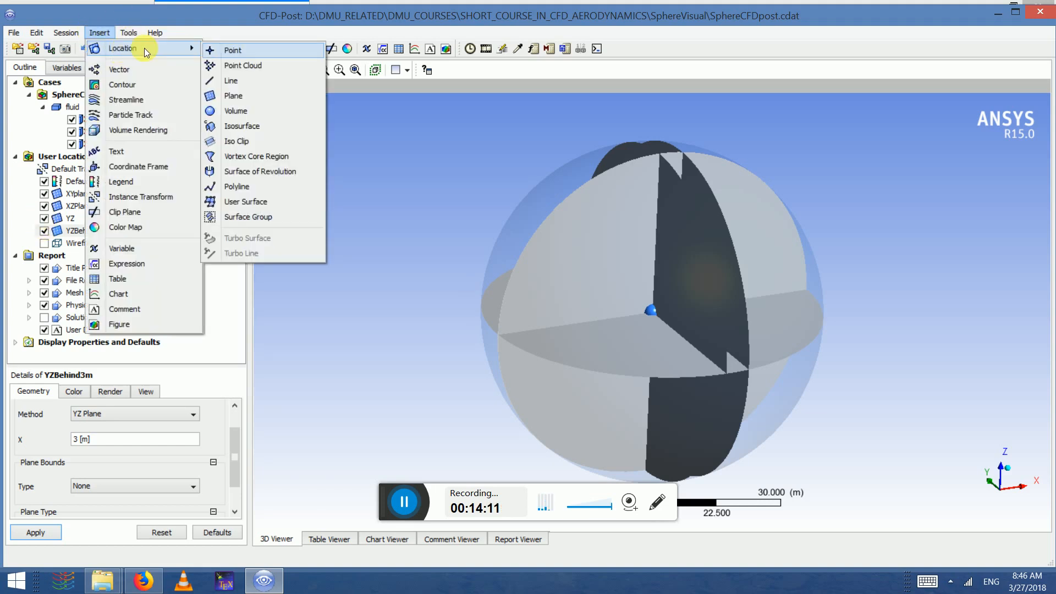
pyautogui.click(229, 113)
pyautogui.click(265, 168)
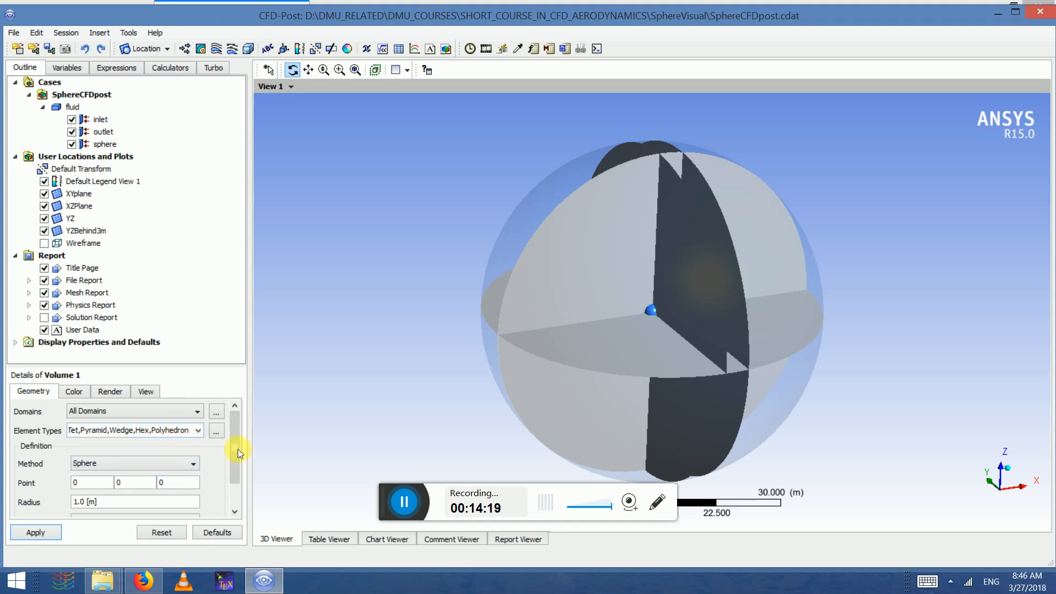
pyautogui.moveTo(240, 454); pyautogui.dragTo(243, 476)
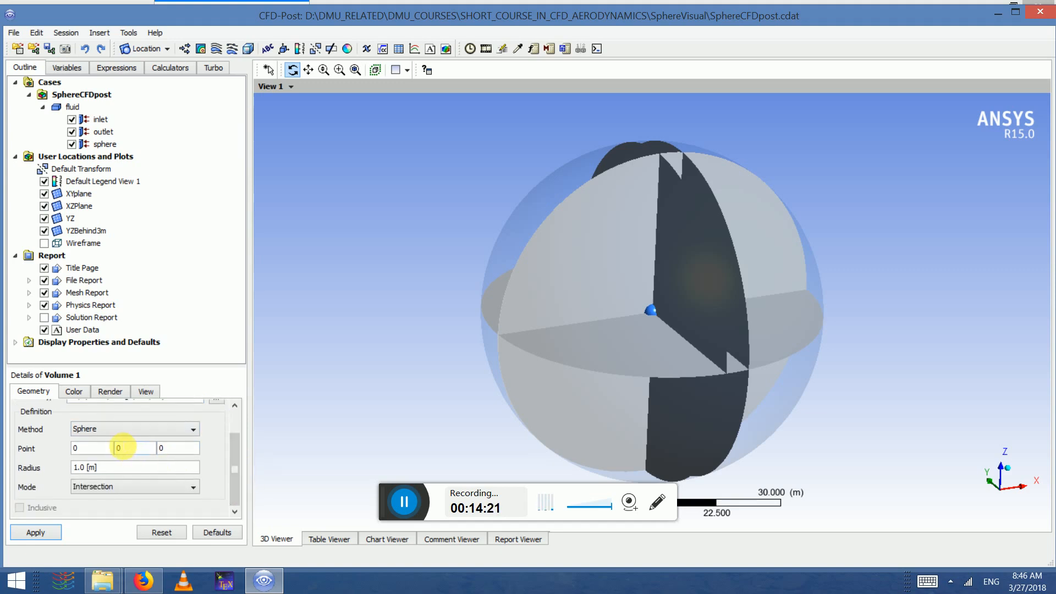
pyautogui.click(117, 431)
pyautogui.click(113, 426)
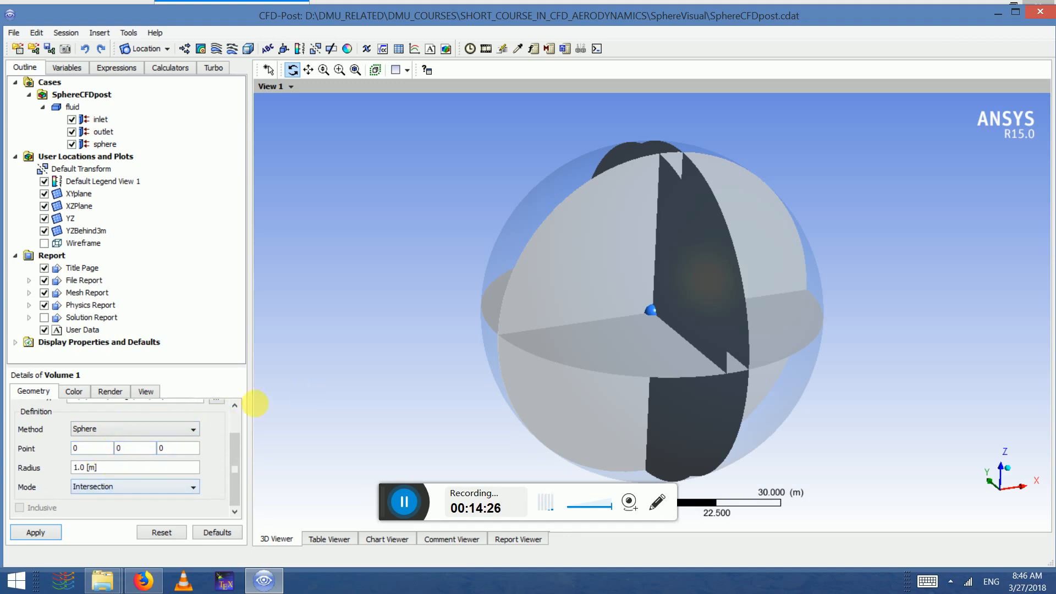
pyautogui.click(111, 466)
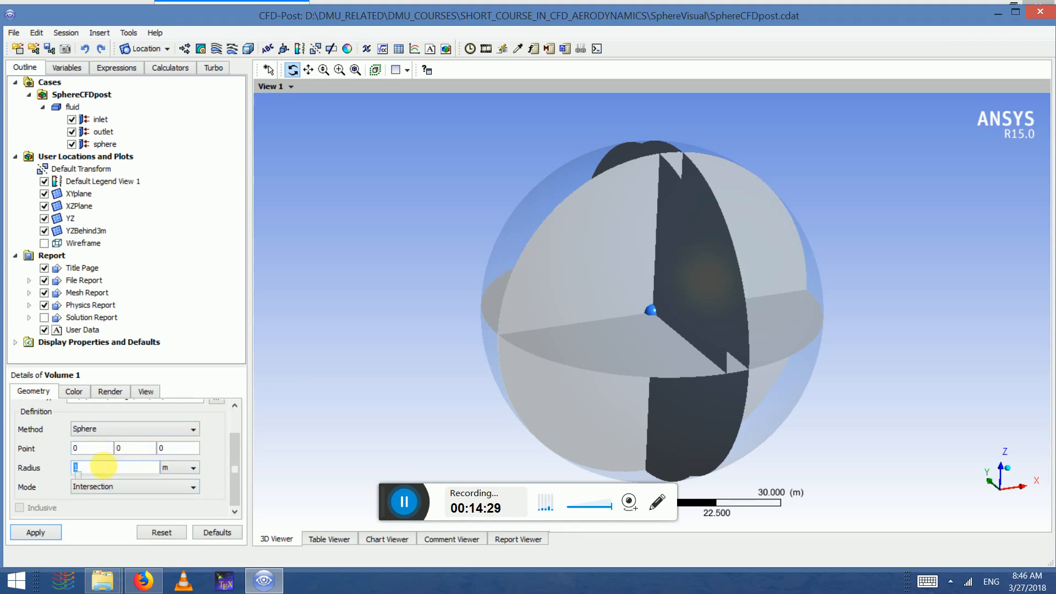
pyautogui.write('3')
pyautogui.click(38, 533)
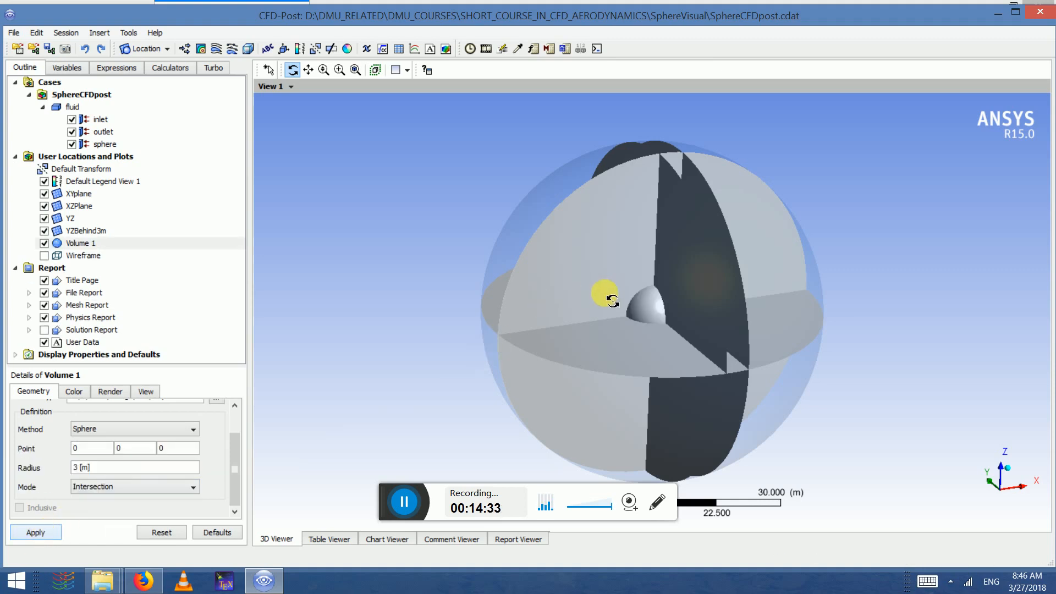
pyautogui.moveTo(609, 299); pyautogui.dragTo(327, 361)
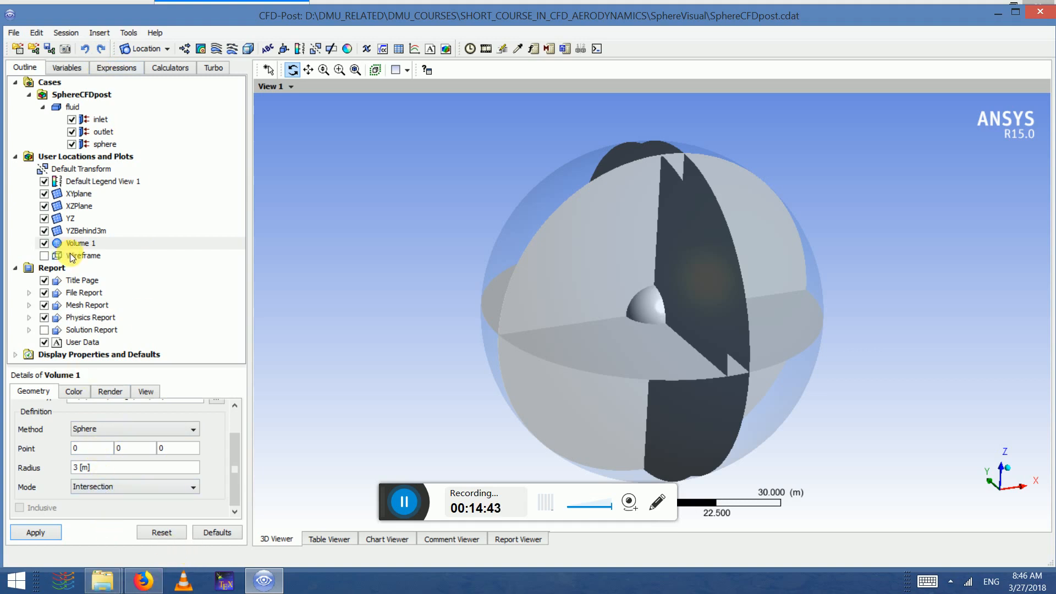
# - Hide Volume 1 and the YZBehind3m, YZ and XZPlane planes, leaving only XYplane displayed
pyautogui.click(43, 243)
pyautogui.click(44, 231)
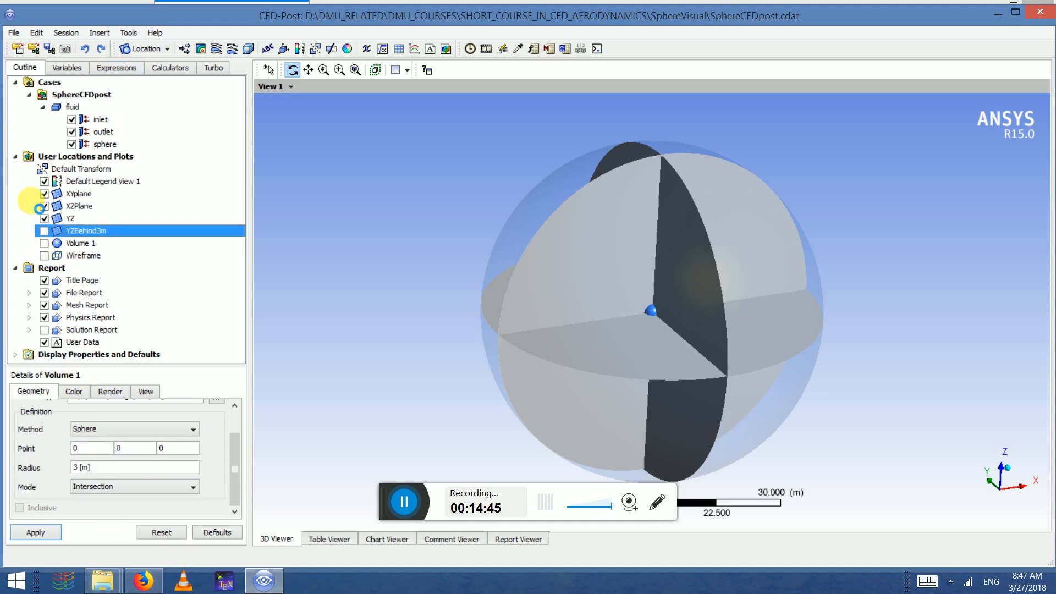
pyautogui.click(44, 219)
pyautogui.click(44, 206)
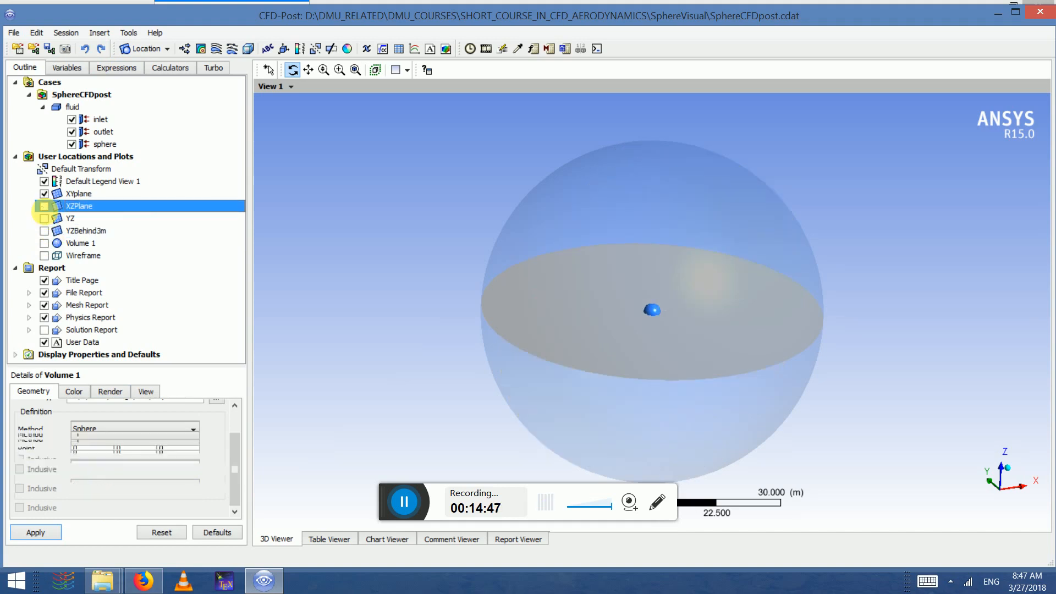
pyautogui.moveTo(559, 299)
pyautogui.mouseDown()
pyautogui.moveTo(572, 300)
pyautogui.moveTo(569, 315)
pyautogui.mouseUp()
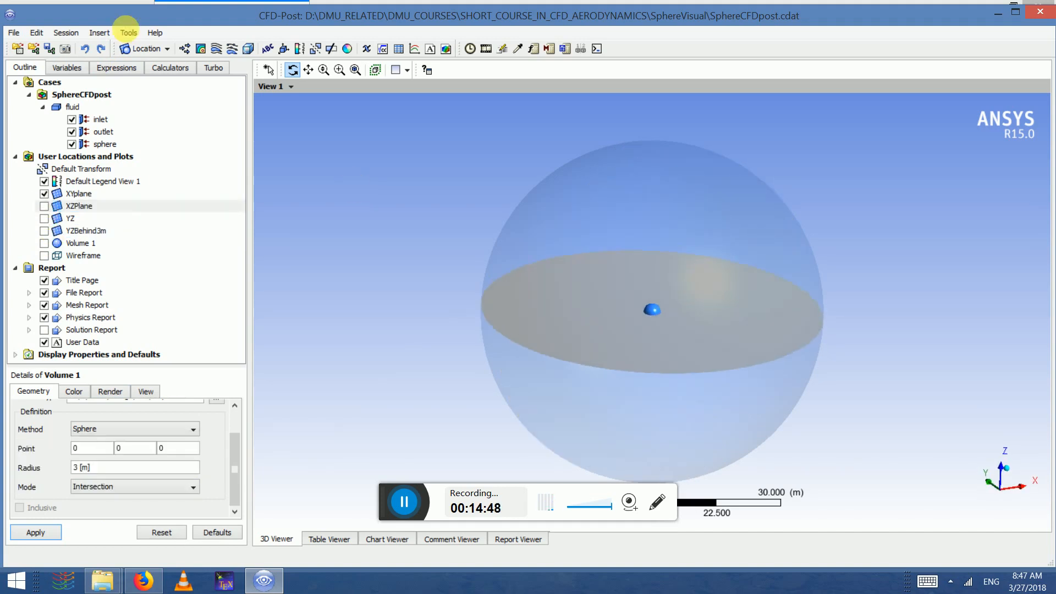
# - Insert a contour plot named VELOCITYXY, replacing the rejected name Velocity
pyautogui.click(101, 39)
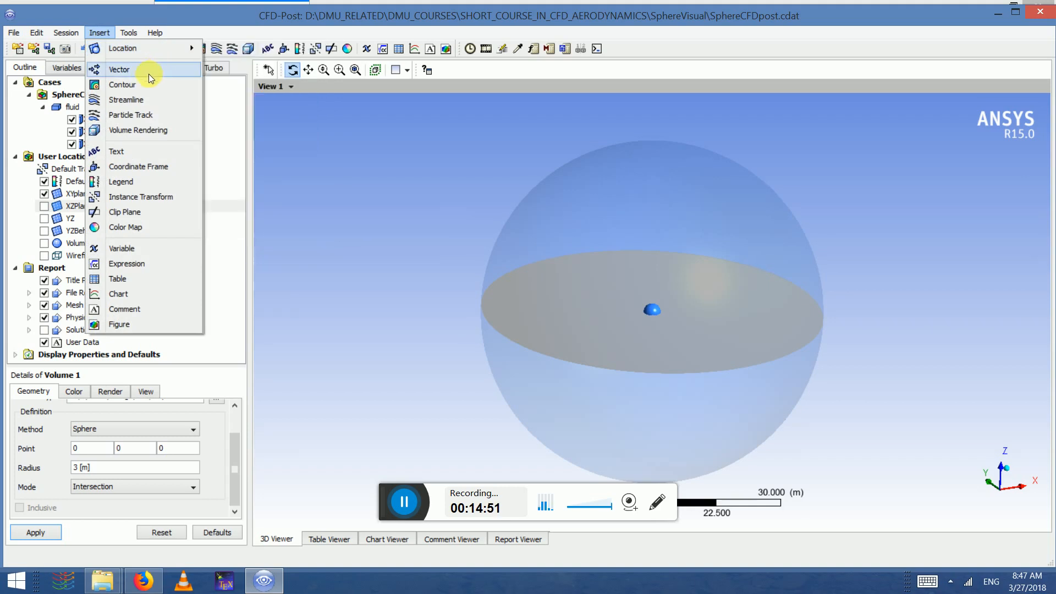
pyautogui.click(134, 85)
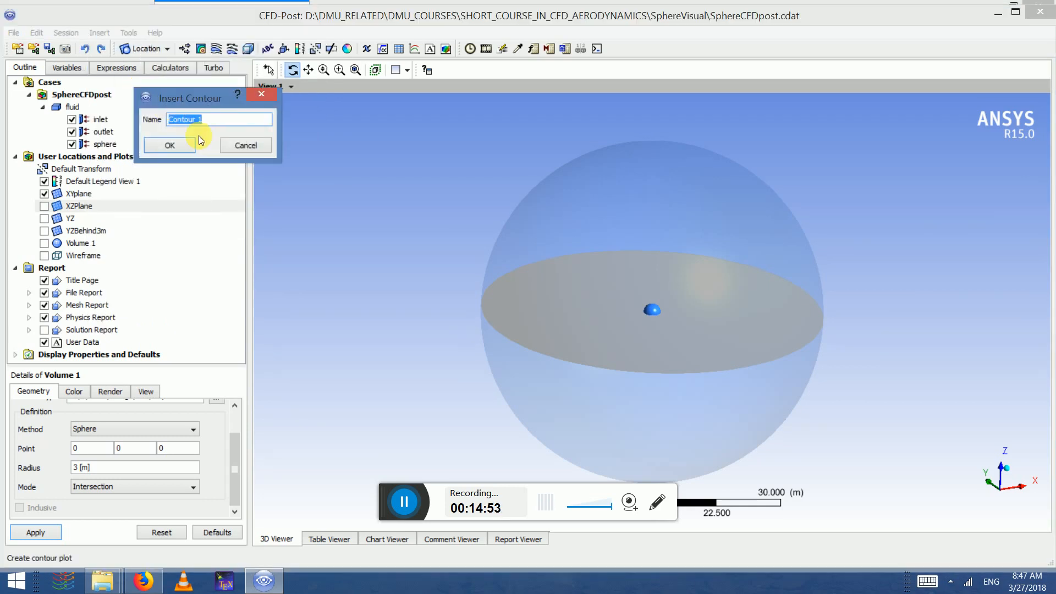
pyautogui.write('Velocit')
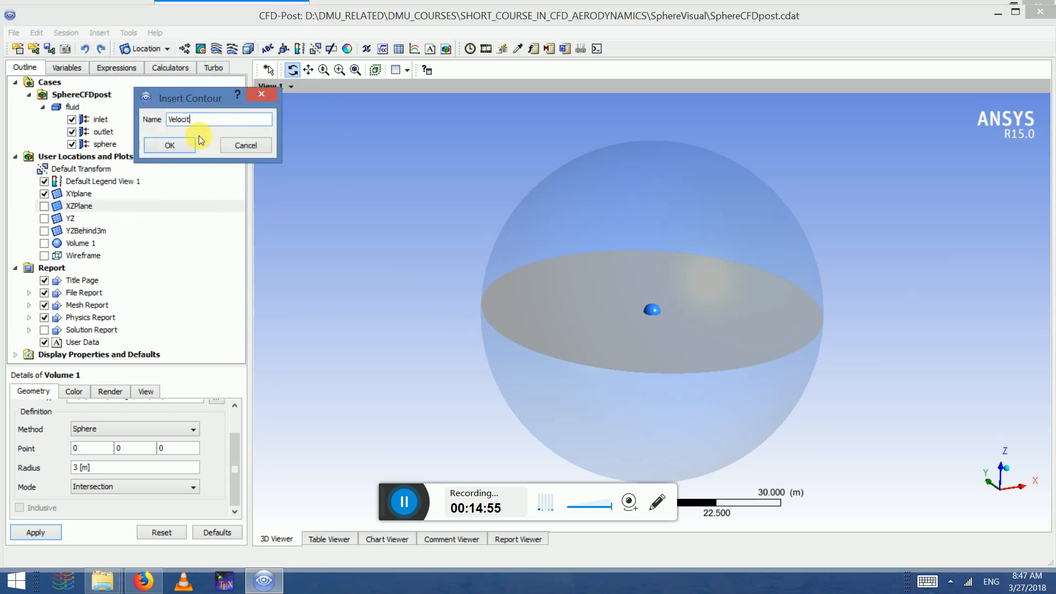
pyautogui.write('y')
pyautogui.click(183, 149)
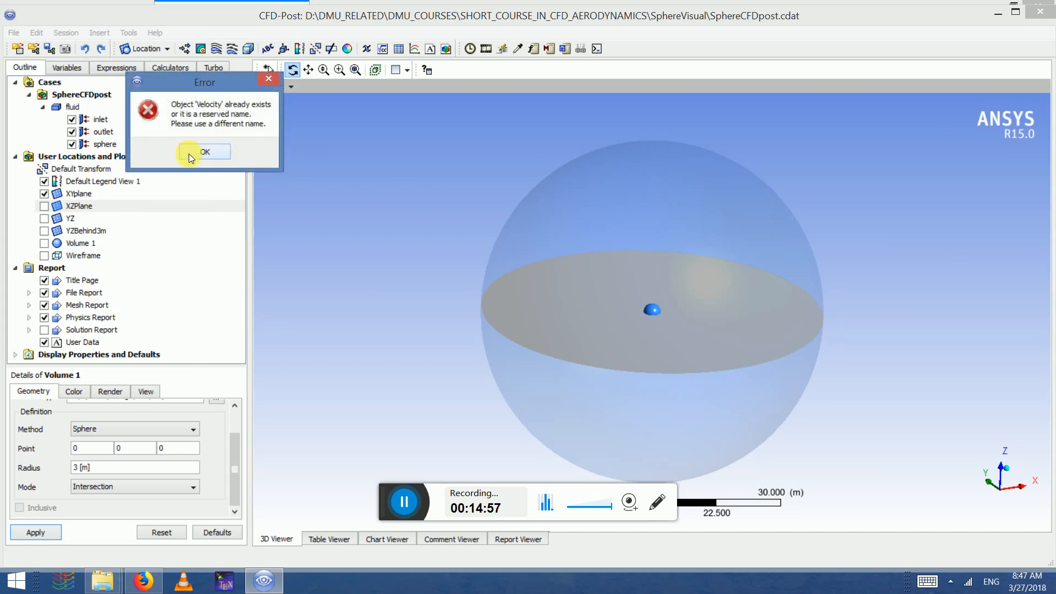
pyautogui.click(194, 153)
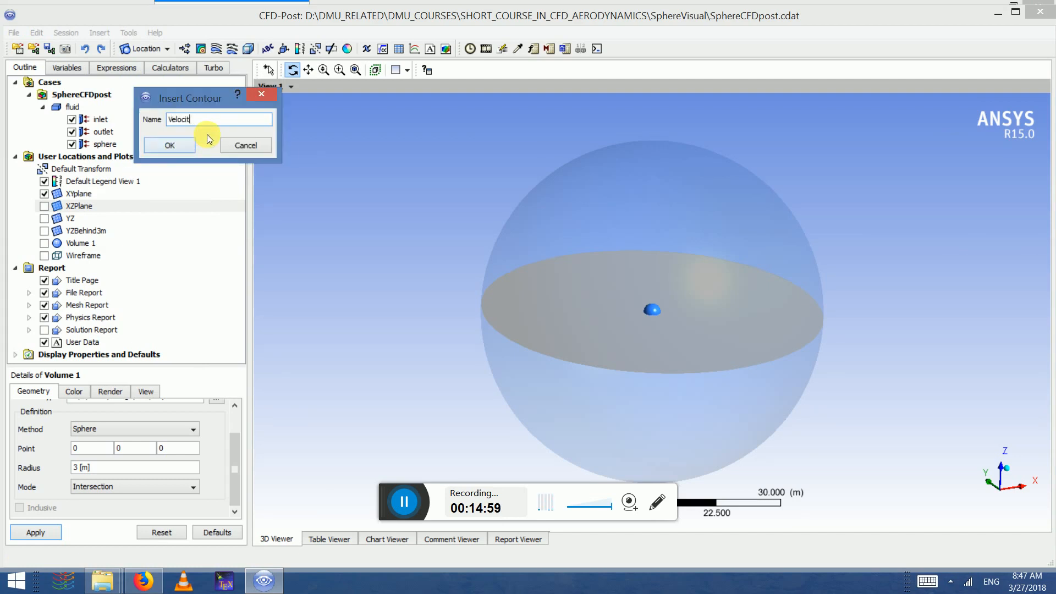
pyautogui.moveTo(240, 117); pyautogui.dragTo(7, 98)
pyautogui.click(184, 147)
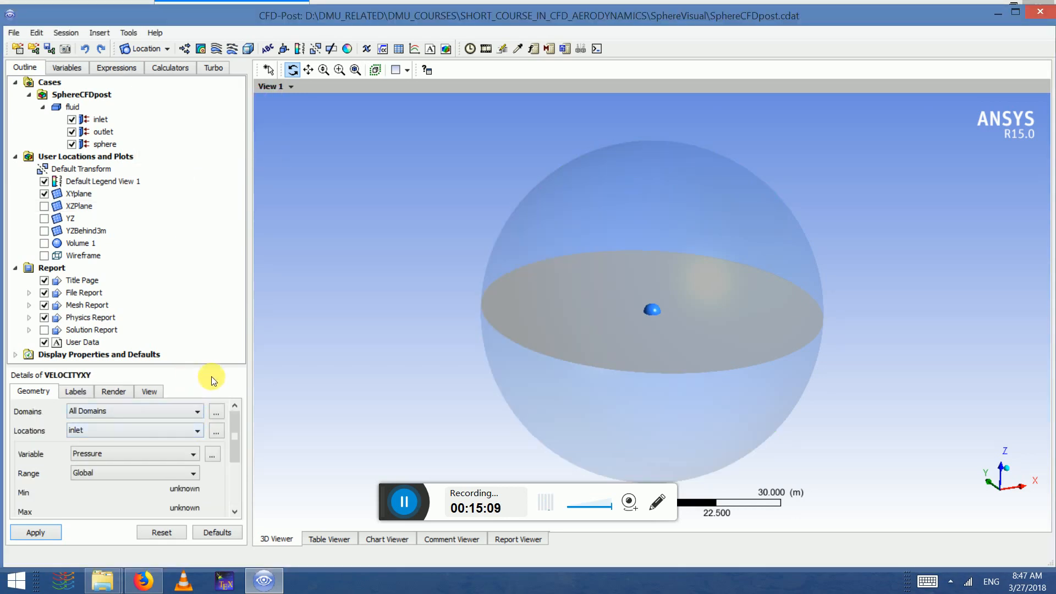
# - Set the VELOCITYXY contour's location to XYplane and its variable to Velocity, and generate the plot
pyautogui.click(147, 429)
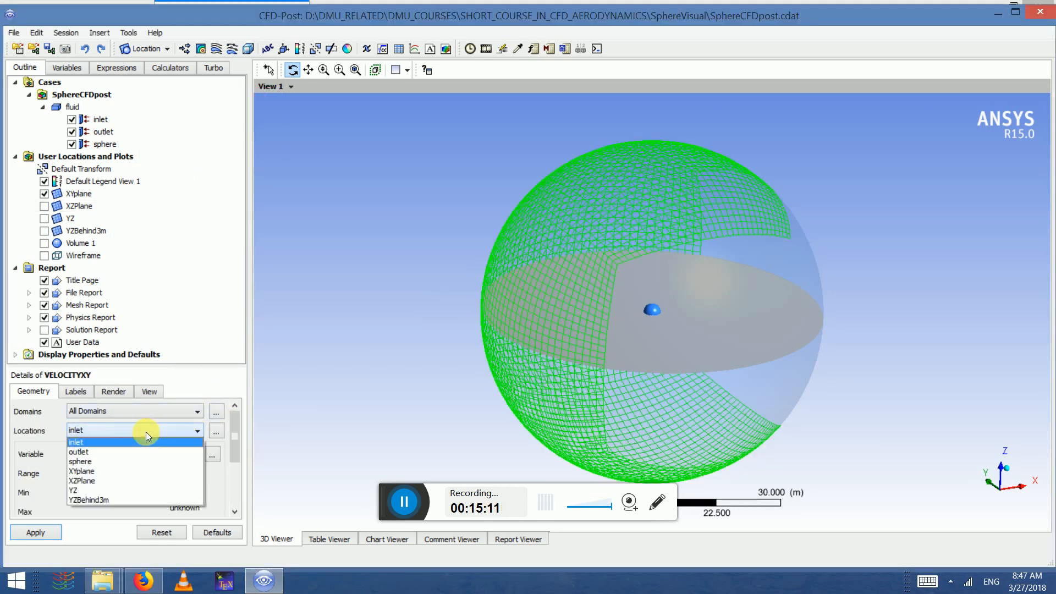
pyautogui.click(92, 474)
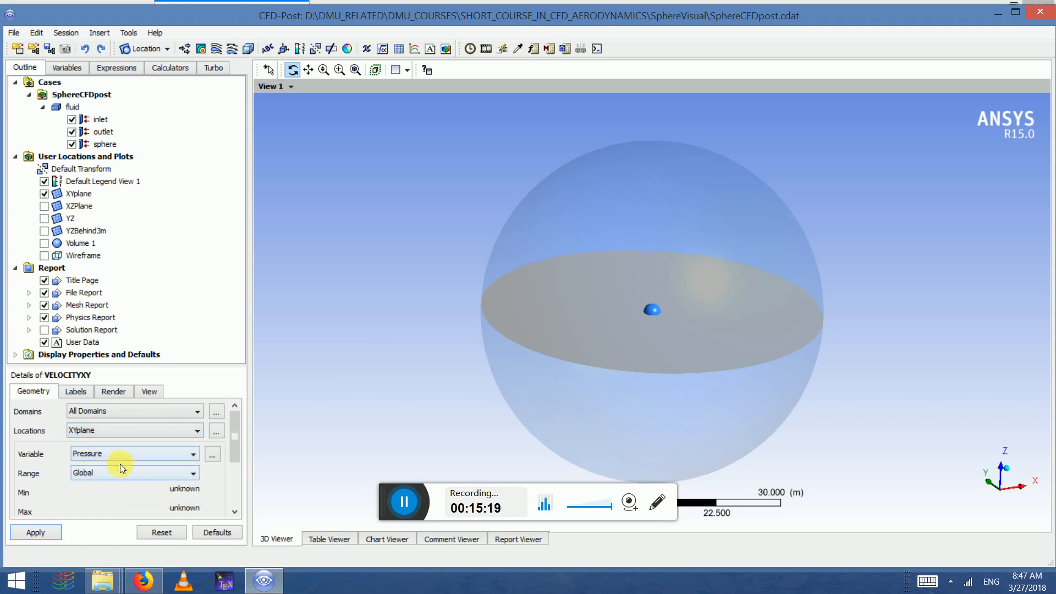
pyautogui.click(132, 453)
pyautogui.scroll(3, 111, 481)
pyautogui.scroll(10, 108, 483)
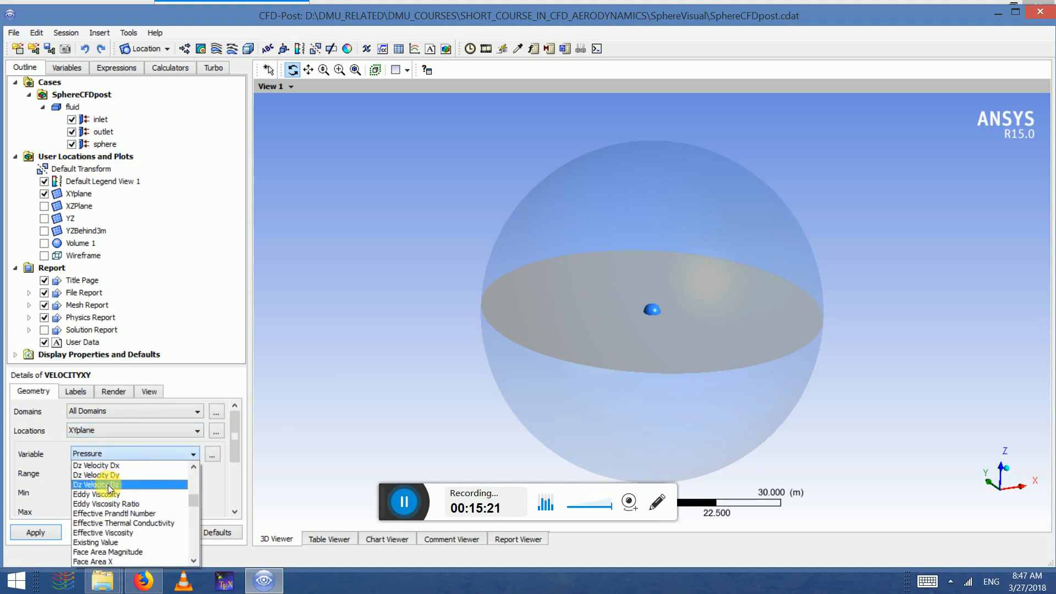
pyautogui.scroll(-20, 99, 484)
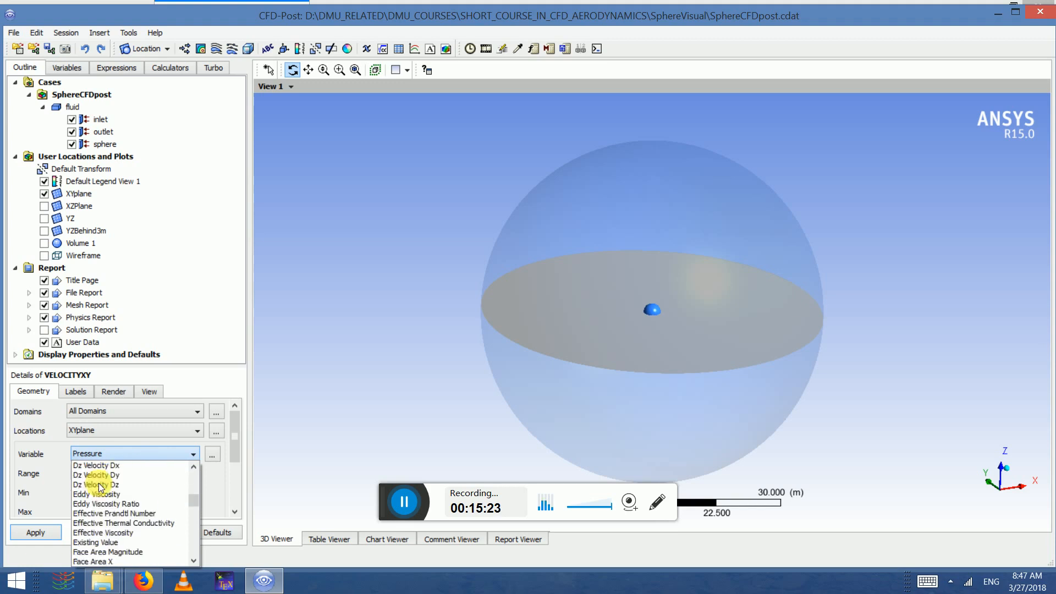
pyautogui.scroll(7, 105, 507)
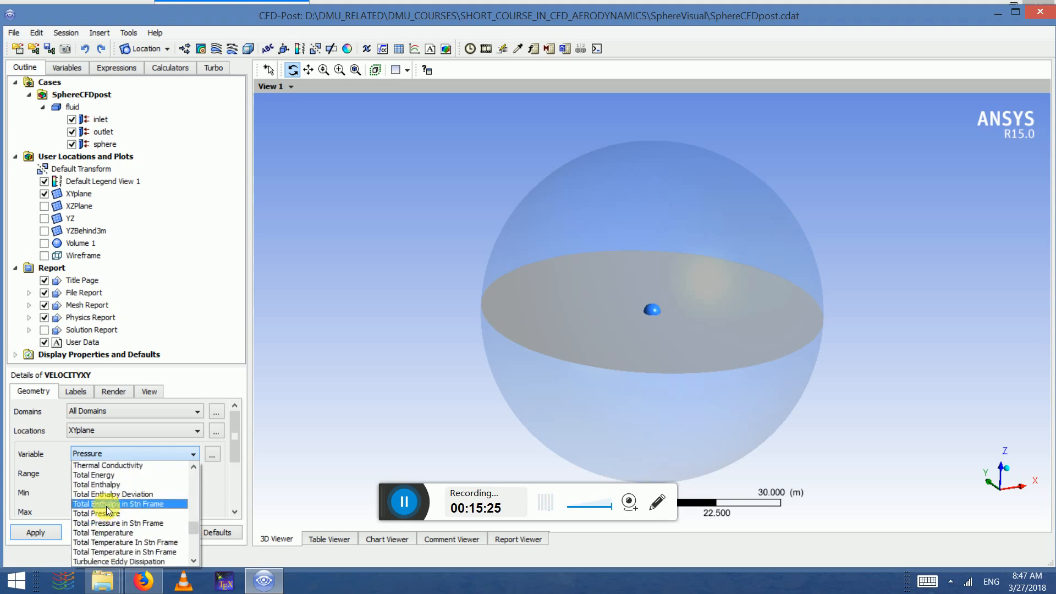
pyautogui.scroll(-7, 108, 500)
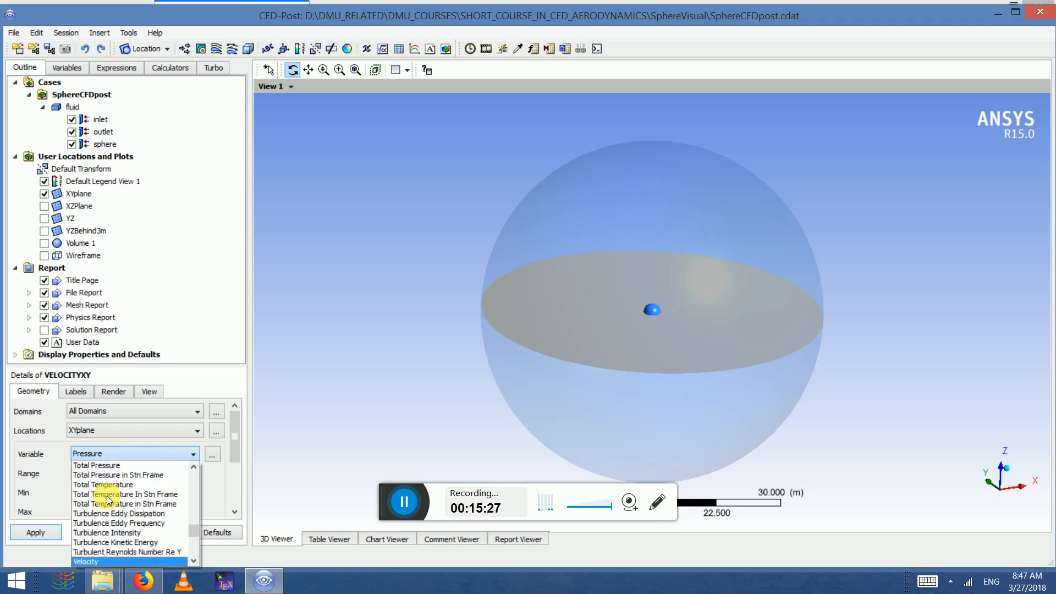
pyautogui.press('Return')
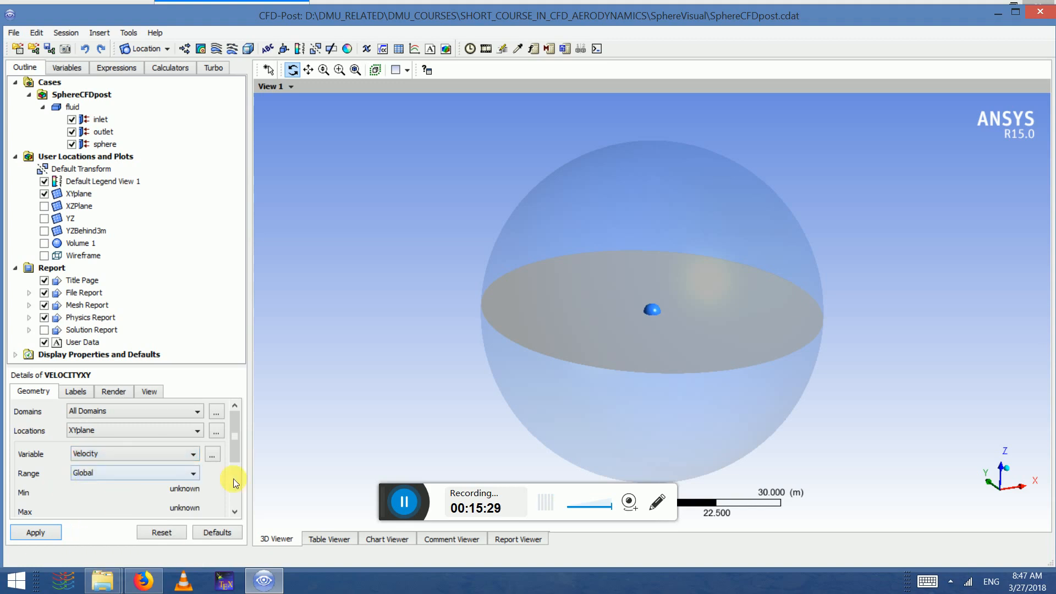
pyautogui.moveTo(232, 450); pyautogui.dragTo(235, 506)
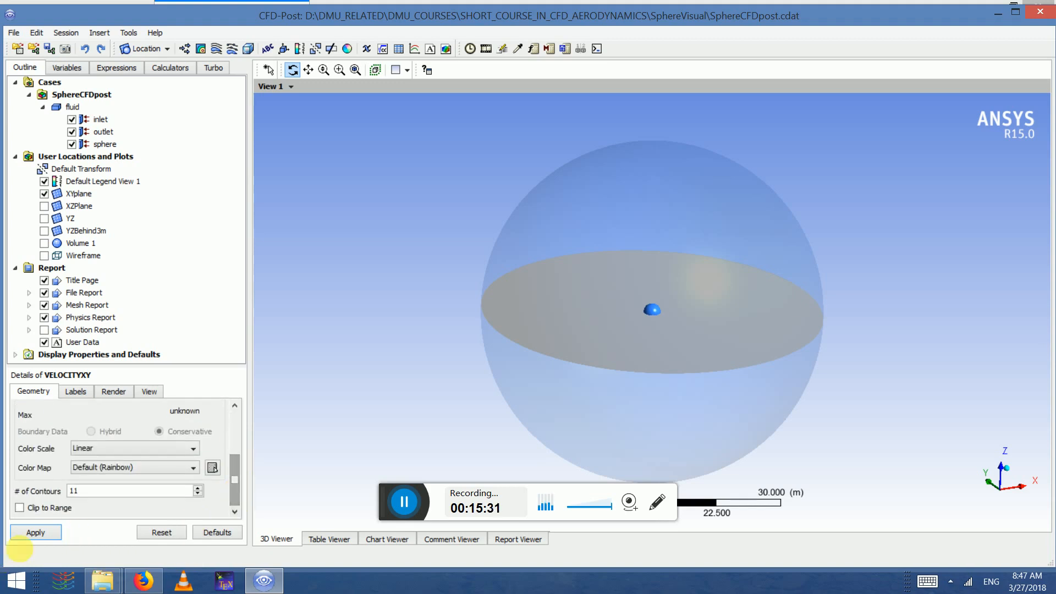
pyautogui.click(36, 533)
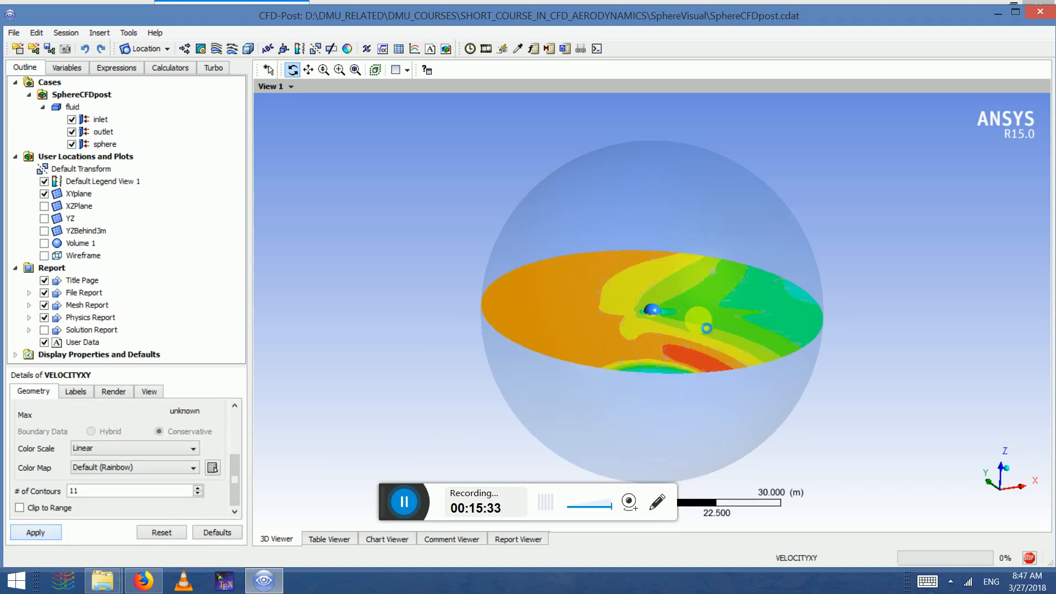
# - Examine the velocity contours on XYplane, both across the whole domain and close up around the sphere and its wake
pyautogui.moveTo(694, 325); pyautogui.dragTo(718, 433)
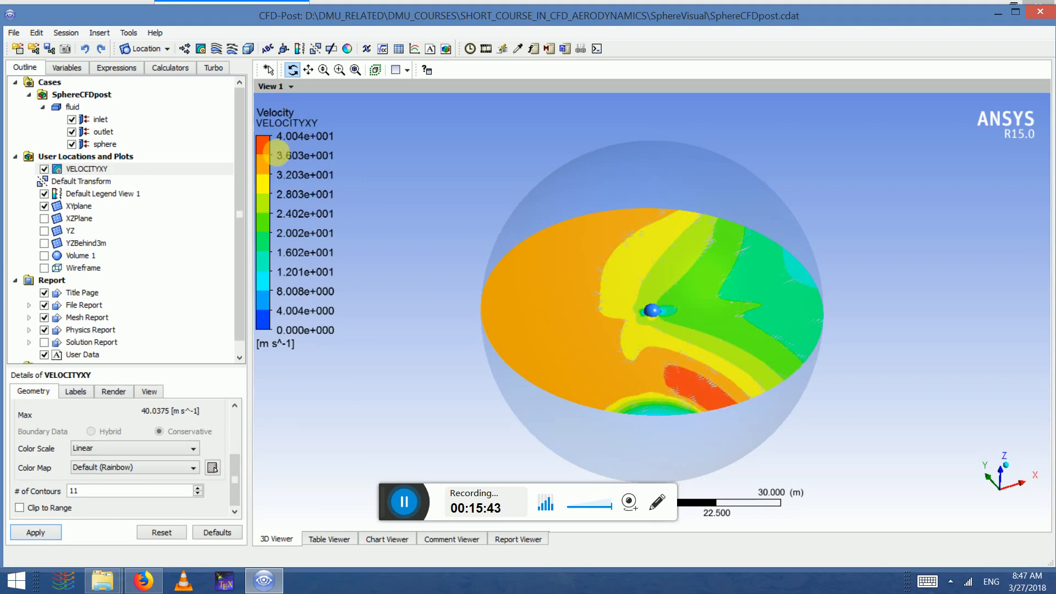
pyautogui.moveTo(632, 397); pyautogui.dragTo(689, 276)
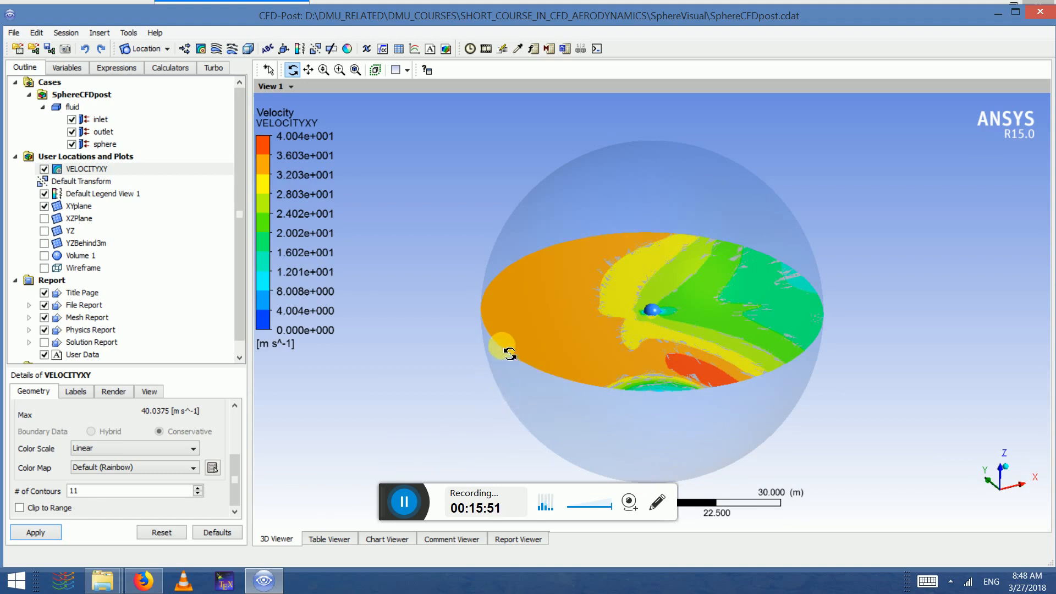
pyautogui.moveTo(559, 321)
pyautogui.mouseDown()
pyautogui.moveTo(566, 302)
pyautogui.moveTo(537, 314)
pyautogui.moveTo(597, 337)
pyautogui.moveTo(566, 355)
pyautogui.moveTo(568, 406)
pyautogui.moveTo(553, 339)
pyautogui.mouseUp()
pyautogui.click(340, 70)
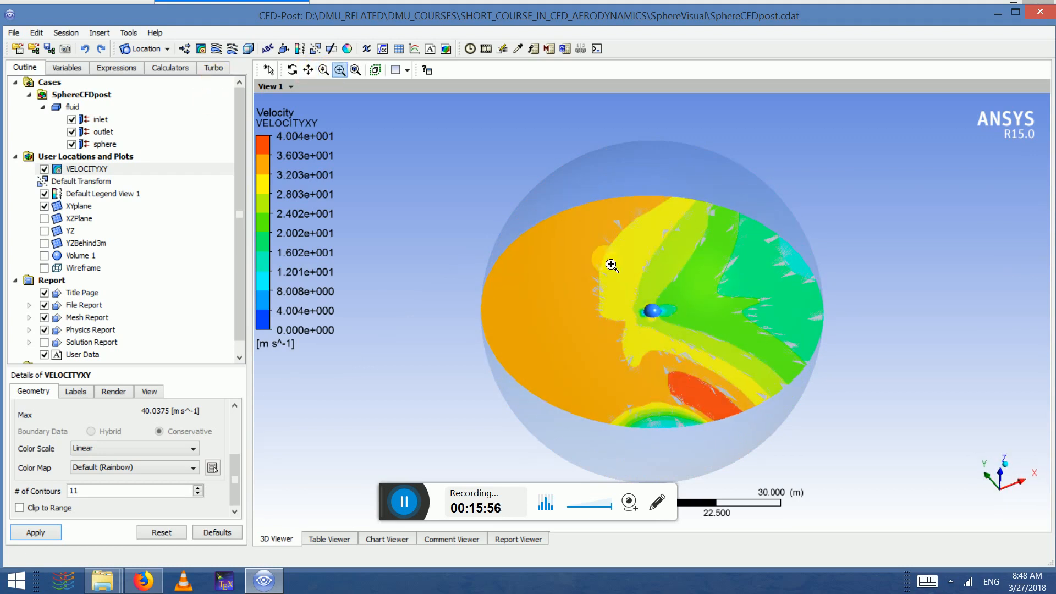
pyautogui.moveTo(611, 265); pyautogui.dragTo(685, 358)
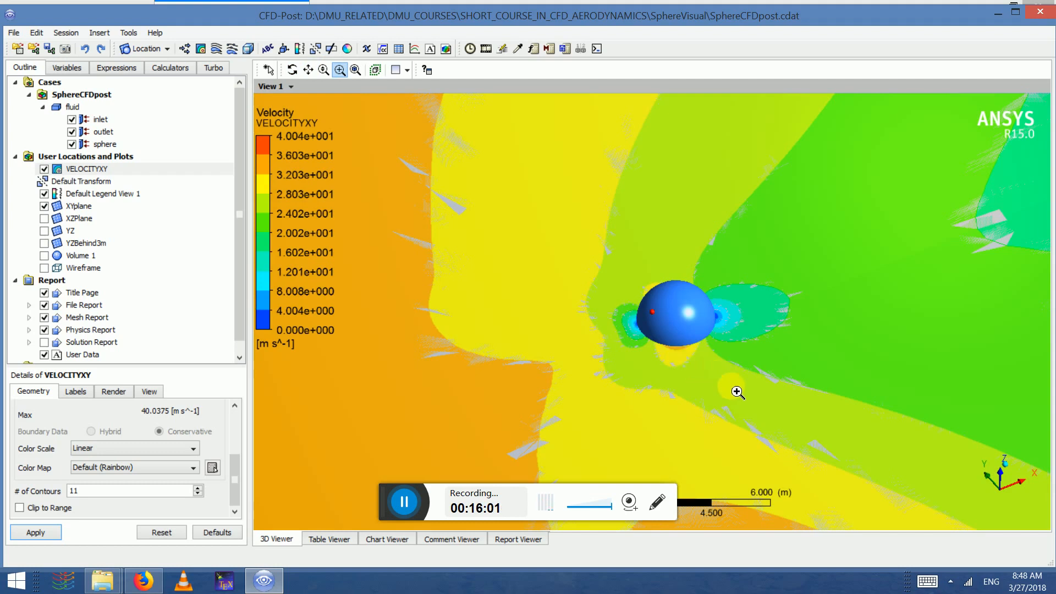
pyautogui.click(324, 70)
pyautogui.moveTo(566, 370); pyautogui.dragTo(566, 451)
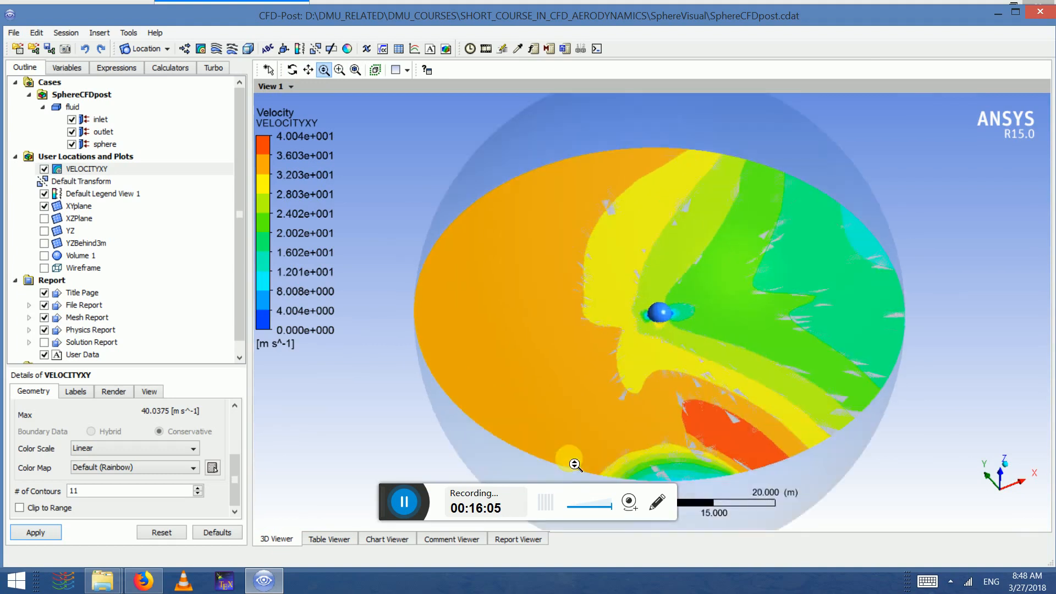
# - Hide the VELOCITYXY contour and insert a new contour named XYContourVel
pyautogui.click(44, 169)
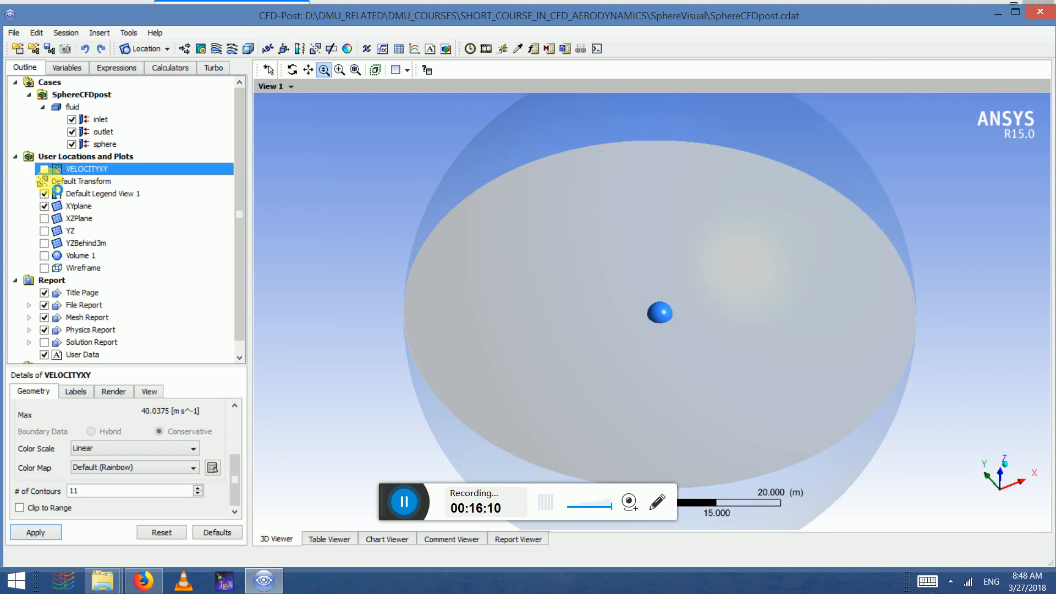
pyautogui.click(100, 32)
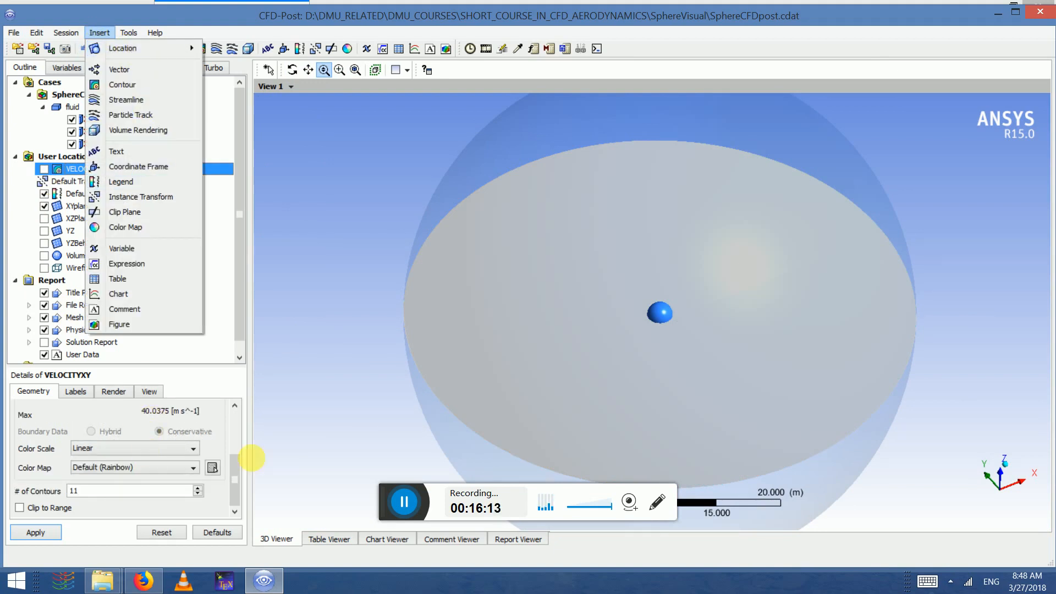
pyautogui.moveTo(233, 474); pyautogui.dragTo(235, 415)
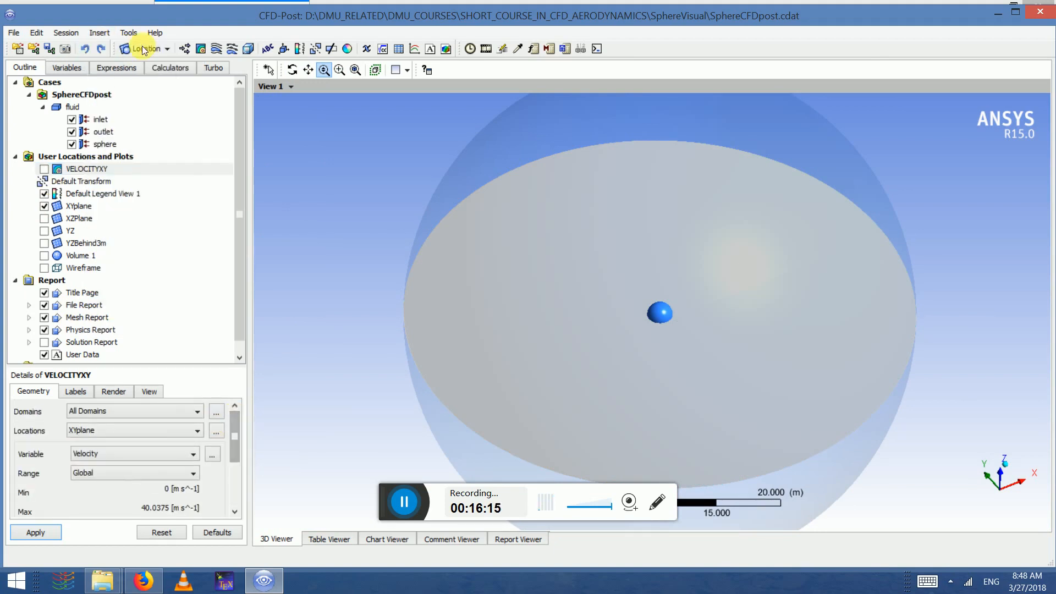
pyautogui.click(97, 34)
pyautogui.click(130, 78)
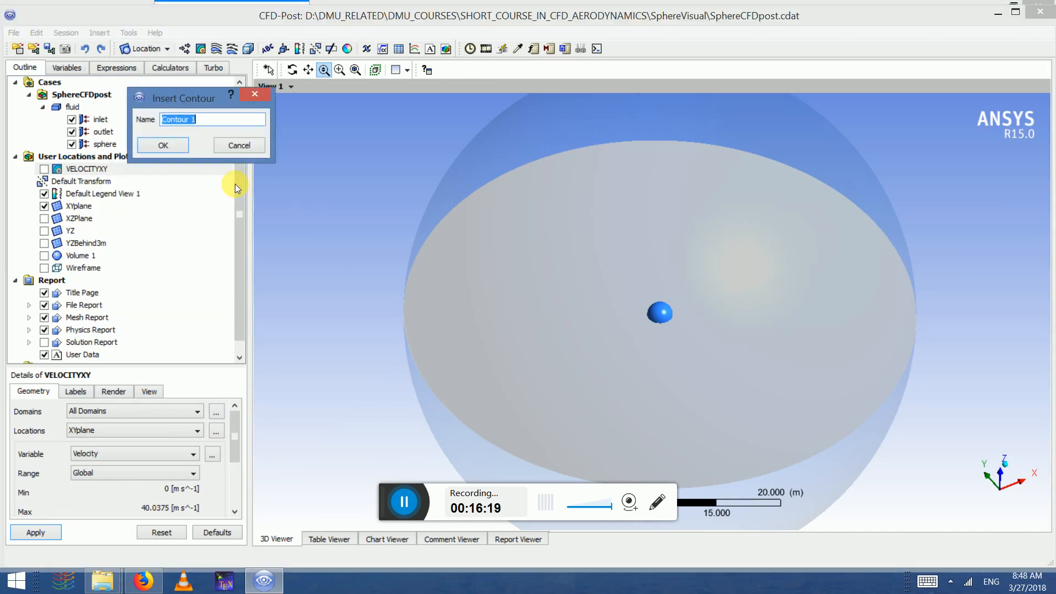
pyautogui.write('XYC')
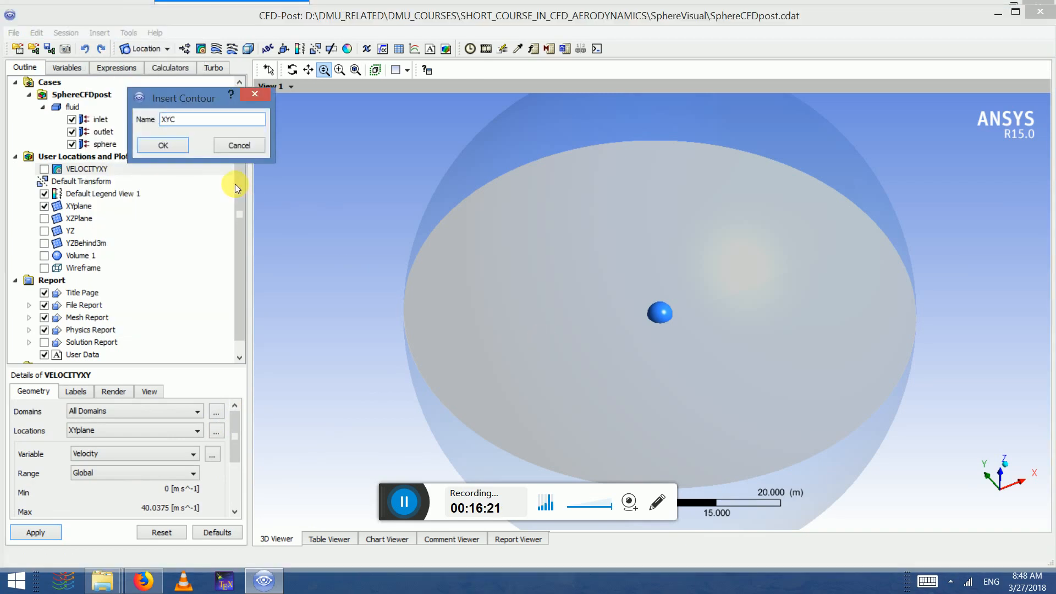
pyautogui.write('ontourVel')
pyautogui.click(165, 151)
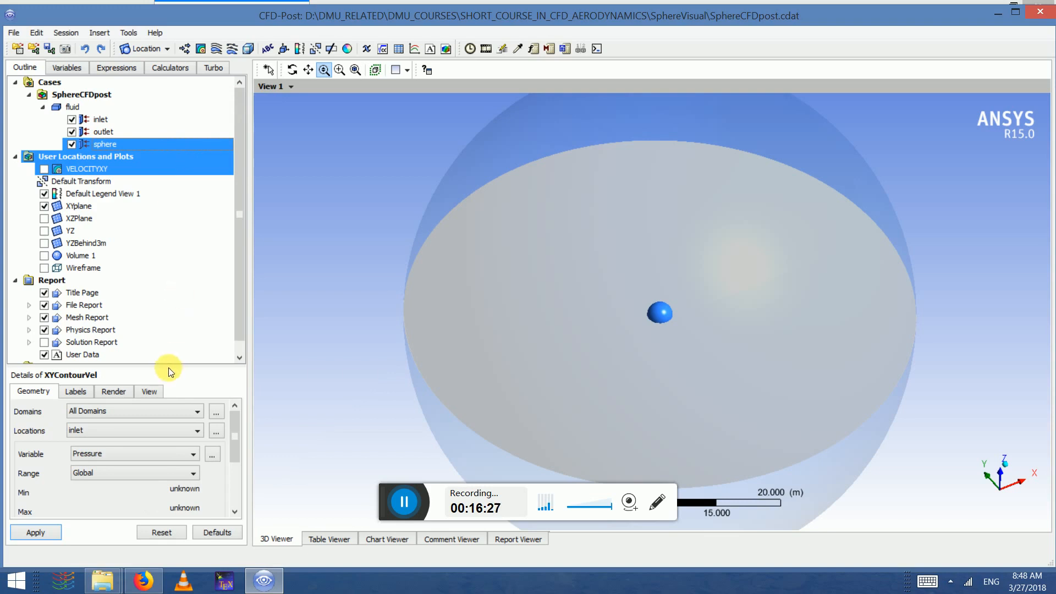
# - Set XYContourVel's location to XYplane and its variable to Velocity, and generate the contour
pyautogui.scroll(-3, 236, 470)
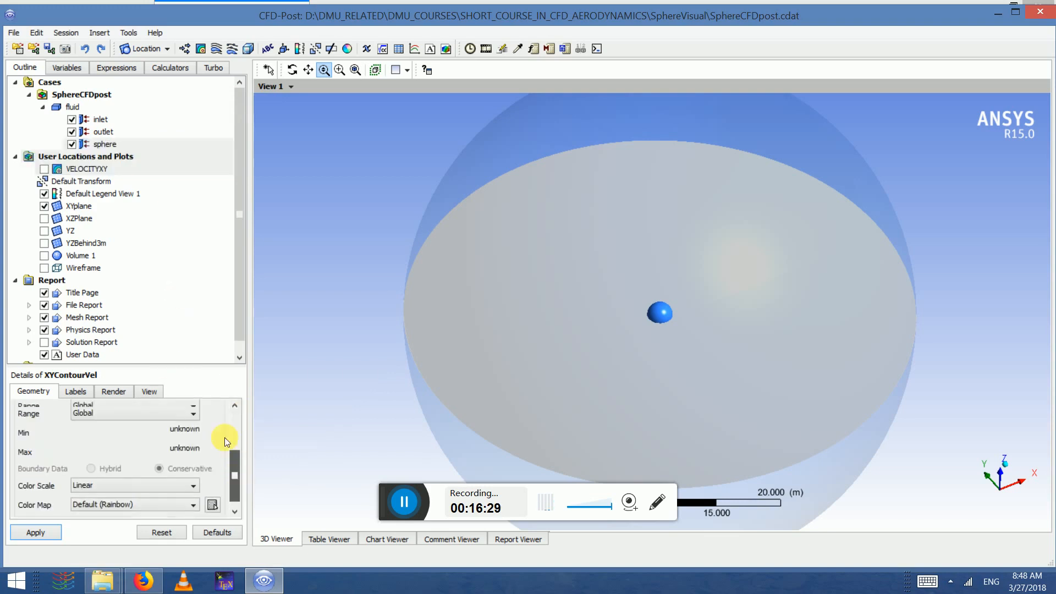
pyautogui.scroll(3, 235, 470)
pyautogui.click(112, 436)
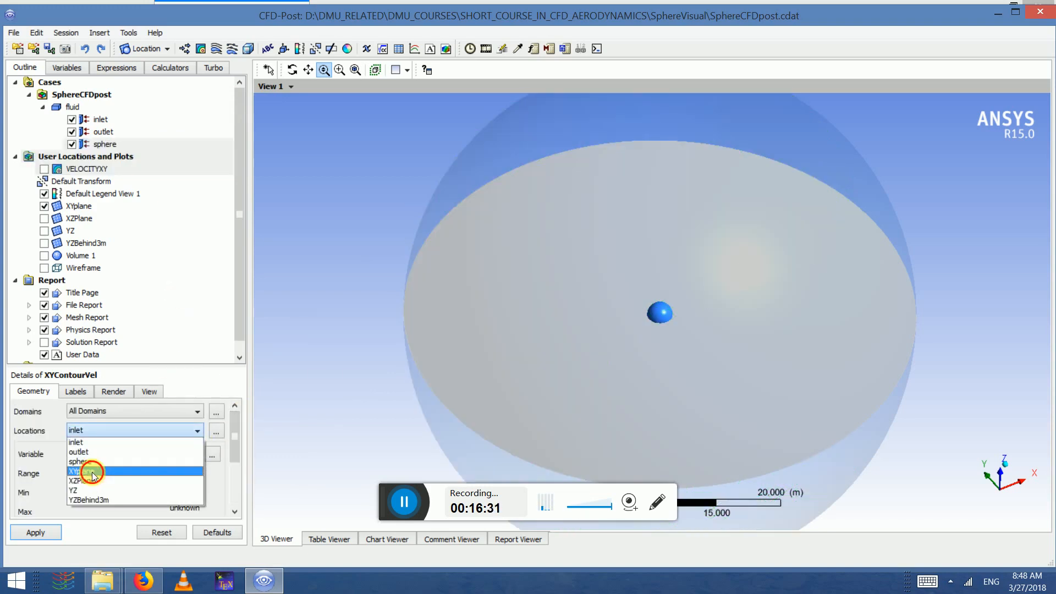
pyautogui.click(93, 472)
pyautogui.click(97, 454)
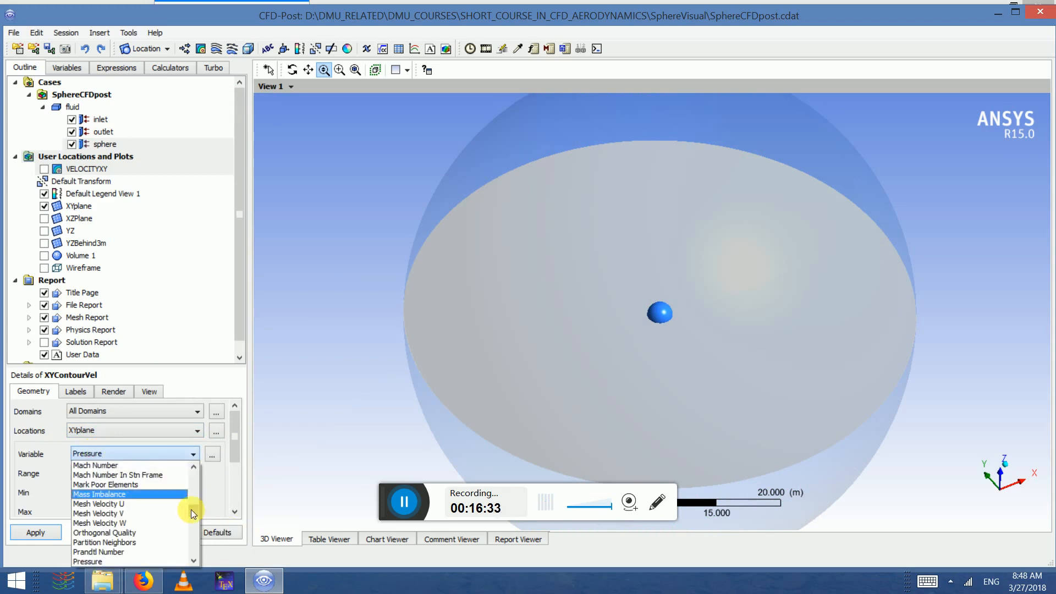
pyautogui.moveTo(191, 509); pyautogui.dragTo(194, 537)
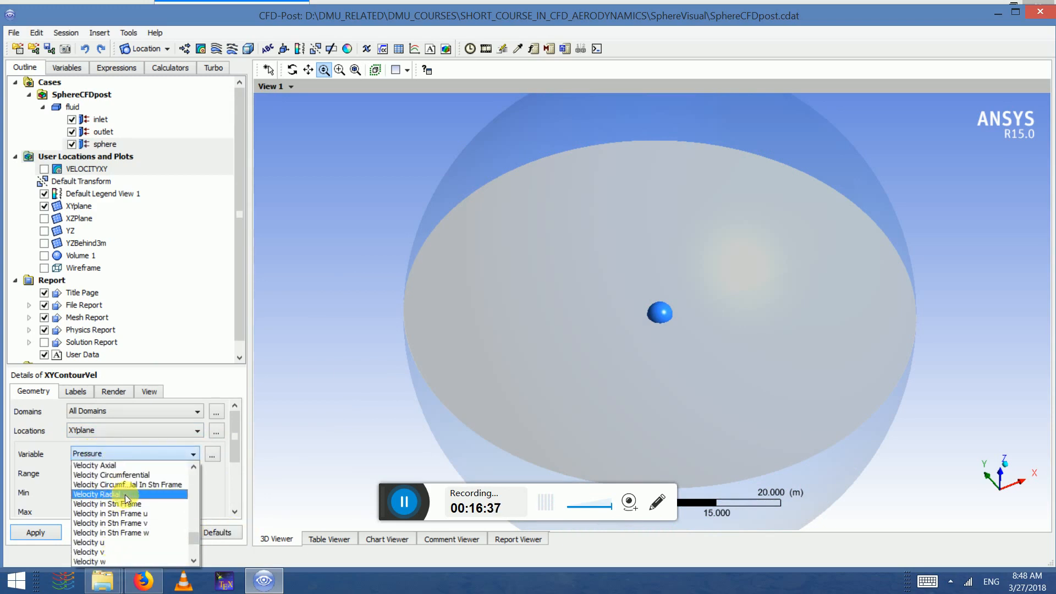
pyautogui.click(193, 467)
pyautogui.click(193, 468)
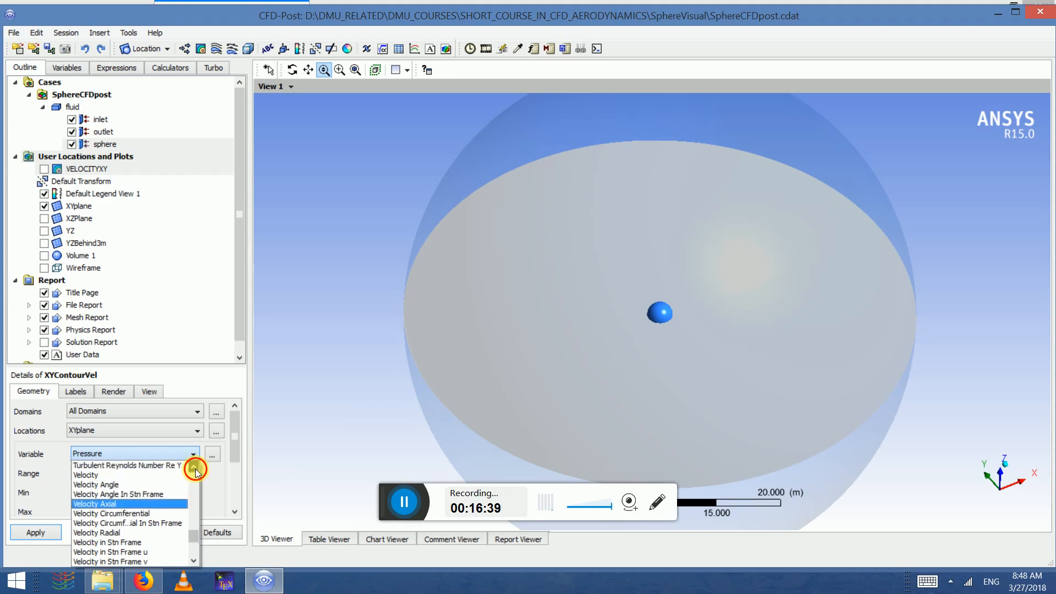
pyautogui.click(88, 475)
pyautogui.click(35, 532)
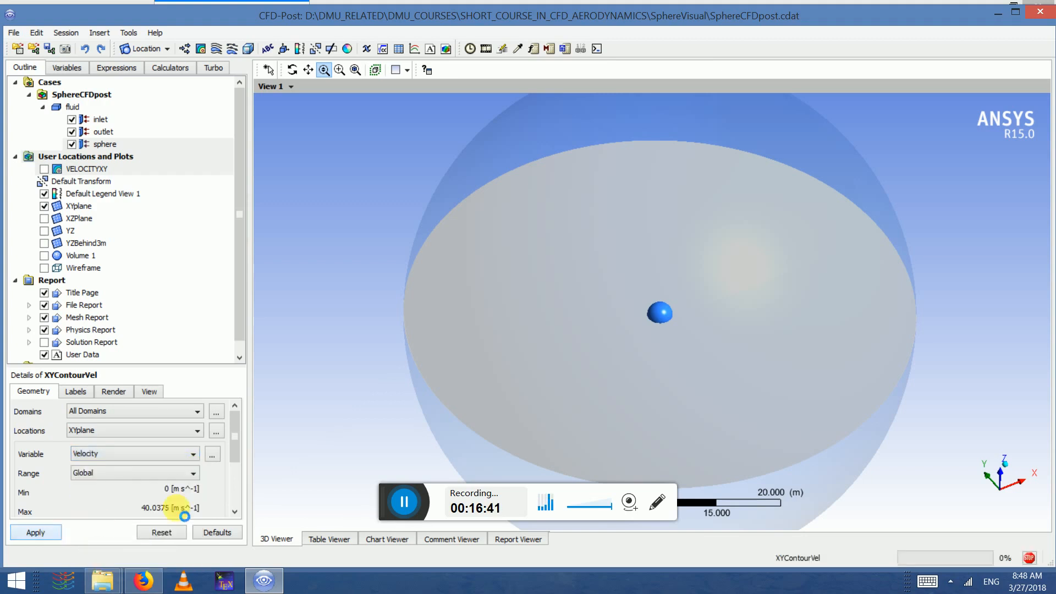
# - Switch XYContourVel's location to XZPlane, apply it and inspect the velocity contour close to the sphere
pyautogui.click(114, 436)
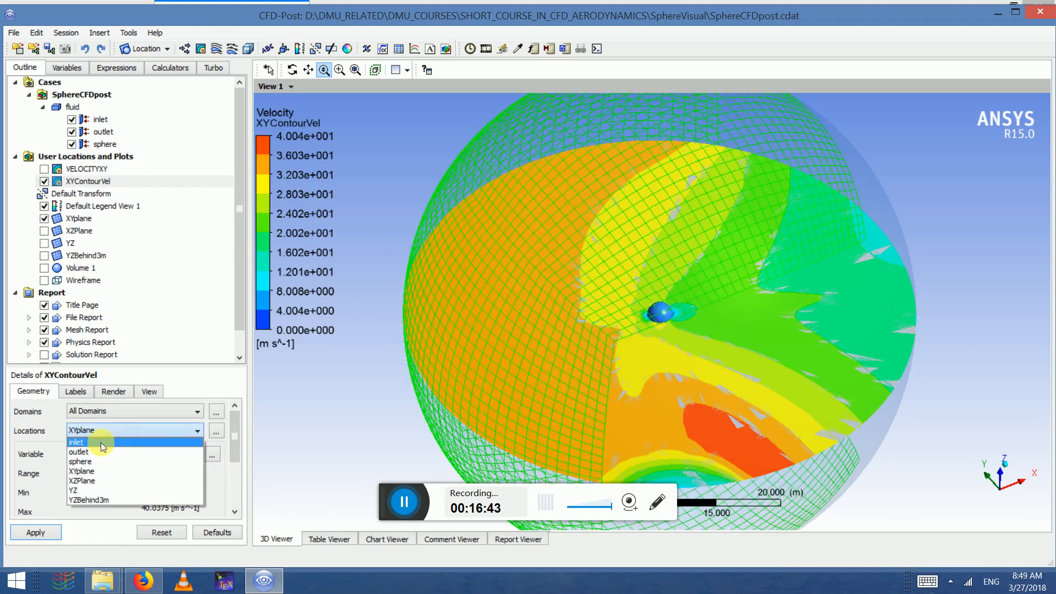
pyautogui.click(82, 480)
pyautogui.click(35, 533)
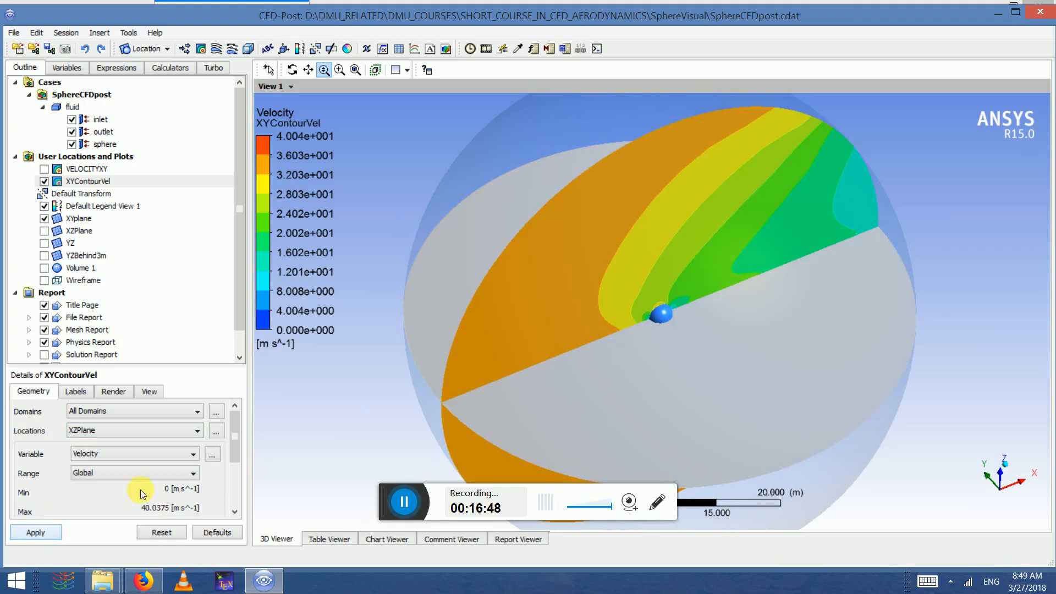
pyautogui.moveTo(766, 288); pyautogui.dragTo(746, 244)
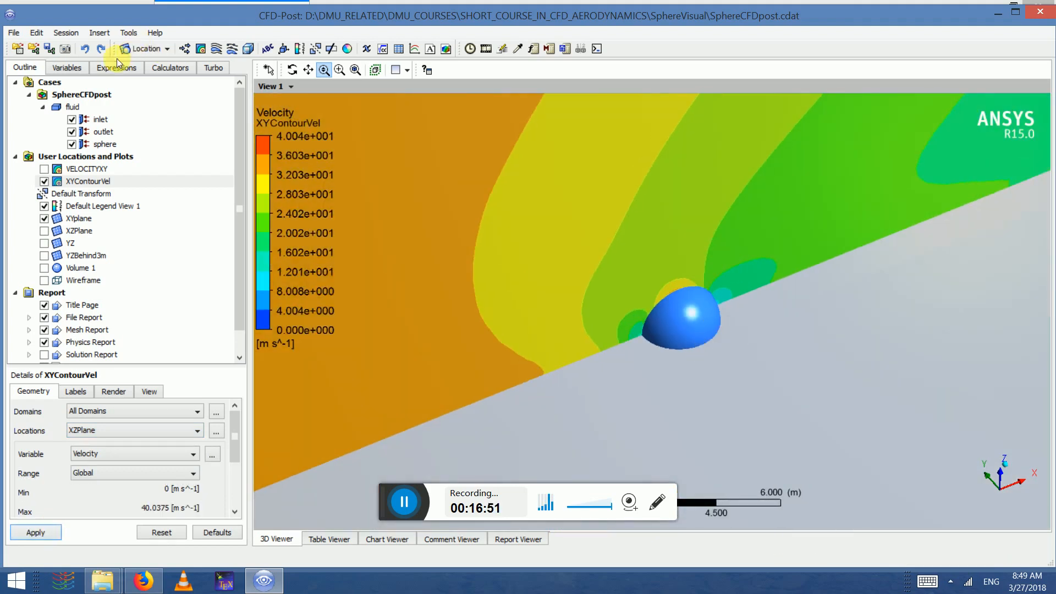
pyautogui.moveTo(634, 274); pyautogui.dragTo(655, 301)
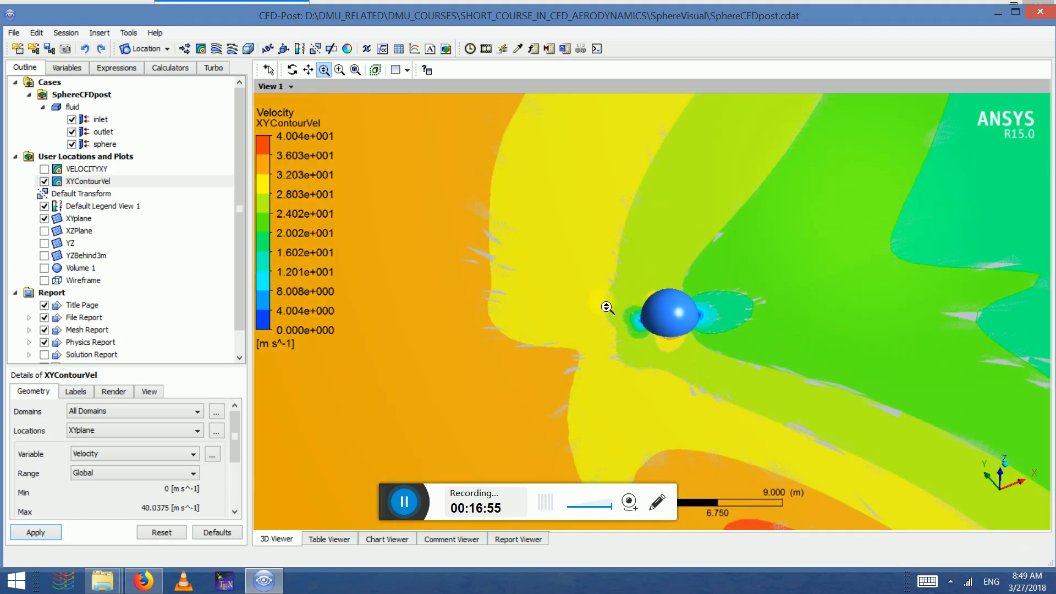
# - Display the VELOCITYXY contour together with XYContourVel
pyautogui.click(44, 182)
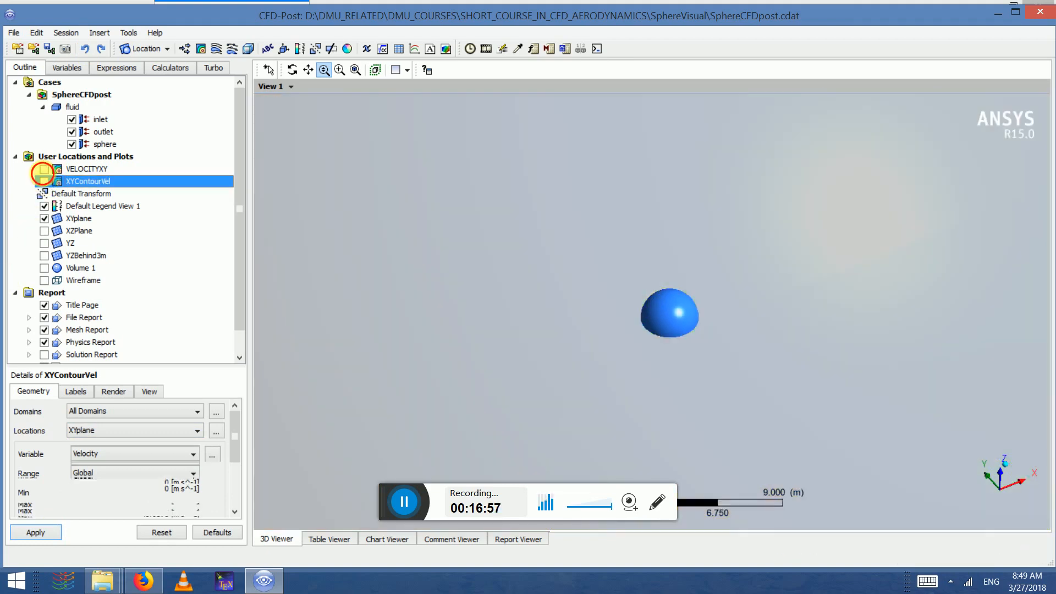
pyautogui.click(44, 169)
pyautogui.click(44, 182)
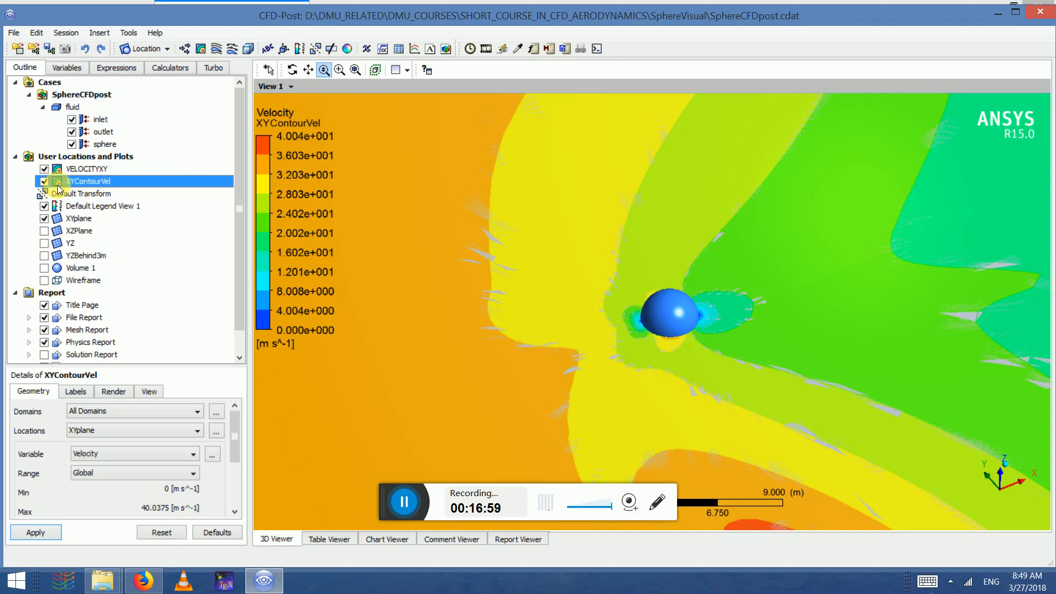
pyautogui.rightClick(58, 185)
pyautogui.click(135, 145)
# - Plot XYContourVel on XZPlane and rotate the model to view both velocity contours around the sphere
pyautogui.click(144, 430)
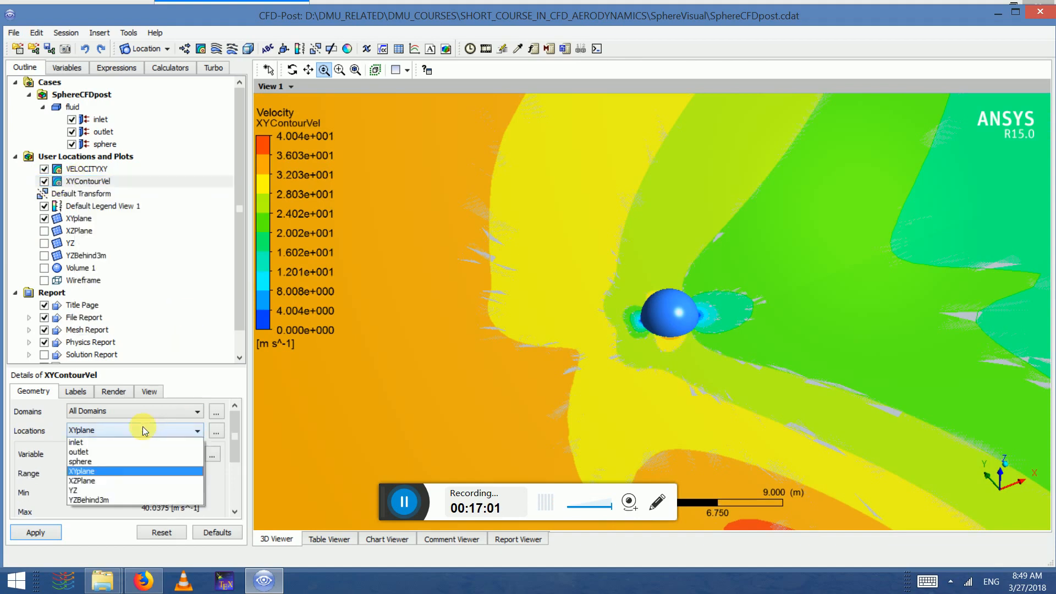
pyautogui.click(83, 481)
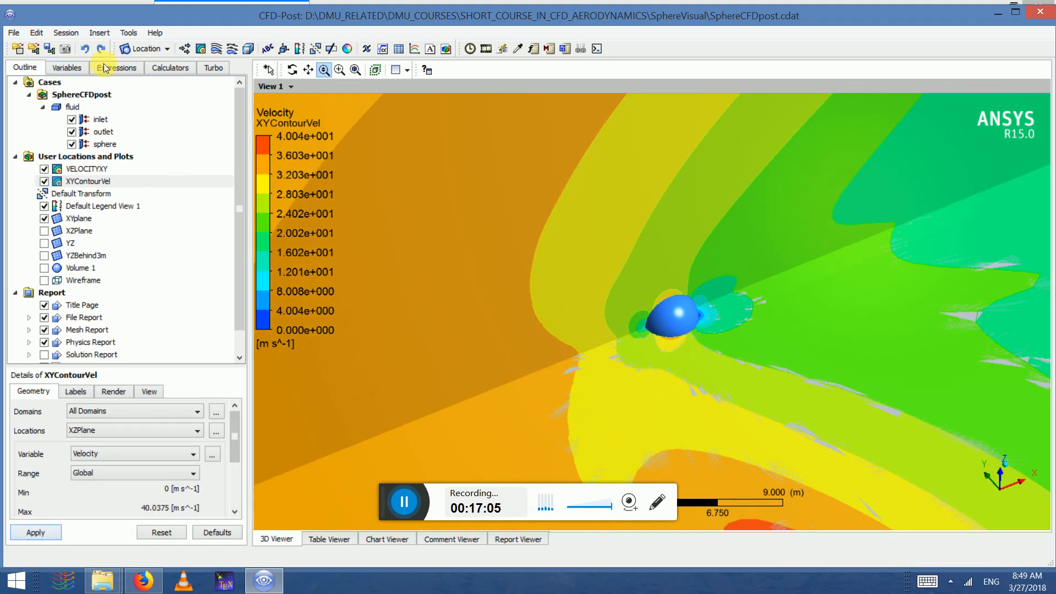
pyautogui.click(292, 70)
pyautogui.moveTo(648, 325); pyautogui.dragTo(655, 353)
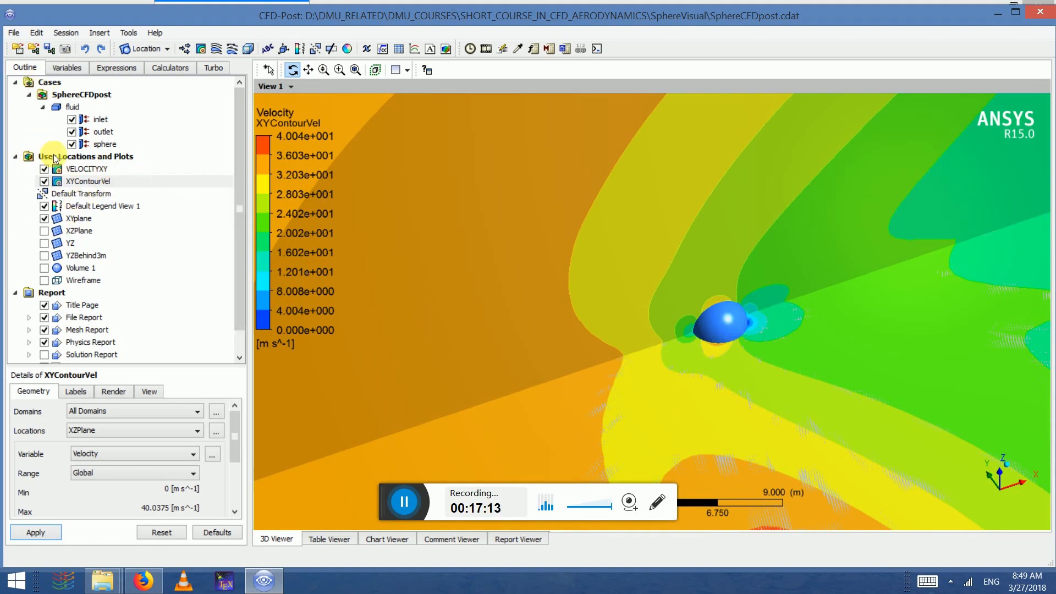
# - Insert a contour named PressureofSphere and generate it on the sphere location with the Pressure variable
pyautogui.click(94, 32)
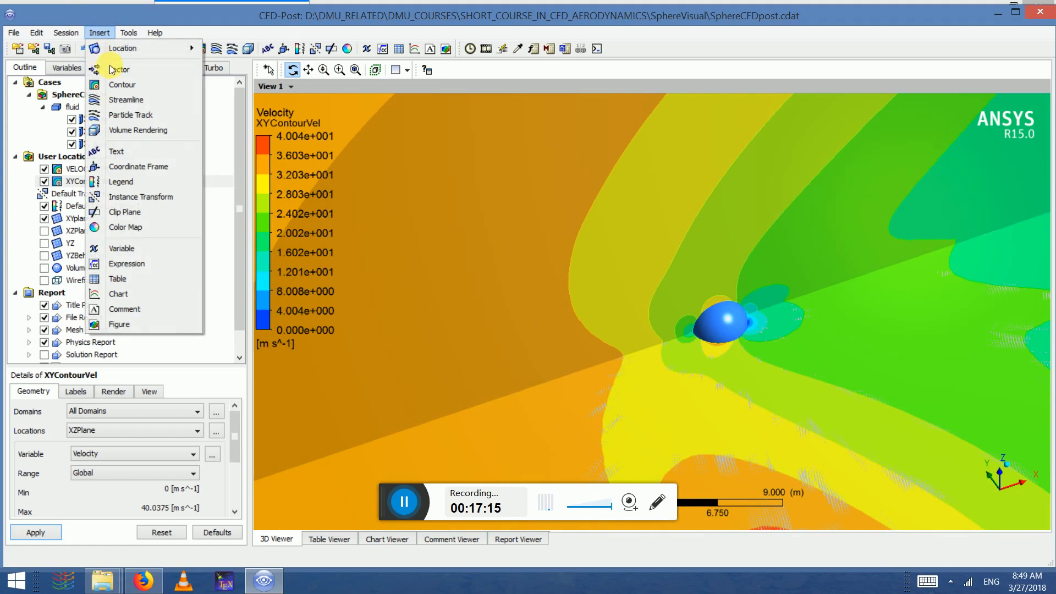
pyautogui.click(120, 87)
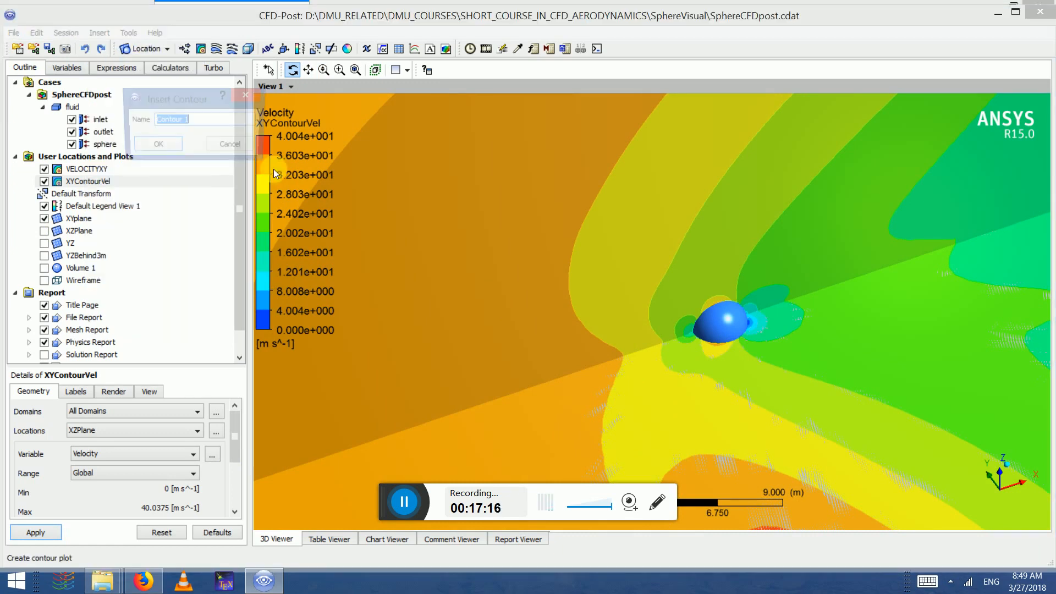
pyautogui.click(171, 146)
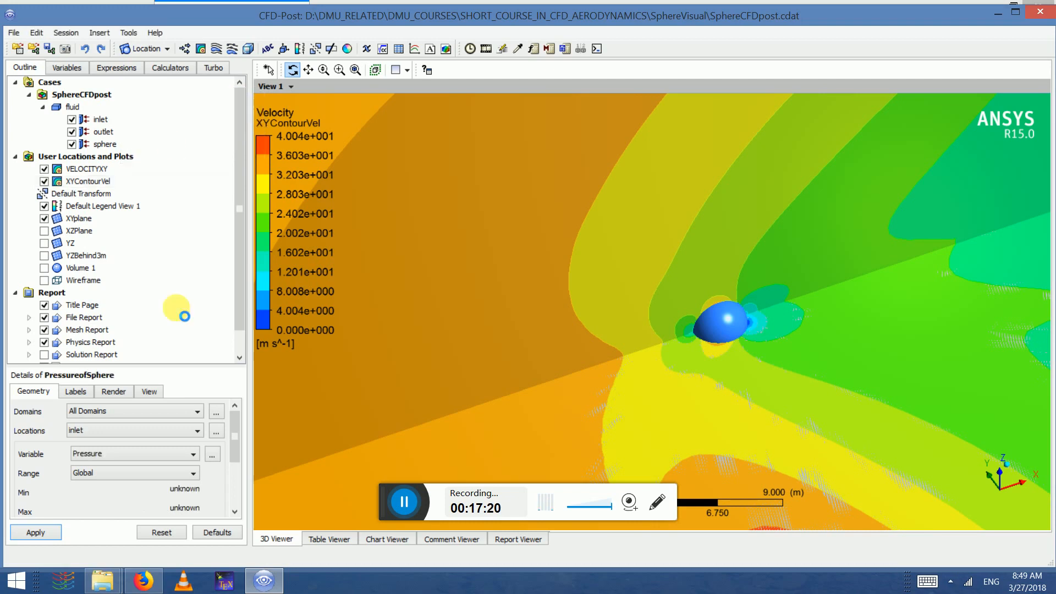
pyautogui.click(152, 432)
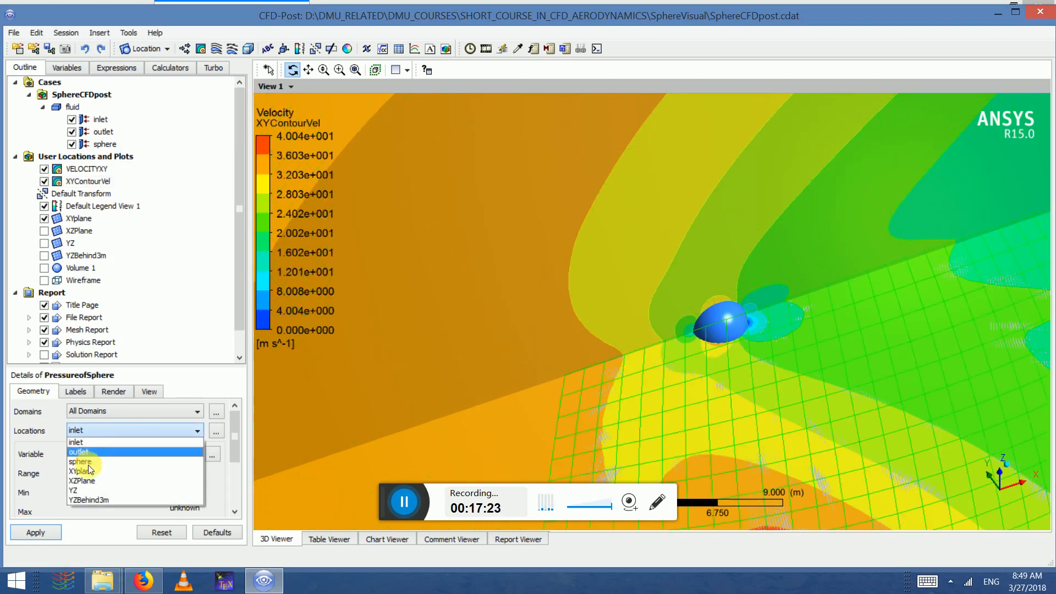
pyautogui.click(98, 462)
pyautogui.moveTo(236, 461); pyautogui.dragTo(189, 465)
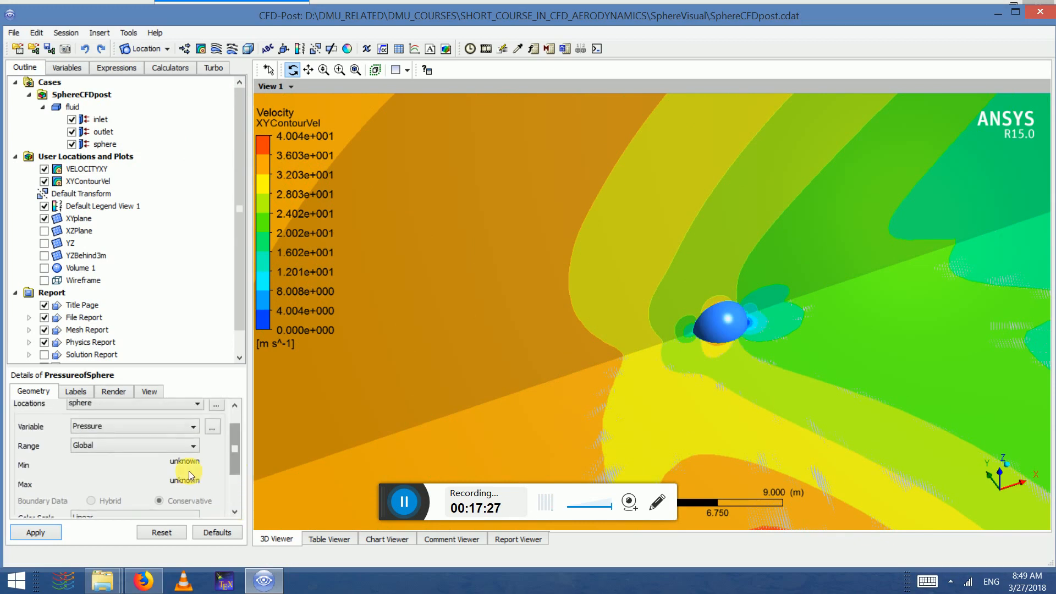
pyautogui.click(36, 532)
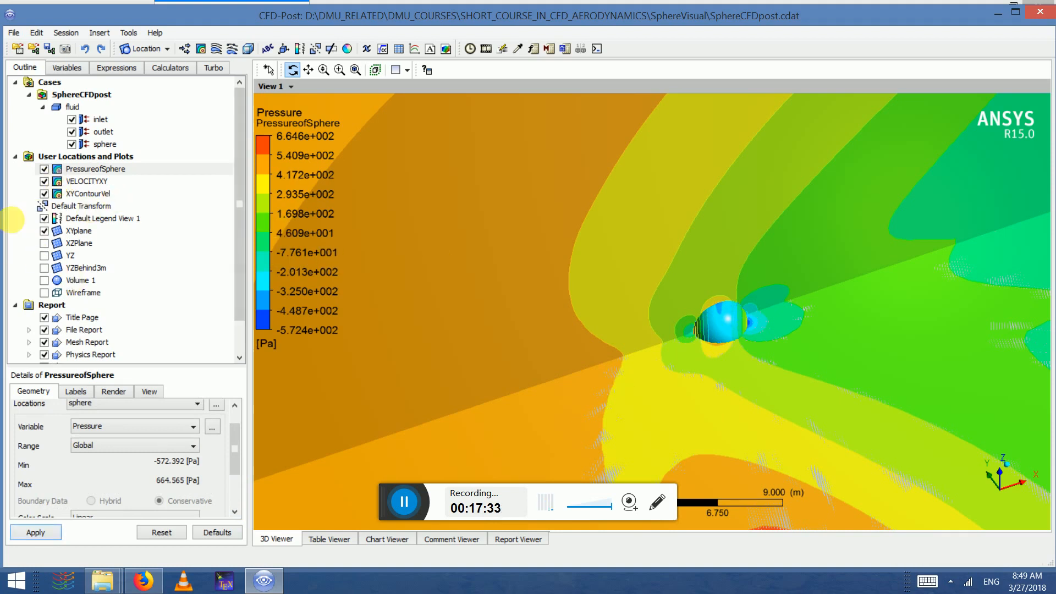
# - Hide the VELOCITYXY and XYContourVel contours and the XYplane so only the sphere's pressure contour is displayed
pyautogui.click(44, 181)
pyautogui.click(44, 193)
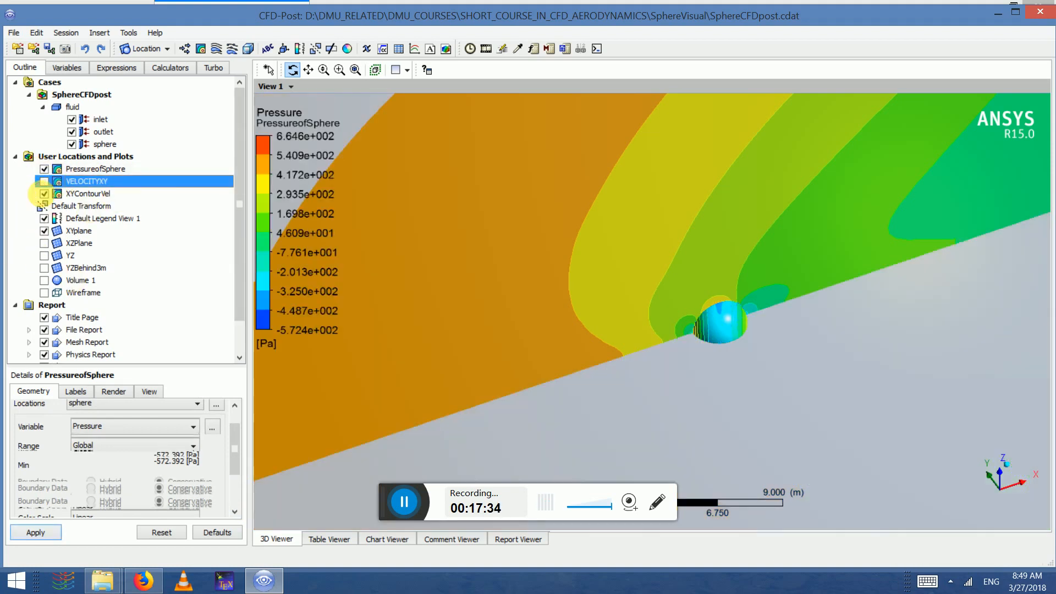
pyautogui.moveTo(733, 372); pyautogui.dragTo(770, 352)
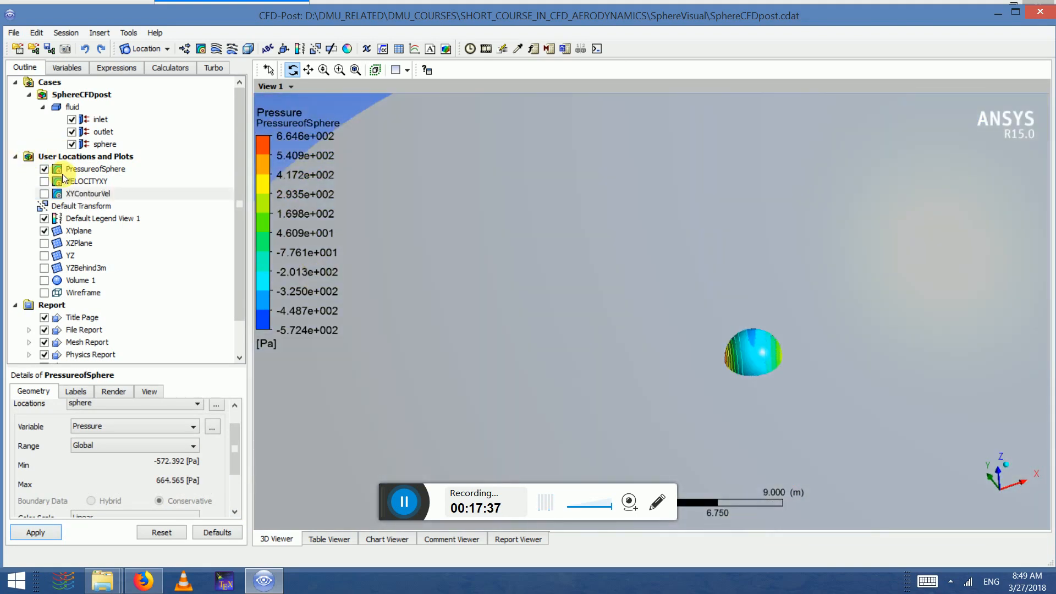
pyautogui.click(44, 231)
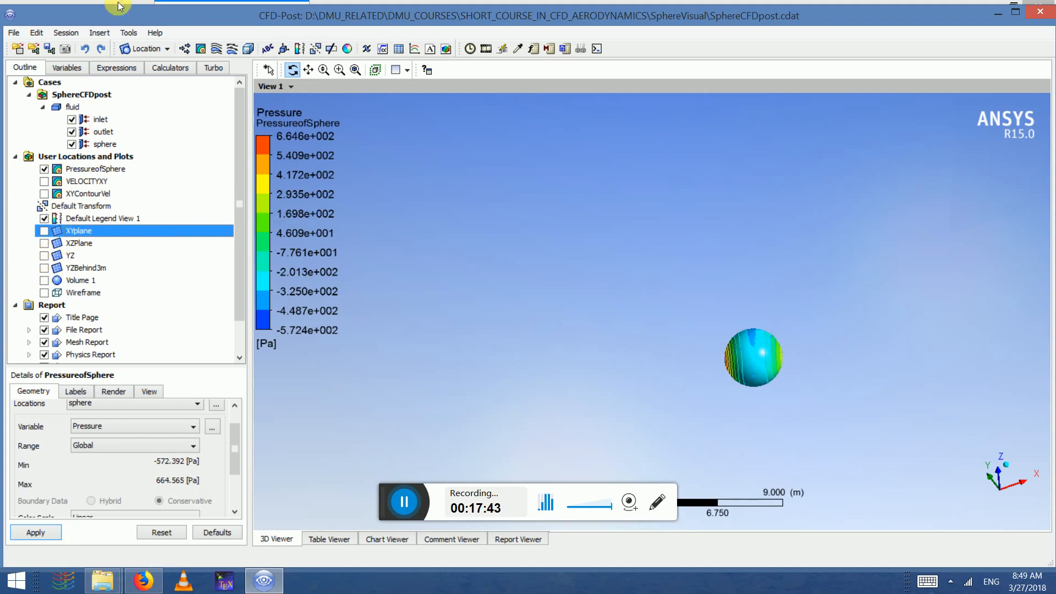
# - Insert a vector plot named VEctorofVelocityBehindTheSphere
pyautogui.click(100, 33)
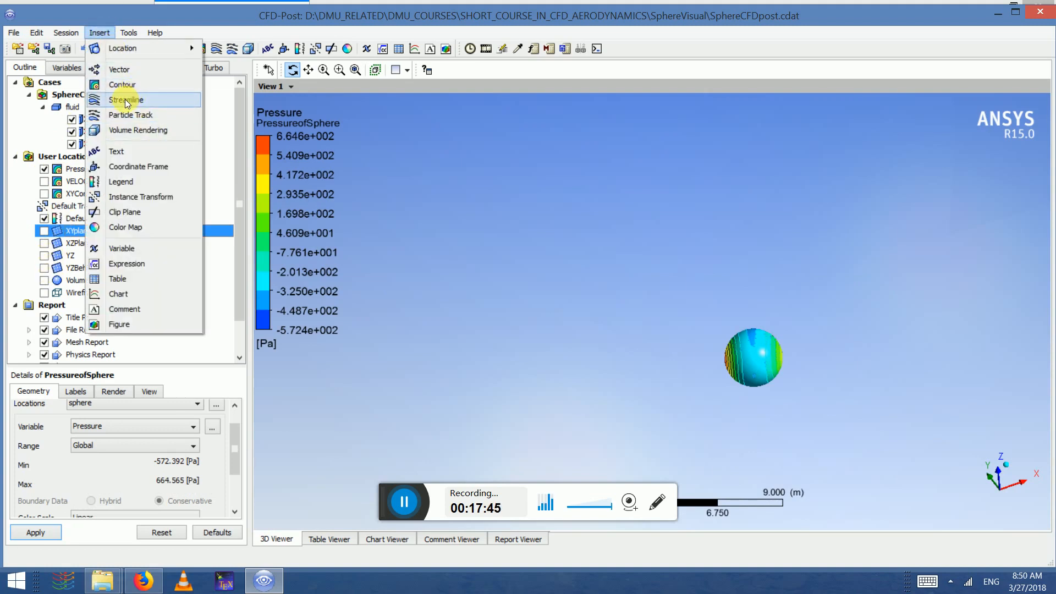
pyautogui.click(119, 70)
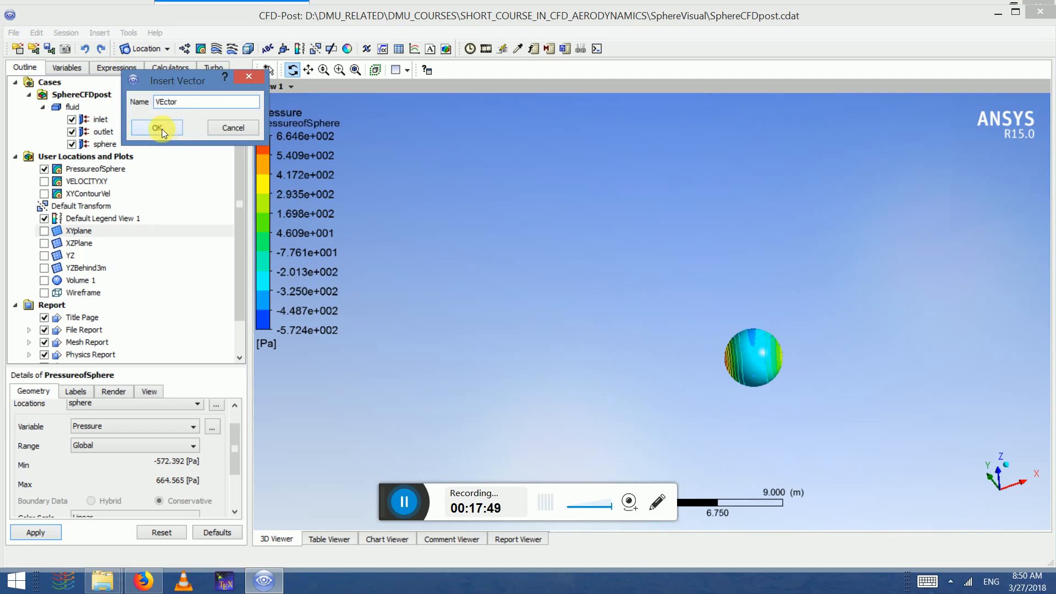
pyautogui.write('VEctorofVelocityBehind')
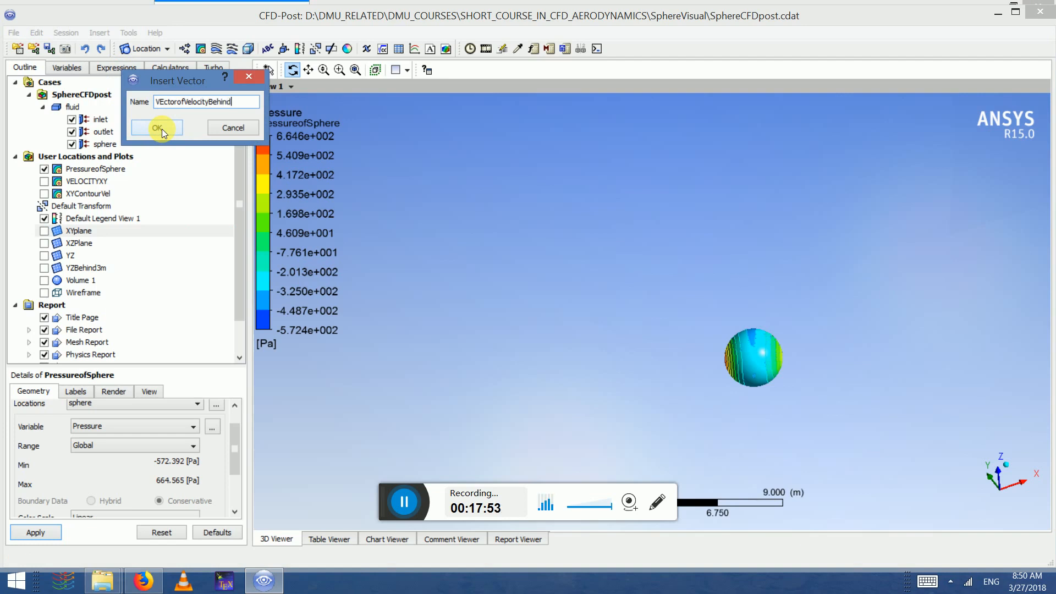
pyautogui.write('TheSphere')
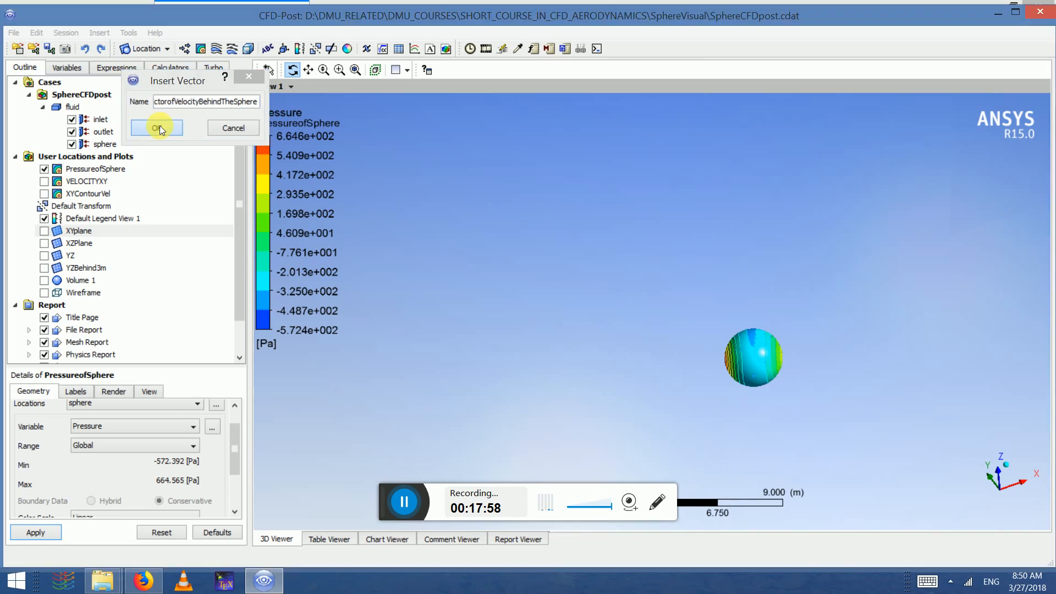
pyautogui.click(158, 128)
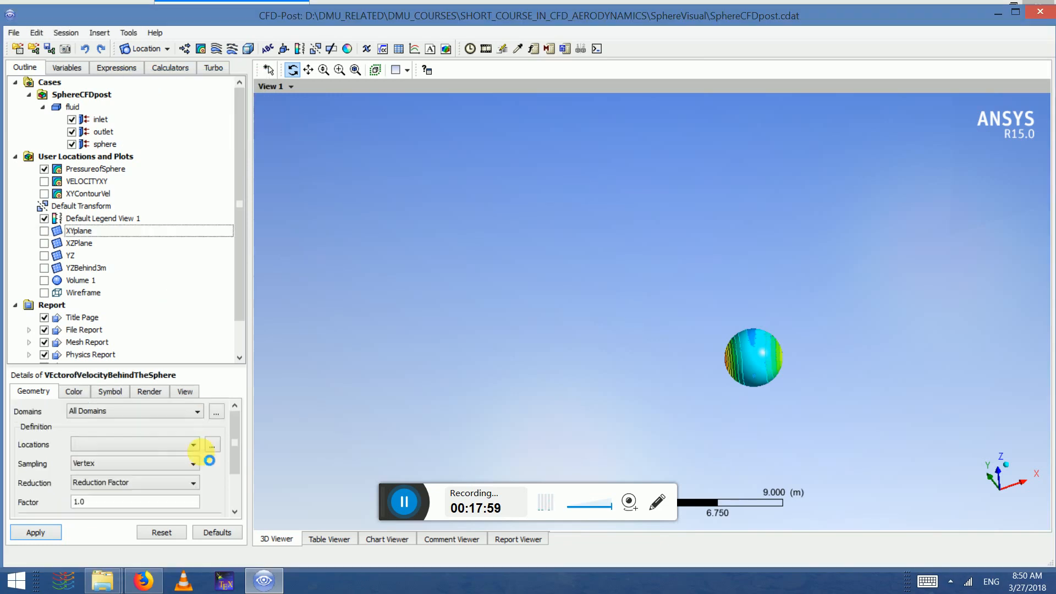
# - Plot the vectors on the YZBehind3m plane using Vertex sampling and the Velocity variable, and view them around the sphere
pyautogui.click(109, 448)
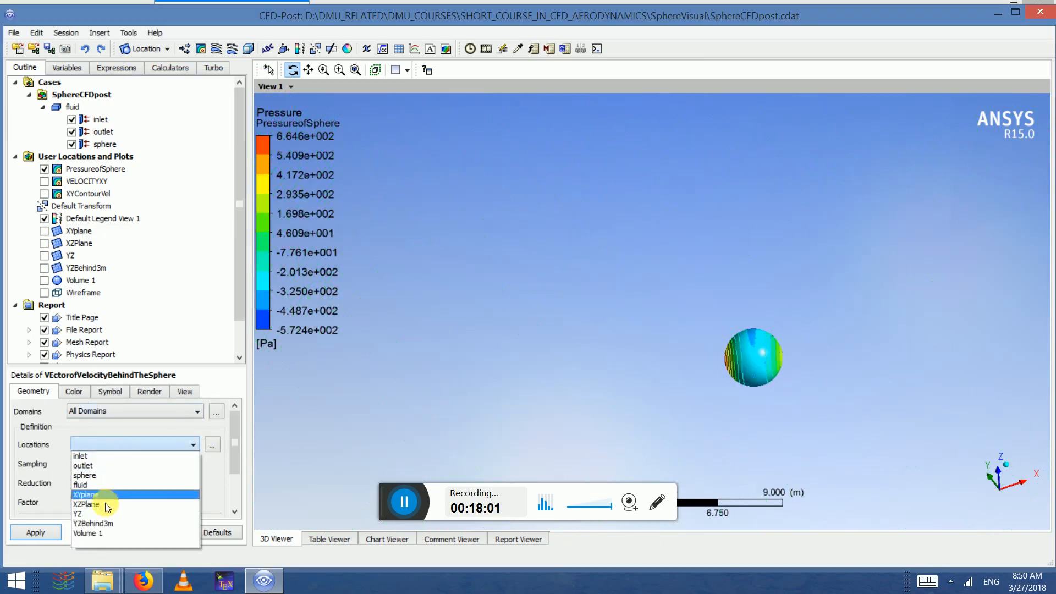
pyautogui.click(100, 523)
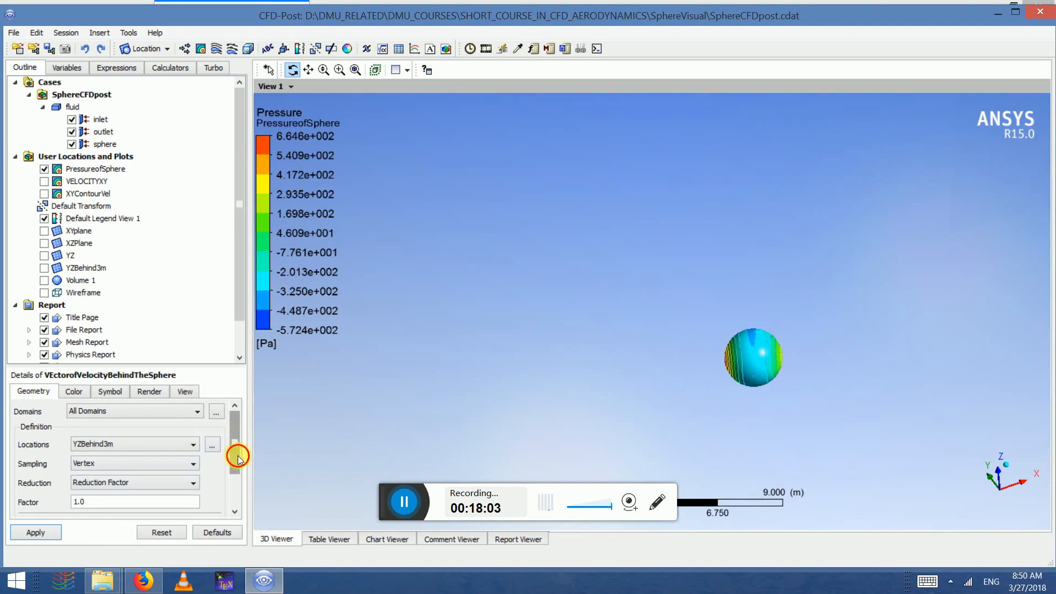
pyautogui.moveTo(238, 458); pyautogui.dragTo(229, 495)
pyautogui.click(114, 463)
pyautogui.click(114, 471)
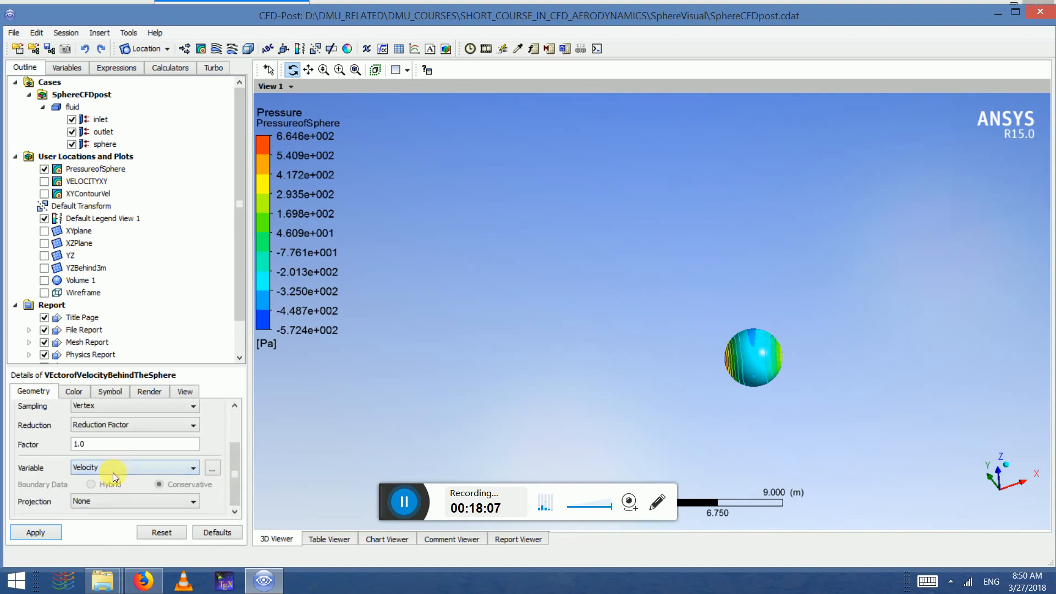
pyautogui.click(126, 467)
pyautogui.click(125, 467)
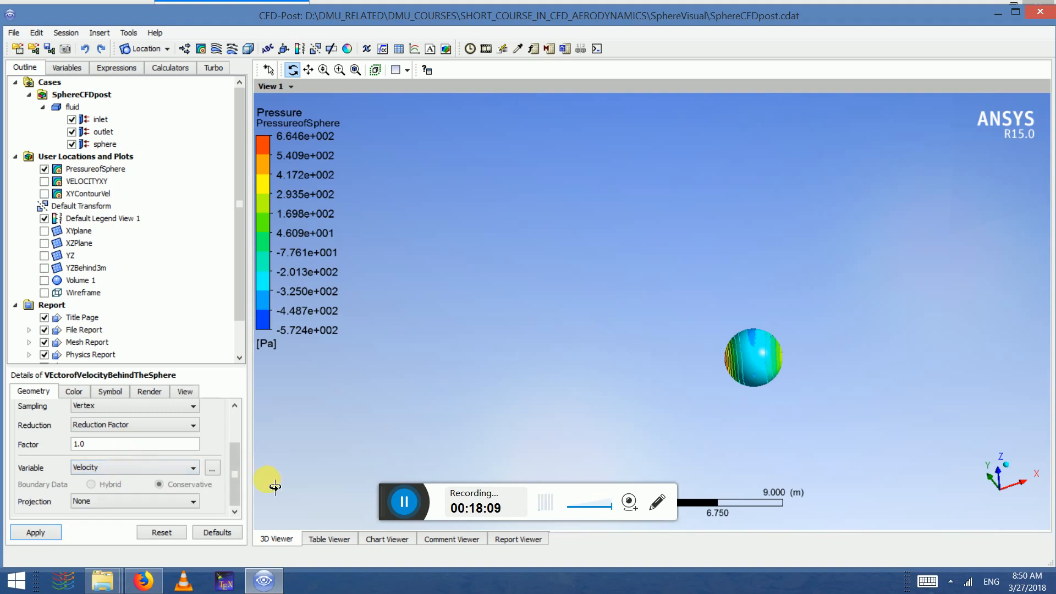
pyautogui.moveTo(239, 457)
pyautogui.mouseDown()
pyautogui.moveTo(239, 414)
pyautogui.moveTo(238, 437)
pyautogui.mouseUp()
pyautogui.click(122, 443)
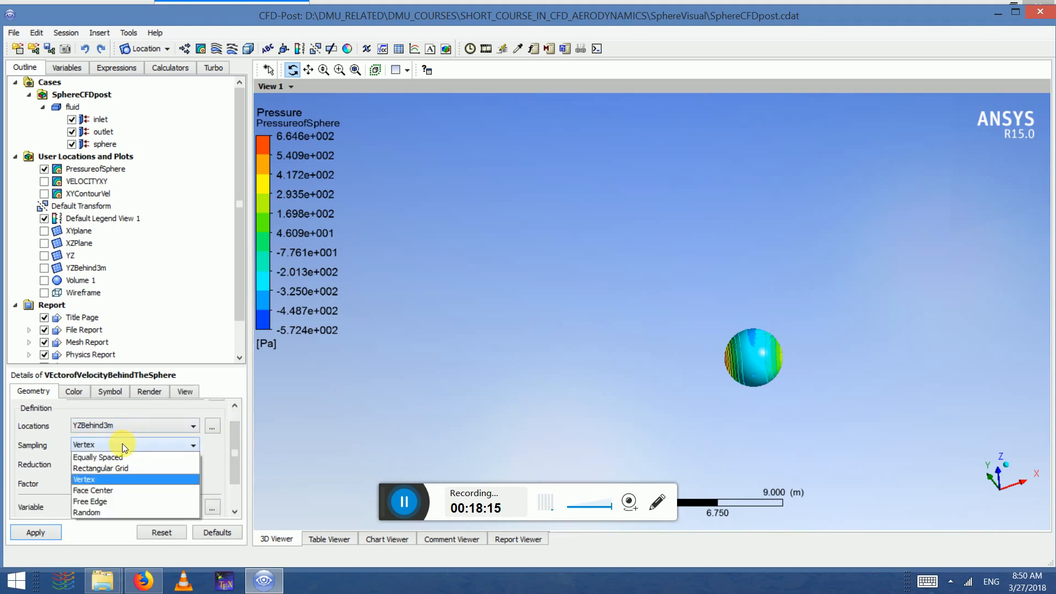
pyautogui.click(123, 444)
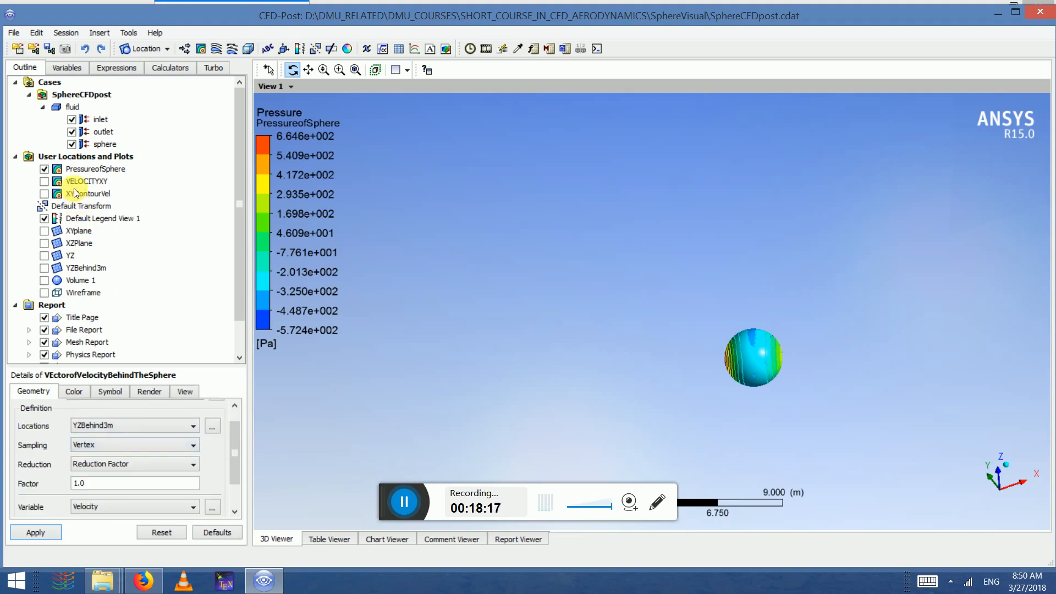
pyautogui.click(44, 169)
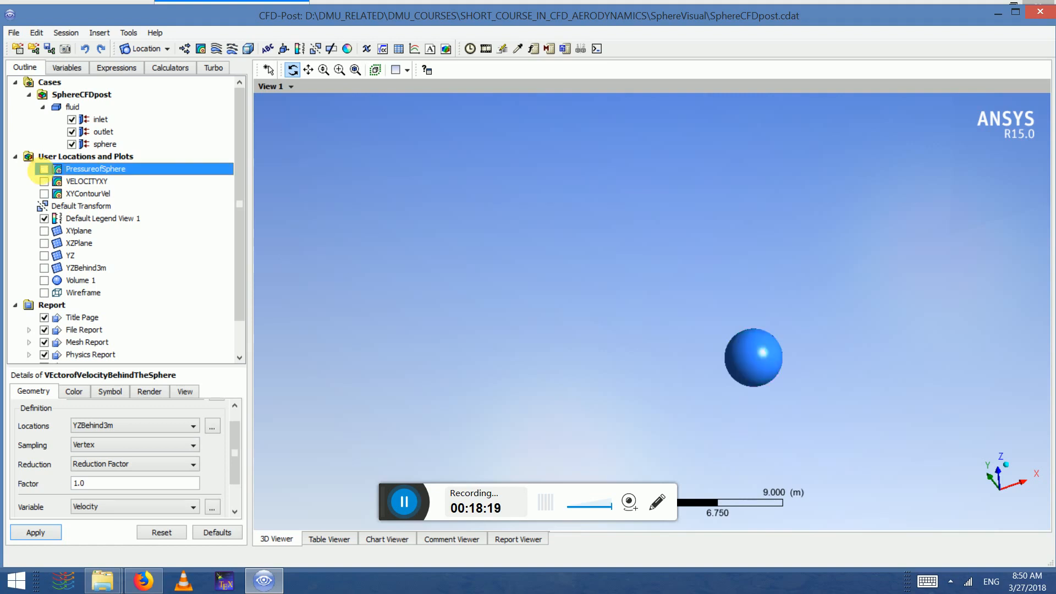
pyautogui.click(44, 169)
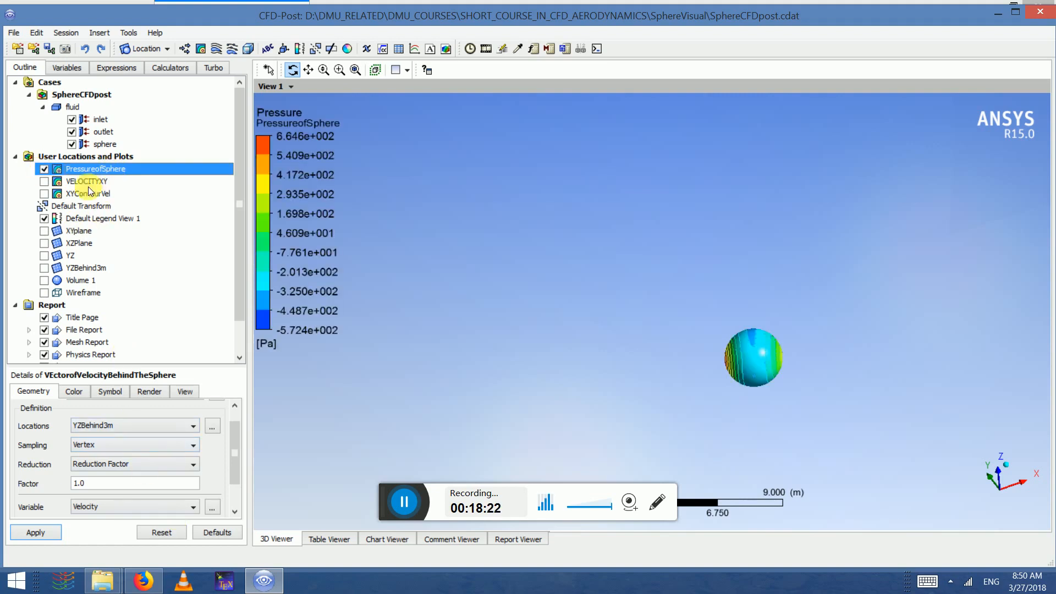
pyautogui.click(34, 531)
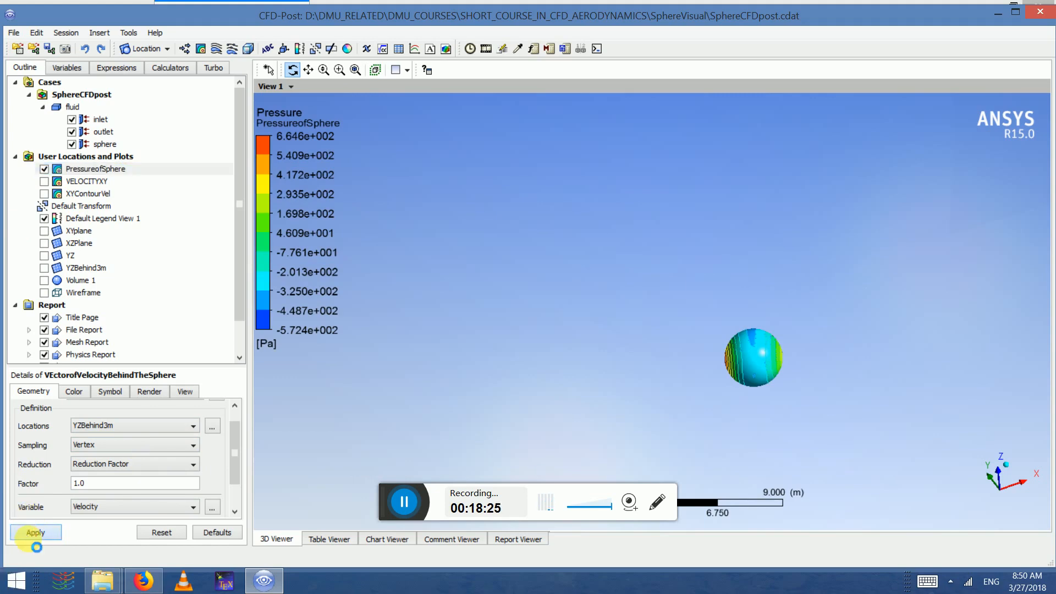
pyautogui.moveTo(741, 311); pyautogui.dragTo(770, 313)
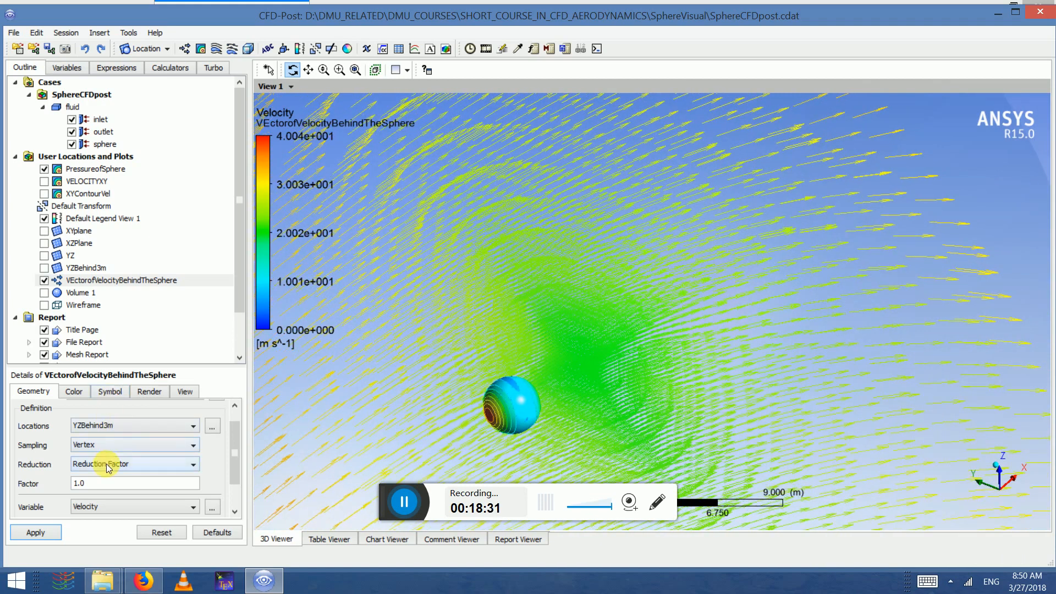
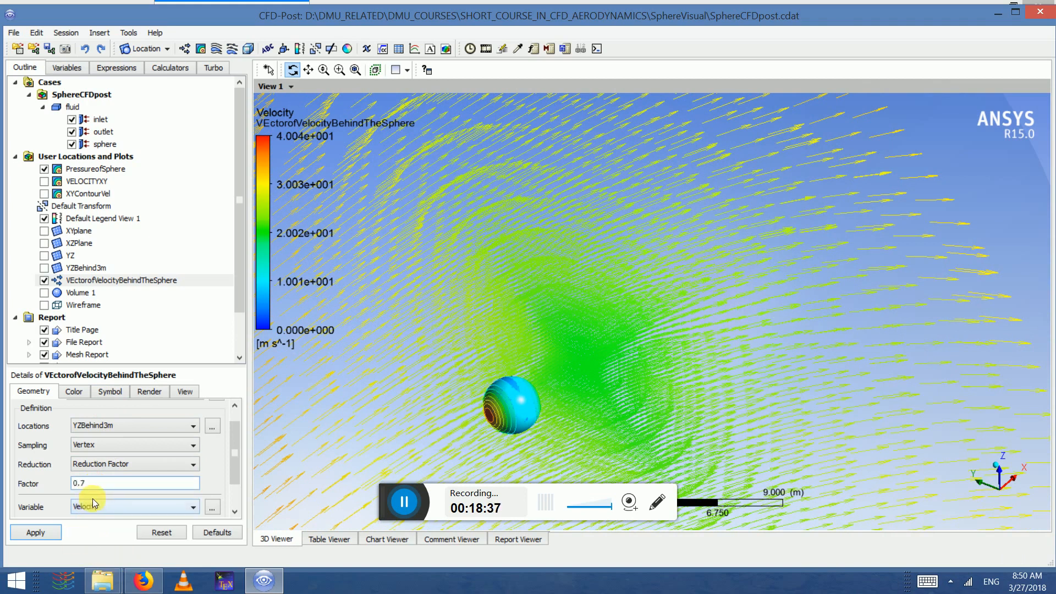
# - Try a reduction factor of 0.7 for the vector plot and inspect the vectors behind the sphere from other angles
pyautogui.click(36, 534)
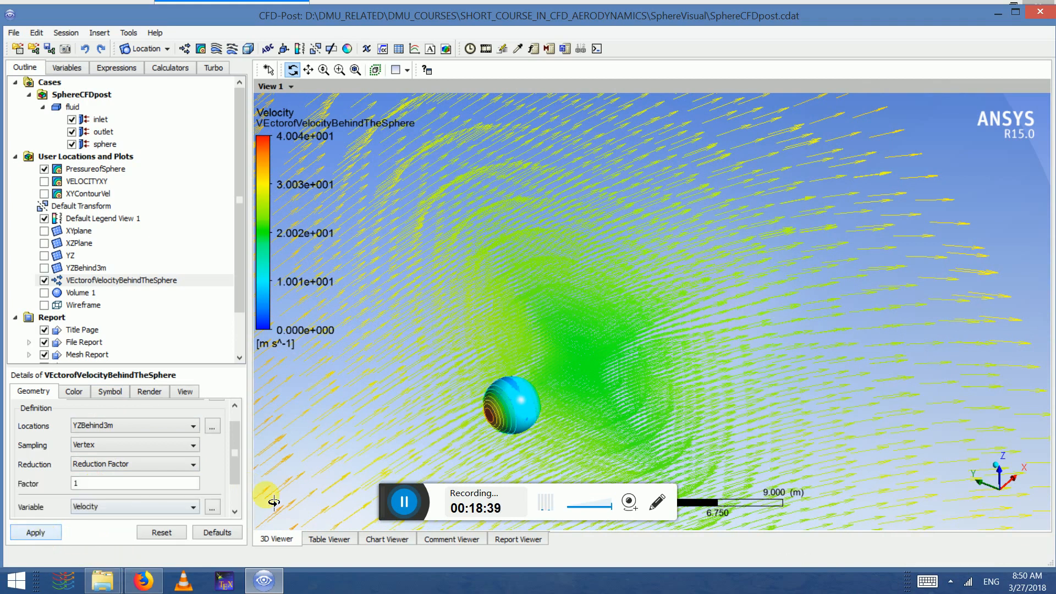
pyautogui.moveTo(708, 366); pyautogui.dragTo(553, 410)
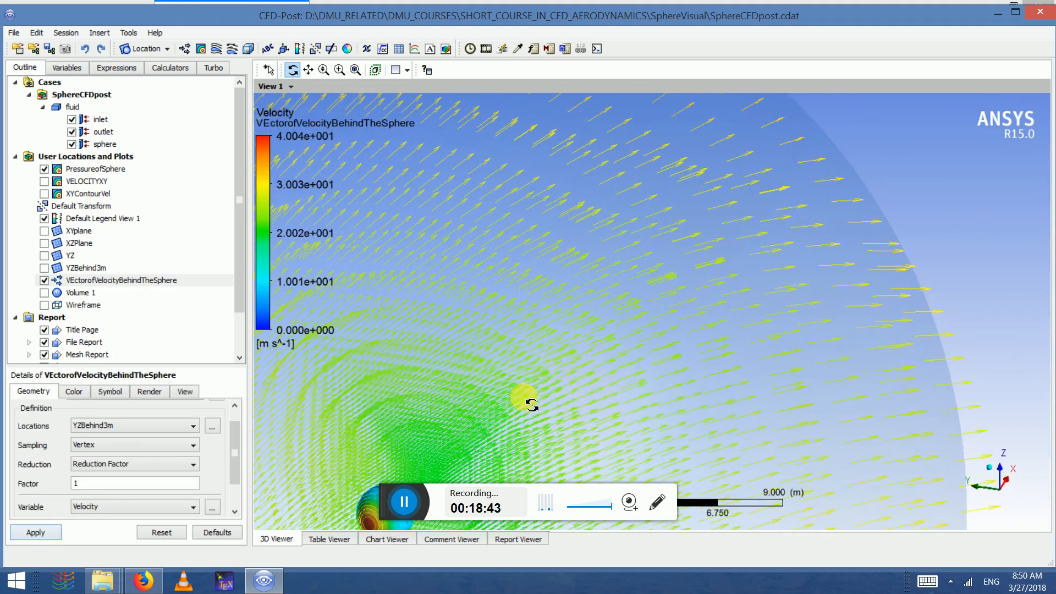
pyautogui.click(308, 70)
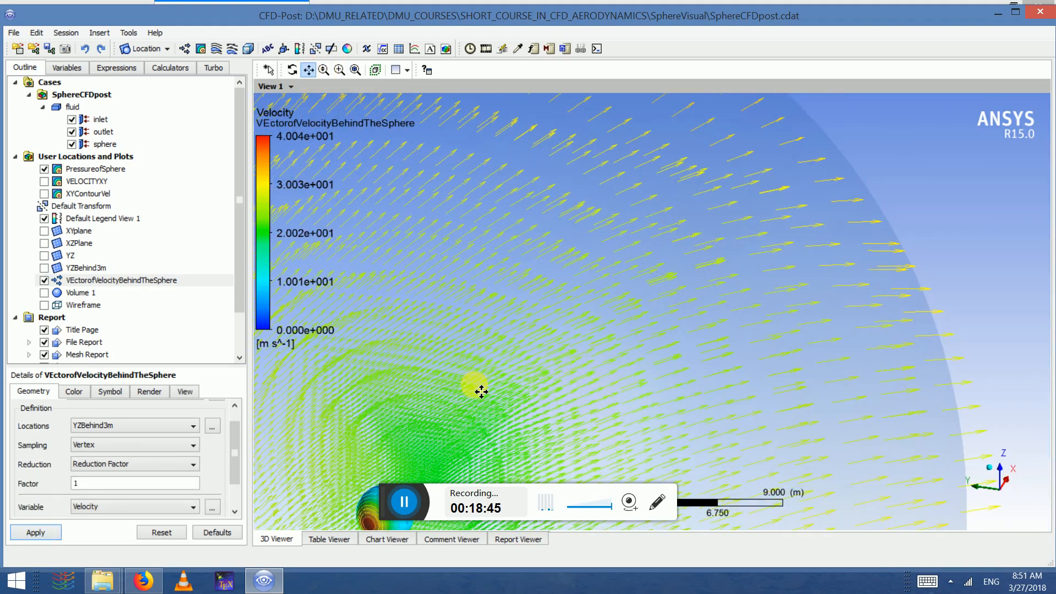
pyautogui.moveTo(478, 389); pyautogui.dragTo(539, 309)
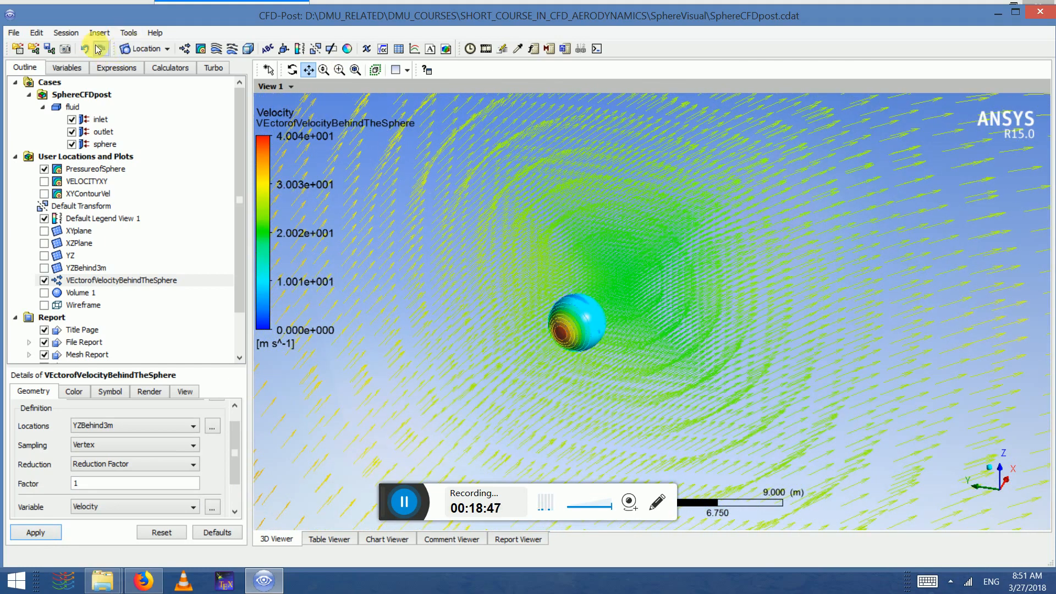
pyautogui.click(292, 70)
pyautogui.moveTo(564, 278); pyautogui.dragTo(590, 282)
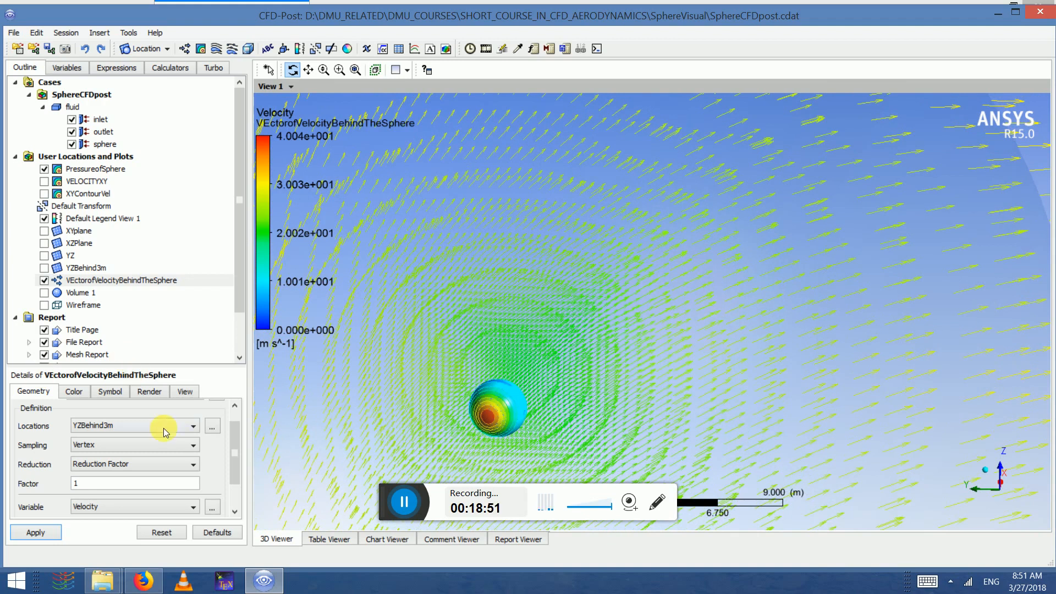
# - Switch the vector plot's sampling to Equally Spaced and set the number of points to 400
pyautogui.click(114, 448)
pyautogui.click(108, 462)
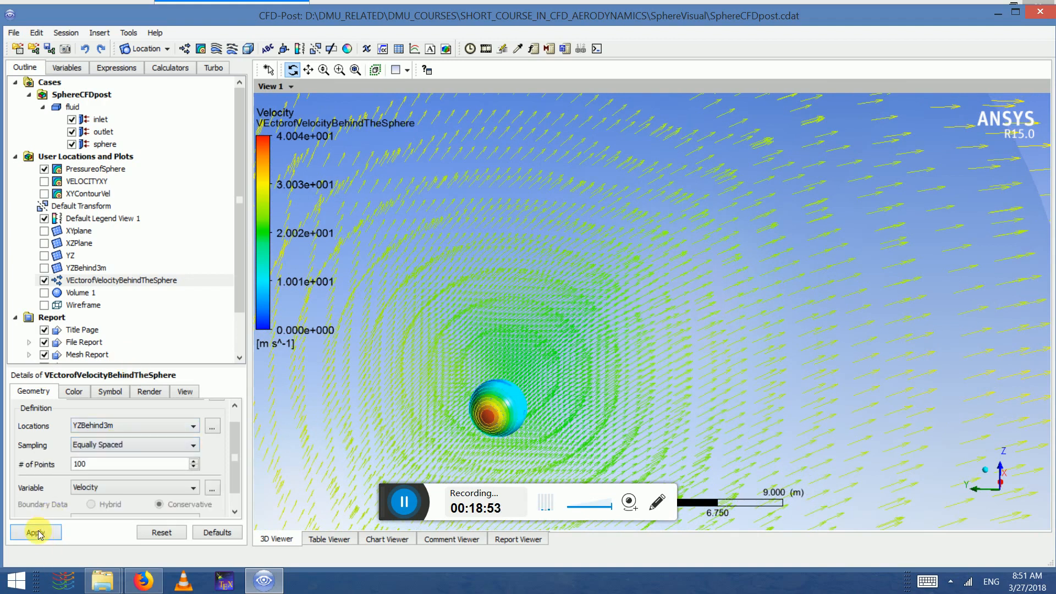
pyautogui.click(39, 534)
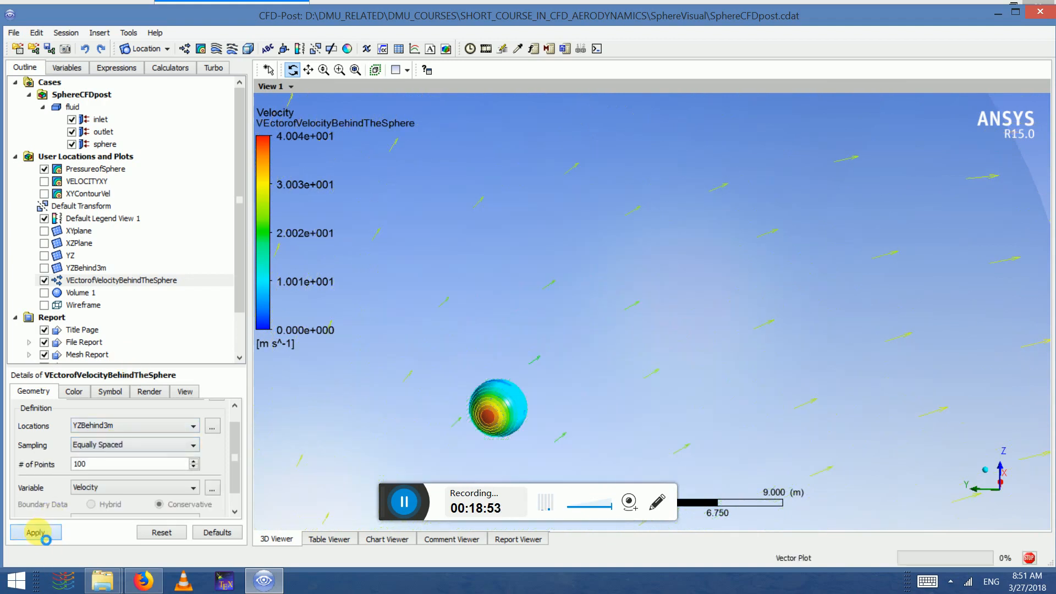
pyautogui.click(89, 448)
pyautogui.click(94, 450)
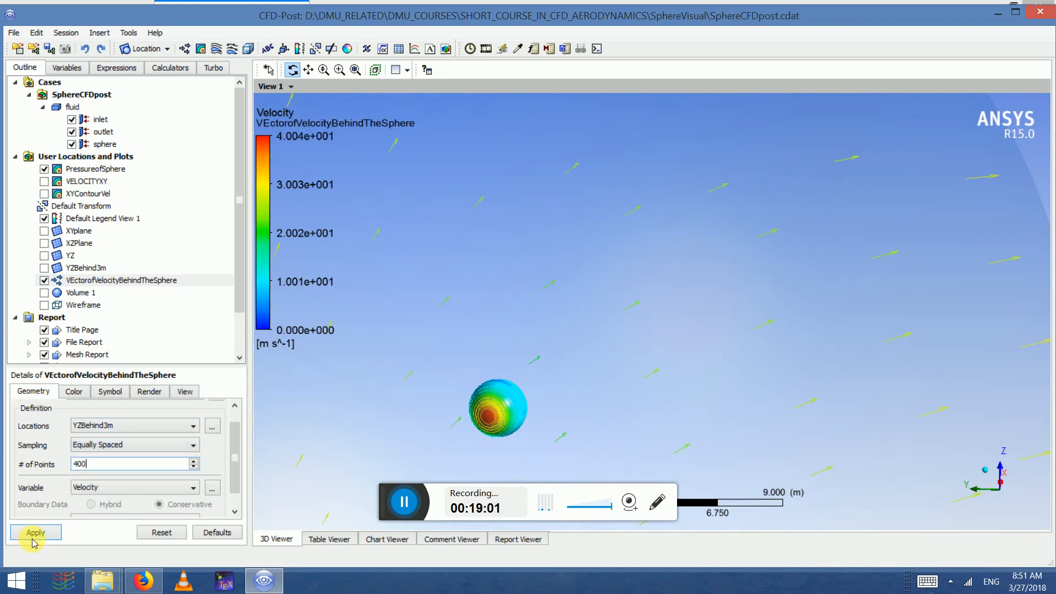
pyautogui.moveTo(490, 385); pyautogui.dragTo(523, 326)
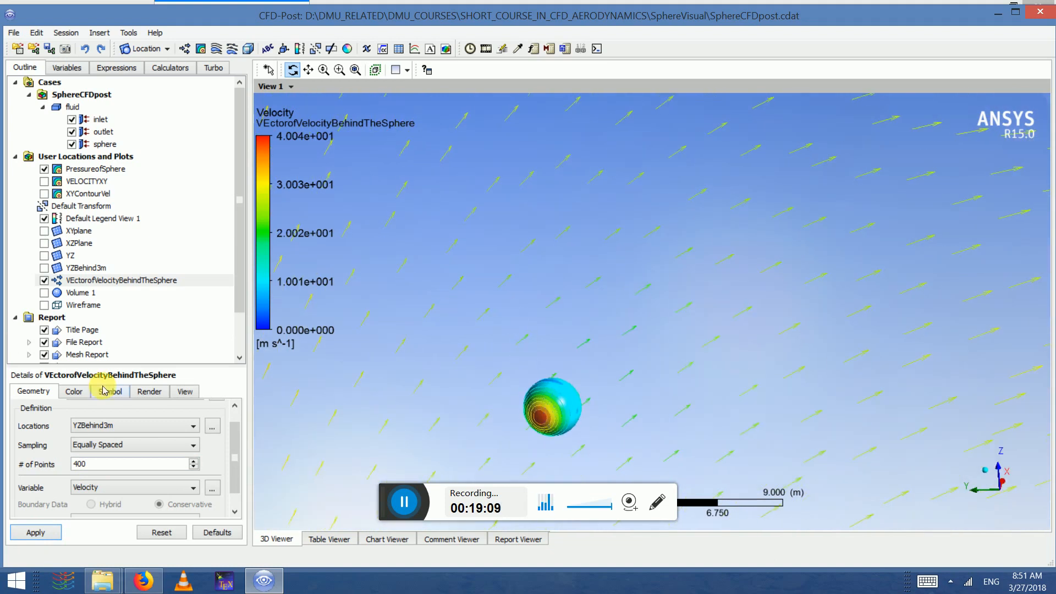
pyautogui.click(150, 495)
pyautogui.click(150, 495)
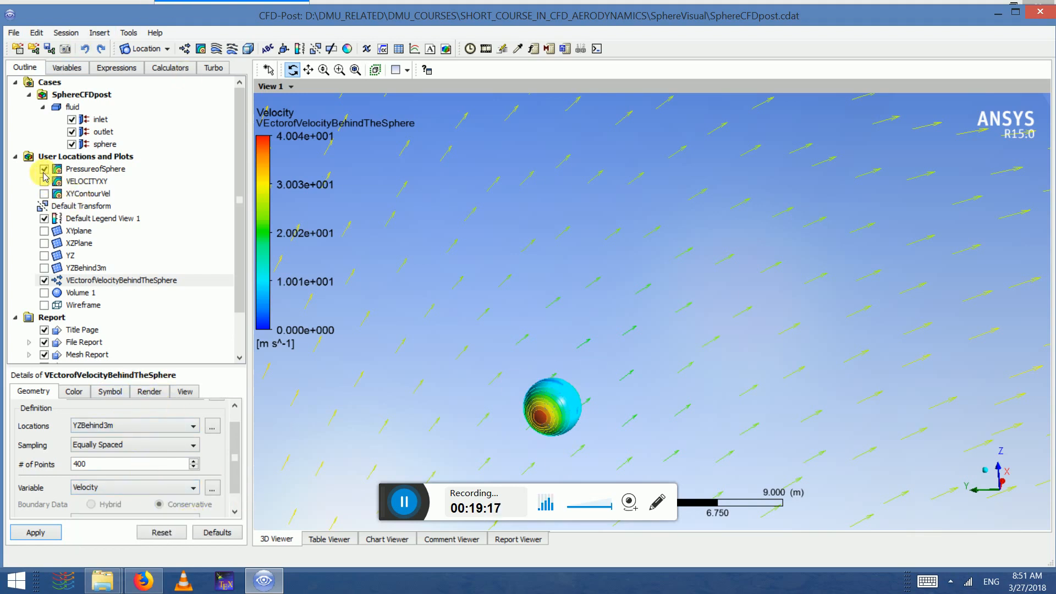
# - Hide the velocity vector plot and insert a new contour named Contour 1
pyautogui.click(45, 280)
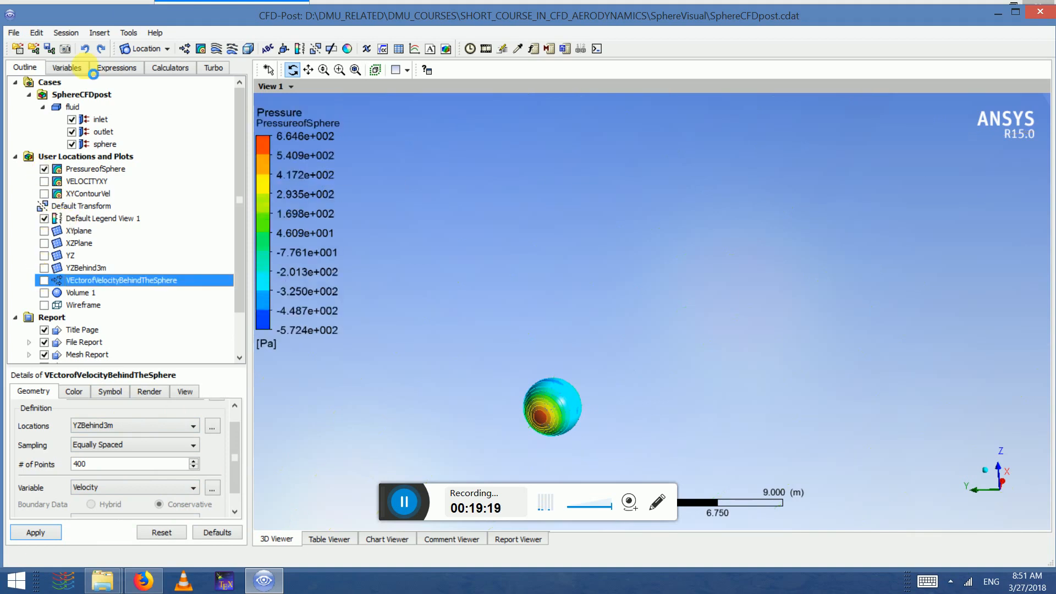
pyautogui.click(105, 32)
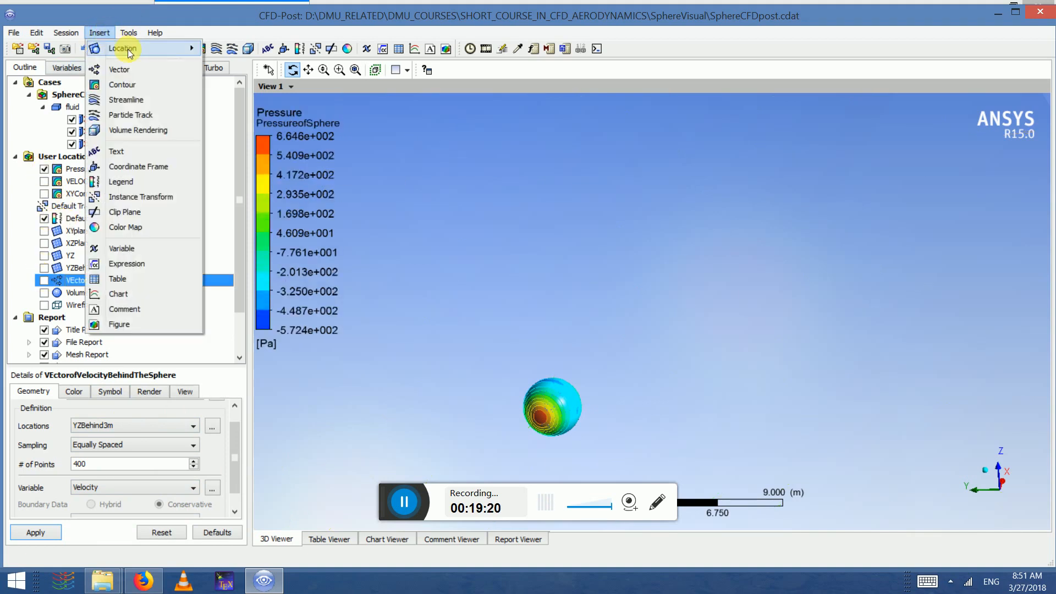
pyautogui.click(120, 85)
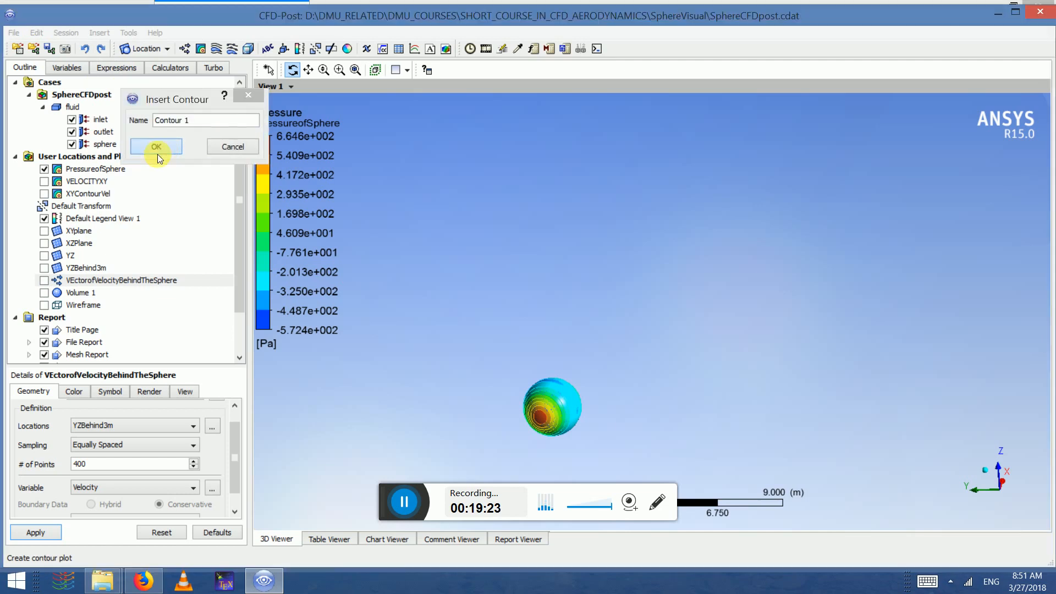
pyautogui.click(157, 146)
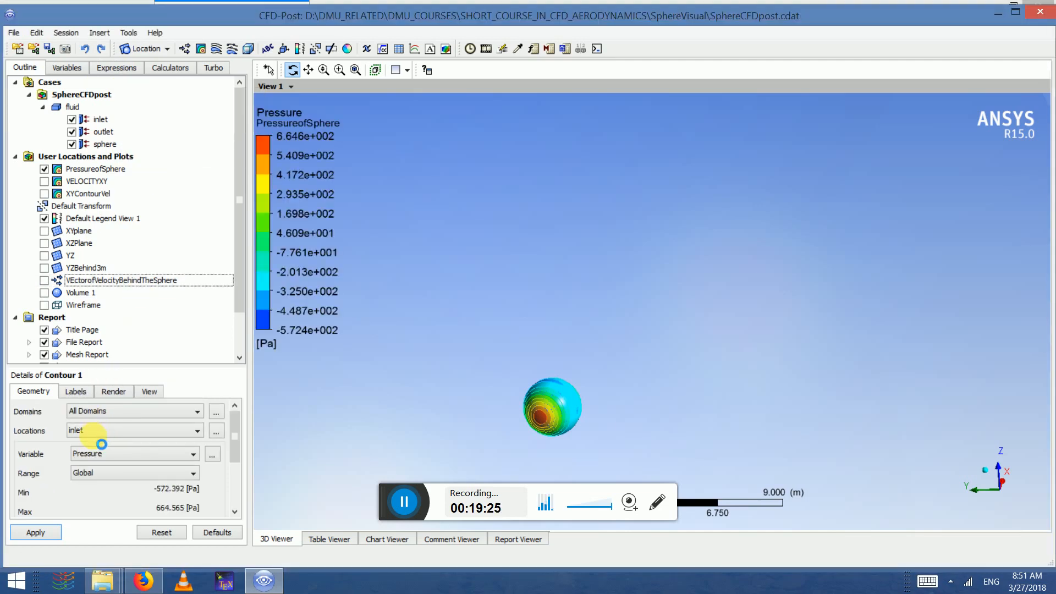
# - Generate Contour 1 on the YZBehind3m plane with the Pressure variable
pyautogui.click(92, 431)
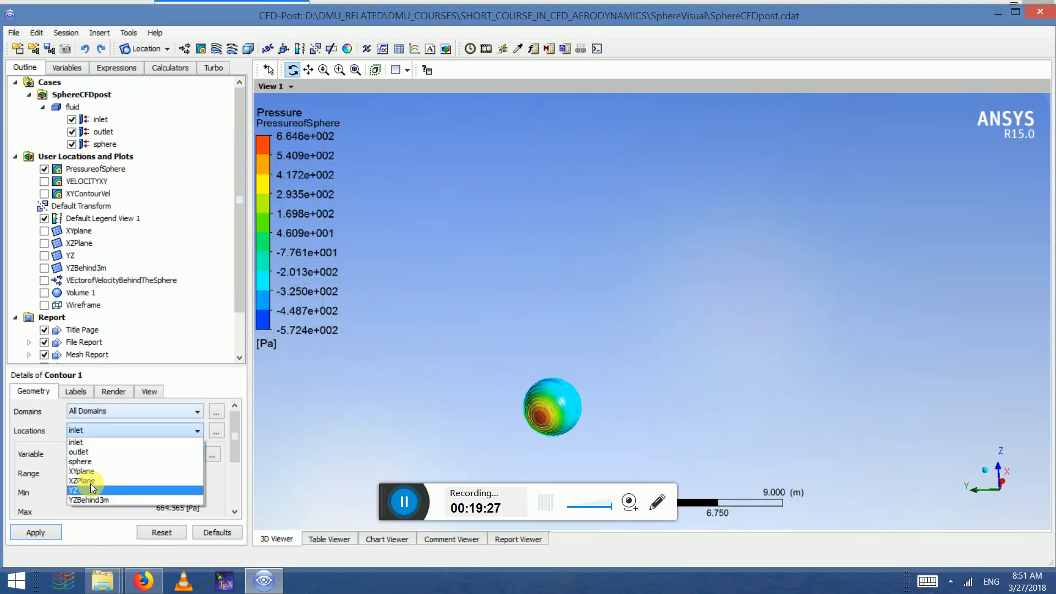
pyautogui.click(89, 501)
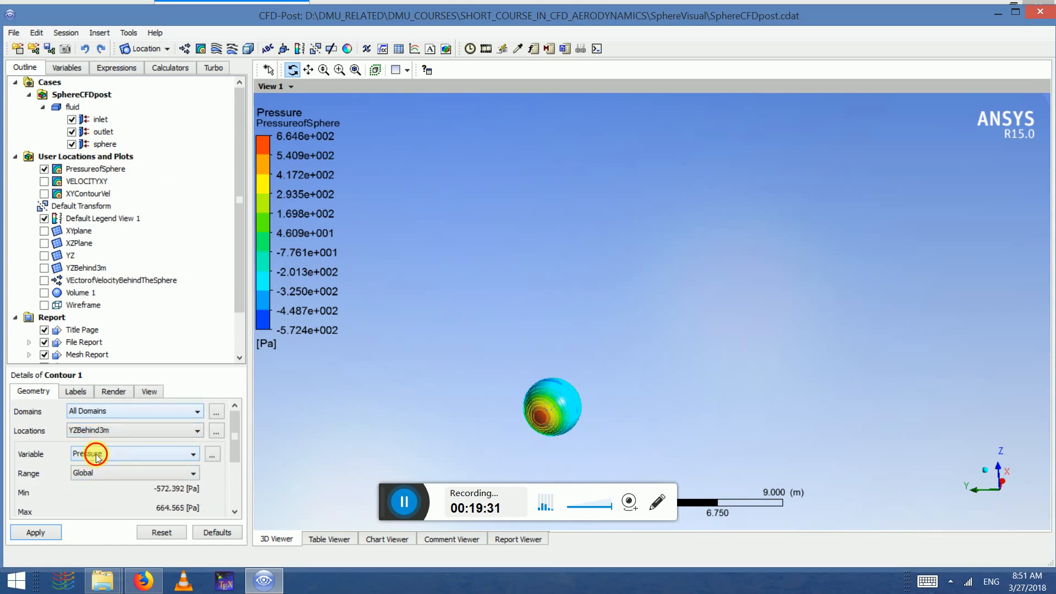
pyautogui.click(48, 533)
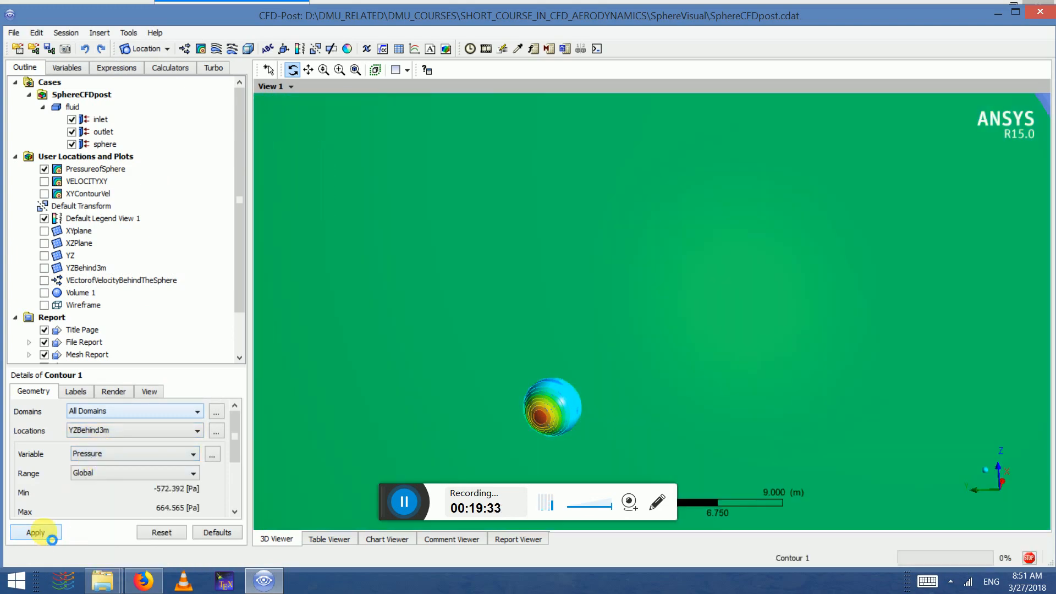
pyautogui.moveTo(448, 441); pyautogui.dragTo(556, 368)
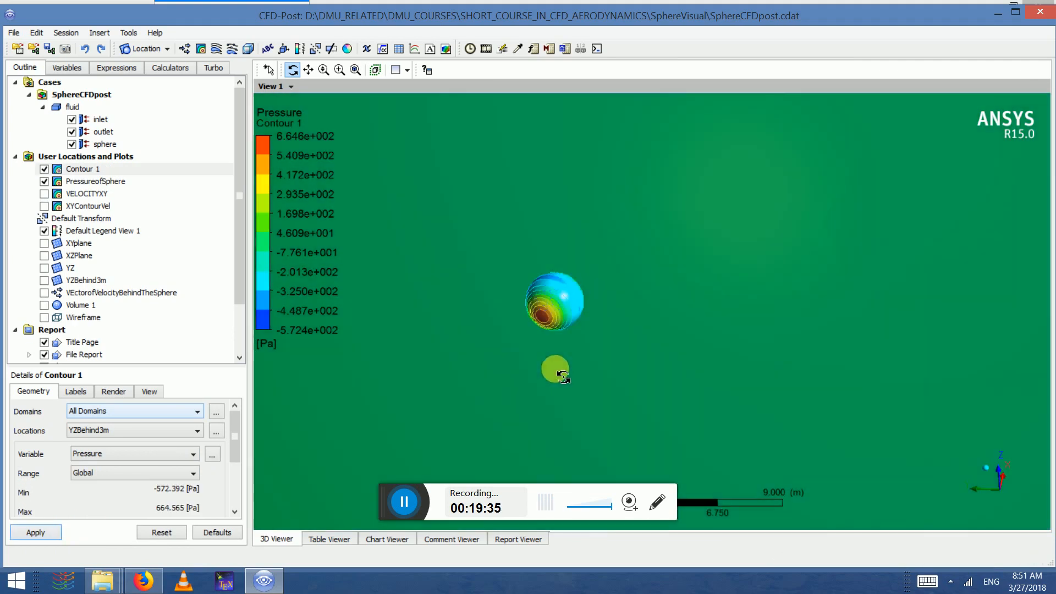
# - Change Contour 1's variable to Velocity, update the plot and view the contour behind the sphere
pyautogui.click(90, 458)
pyautogui.scroll(10, 100, 480)
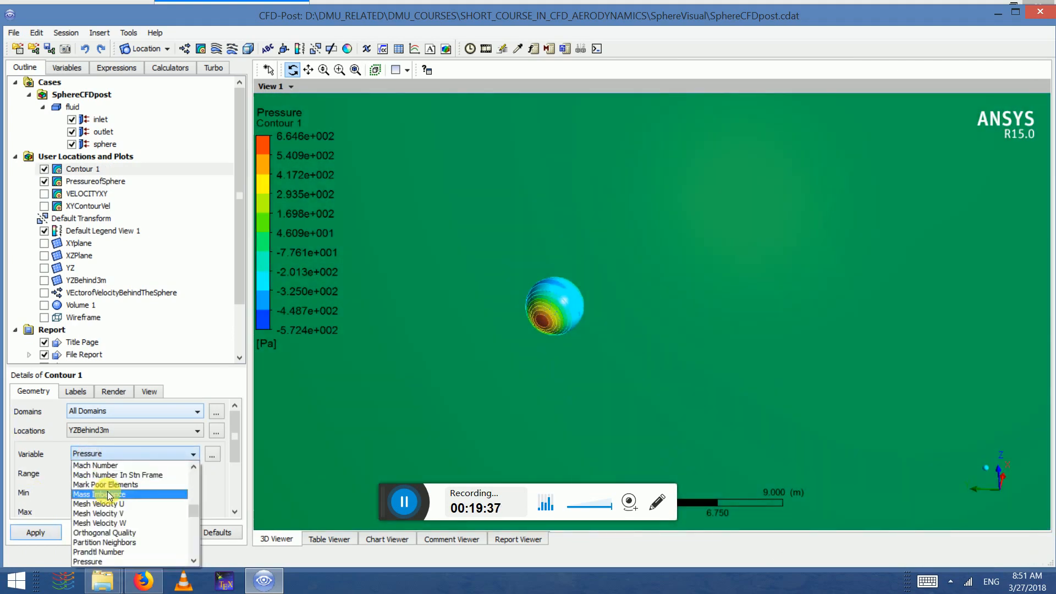
pyautogui.scroll(-12, 103, 489)
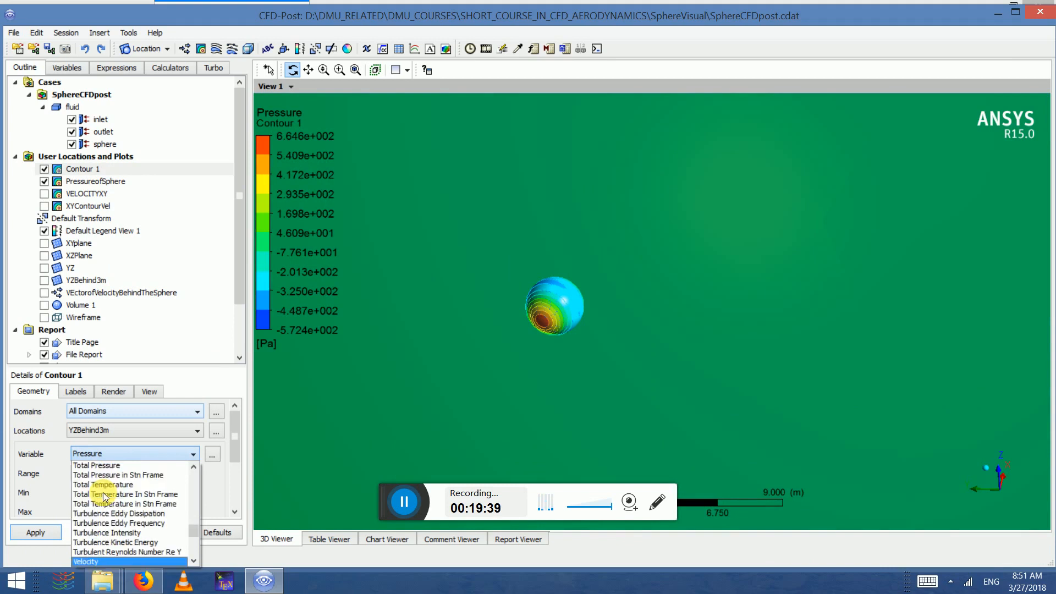
pyautogui.press('Return')
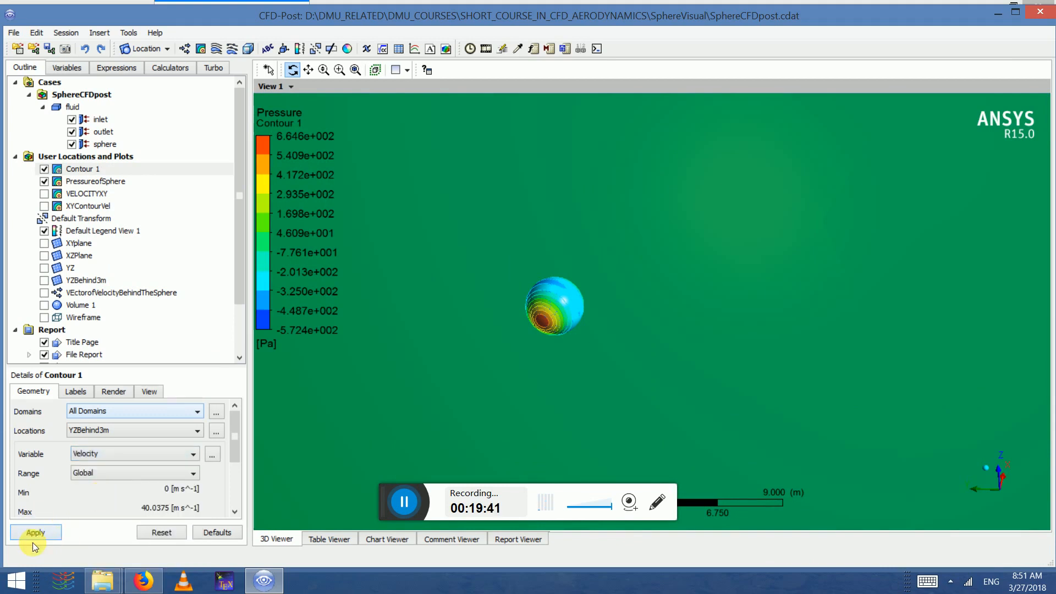
pyautogui.click(35, 532)
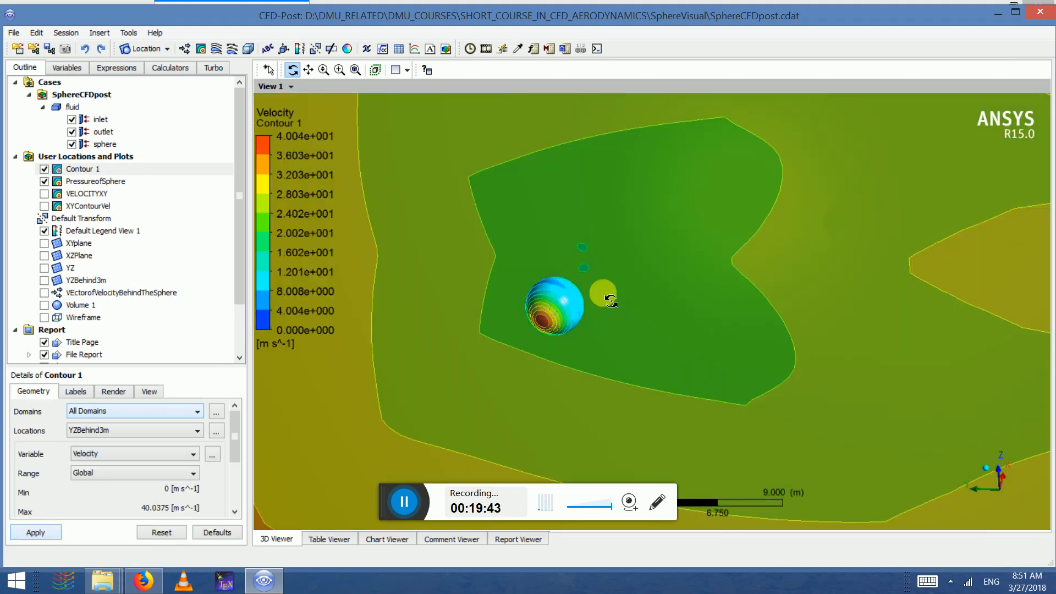
pyautogui.moveTo(604, 294); pyautogui.dragTo(651, 320)
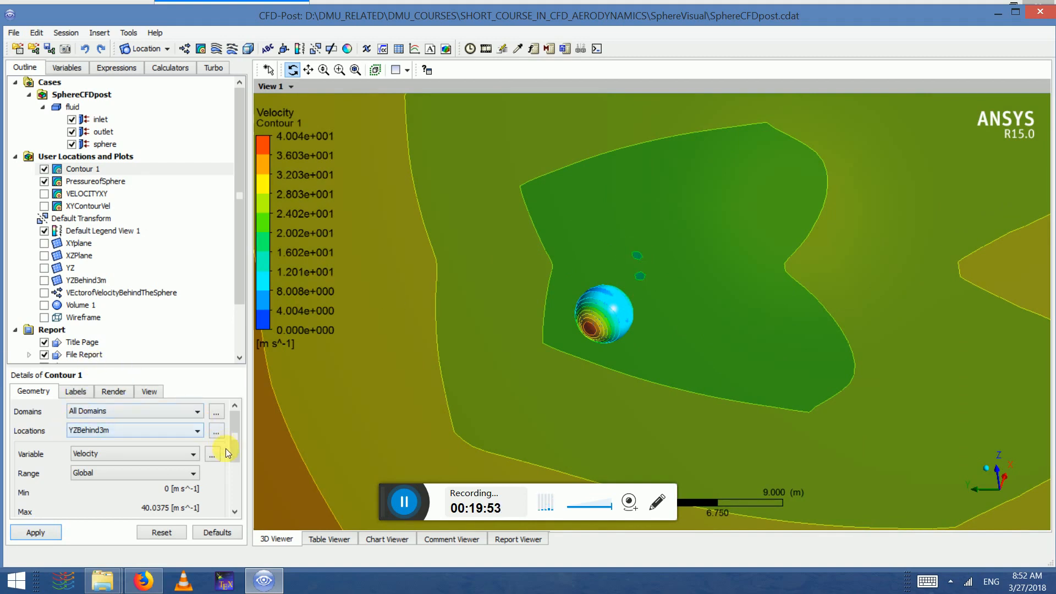
# - Change Contour 1's variable to Eddy Viscosity and update the contour on the YZBehind3m plane
pyautogui.click(127, 454)
pyautogui.click(215, 480)
pyautogui.scroll(-3, 231, 460)
pyautogui.scroll(4, 219, 489)
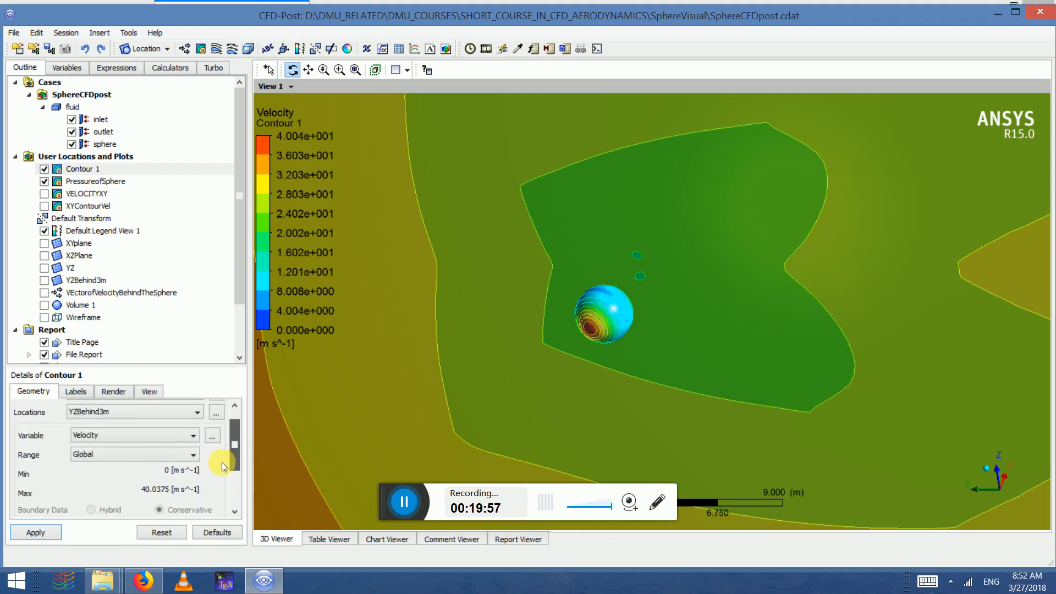
pyautogui.click(98, 440)
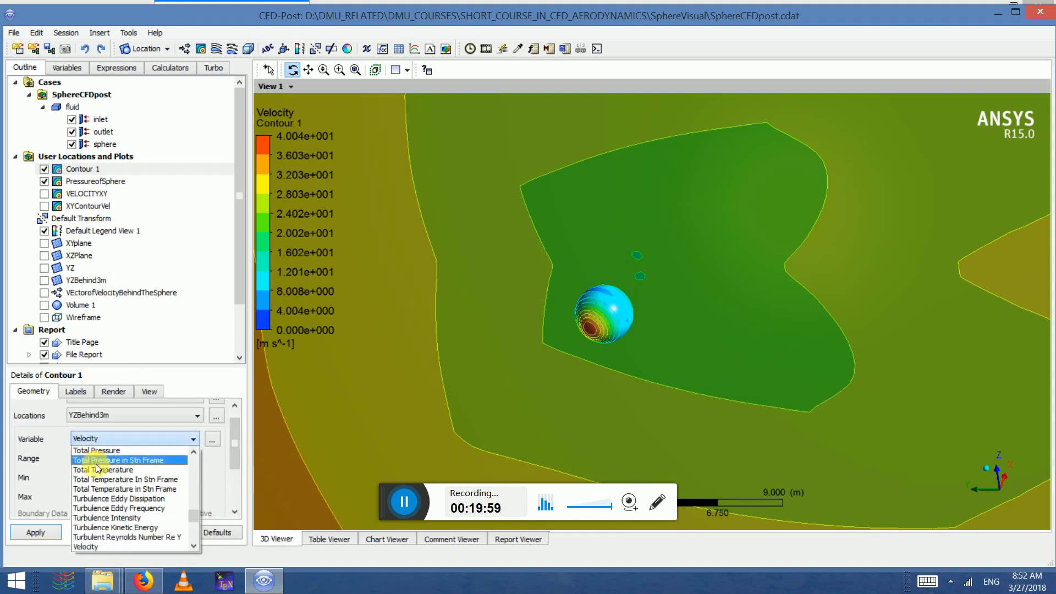
pyautogui.press('e')
pyautogui.press('Return')
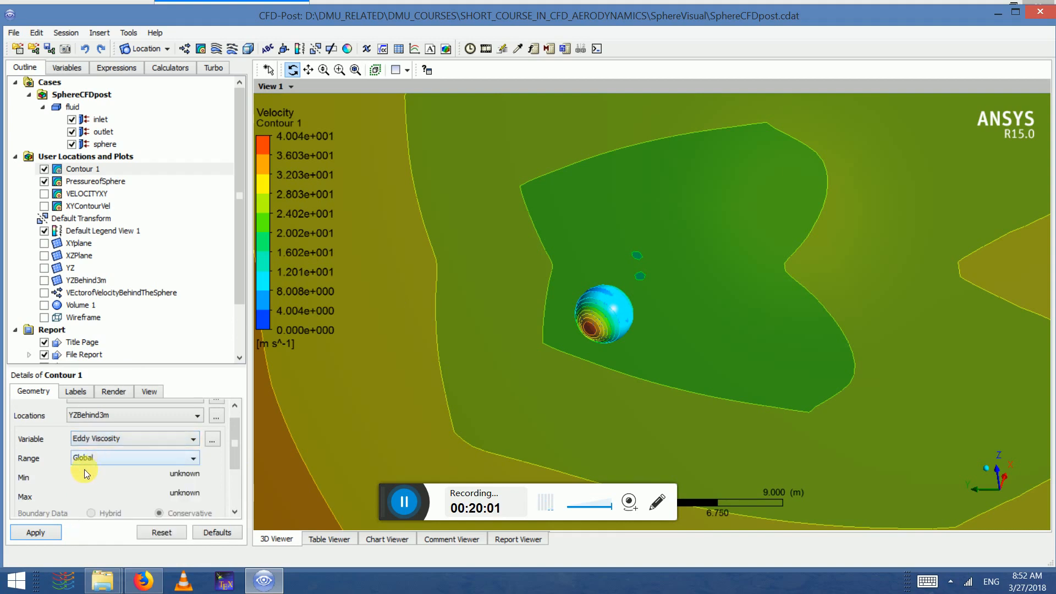
pyautogui.click(31, 534)
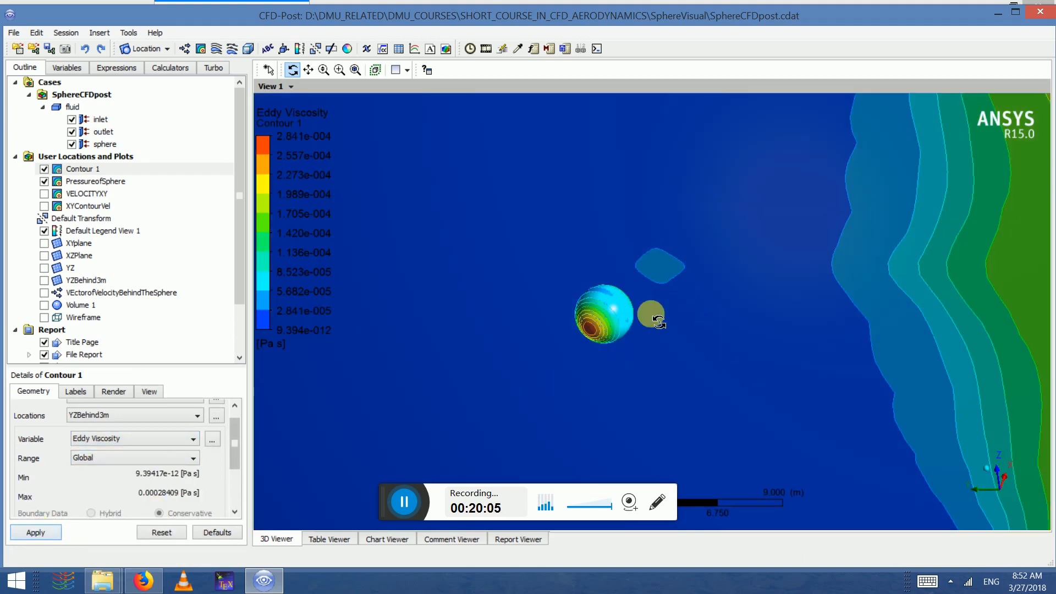
# - Hide Contour 1 while keeping the PressureofSphere contour displayed
pyautogui.click(120, 435)
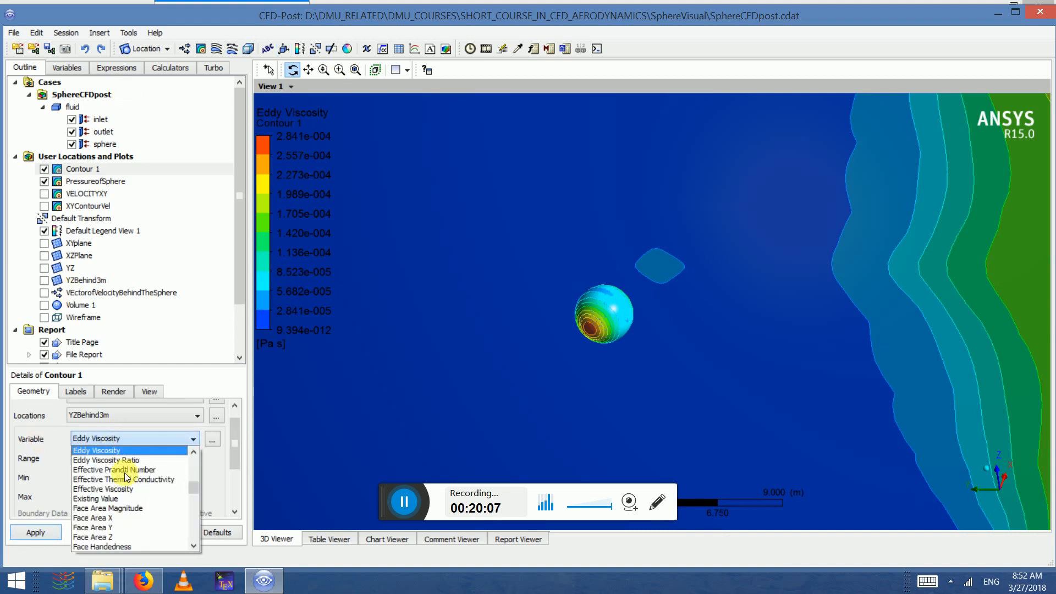
pyautogui.scroll(5, 117, 511)
pyautogui.scroll(5, 131, 501)
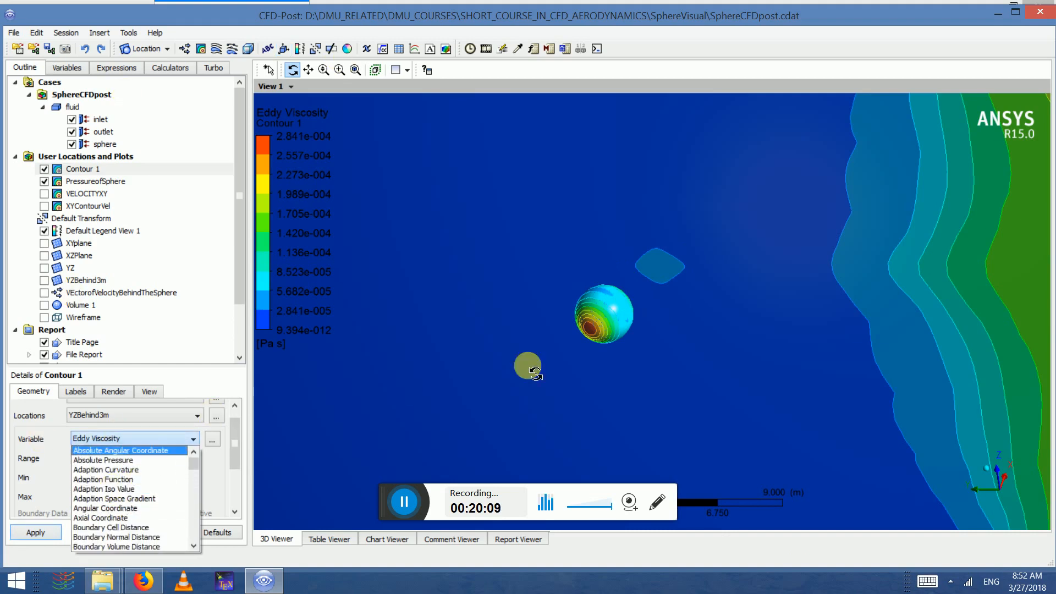
pyautogui.click(559, 354)
pyautogui.moveTo(657, 324); pyautogui.dragTo(629, 306)
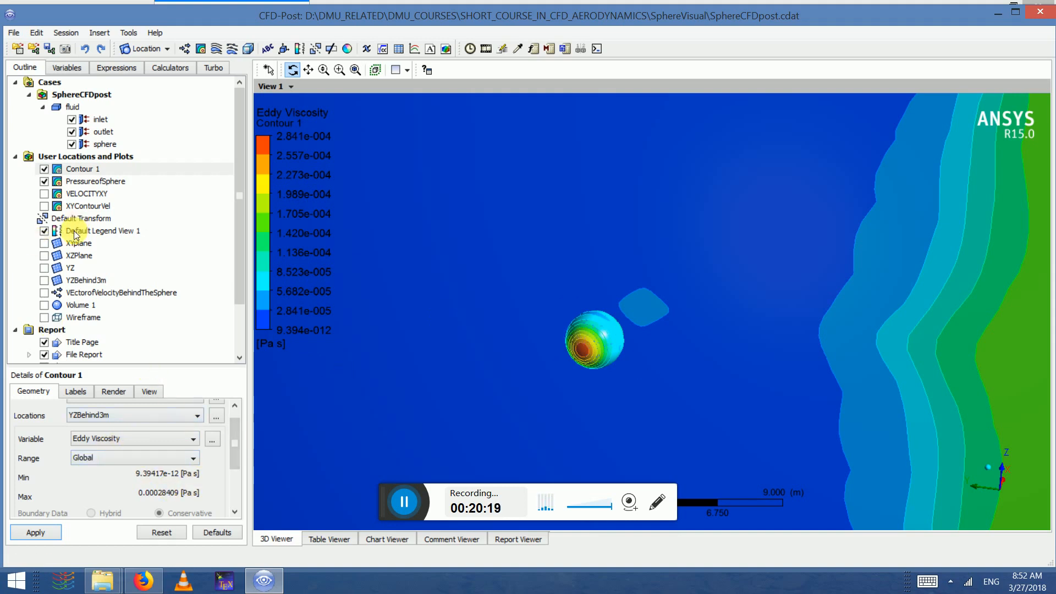
pyautogui.click(45, 181)
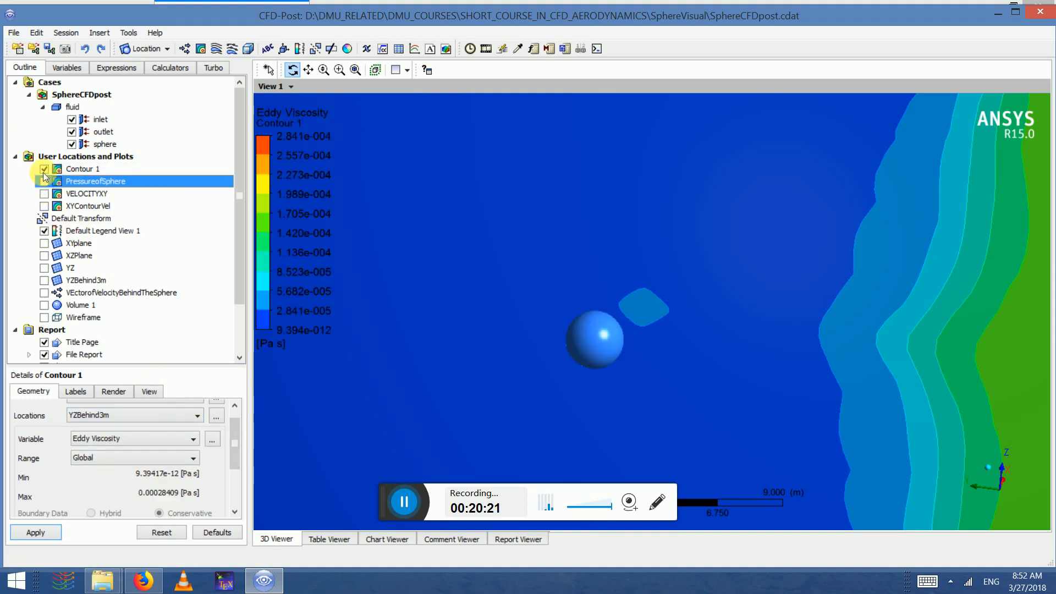
pyautogui.click(44, 169)
pyautogui.click(44, 181)
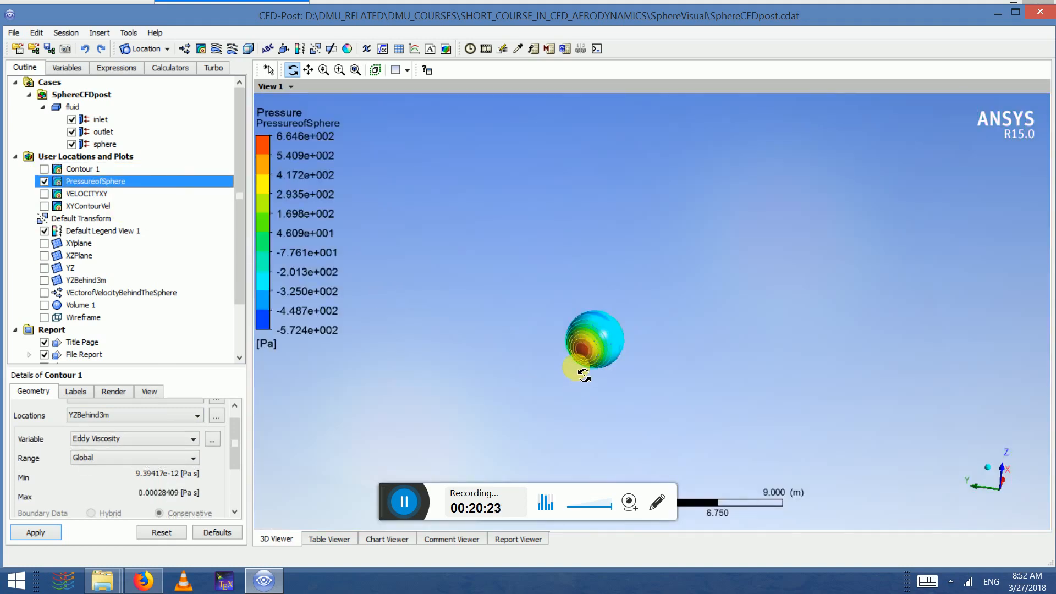
# - Insert a new streamline named onXZ
pyautogui.click(98, 31)
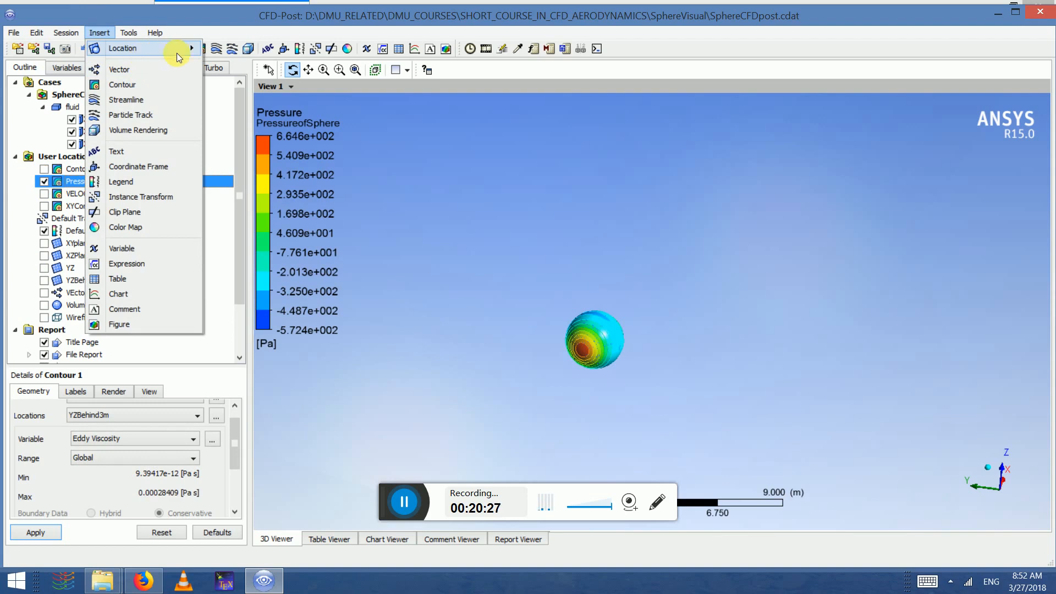
pyautogui.click(124, 99)
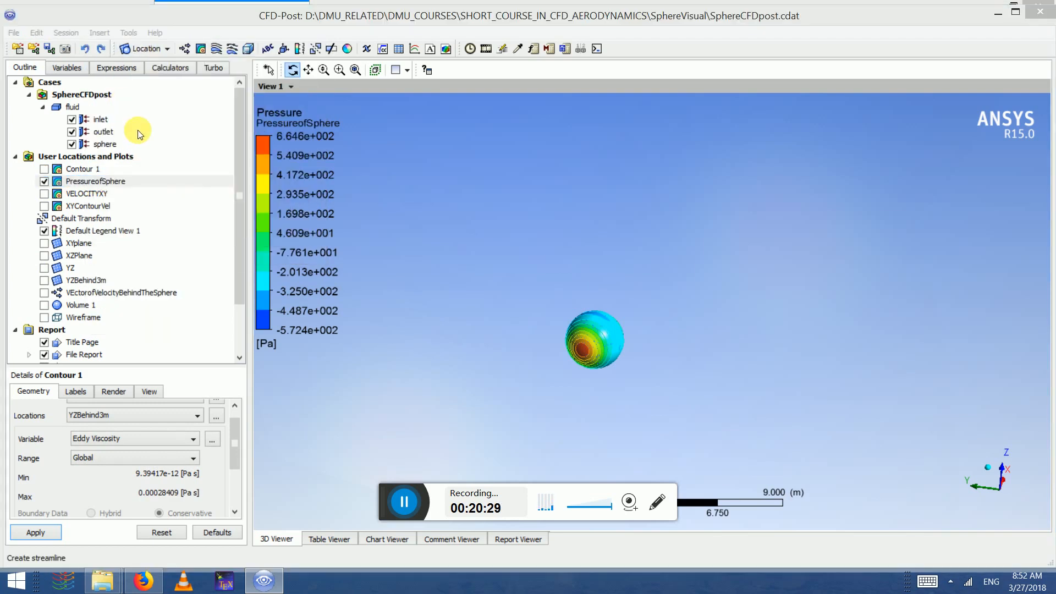
pyautogui.write('onXZ')
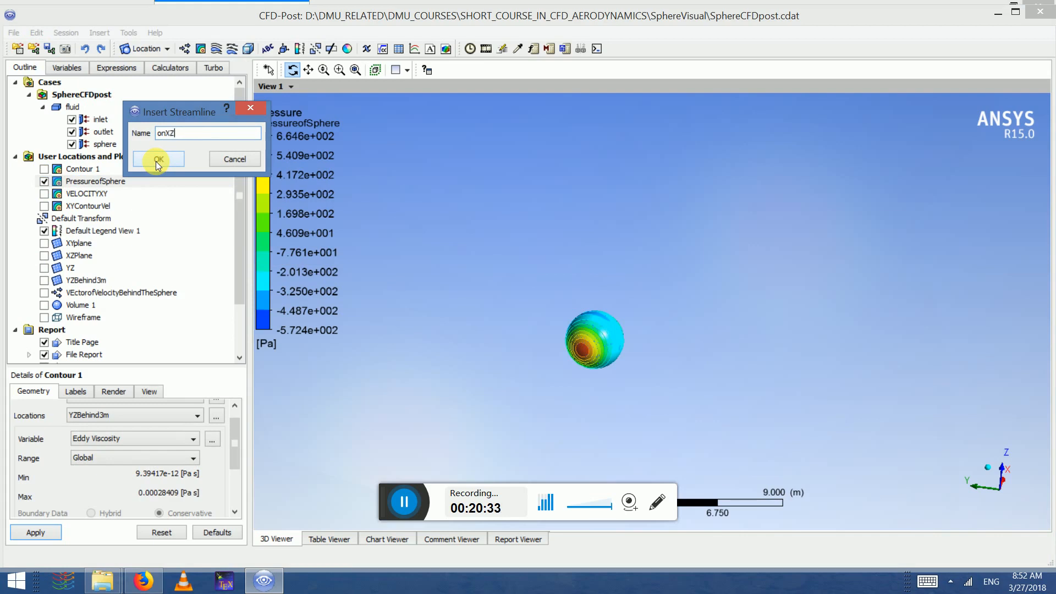
pyautogui.click(158, 159)
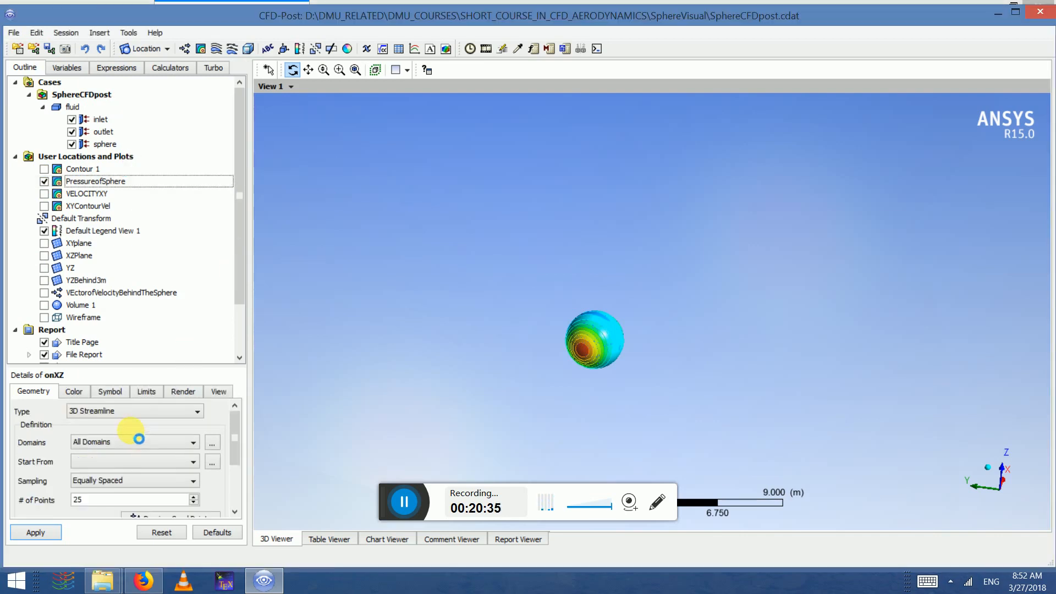
# - Define onXZ as a Surface Streamline on the XZPlane surface with the Velocity variable and generate it
pyautogui.click(110, 411)
pyautogui.click(94, 432)
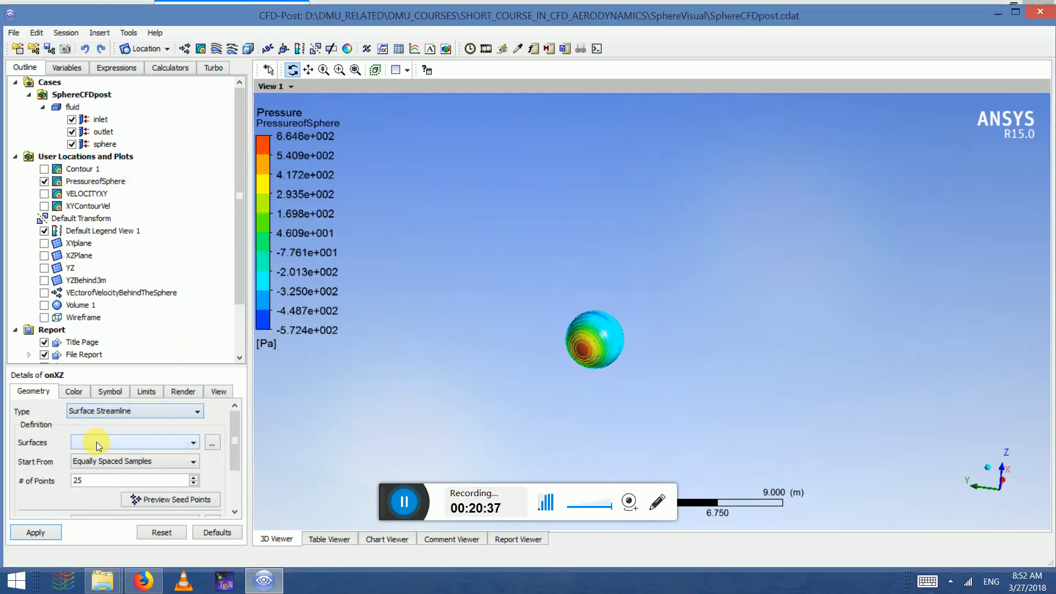
pyautogui.click(97, 442)
pyautogui.click(94, 443)
pyautogui.click(96, 443)
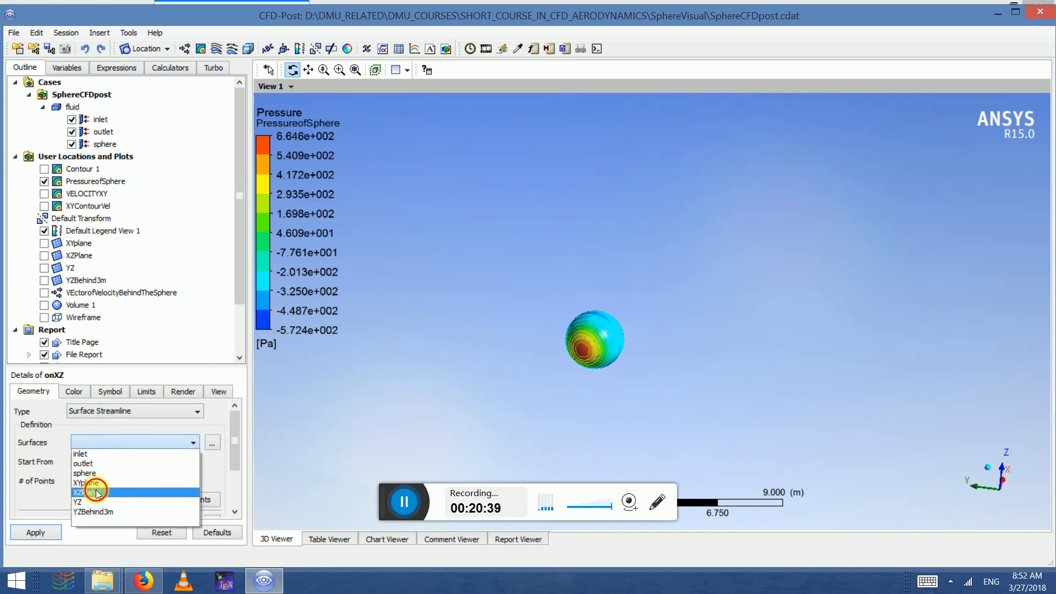
pyautogui.click(97, 492)
pyautogui.moveTo(232, 447); pyautogui.dragTo(232, 468)
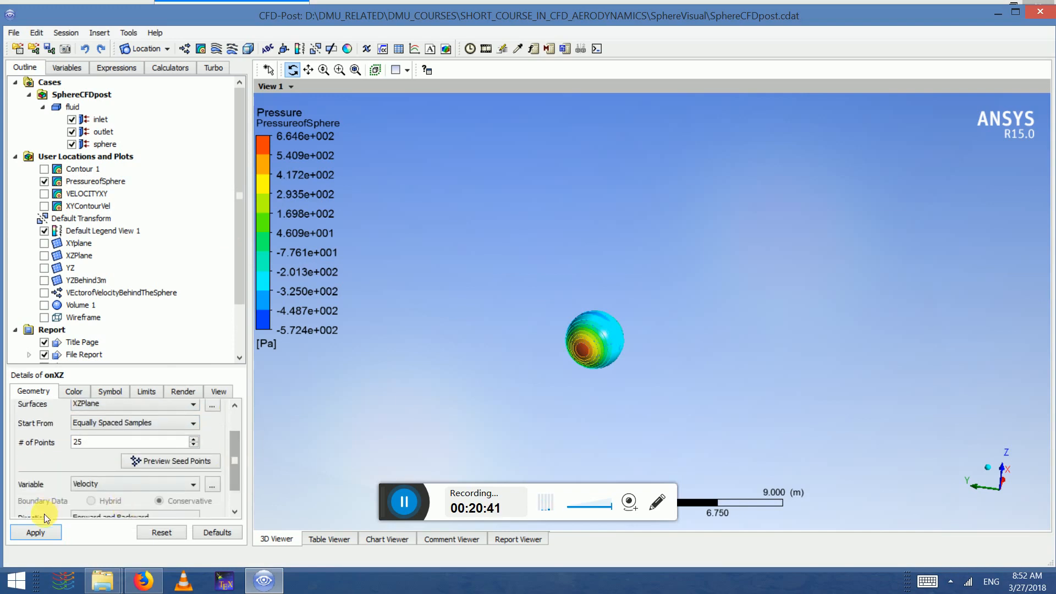
pyautogui.click(37, 535)
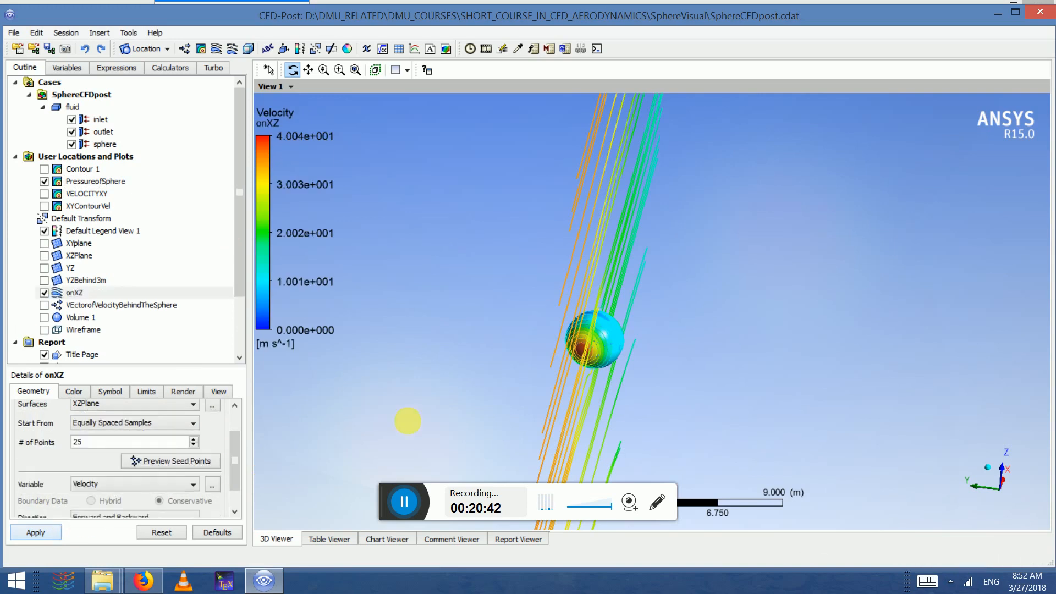
# - Set the number of points for the onXZ streamlines to 120 and update the plot
pyautogui.moveTo(664, 360); pyautogui.dragTo(627, 358)
pyautogui.click(308, 70)
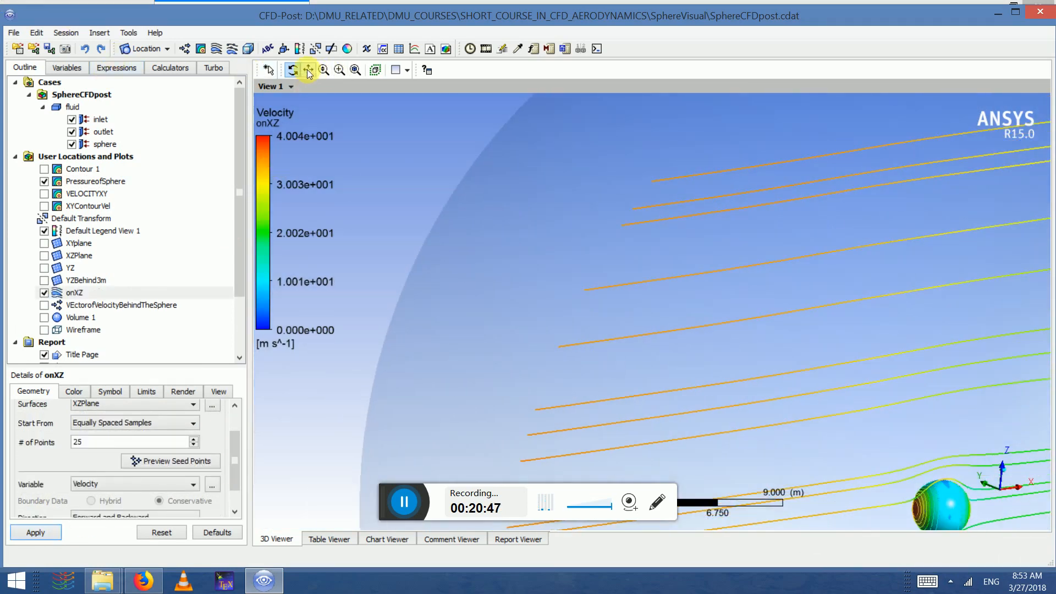
pyautogui.moveTo(905, 471); pyautogui.dragTo(693, 296)
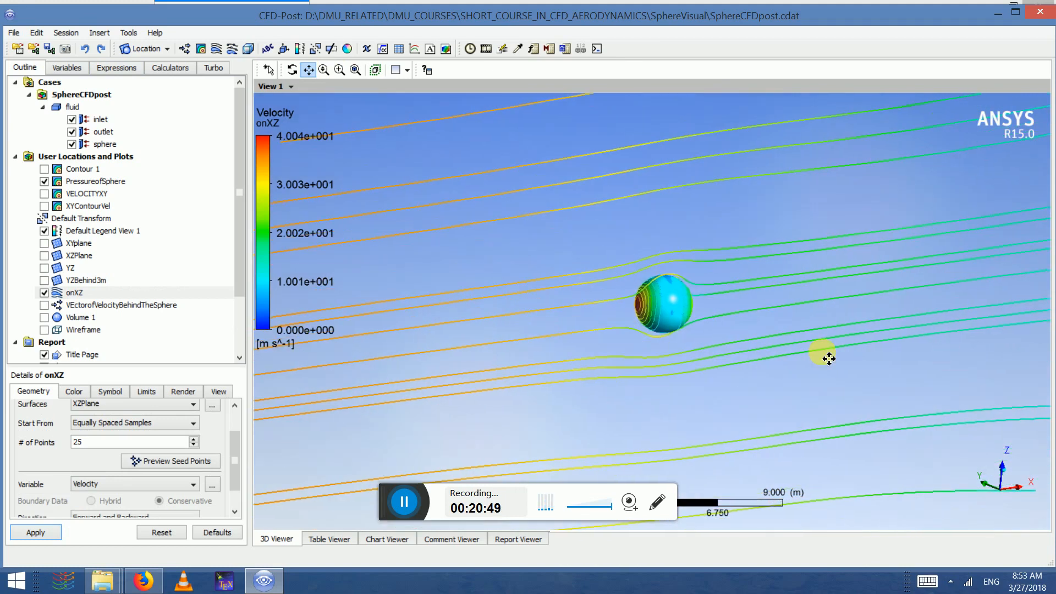
pyautogui.click(292, 70)
pyautogui.moveTo(632, 302); pyautogui.dragTo(619, 318)
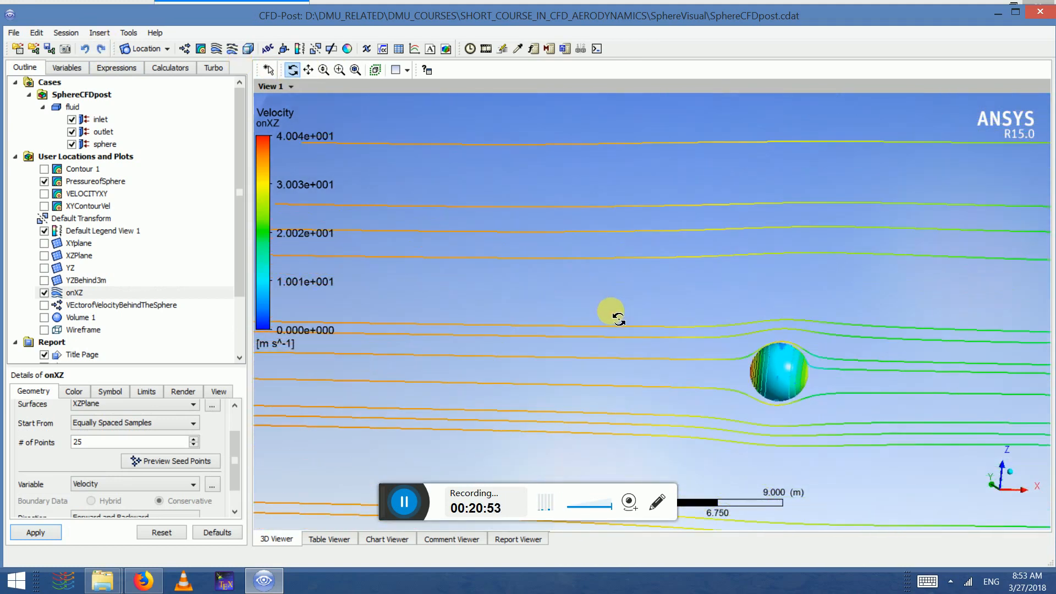
pyautogui.doubleClick(93, 442)
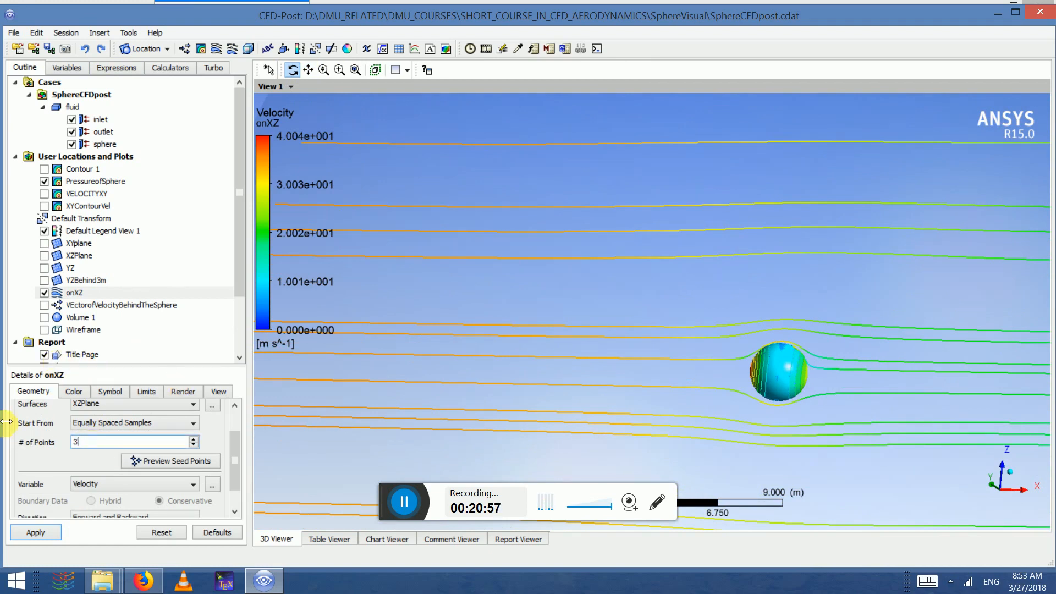
pyautogui.click(49, 537)
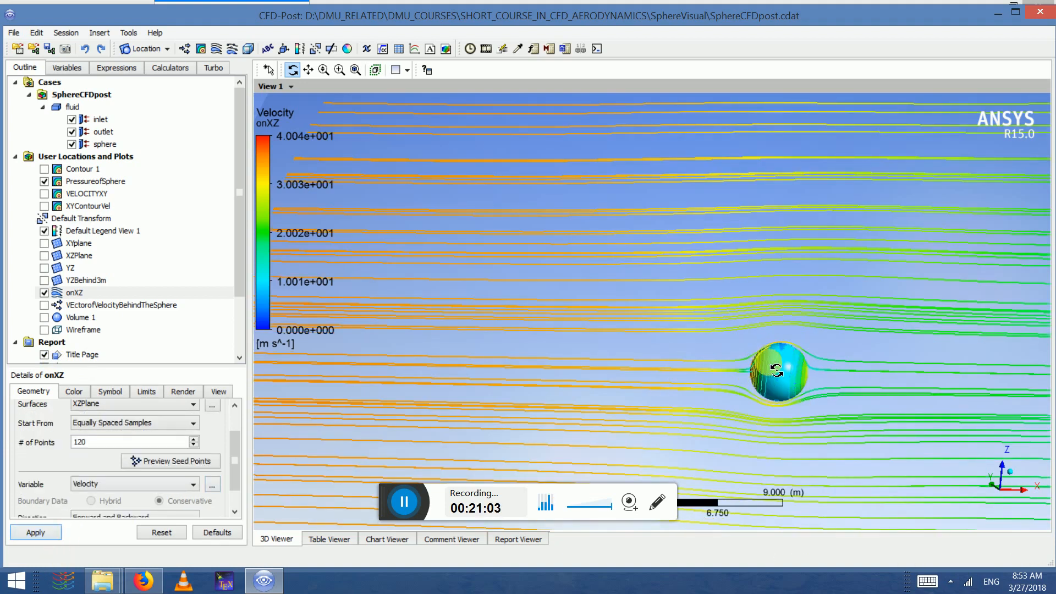
# - Change the starting locations of the onXZ streamlines to Vertices and update the plot around the sphere
pyautogui.moveTo(791, 367); pyautogui.dragTo(785, 377)
pyautogui.moveTo(623, 246); pyautogui.dragTo(790, 335)
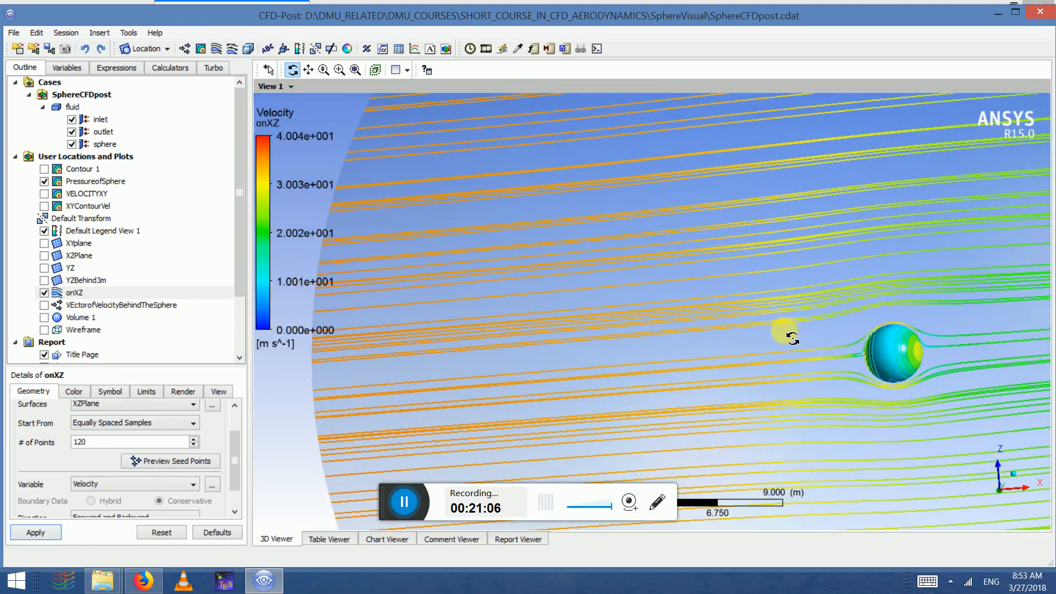
pyautogui.click(1001, 495)
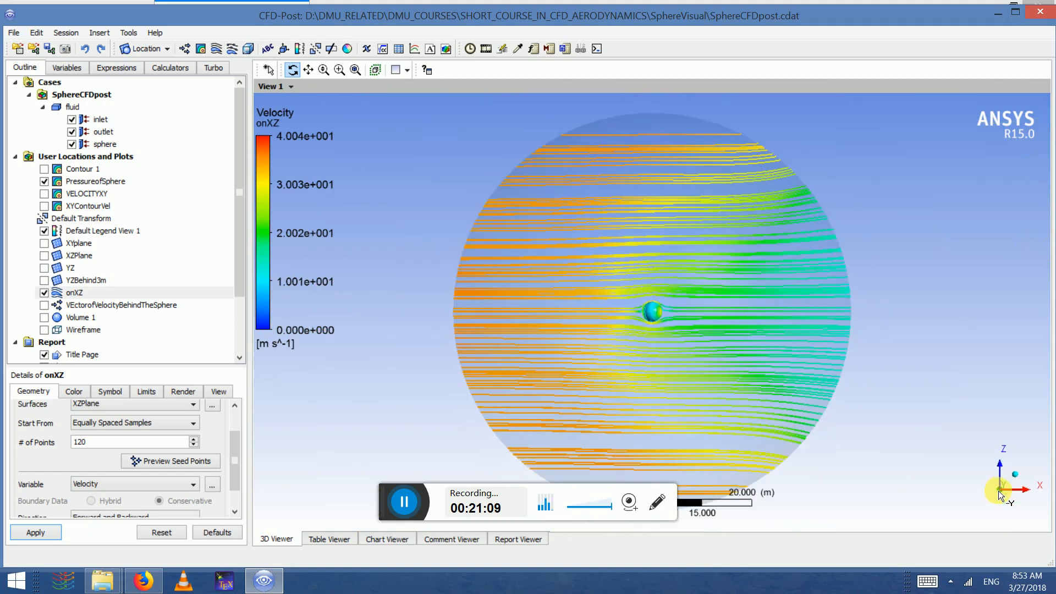
pyautogui.click(339, 71)
pyautogui.moveTo(634, 293); pyautogui.dragTo(685, 348)
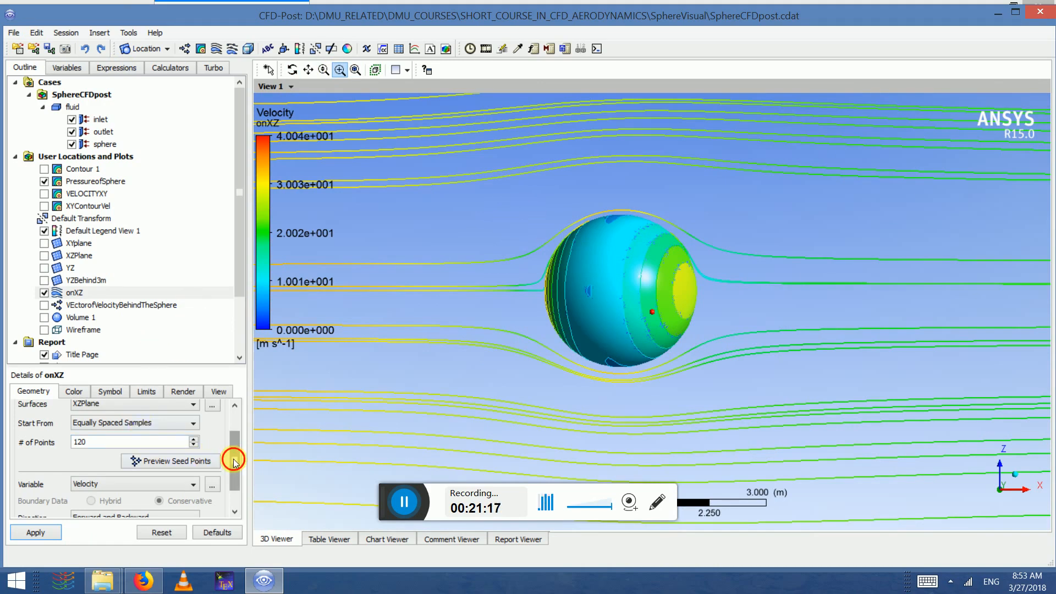
pyautogui.moveTo(234, 460)
pyautogui.mouseDown()
pyautogui.moveTo(235, 430)
pyautogui.moveTo(236, 506)
pyautogui.moveTo(232, 448)
pyautogui.mouseUp()
pyautogui.click(128, 444)
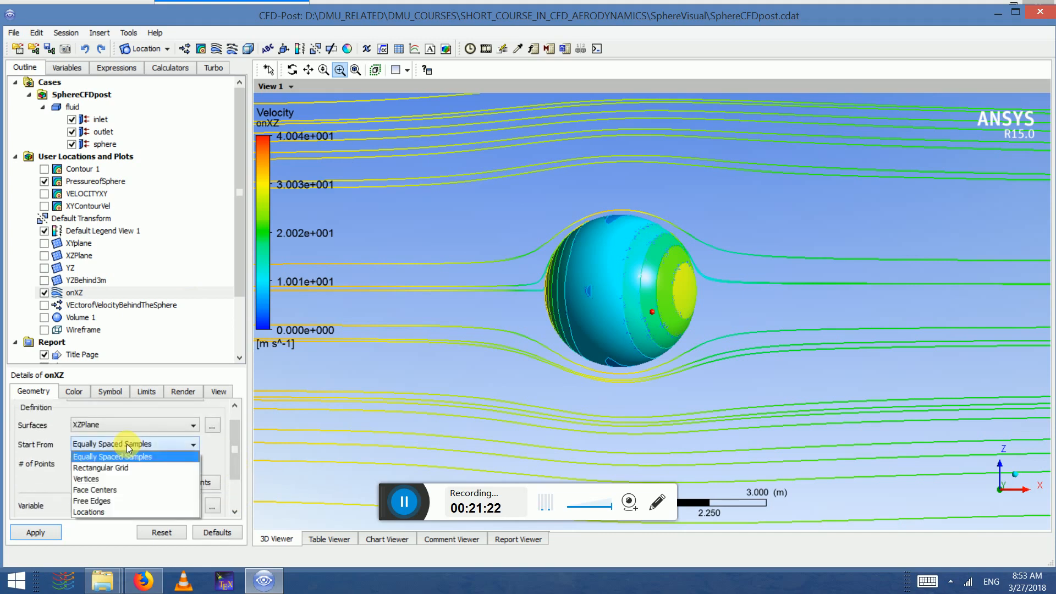
pyautogui.click(98, 481)
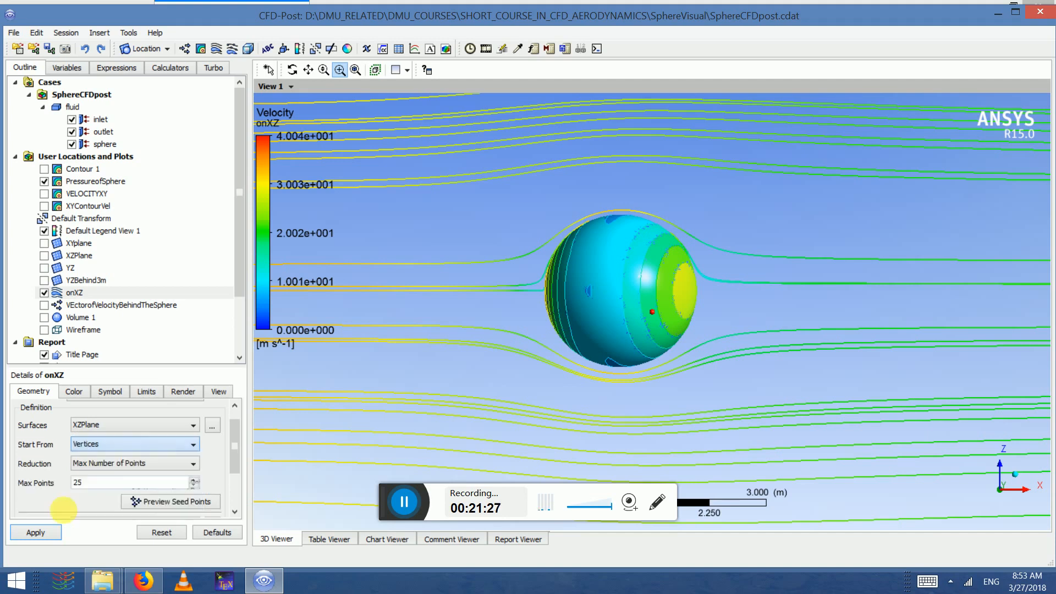
pyautogui.click(48, 540)
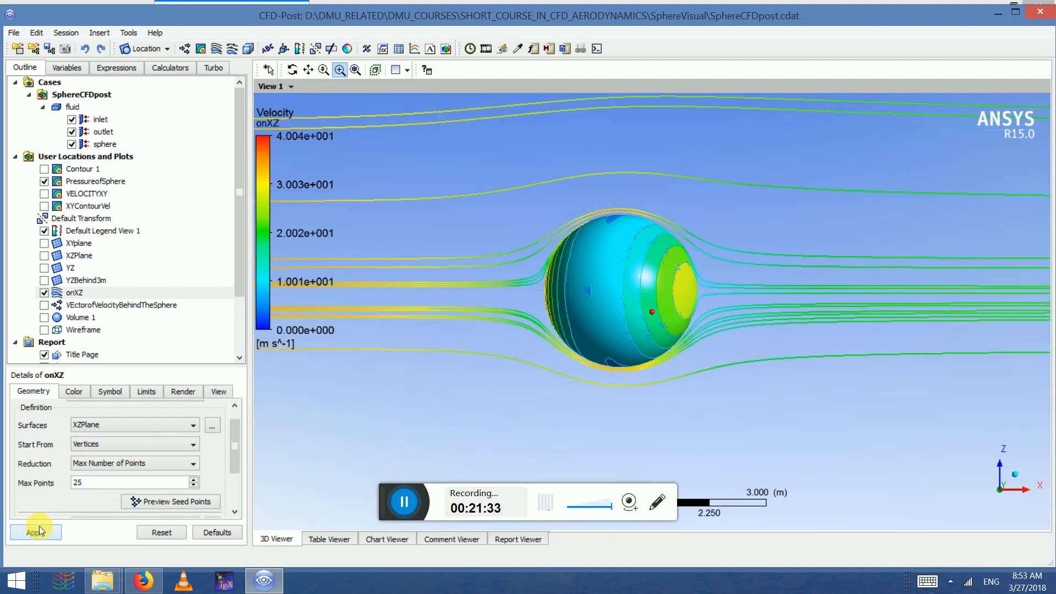
# - Inspect the onXZ streamlines close to the sphere and hide them
pyautogui.click(324, 72)
pyautogui.moveTo(601, 377); pyautogui.dragTo(633, 329)
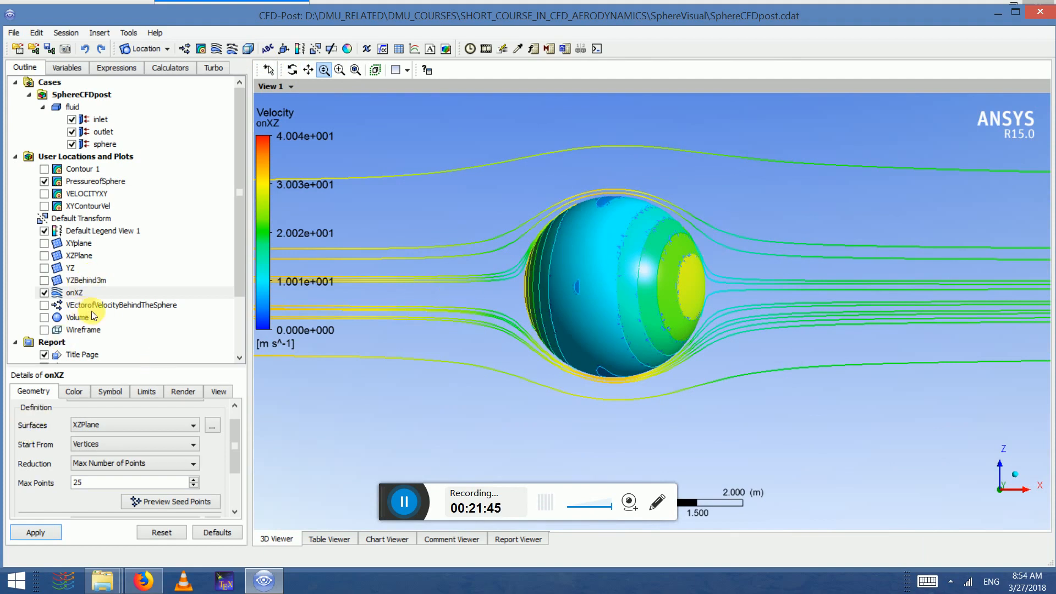
pyautogui.click(44, 293)
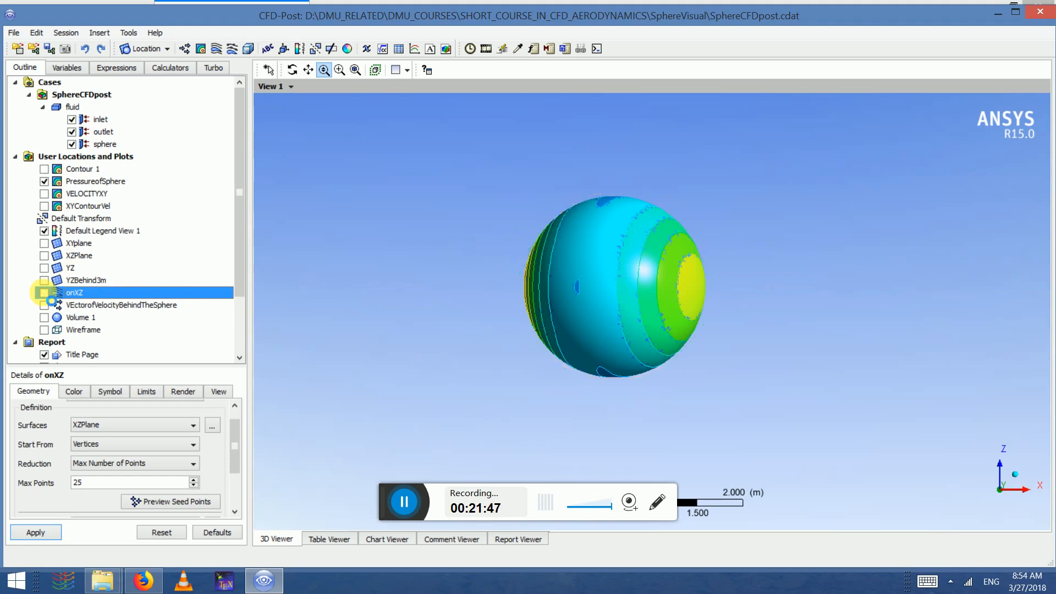
# - Insert a new streamline plot named threeDstreamline
pyautogui.click(100, 32)
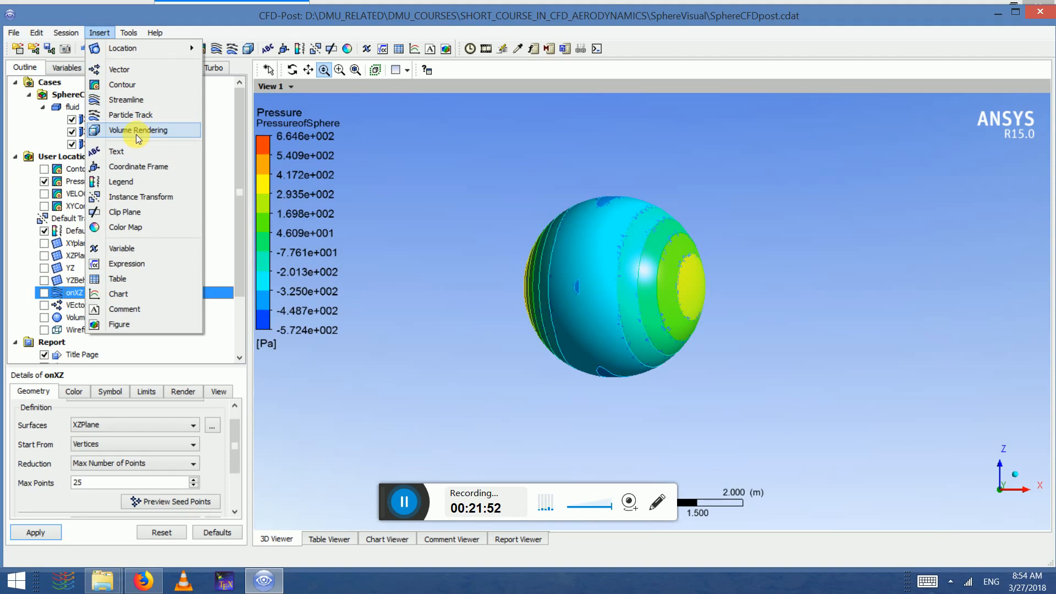
pyautogui.click(127, 101)
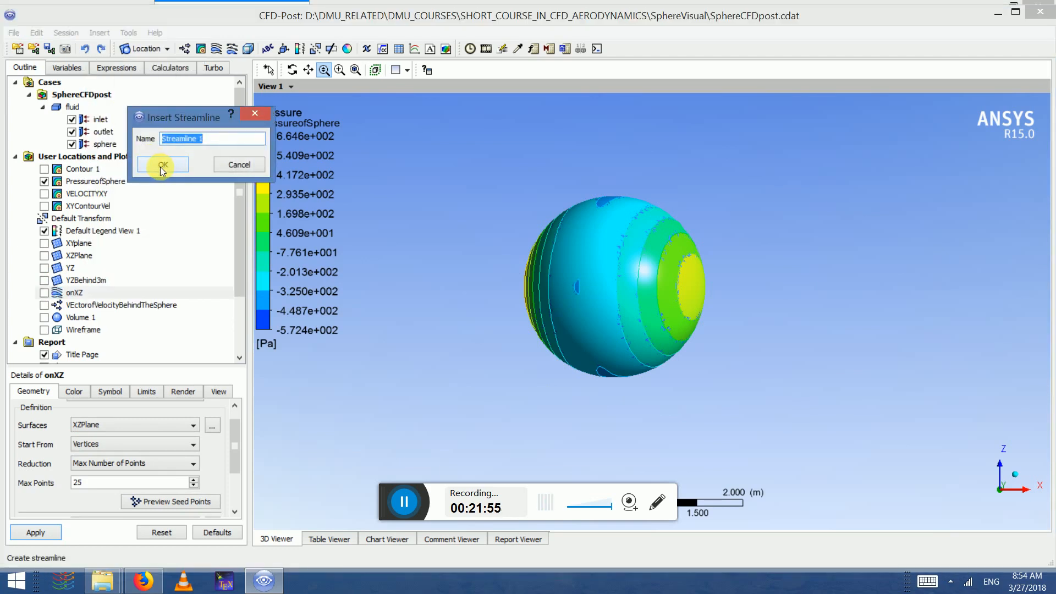
pyautogui.press('BackSpace')
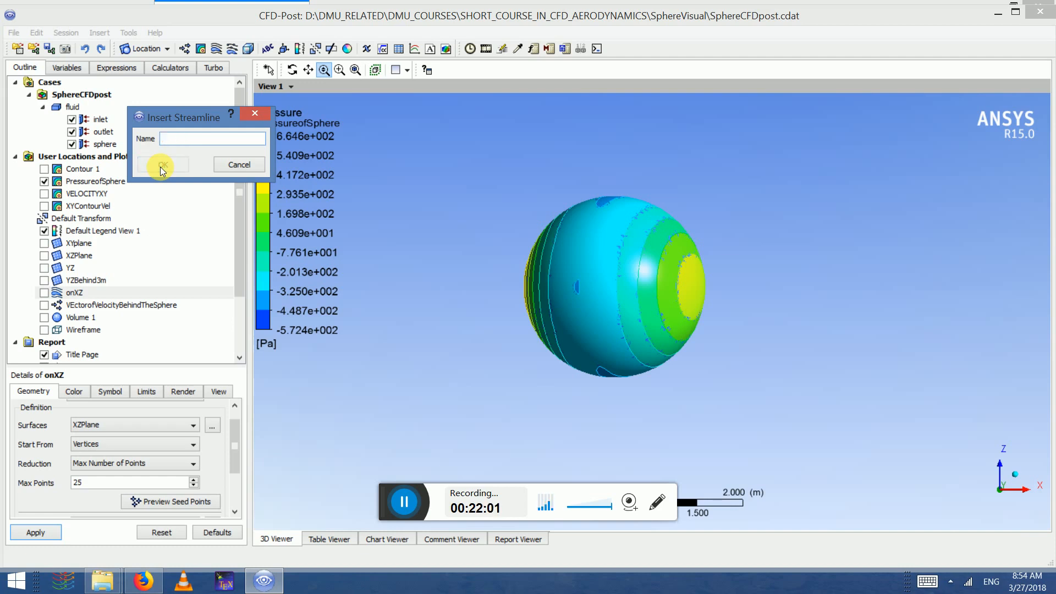
pyautogui.write('threeDstreamline')
pyautogui.click(160, 167)
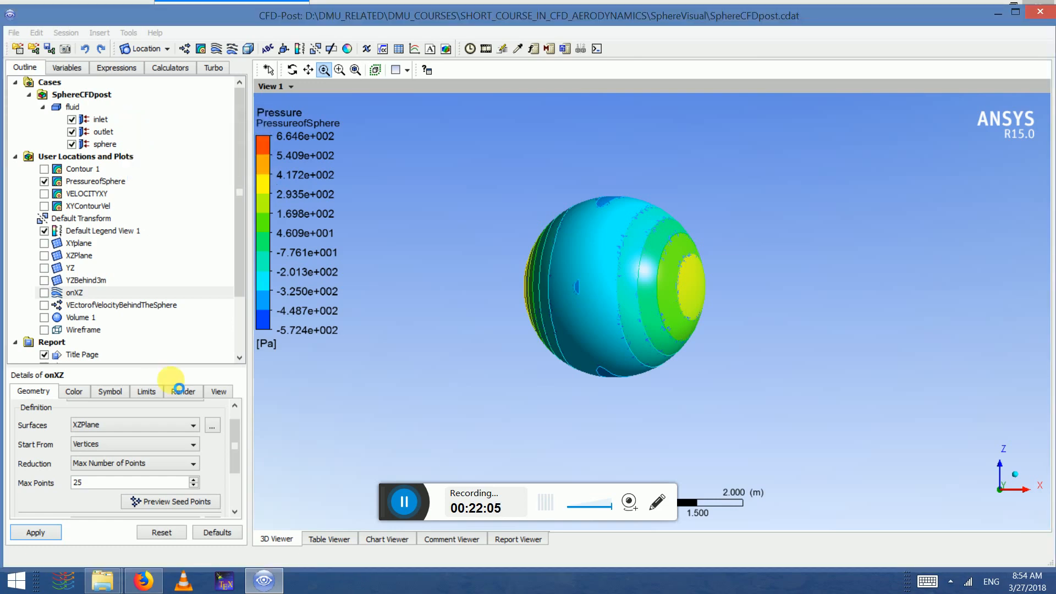
# - Start the threeDstreamline 3D streamlines from the inlet with the Velocity variable and generate them
pyautogui.click(107, 461)
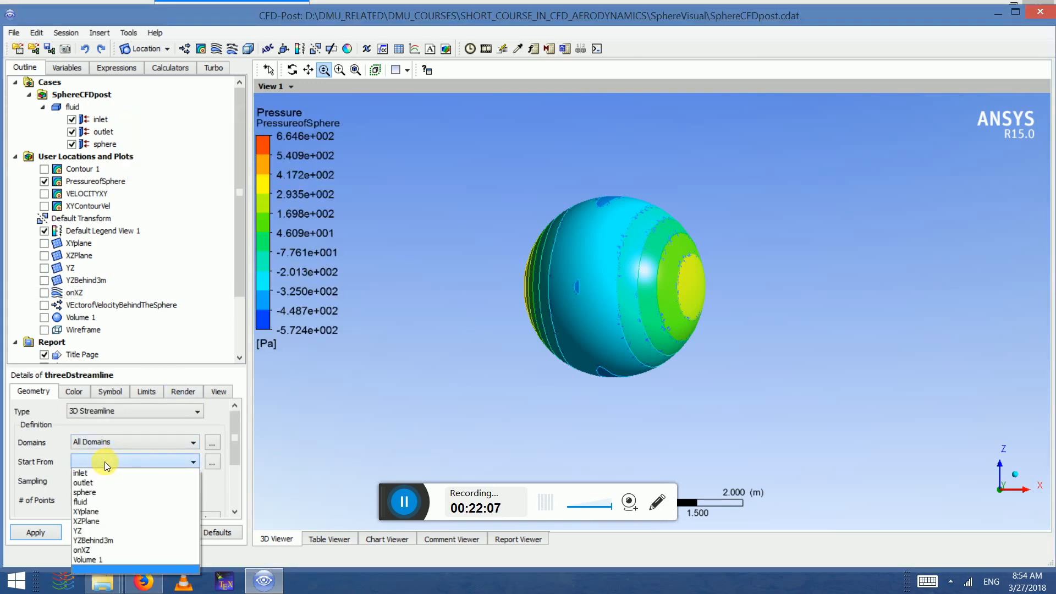
pyautogui.click(87, 473)
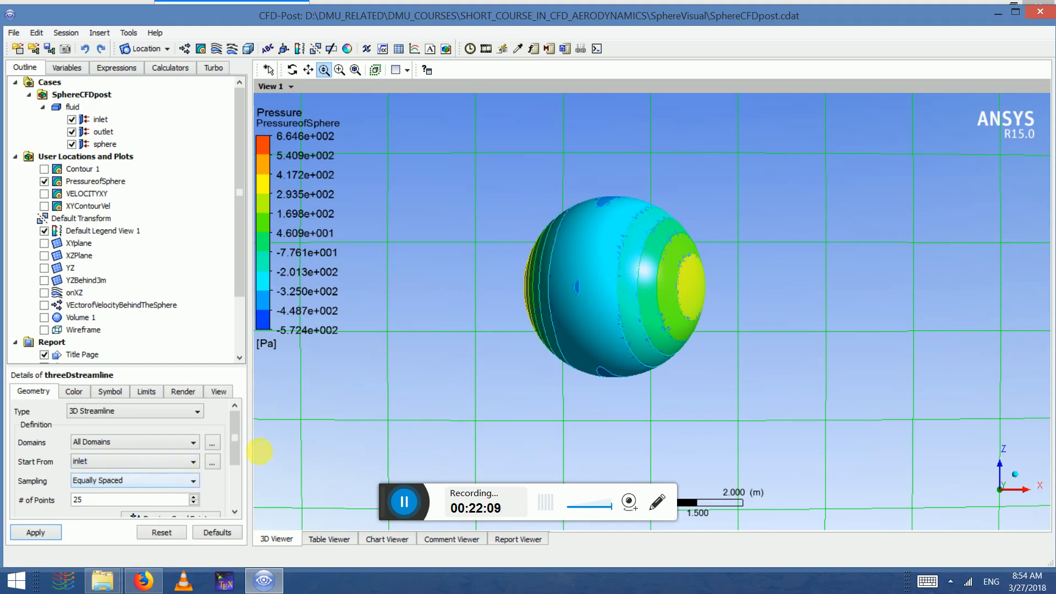
pyautogui.moveTo(234, 456); pyautogui.dragTo(235, 493)
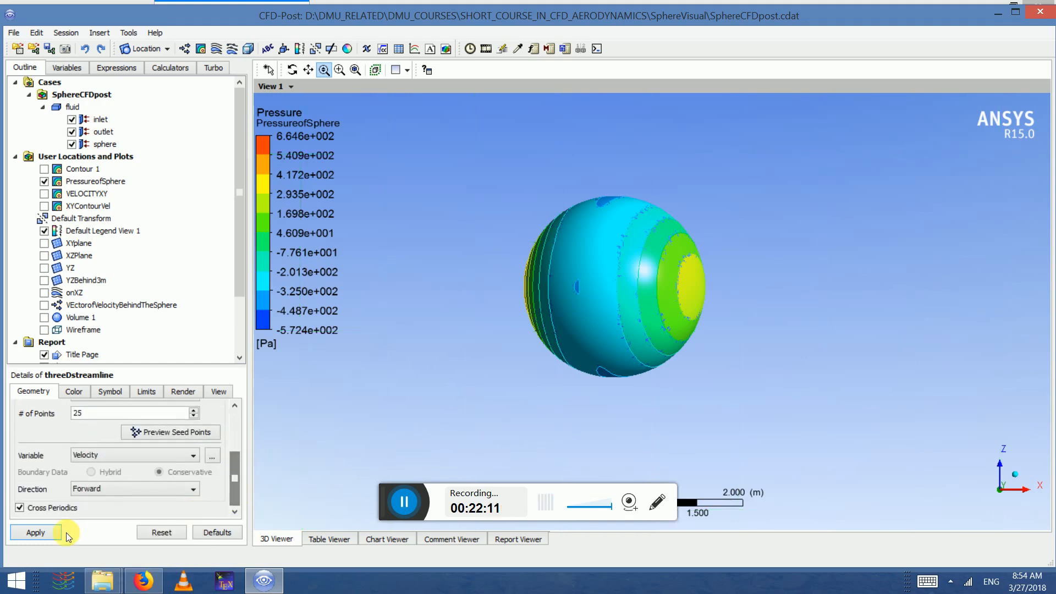
pyautogui.click(35, 532)
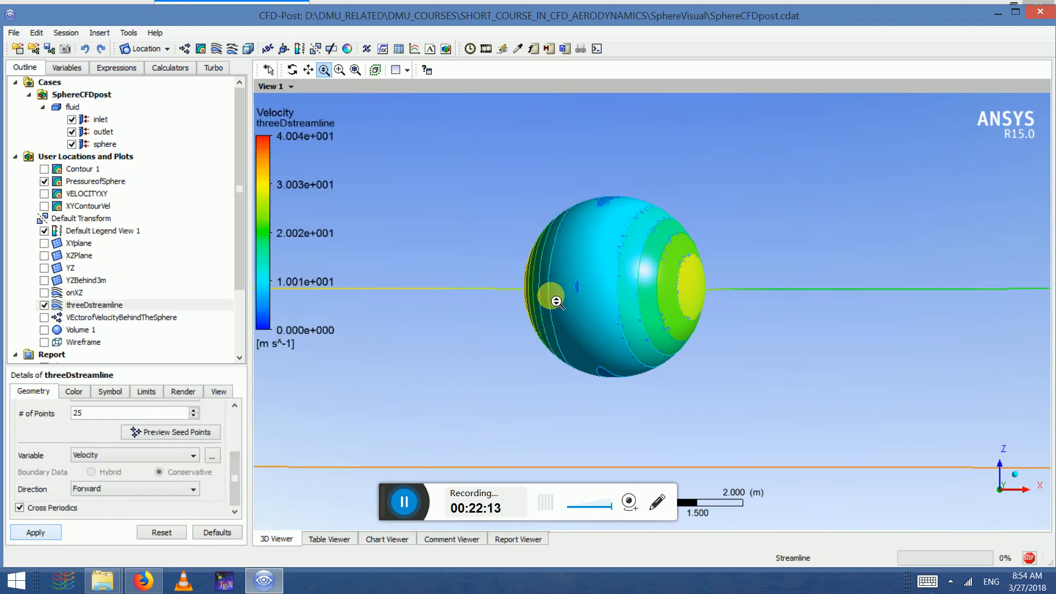
# - Set the number of points for threeDstreamline to 300, update the plot and inspect the streamlines around the sphere
pyautogui.doubleClick(90, 413)
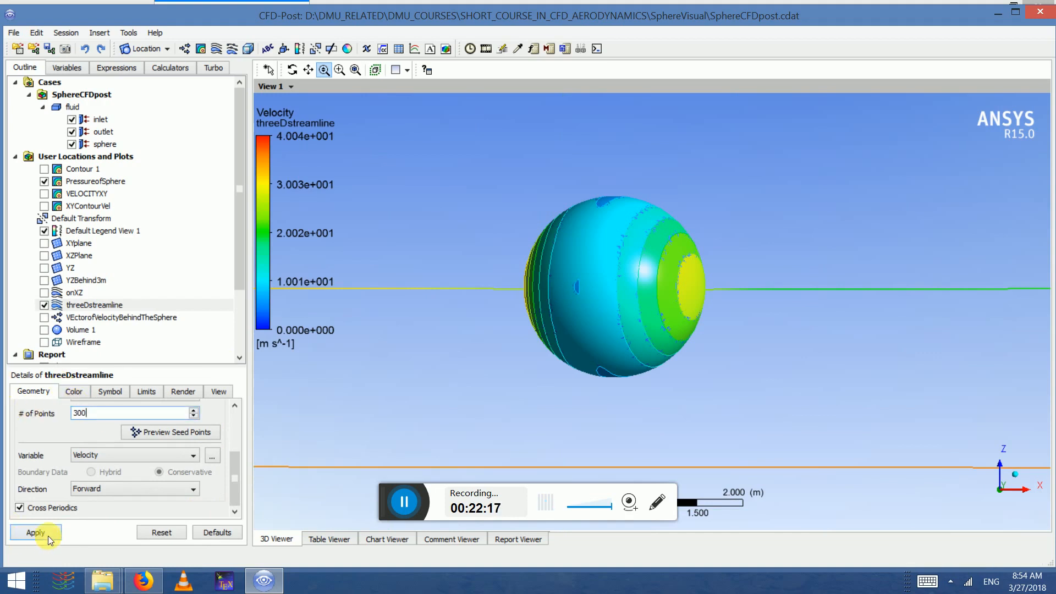
pyautogui.moveTo(550, 235)
pyautogui.mouseDown()
pyautogui.moveTo(605, 253)
pyautogui.moveTo(582, 286)
pyautogui.mouseUp()
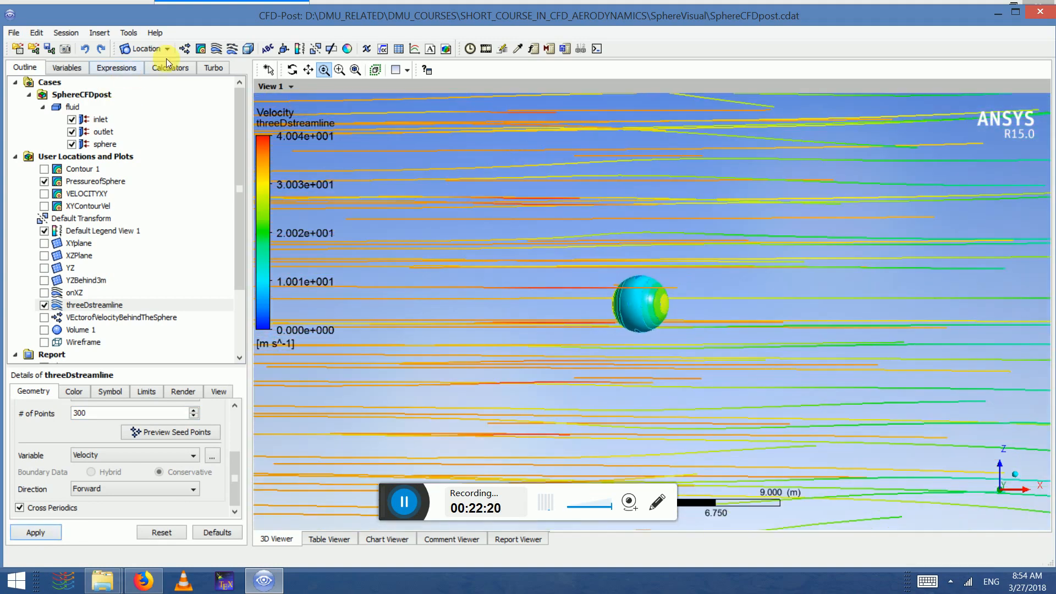
pyautogui.moveTo(566, 287); pyautogui.dragTo(486, 198, button='middle')
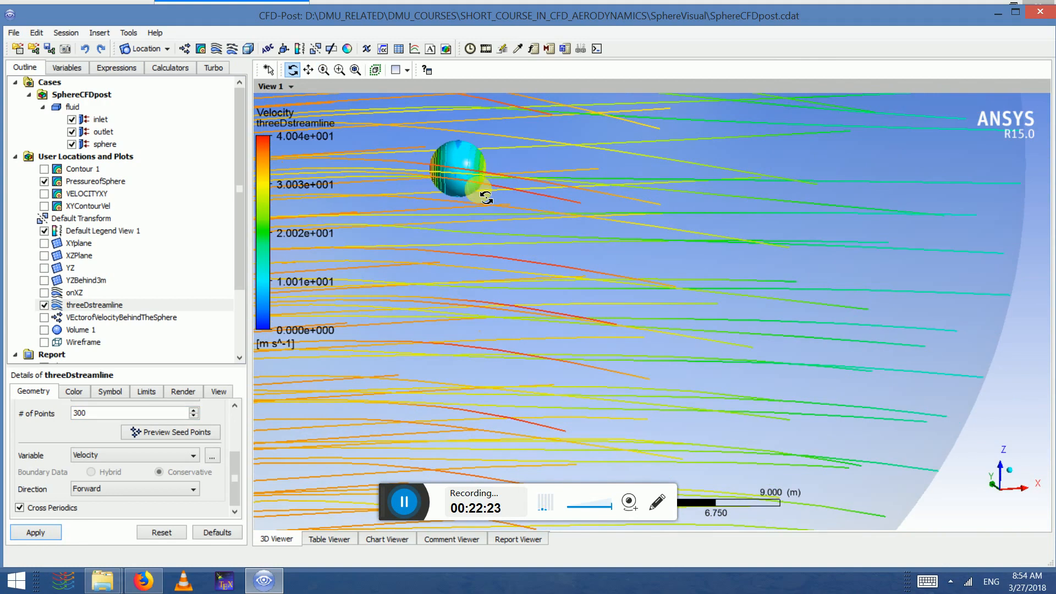
pyautogui.click(340, 71)
pyautogui.moveTo(427, 115); pyautogui.dragTo(484, 198)
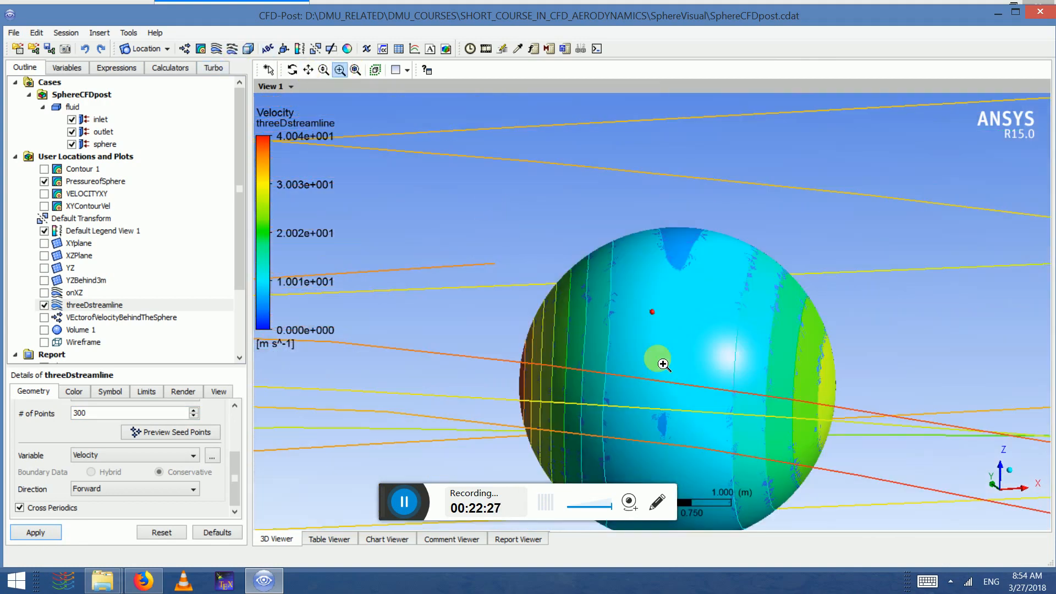
pyautogui.click(626, 321)
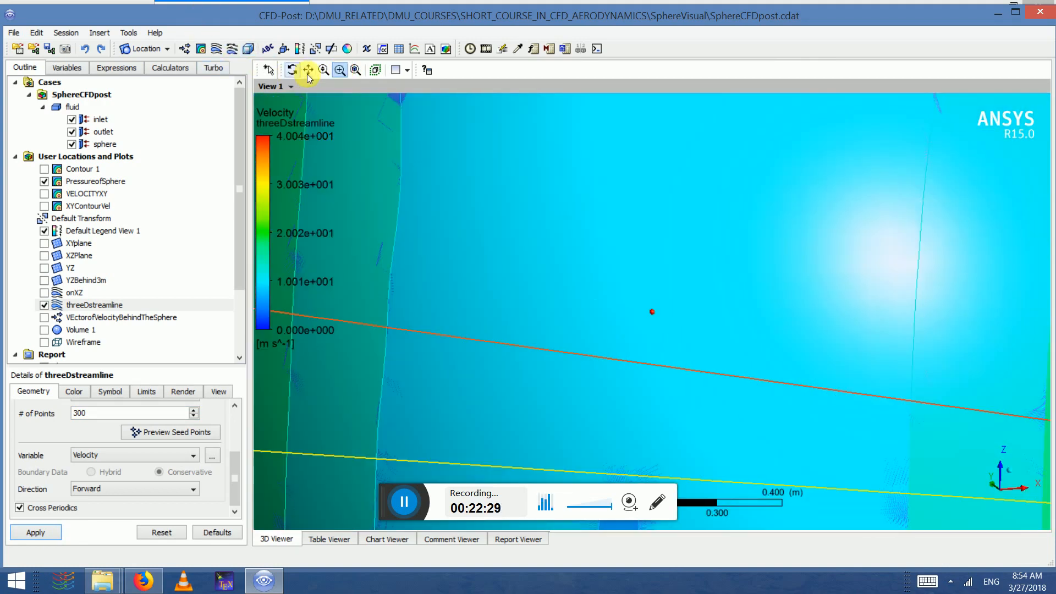
pyautogui.moveTo(550, 318); pyautogui.dragTo(374, 276)
# - Change the threeDstreamline direction to Forward and Backward and update the plot
pyautogui.click(138, 434)
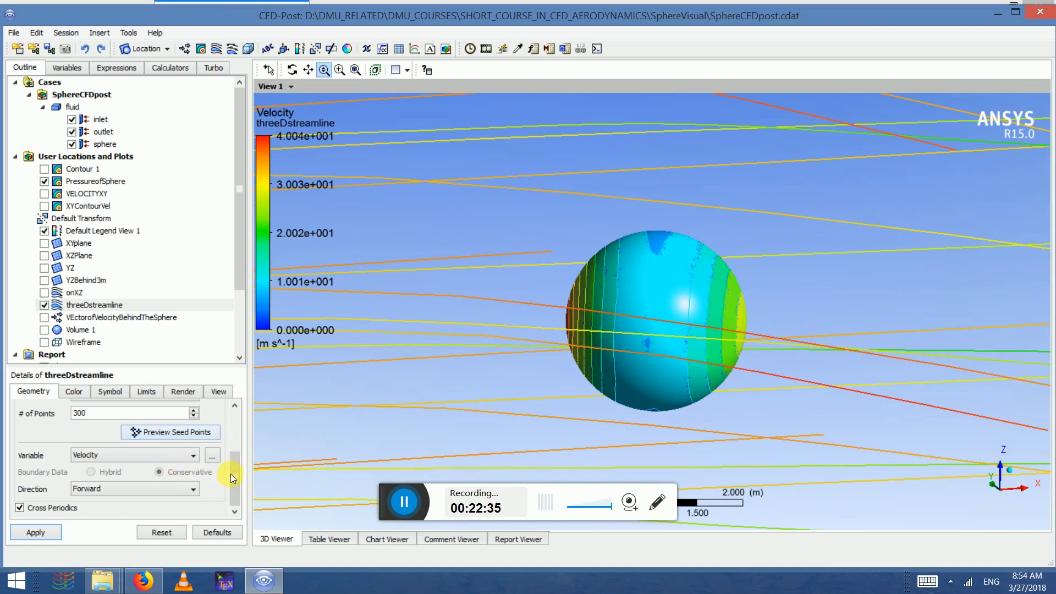
pyautogui.click(156, 499)
pyautogui.click(106, 523)
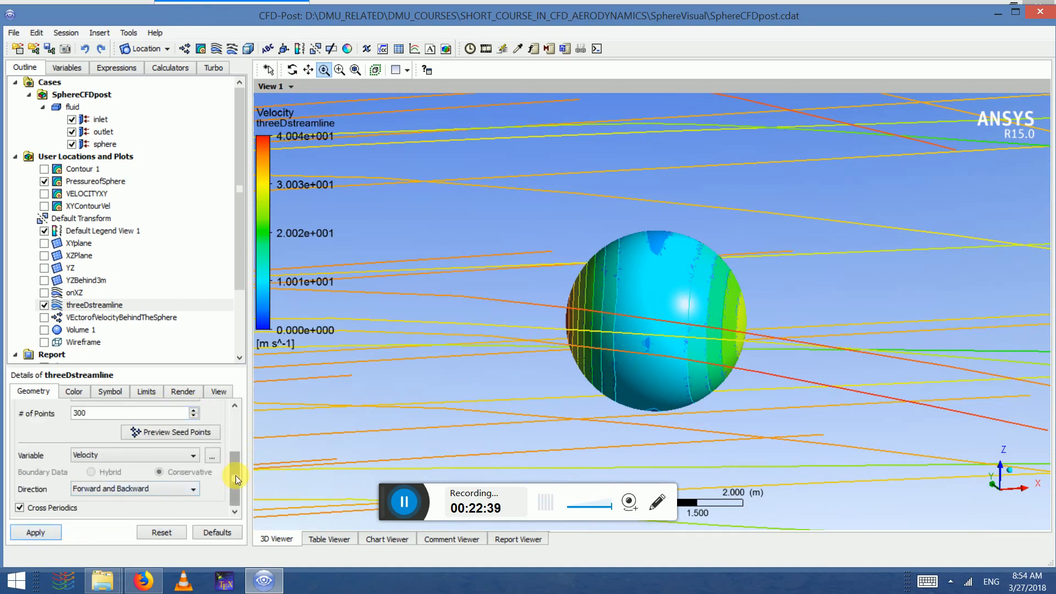
# - Try Vertex sampling for threeDstreamline with a maximum of 1000 points and update the plot around the sphere
pyautogui.moveTo(236, 476); pyautogui.dragTo(241, 437)
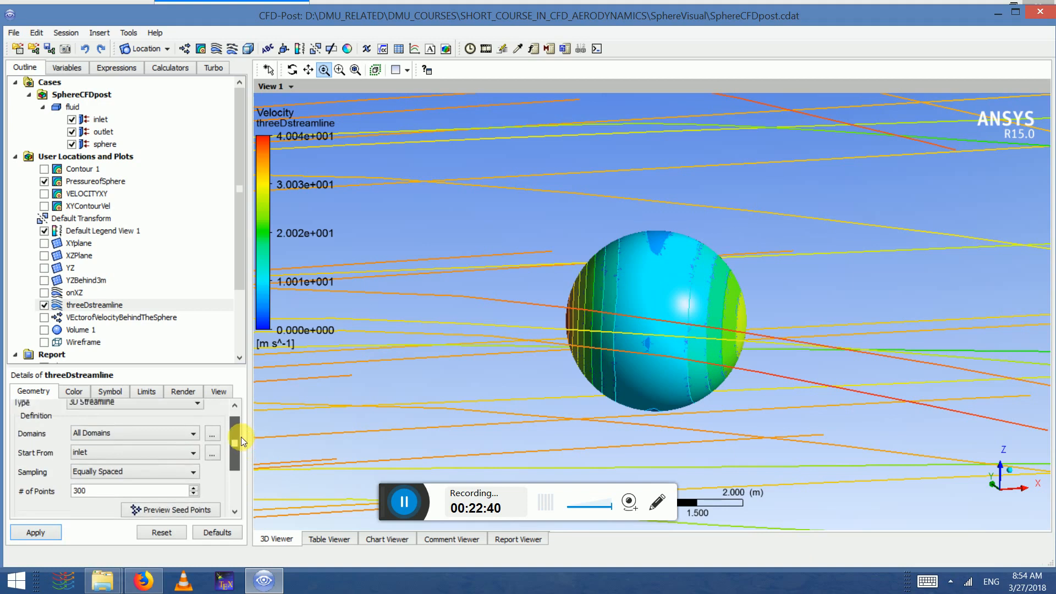
pyautogui.click(113, 476)
pyautogui.click(104, 474)
pyautogui.click(99, 468)
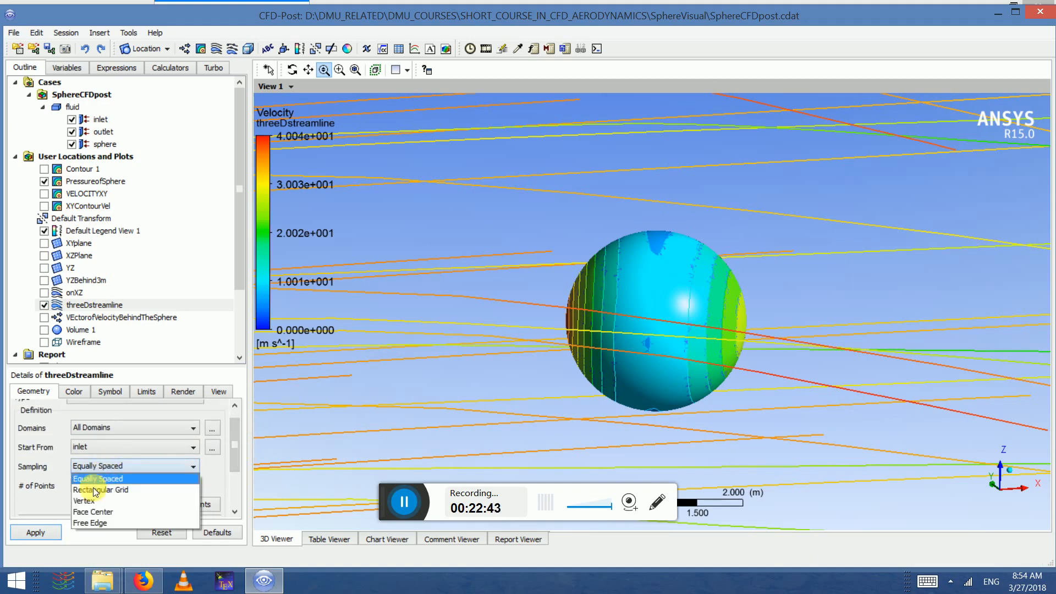
pyautogui.click(84, 501)
pyautogui.click(58, 532)
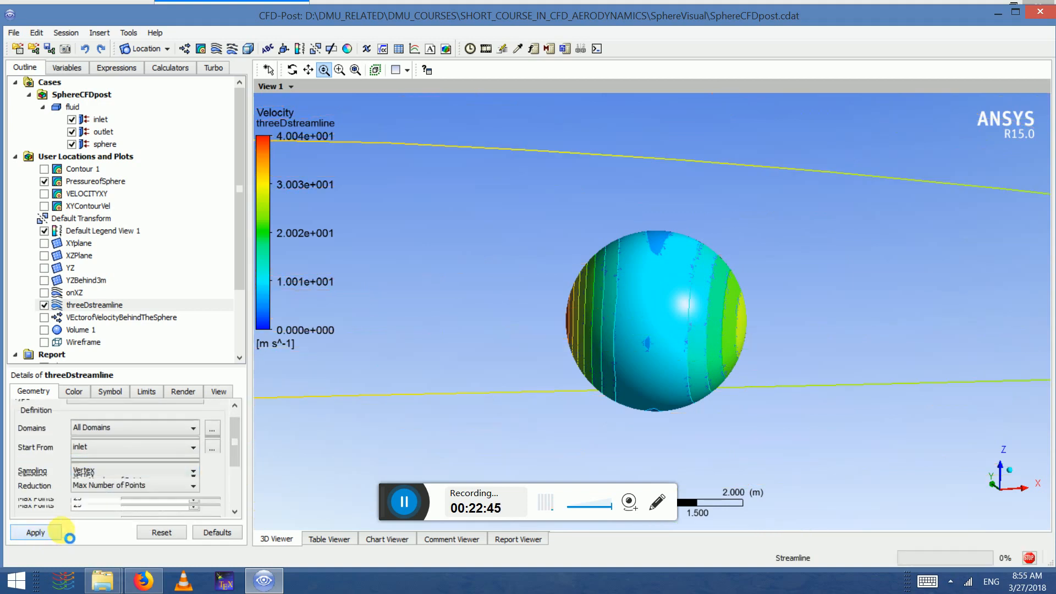
pyautogui.click(102, 486)
pyautogui.click(102, 487)
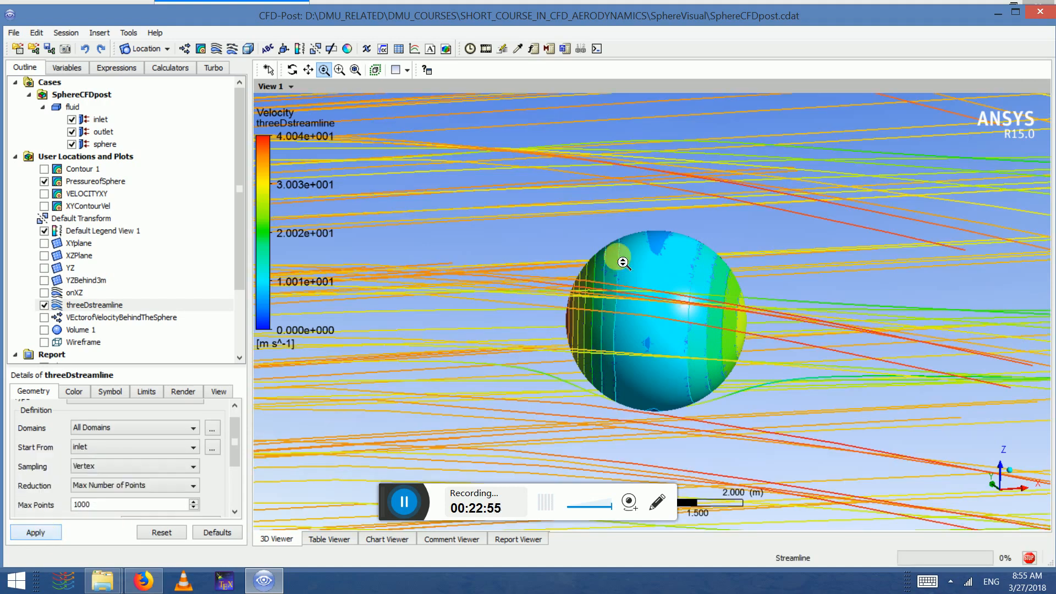
pyautogui.moveTo(615, 236); pyautogui.dragTo(333, 319)
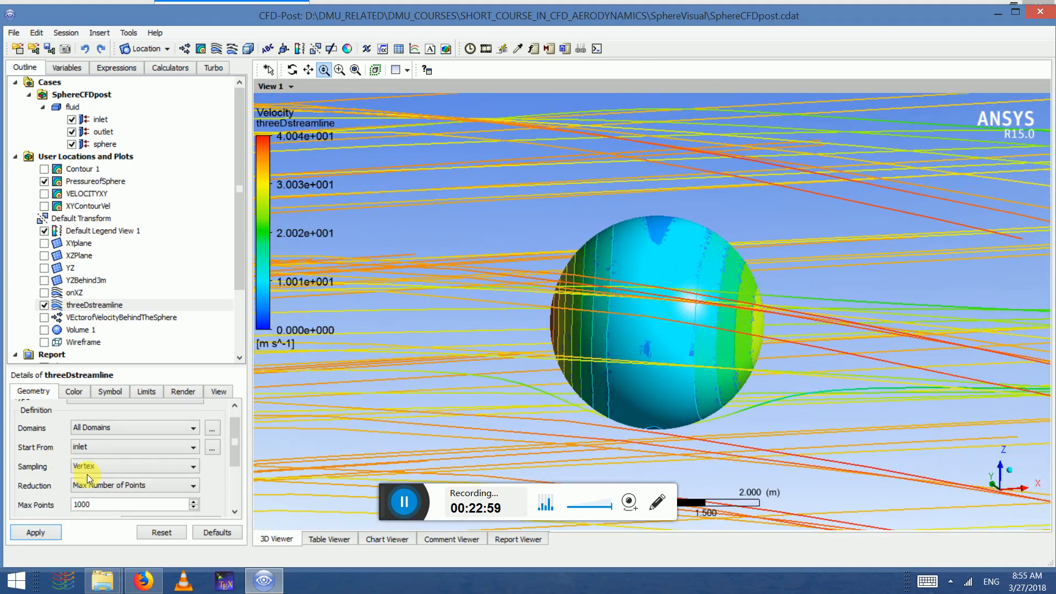
# - Set the threeDstreamline domain to fluid
pyautogui.click(117, 426)
pyautogui.click(116, 425)
pyautogui.click(117, 426)
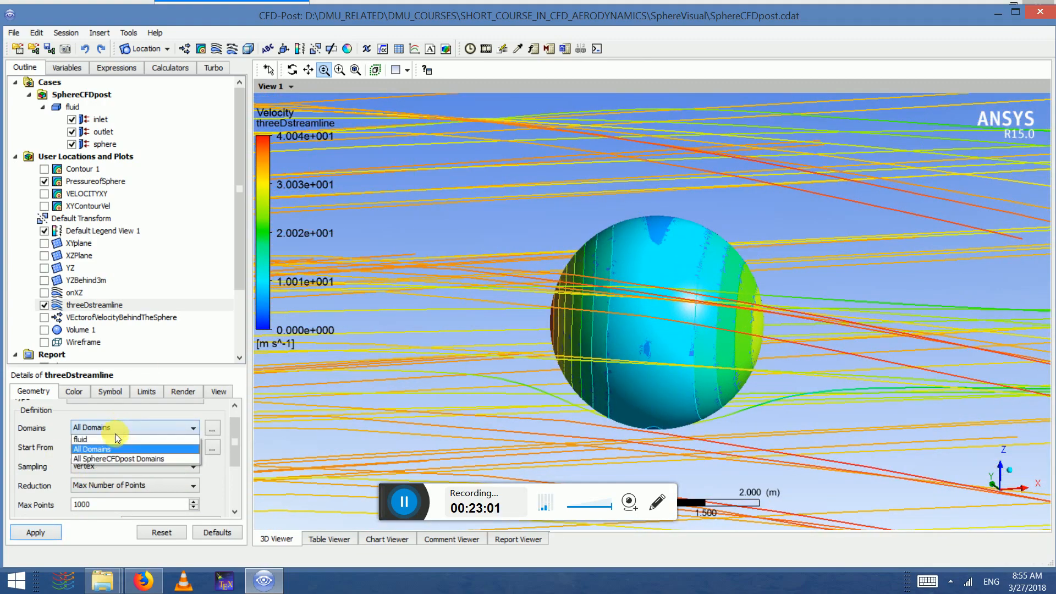
pyautogui.click(105, 461)
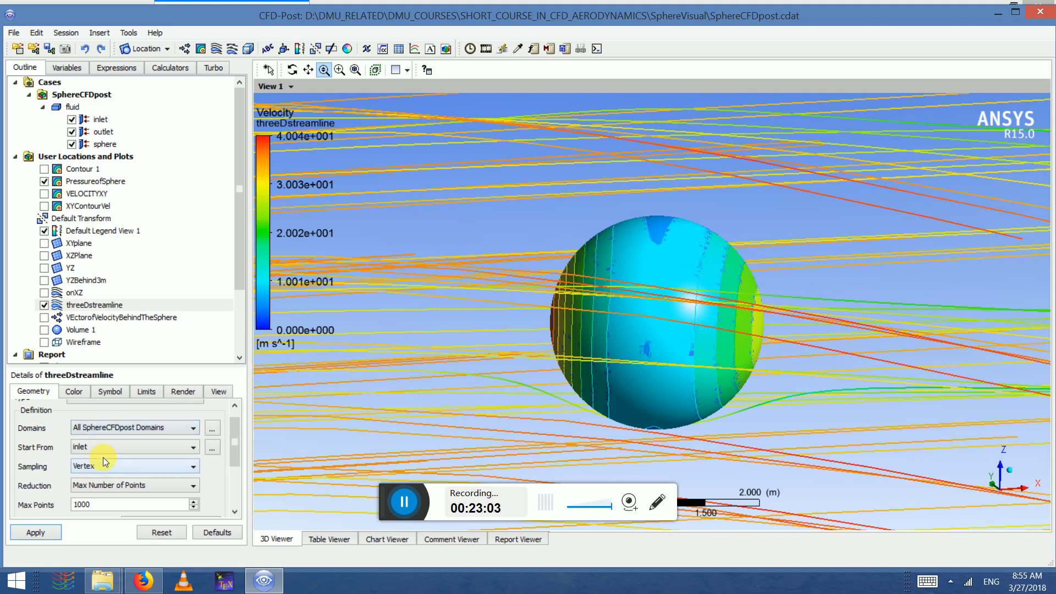
pyautogui.click(112, 428)
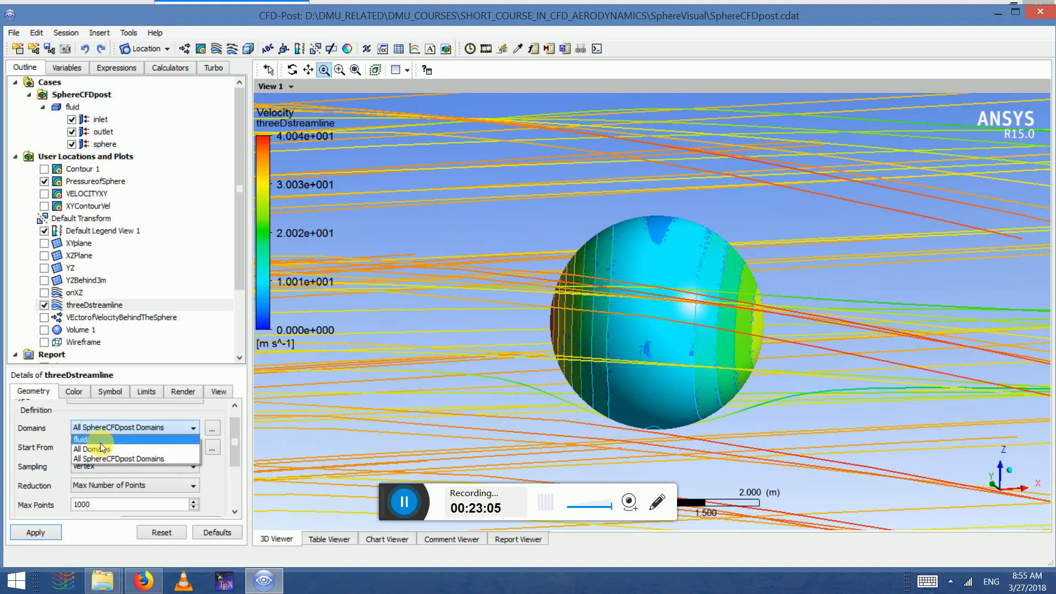
pyautogui.click(99, 440)
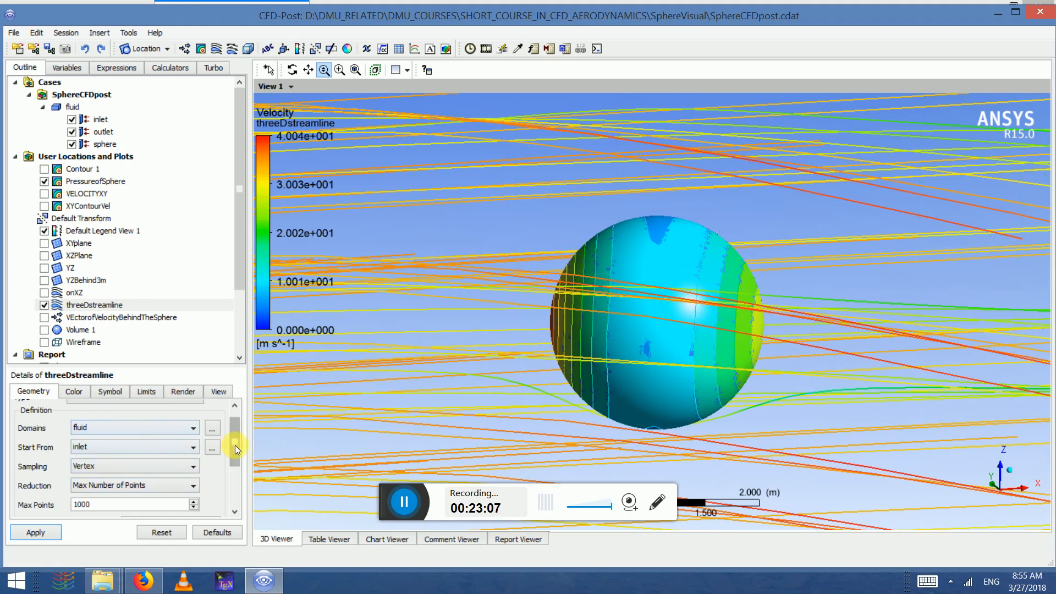
# - Start the threeDstreamline streamlines from the sphere, update the plot, and change their sampling to Equally Spaced
pyautogui.moveTo(236, 444); pyautogui.dragTo(234, 423)
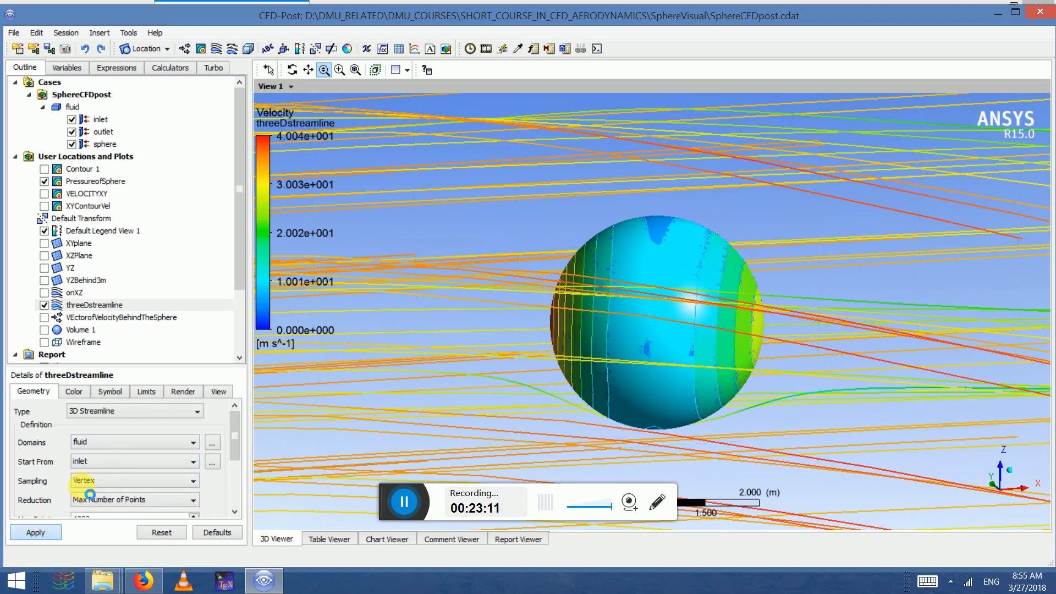
pyautogui.click(94, 466)
pyautogui.click(91, 492)
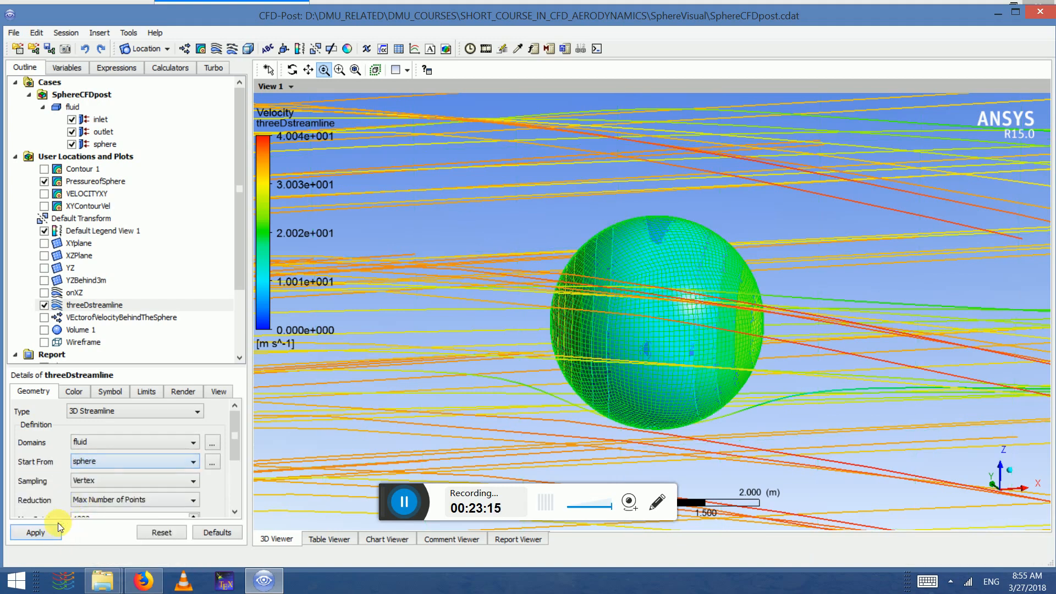
pyautogui.click(47, 532)
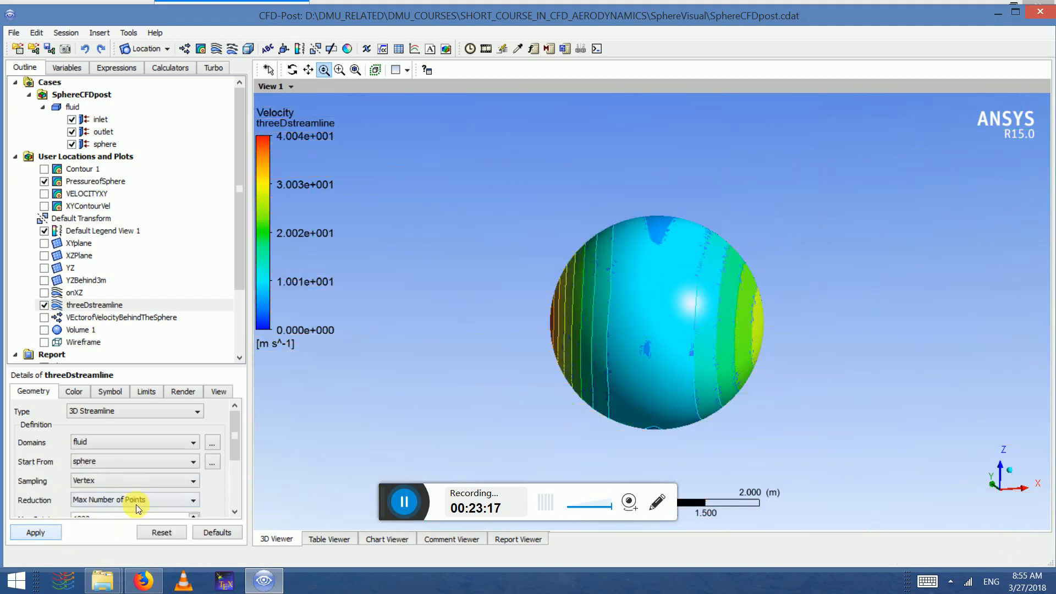
pyautogui.click(109, 484)
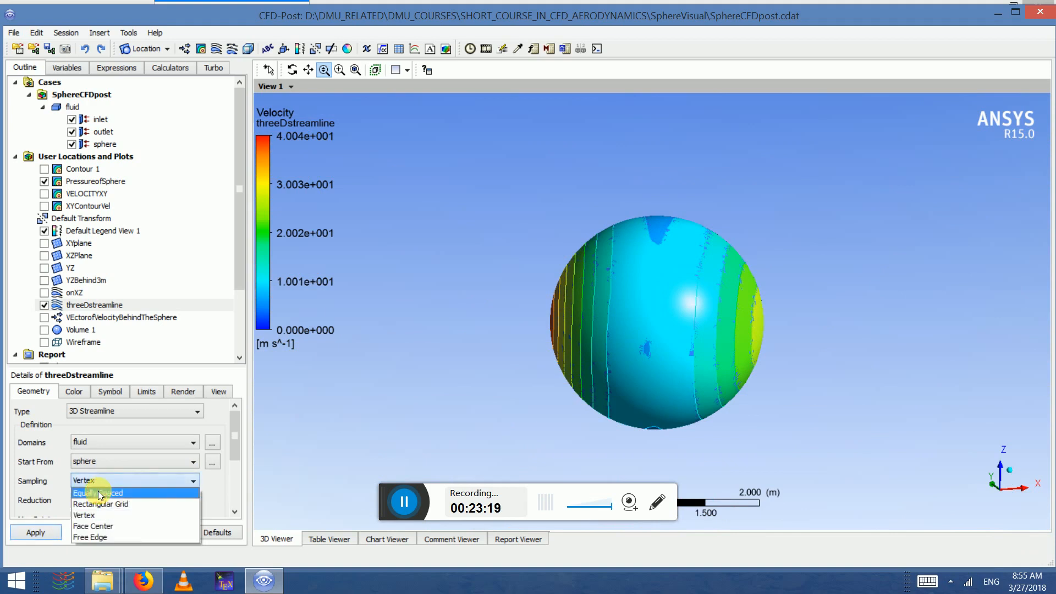
pyautogui.click(98, 491)
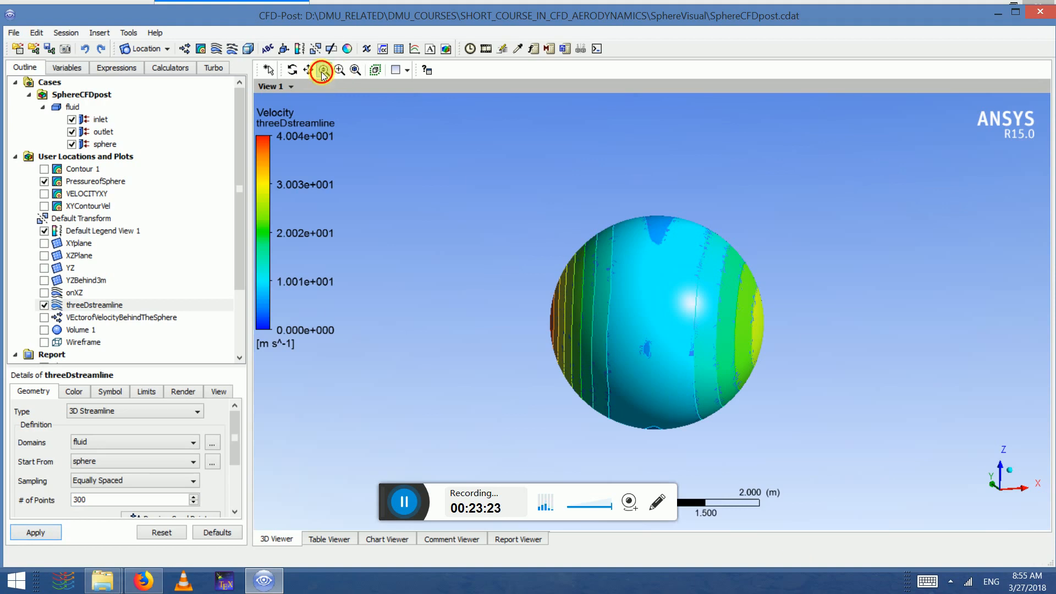
pyautogui.moveTo(767, 432); pyautogui.dragTo(735, 470)
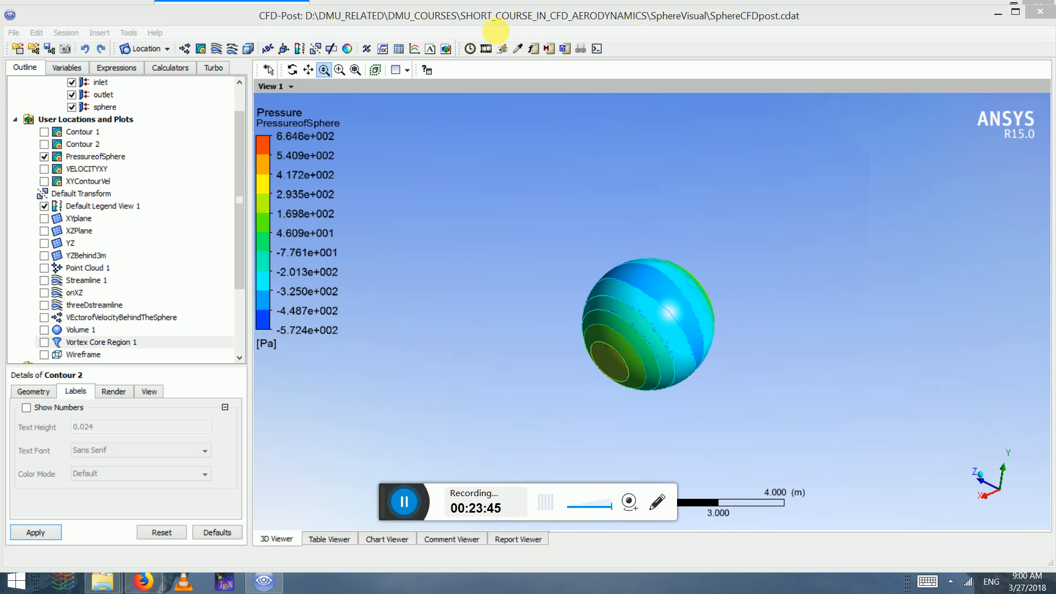
# - Insert a second vortex core region covering all domains, set its method to Vorticity and generate the plot
pyautogui.click(96, 34)
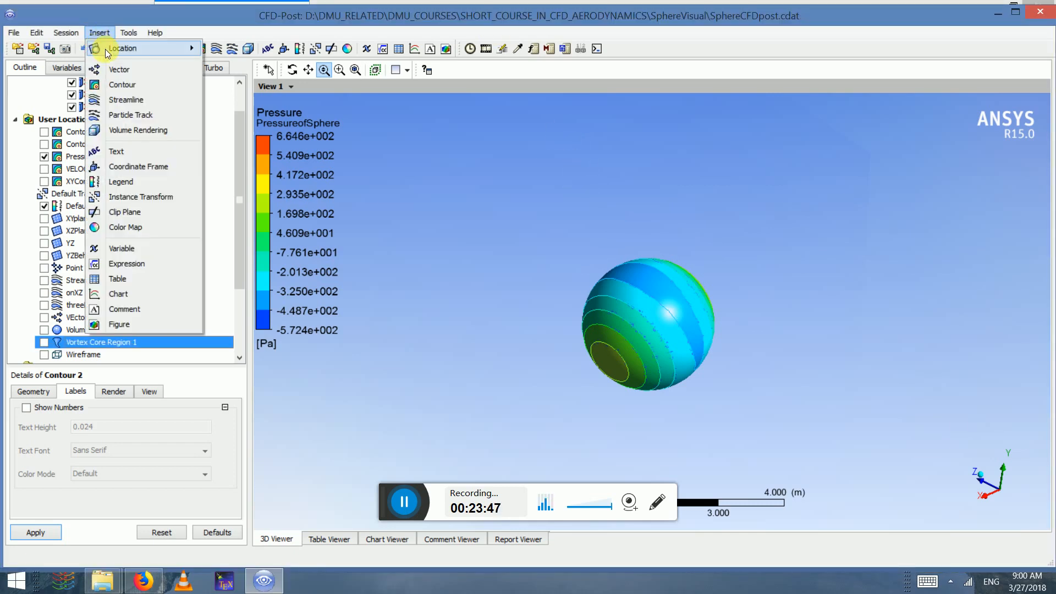
pyautogui.moveTo(107, 48)
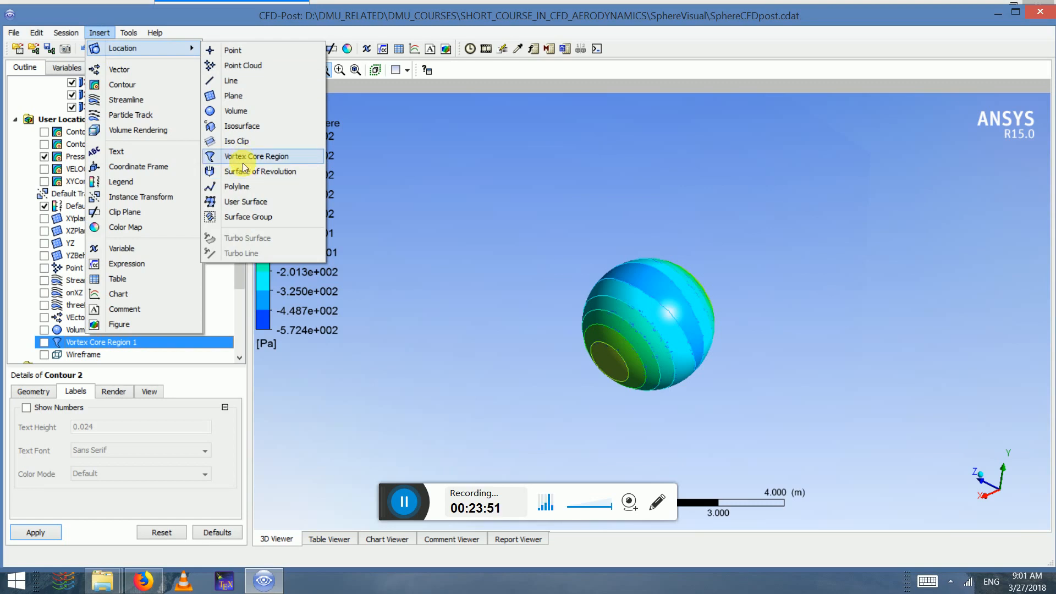
pyautogui.click(242, 156)
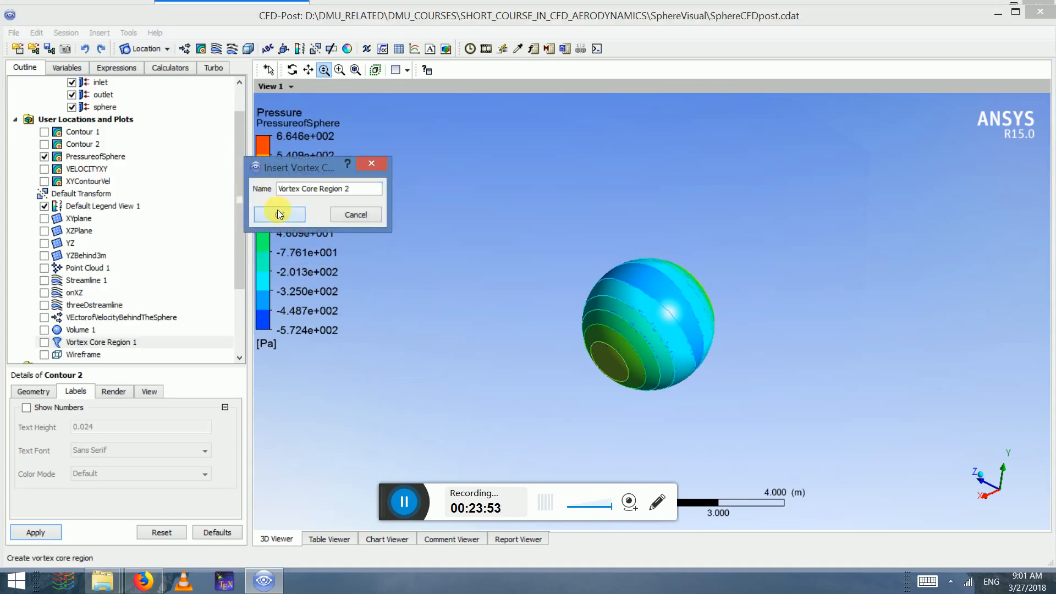
pyautogui.click(280, 213)
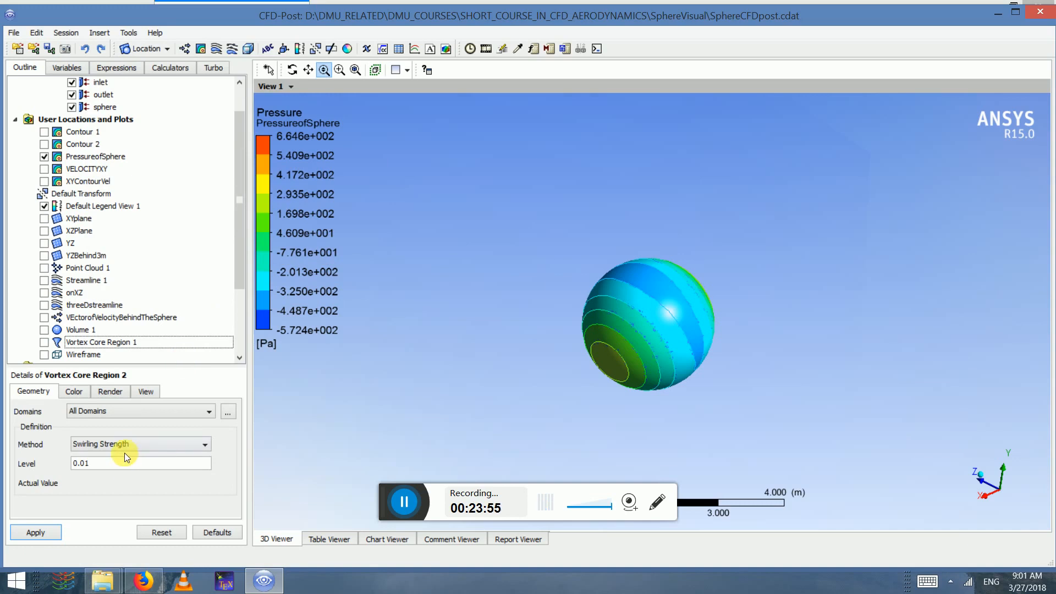
pyautogui.click(109, 446)
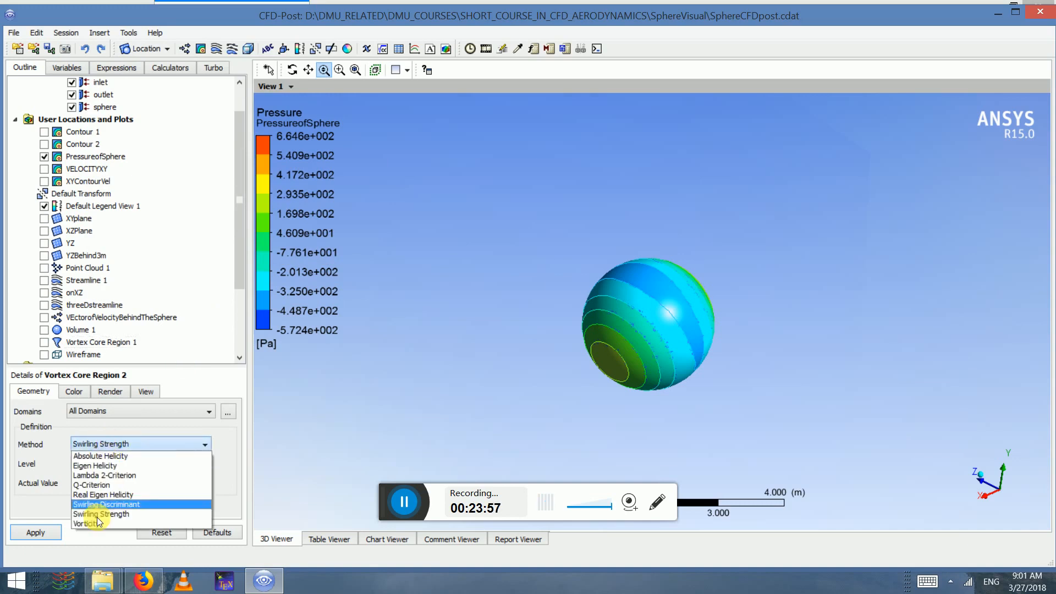
pyautogui.click(97, 529)
pyautogui.click(115, 446)
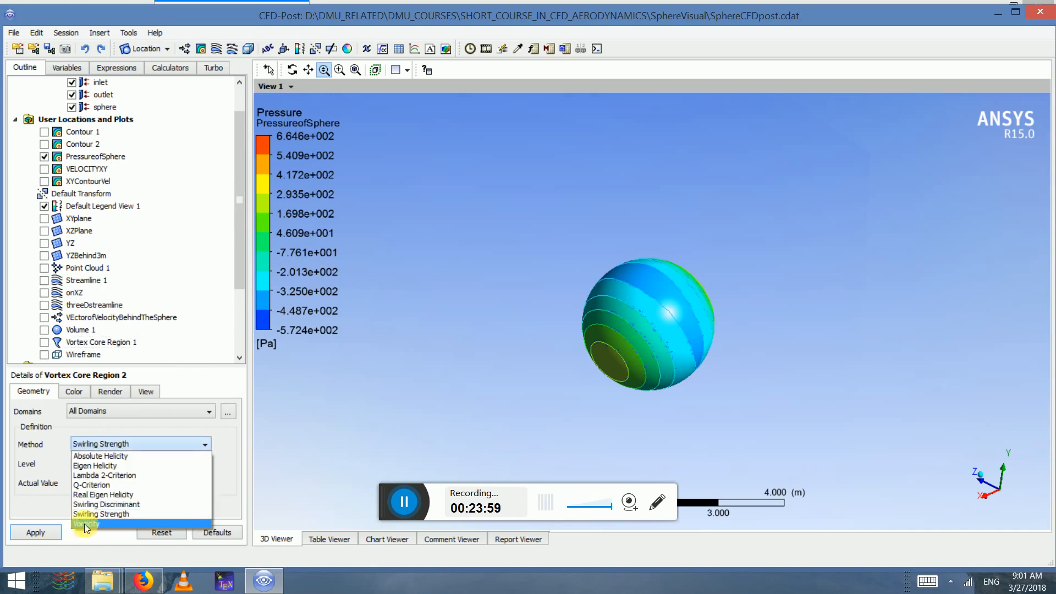
pyautogui.click(84, 523)
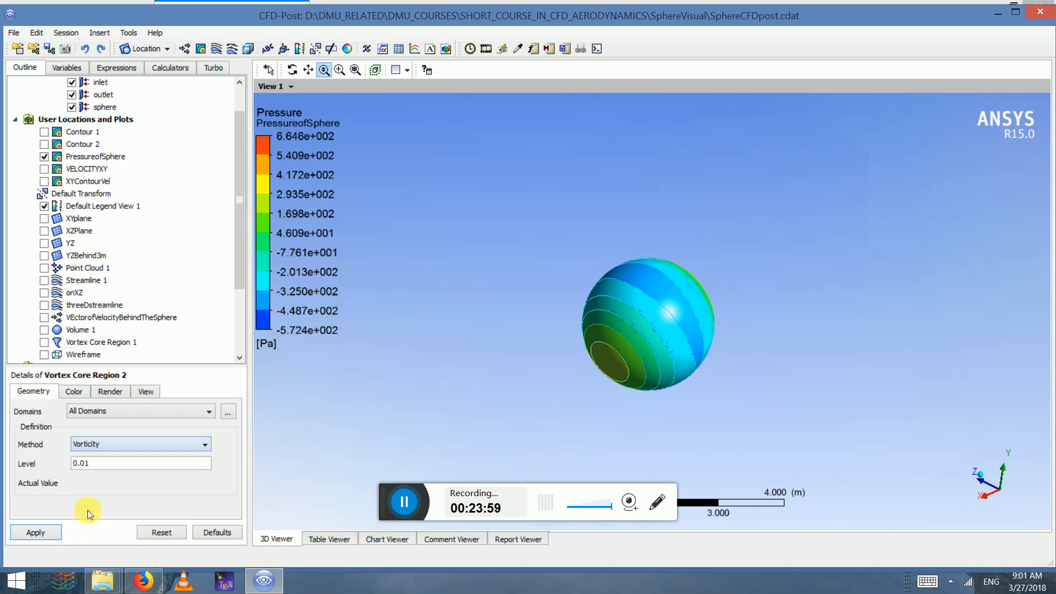
pyautogui.click(35, 532)
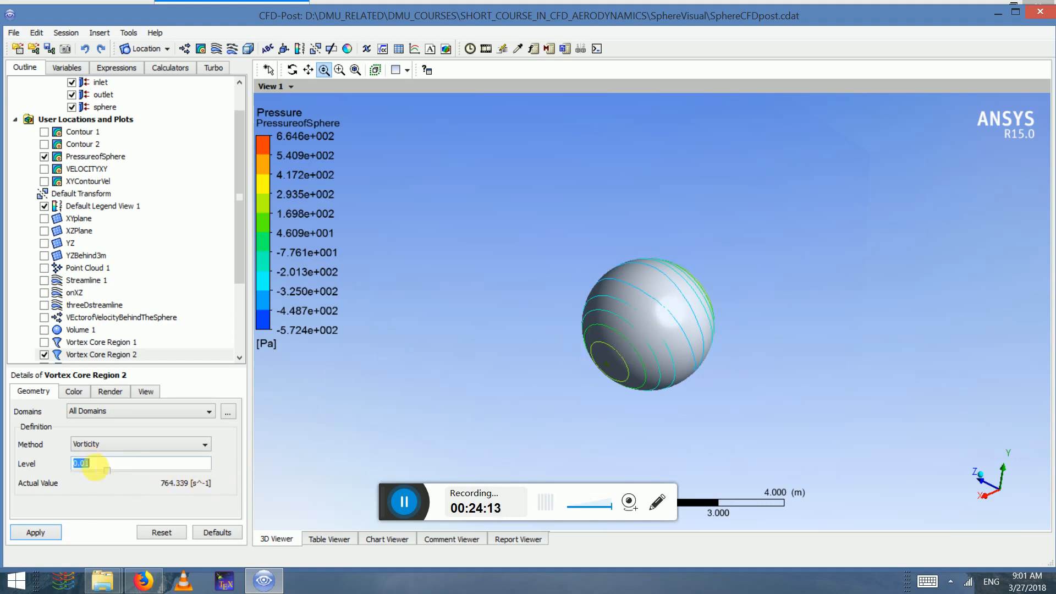
# - Try levels of 0.000615323, 2.46472e-05 and 7.36387e-05 for Vortex Core Region 2, updating the plot after each
pyautogui.moveTo(110, 470); pyautogui.dragTo(86, 483)
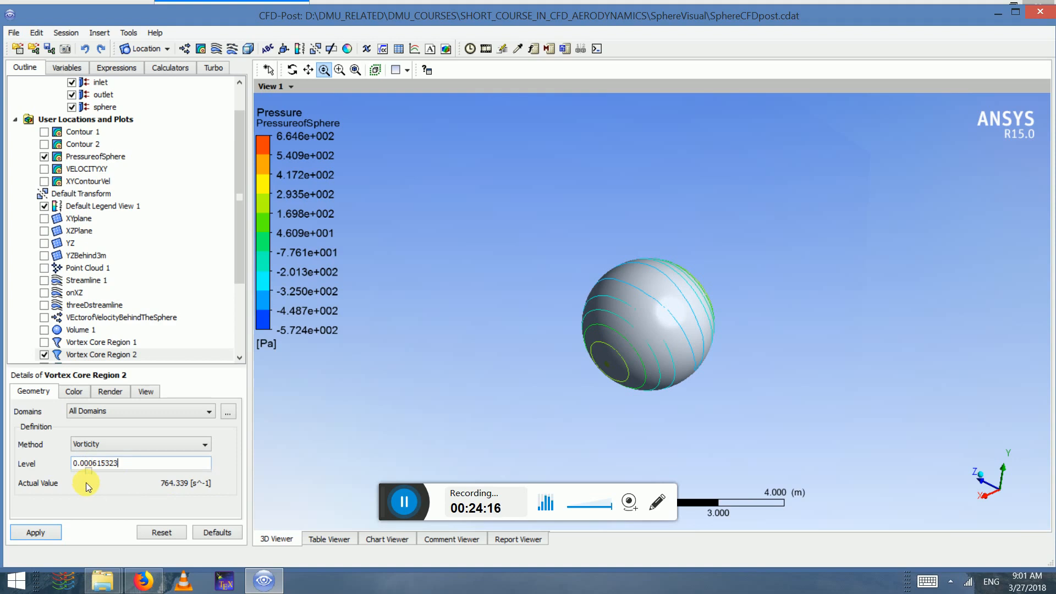
pyautogui.click(45, 533)
pyautogui.moveTo(88, 463); pyautogui.dragTo(78, 476)
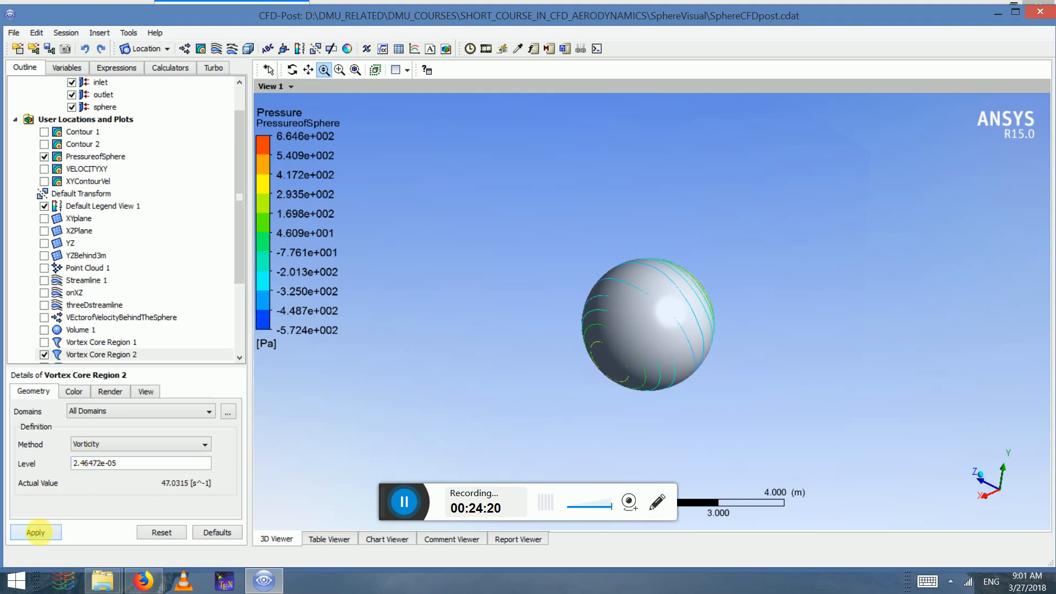
pyautogui.click(47, 533)
pyautogui.tripleClick(96, 466)
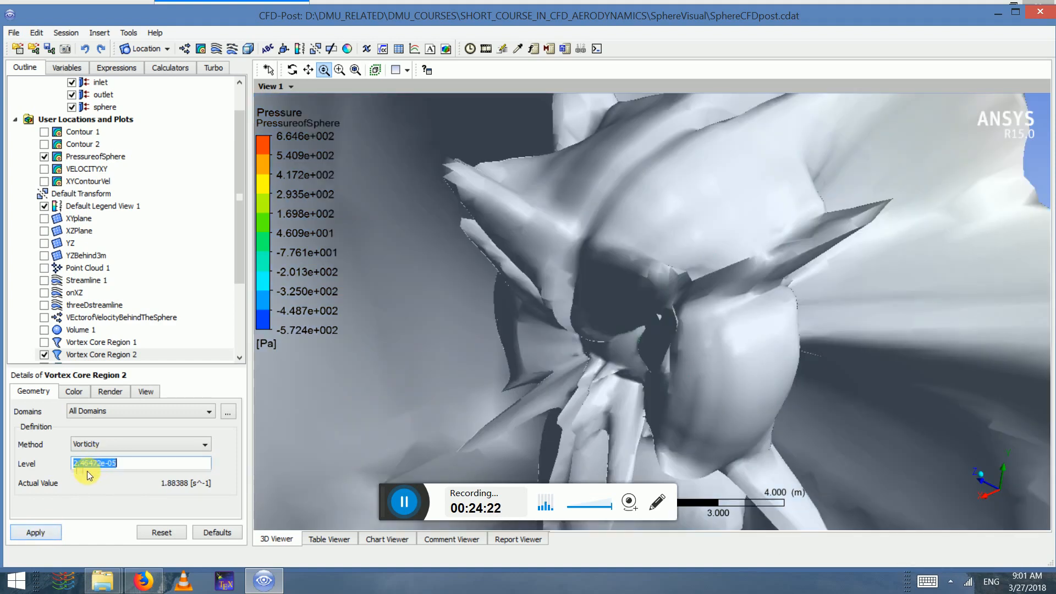
pyautogui.click(44, 534)
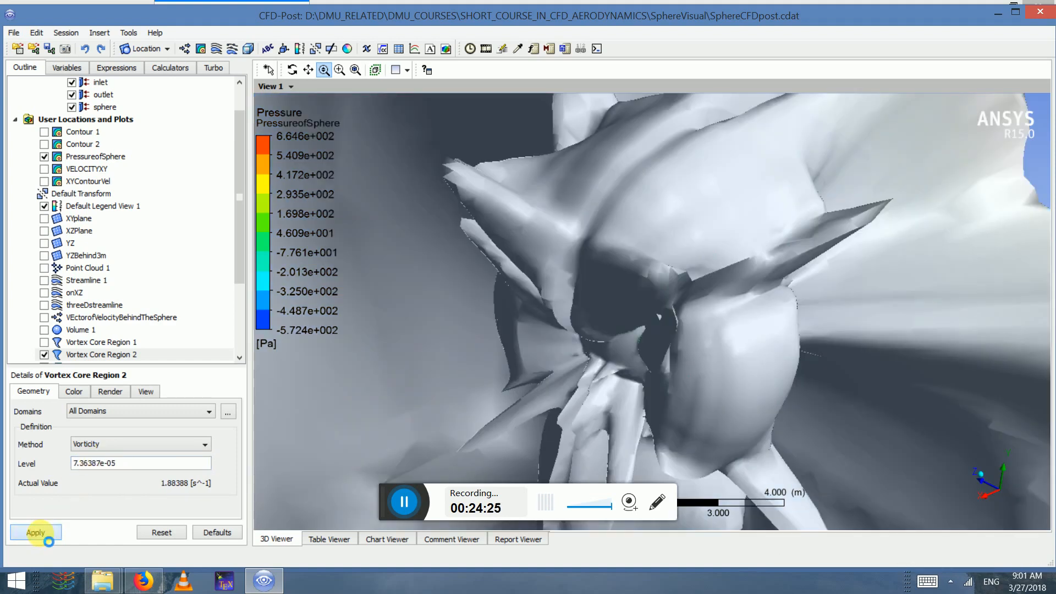
# - Try a level of 0.000160008 for Vortex Core Region 2, settle on 0.000125981 and update the plot
pyautogui.tripleClick(92, 465)
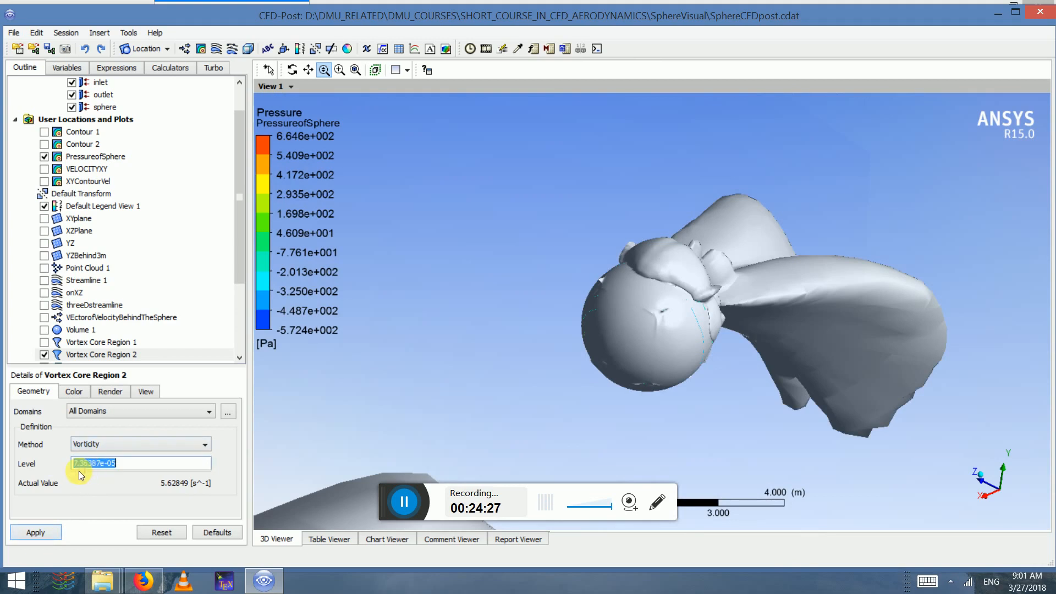
pyautogui.write('0.000160008')
pyautogui.tripleClick(82, 471)
pyautogui.write('0.000125981')
pyautogui.click(45, 534)
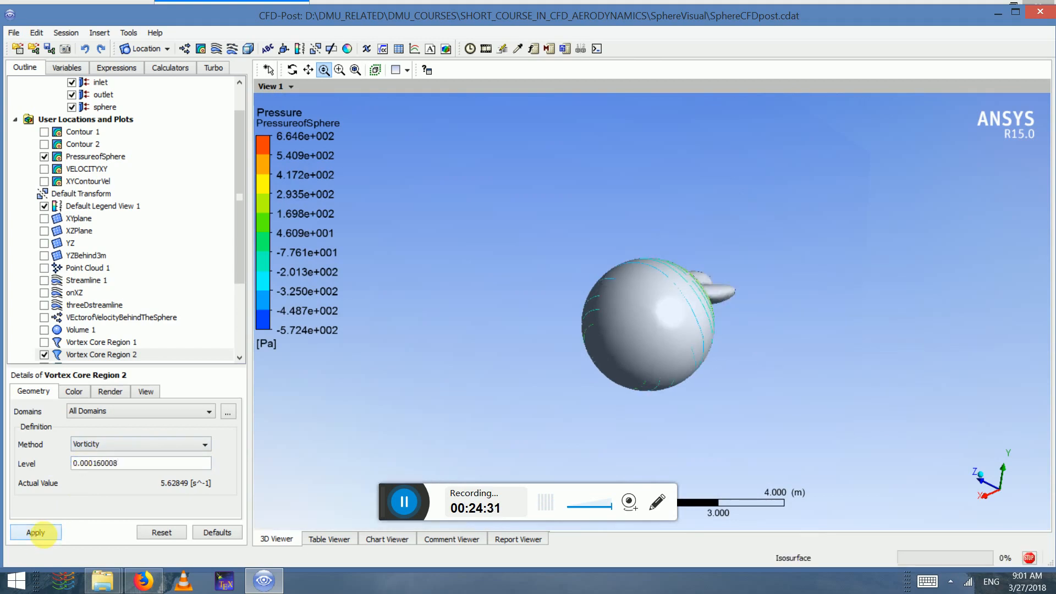
pyautogui.click(81, 471)
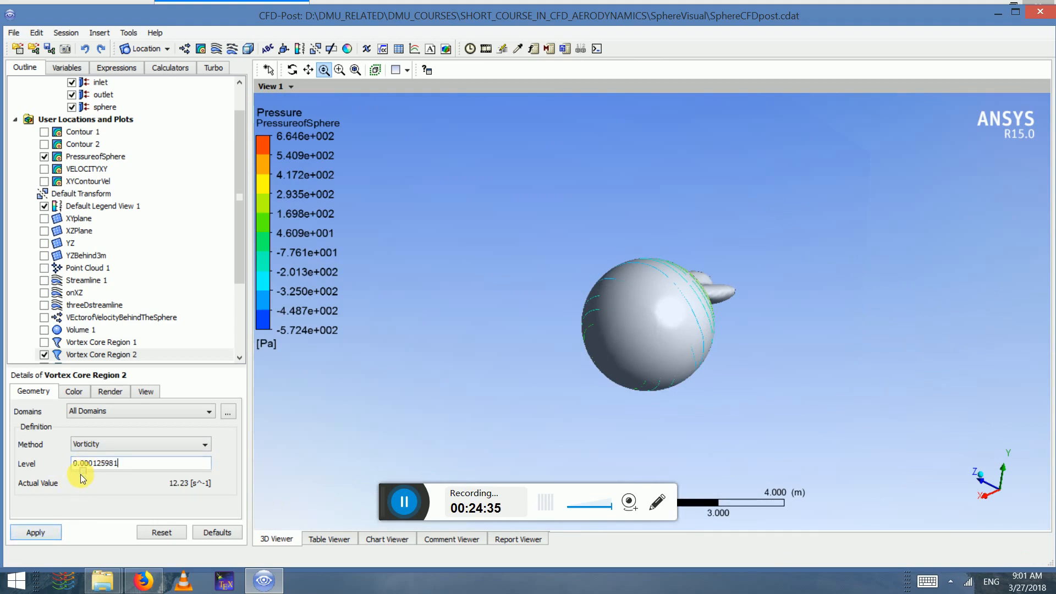
pyautogui.click(37, 534)
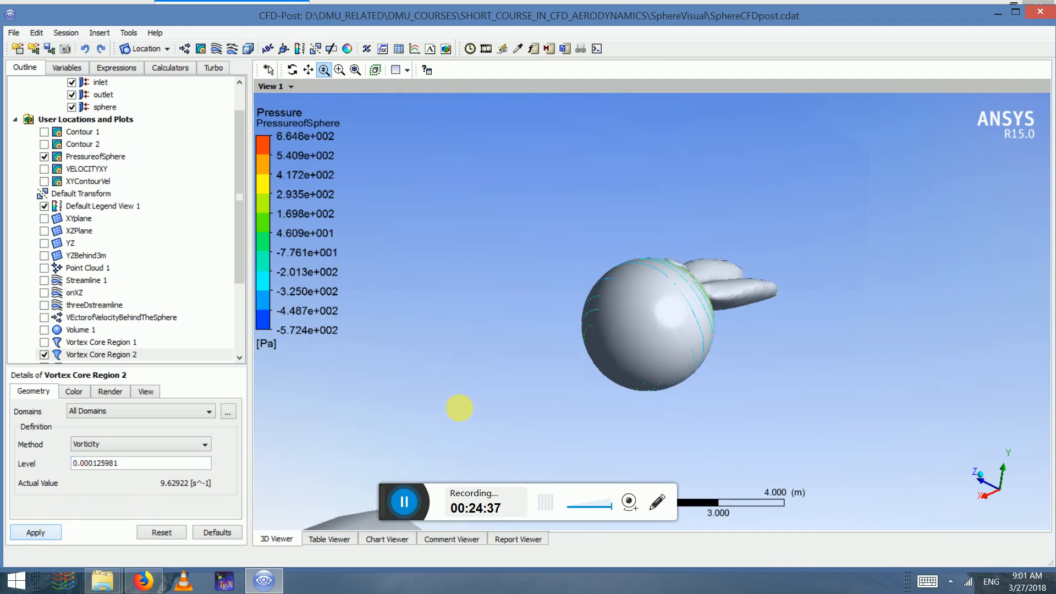
pyautogui.click(292, 70)
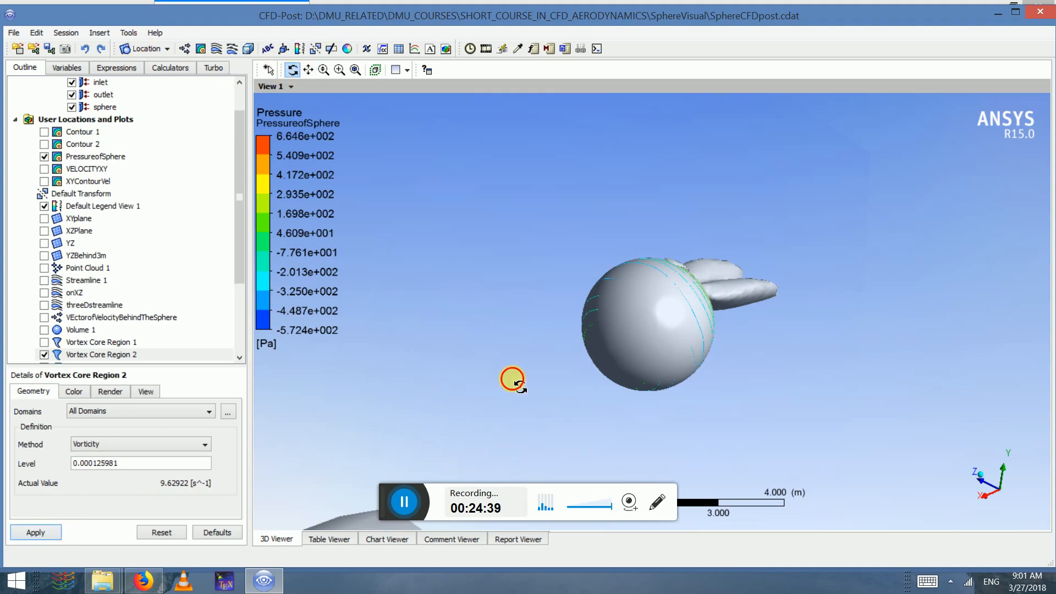
pyautogui.moveTo(511, 377); pyautogui.dragTo(529, 279)
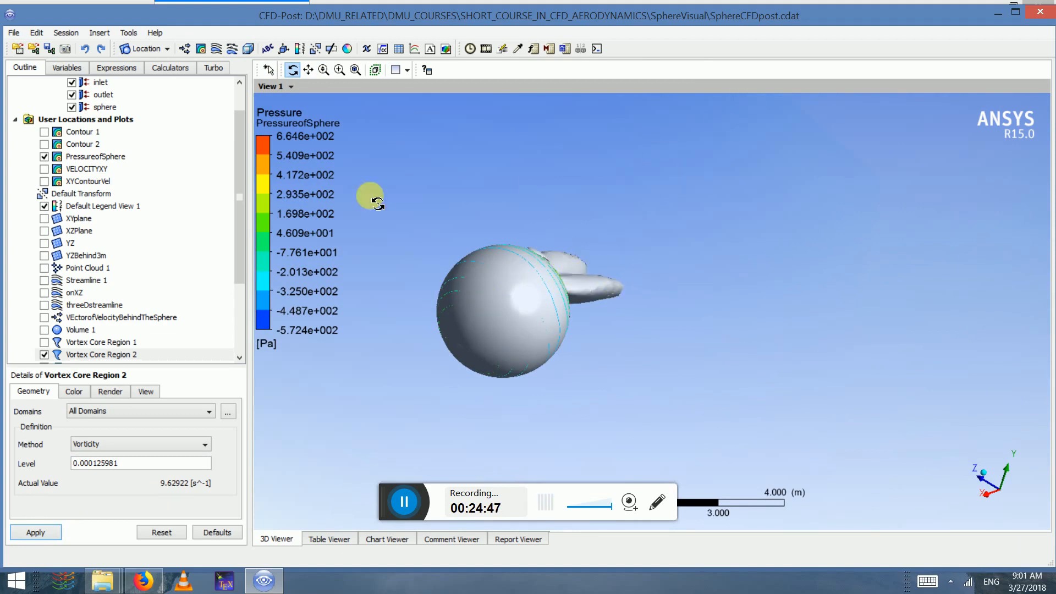
# - Insert a contour of Velocity with Vortex Core Region 2 as its location and generate the plot
pyautogui.click(97, 34)
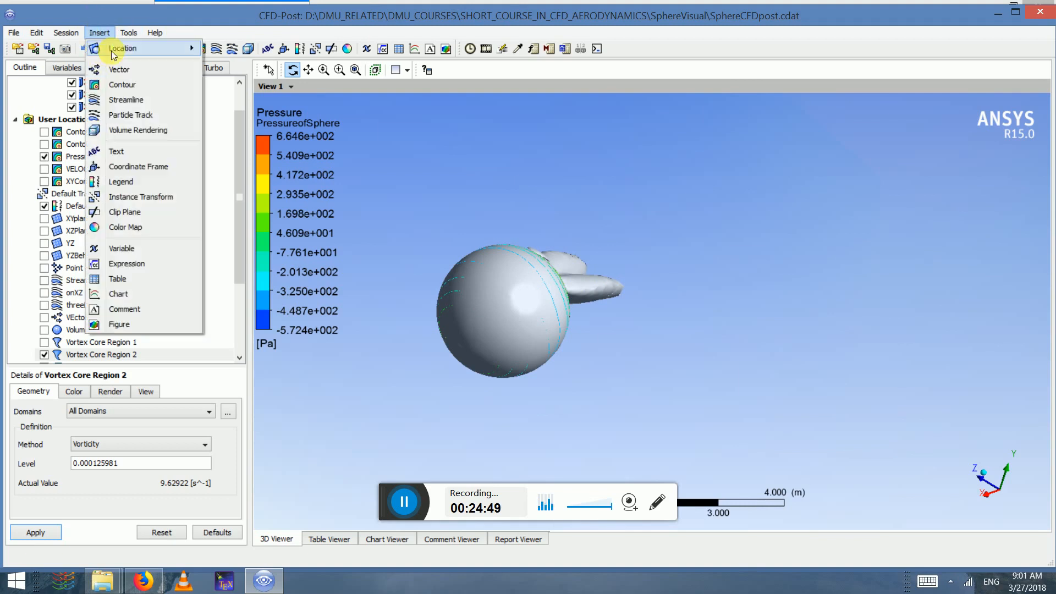
pyautogui.moveTo(165, 49)
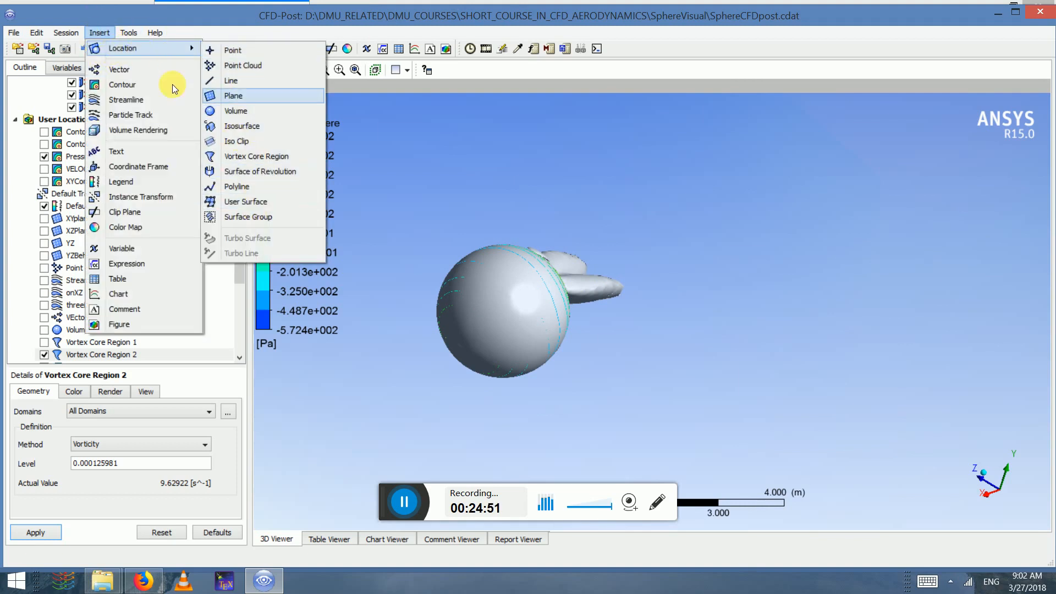
pyautogui.click(134, 85)
pyautogui.click(184, 145)
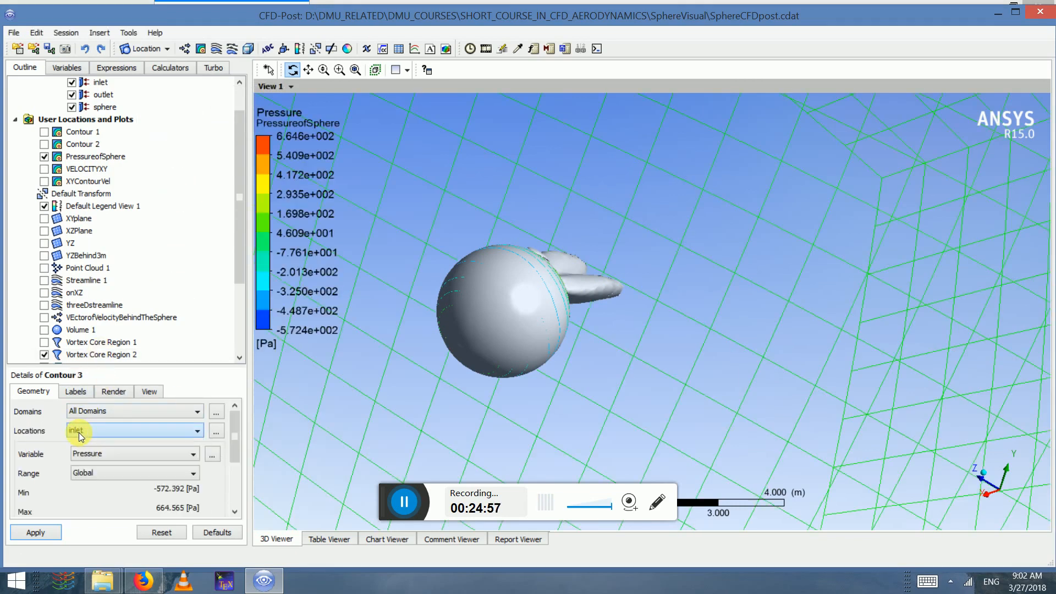
pyautogui.click(91, 457)
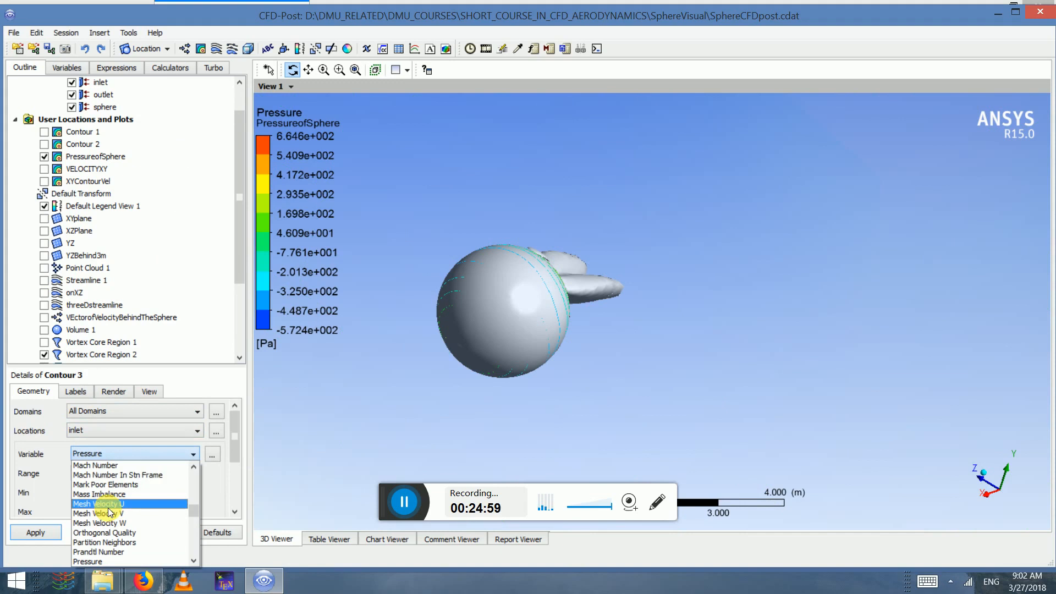
pyautogui.press('v')
pyautogui.press('Return')
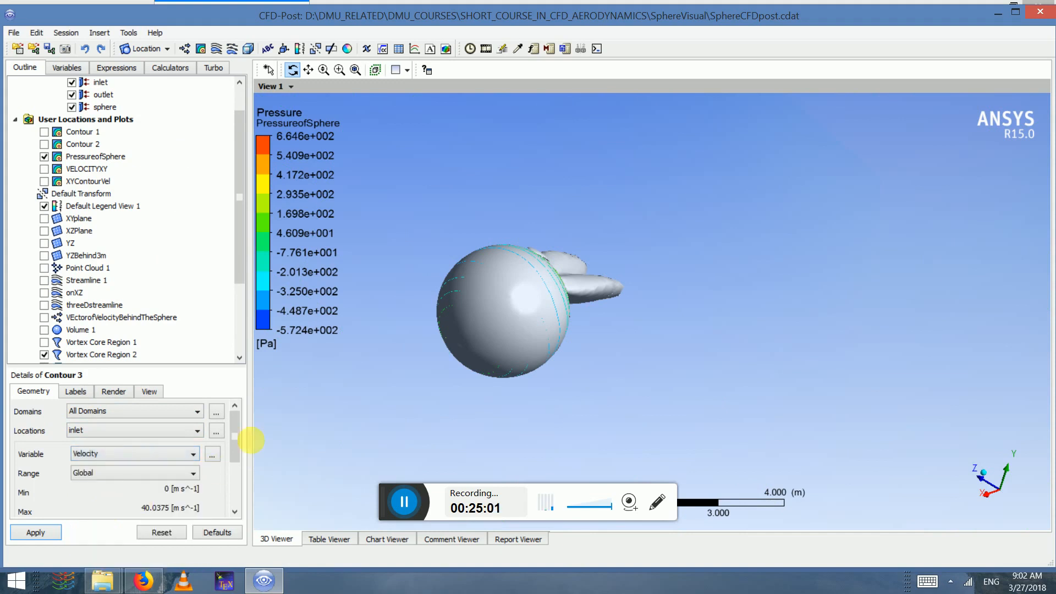
pyautogui.click(122, 433)
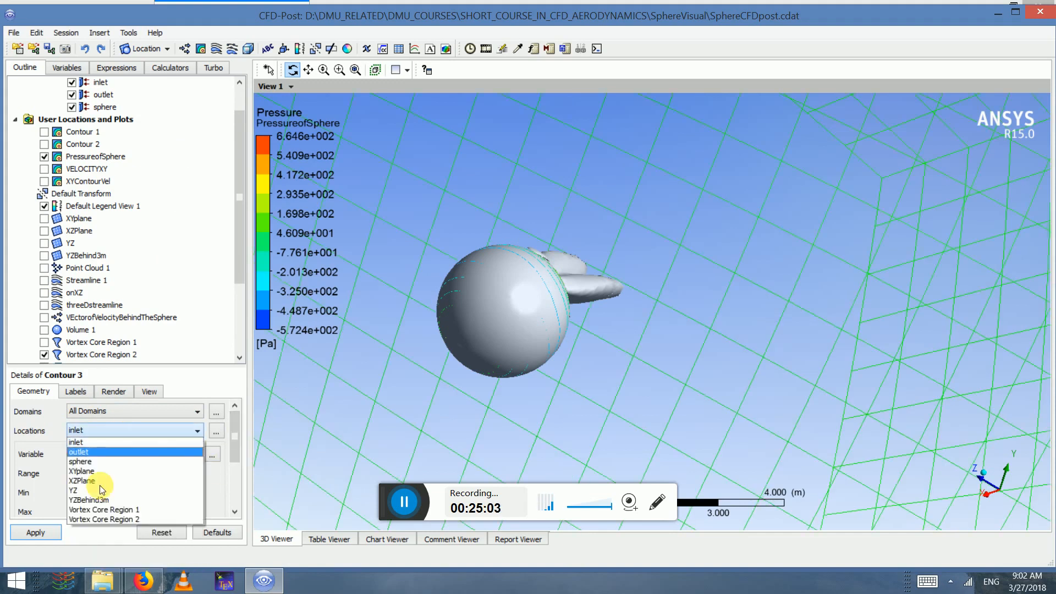
pyautogui.click(92, 516)
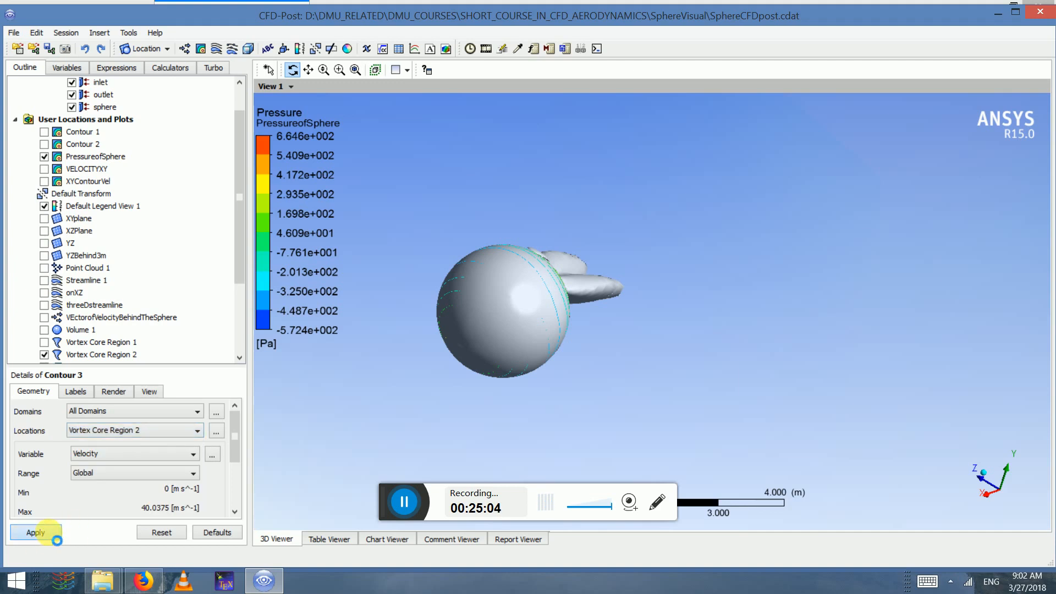
pyautogui.click(55, 539)
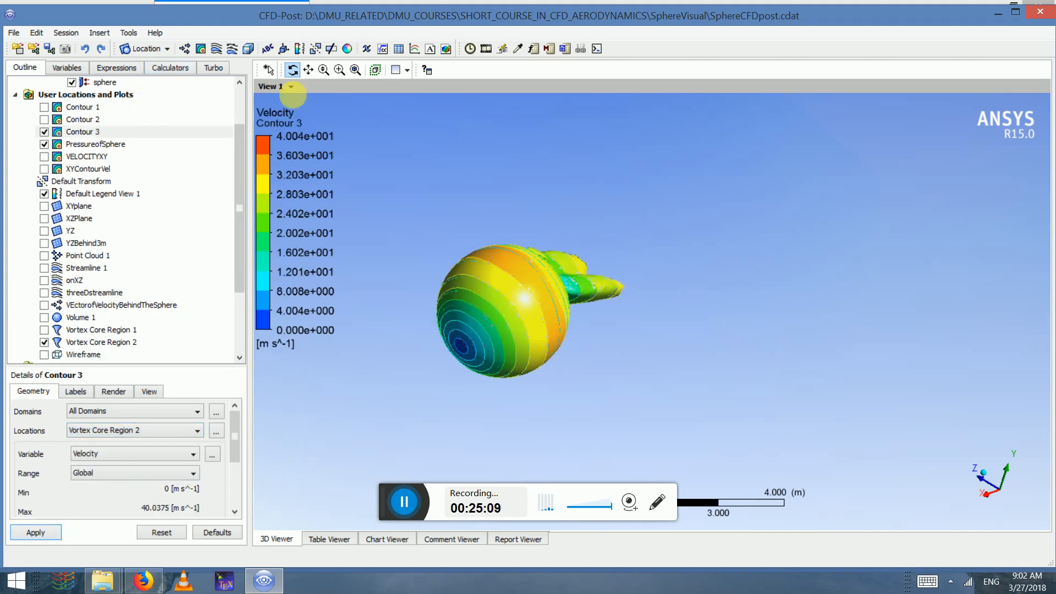
pyautogui.moveTo(473, 307); pyautogui.dragTo(614, 367)
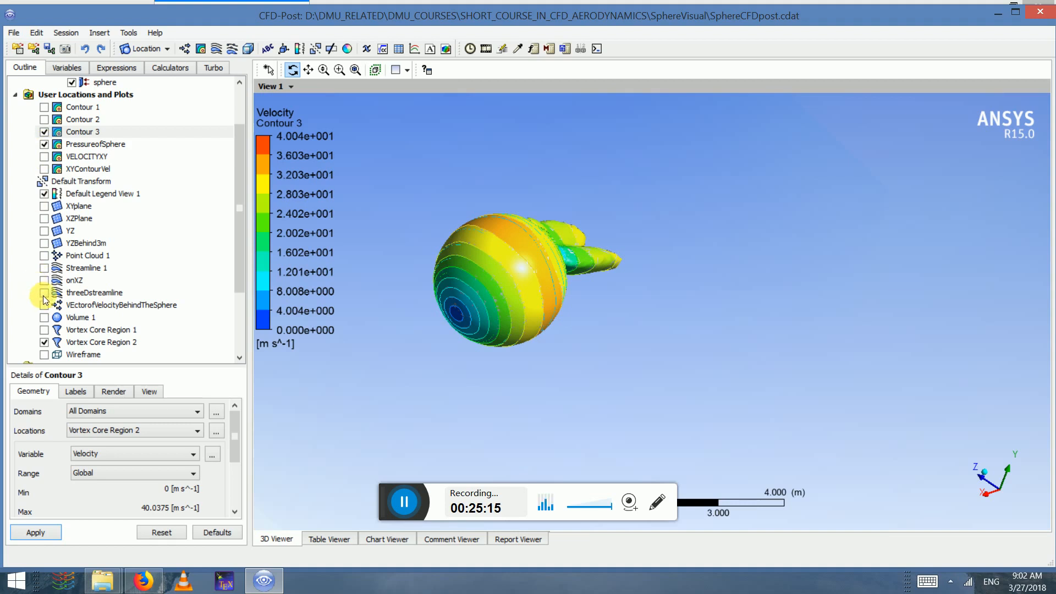
# - Display the onXZ streamlines together with the velocity contour on the vortex core region, keeping Streamline 1 hidden
pyautogui.click(45, 268)
pyautogui.click(45, 268)
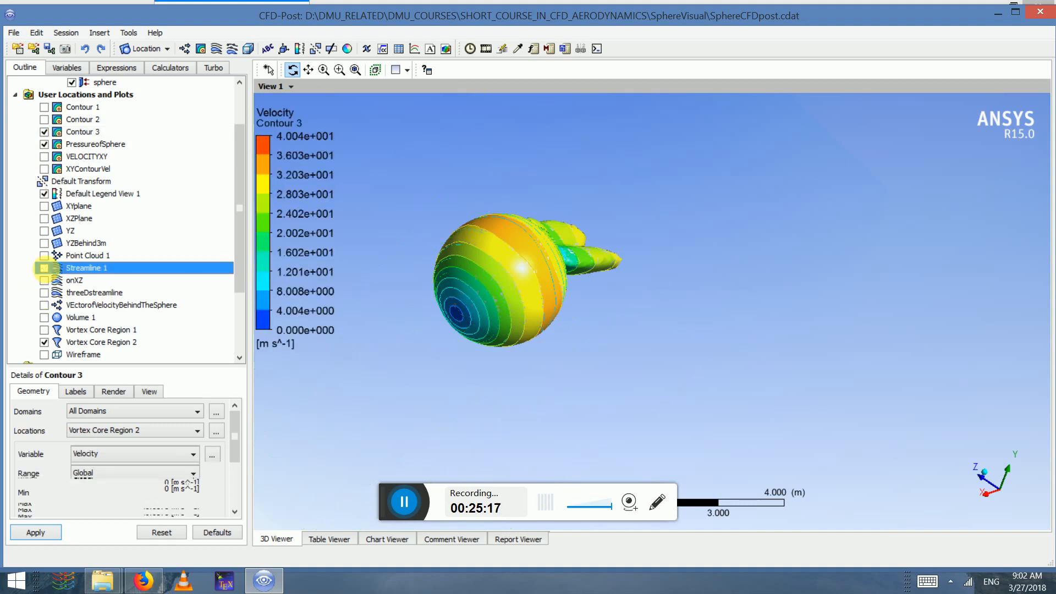
pyautogui.click(45, 269)
pyautogui.click(45, 268)
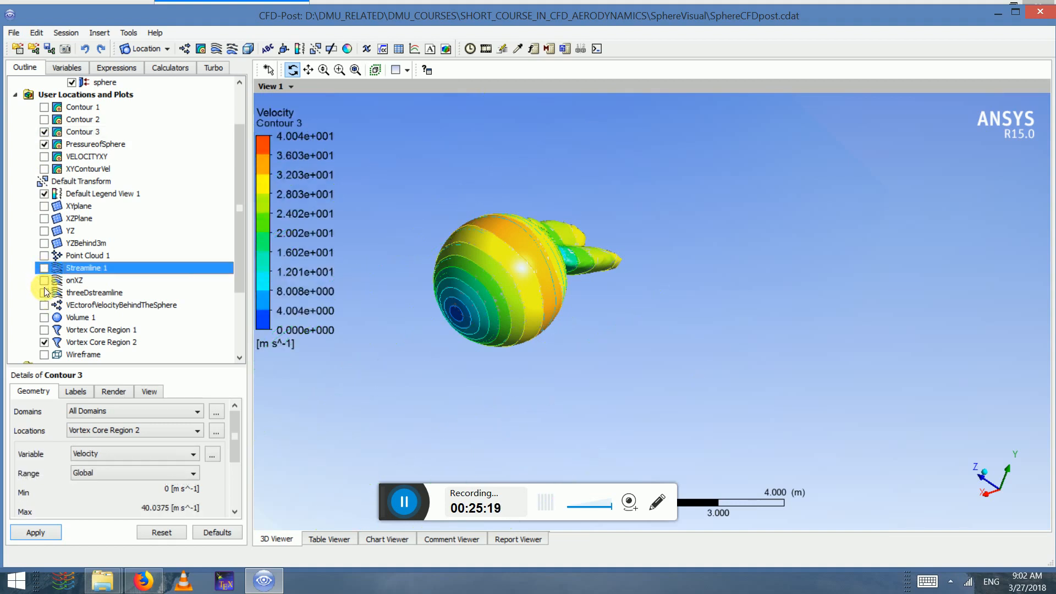
pyautogui.click(44, 280)
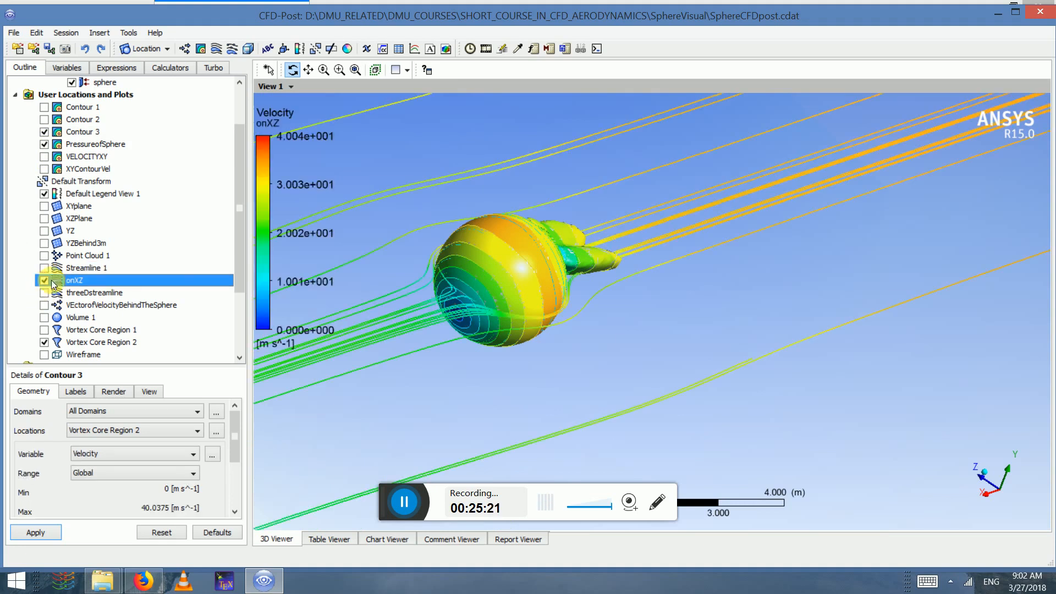
# - Orient the view along the X and Y axes to examine the vortex core region and the onXZ streamlines around the sphere
pyautogui.moveTo(535, 205); pyautogui.dragTo(1049, 439)
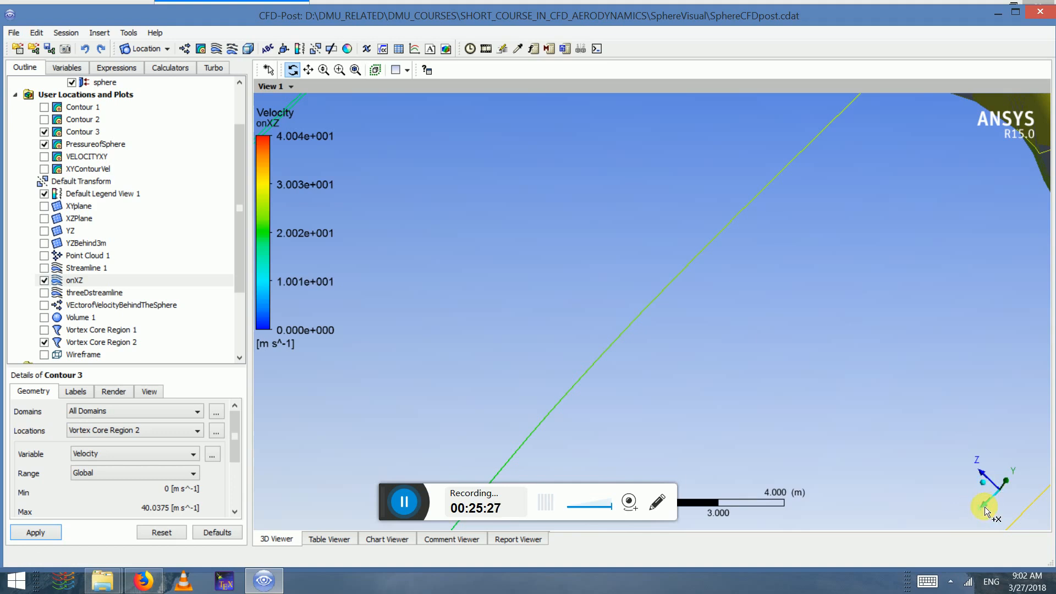
pyautogui.click(985, 507)
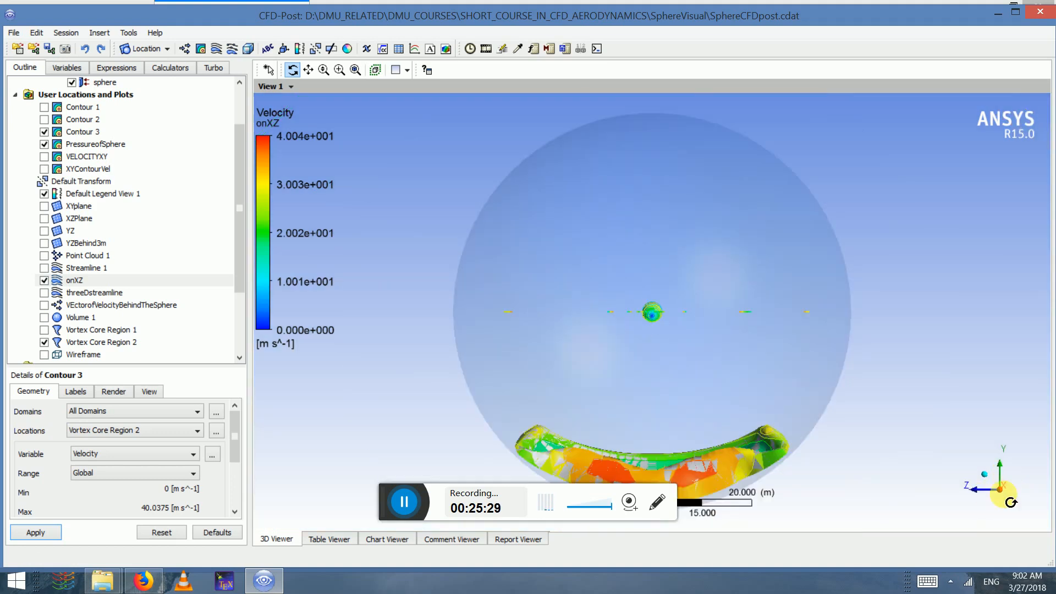
pyautogui.click(1002, 507)
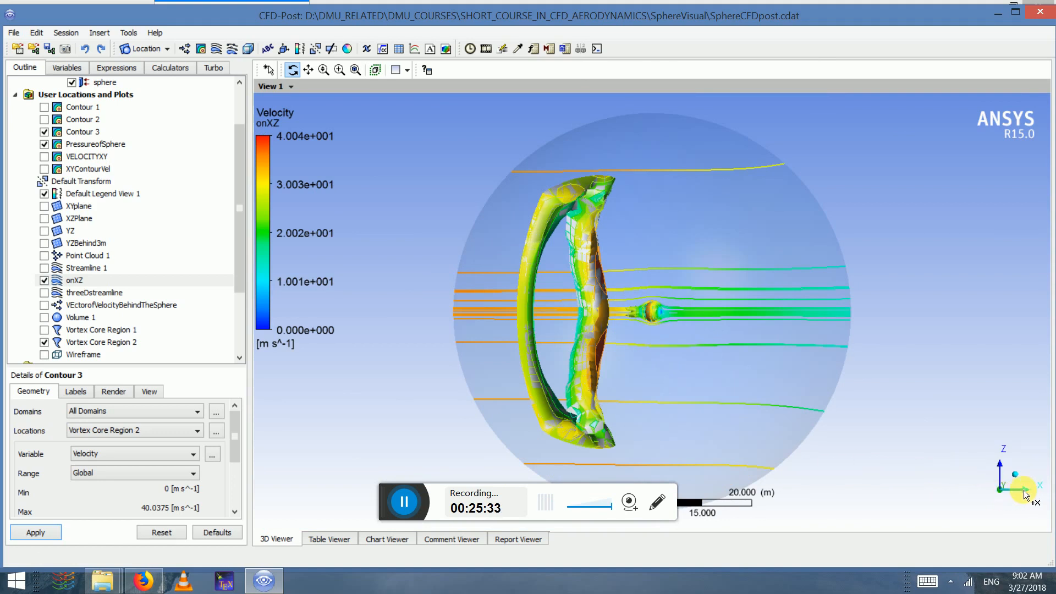
pyautogui.click(982, 489)
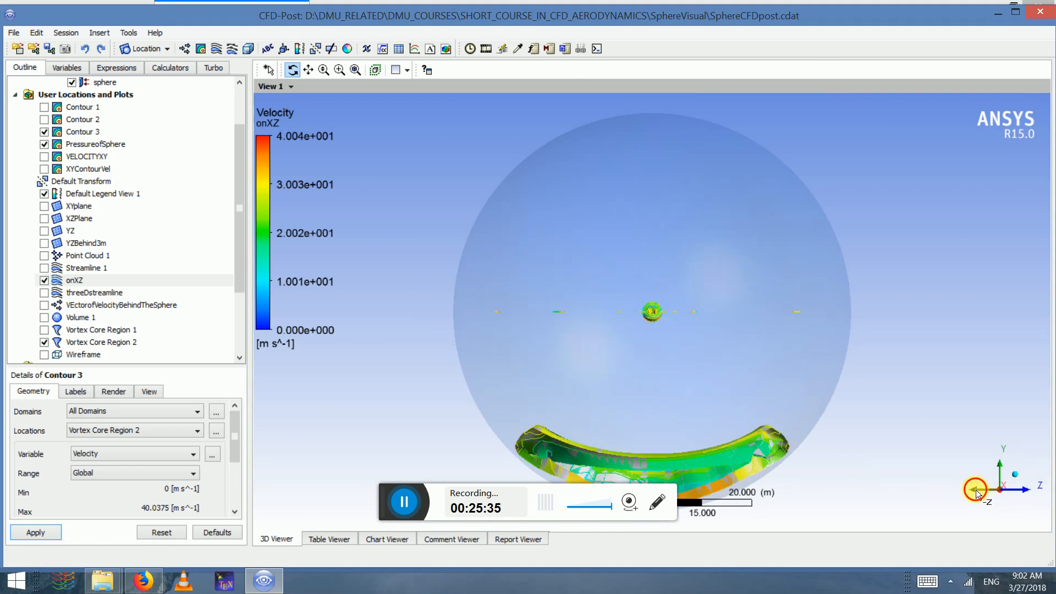
pyautogui.click(1003, 472)
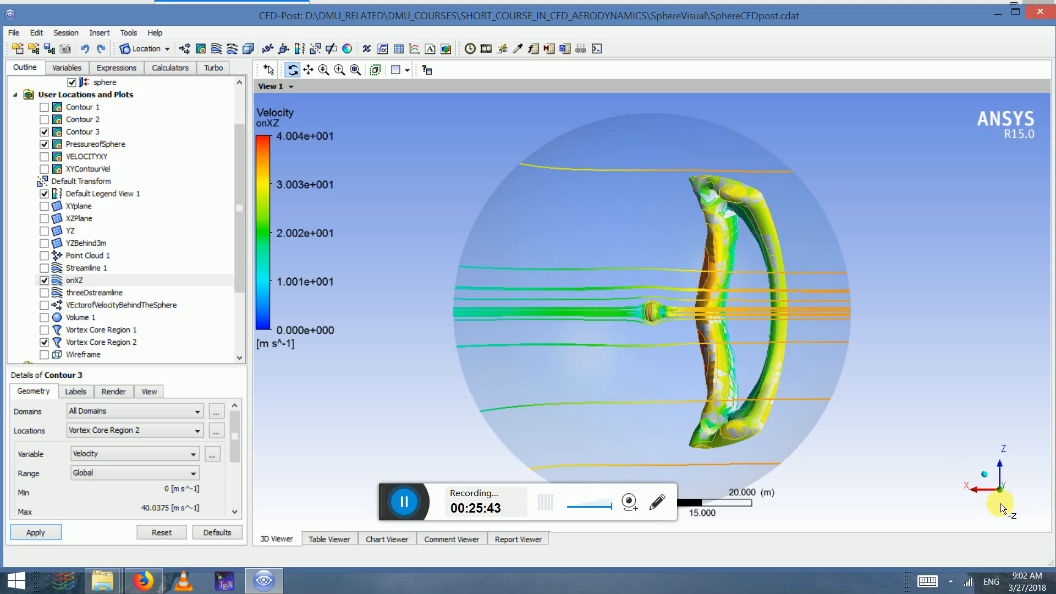
# - Rotate the model and zoom in on the sphere to examine the vortex core region and onXZ streamlines from both sides
pyautogui.moveTo(1006, 494); pyautogui.dragTo(690, 412)
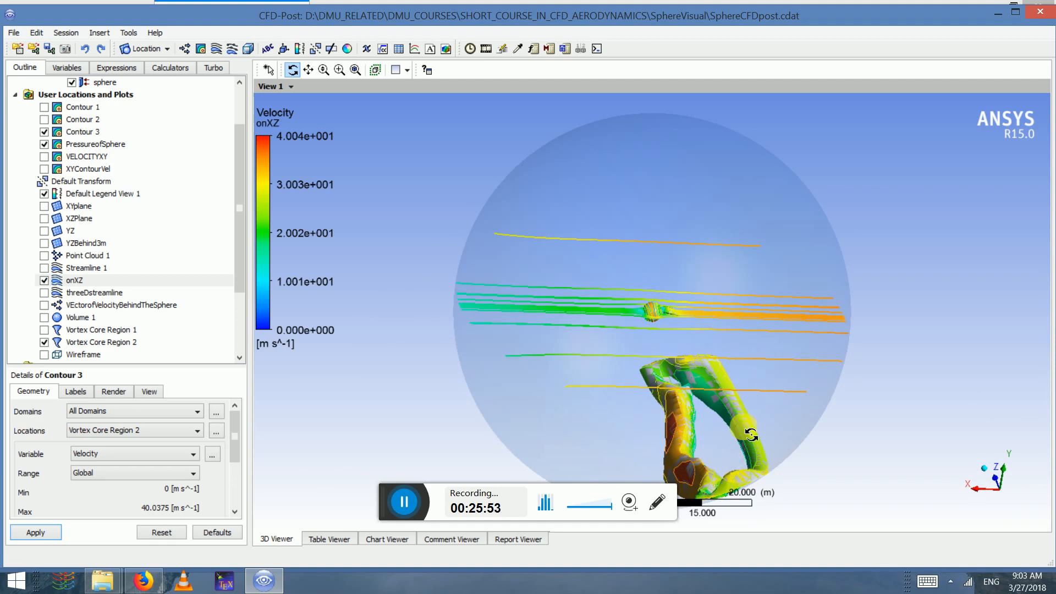
pyautogui.moveTo(659, 396); pyautogui.dragTo(184, 134)
pyautogui.click(340, 70)
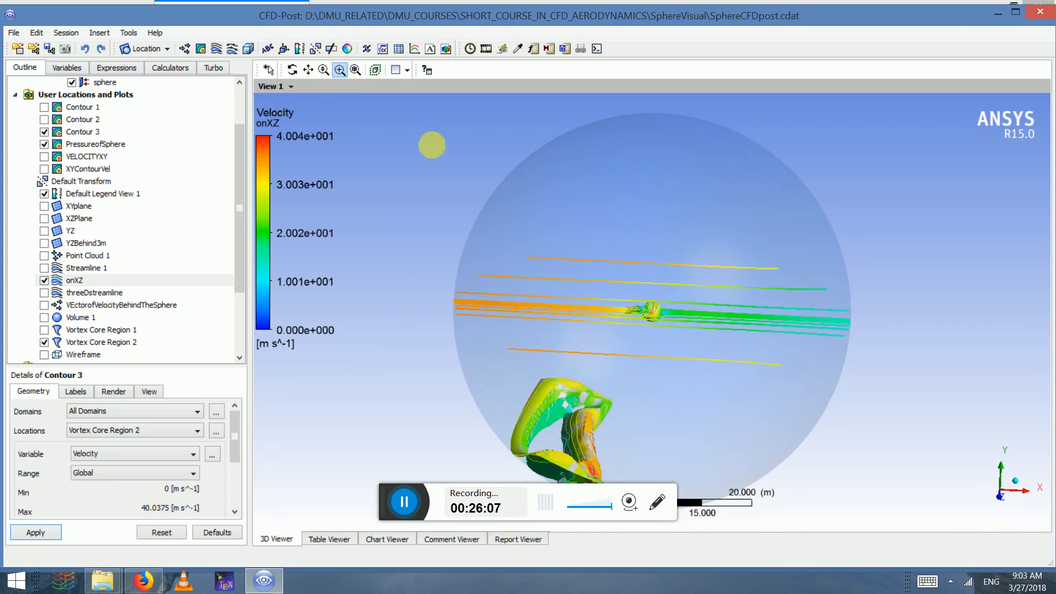
pyautogui.click(699, 362)
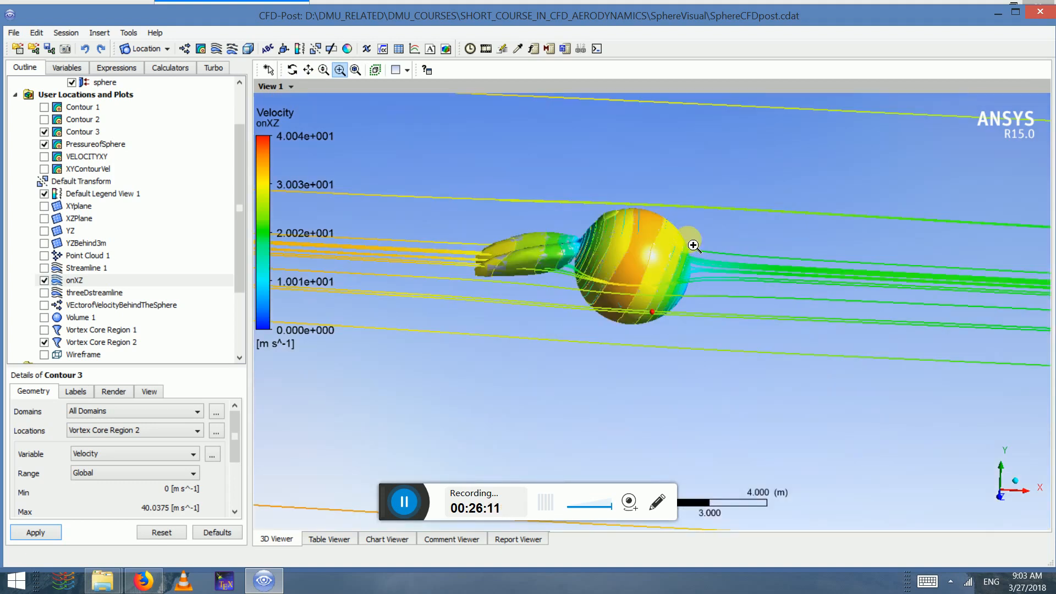
pyautogui.click(291, 70)
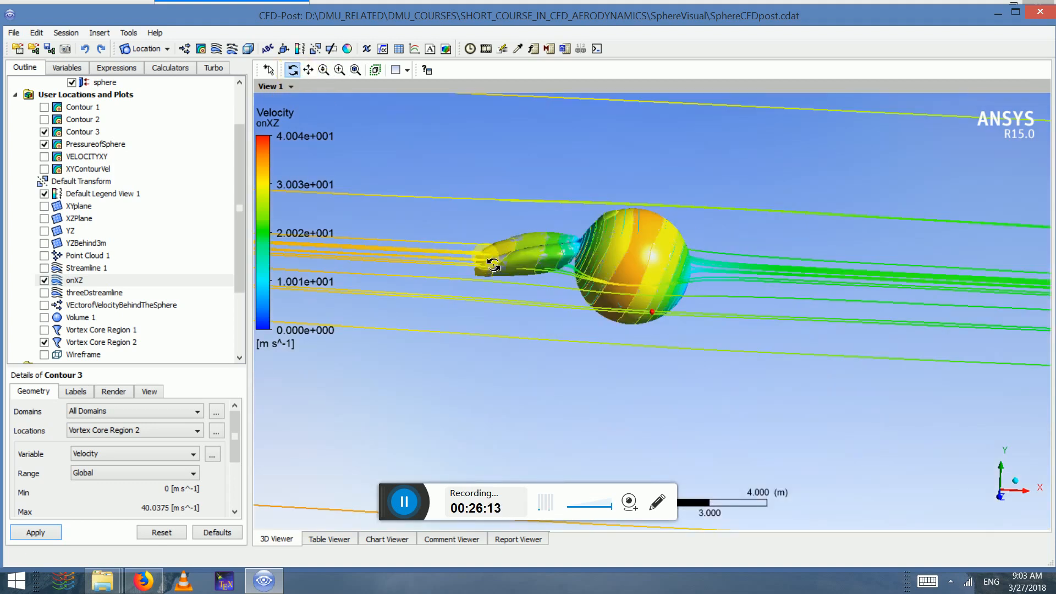
pyautogui.moveTo(511, 263); pyautogui.dragTo(512, 353)
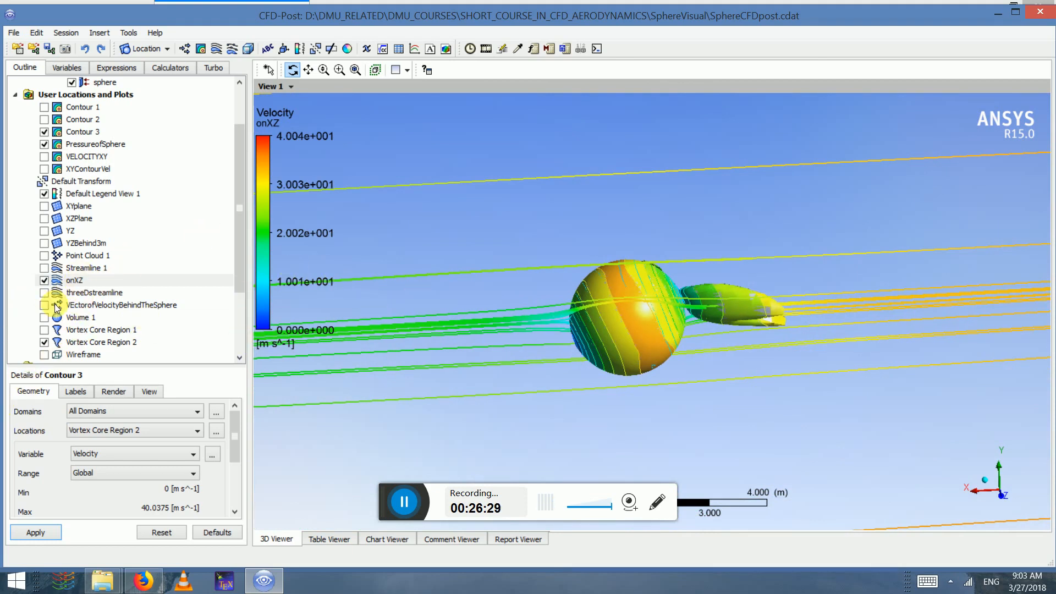
pyautogui.moveTo(495, 300); pyautogui.dragTo(464, 308)
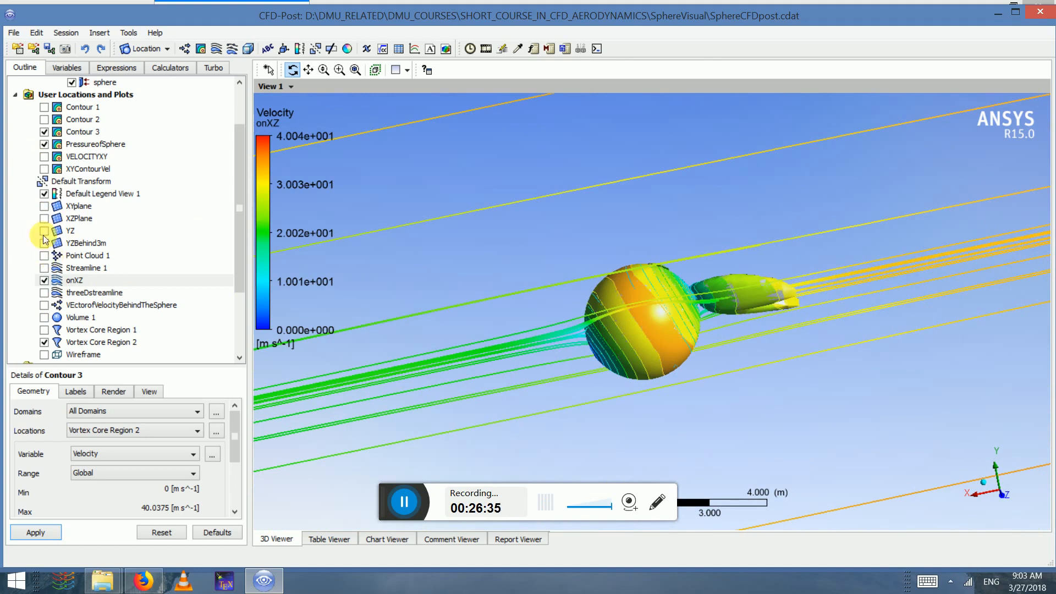
# - Try the Contour 1 eddy viscosity plane and the Contour 2 velocity contour with the streamlines around the sphere
pyautogui.click(44, 108)
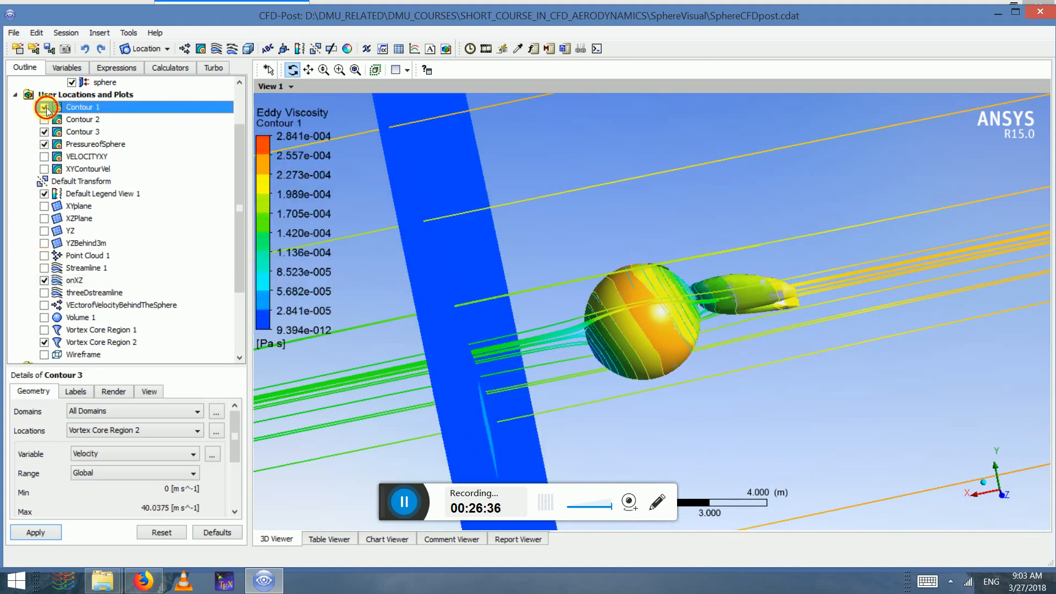
pyautogui.click(45, 108)
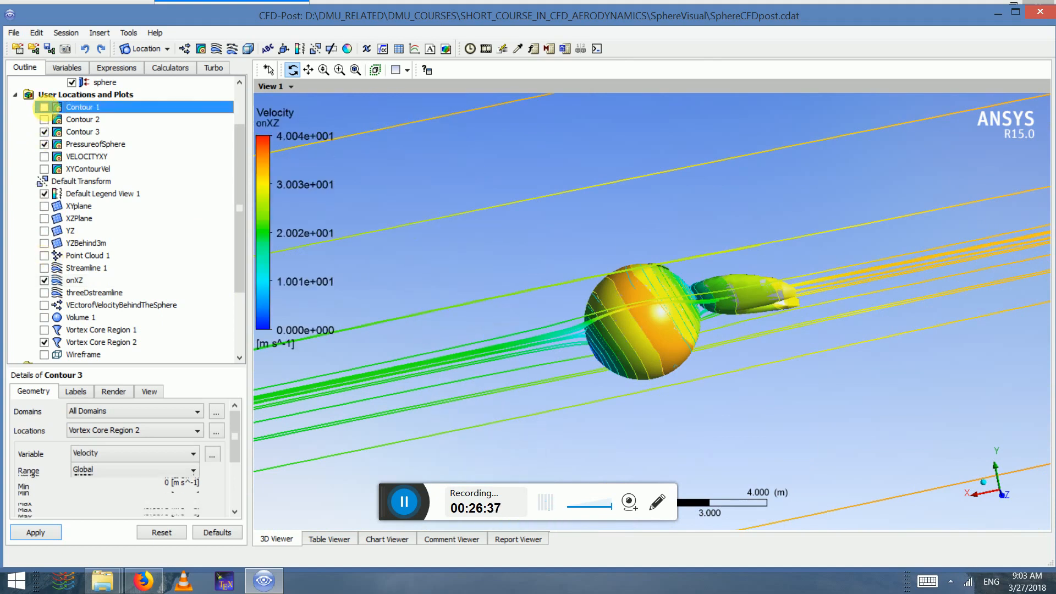
pyautogui.click(45, 107)
pyautogui.moveTo(546, 245); pyautogui.dragTo(235, 234)
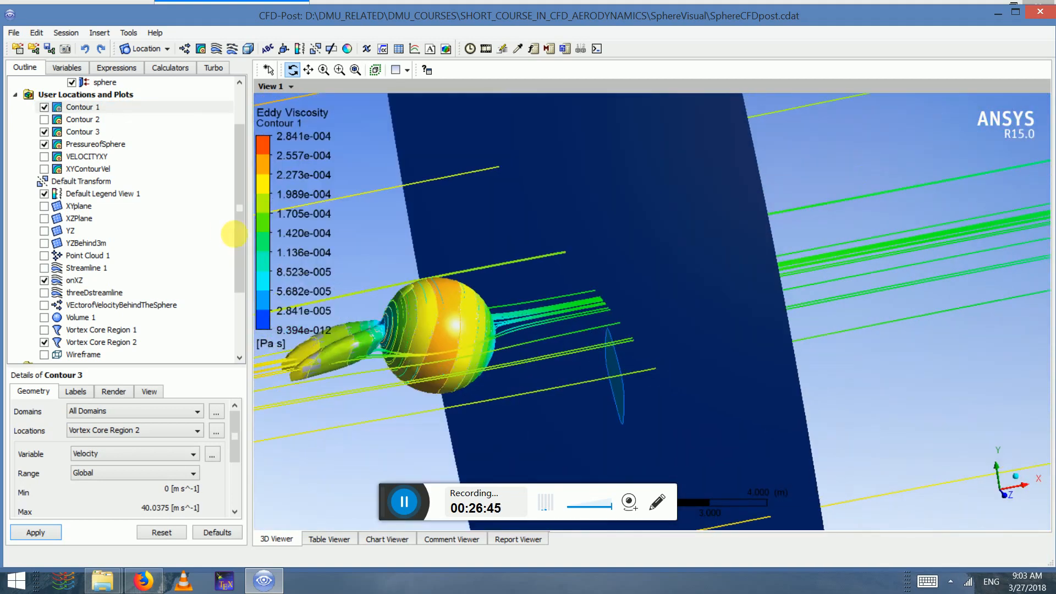
pyautogui.click(44, 108)
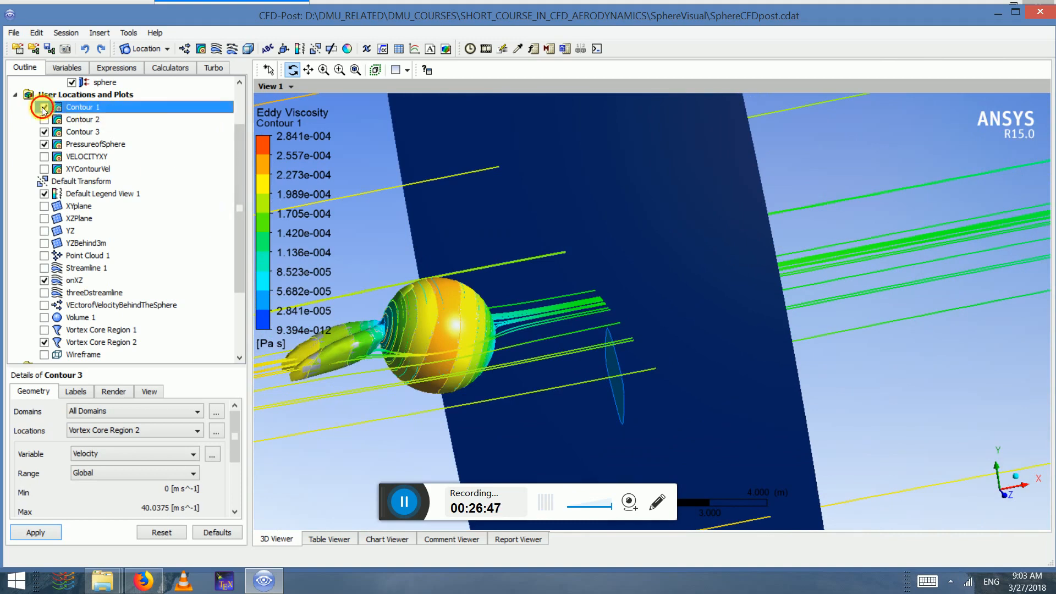
pyautogui.click(44, 119)
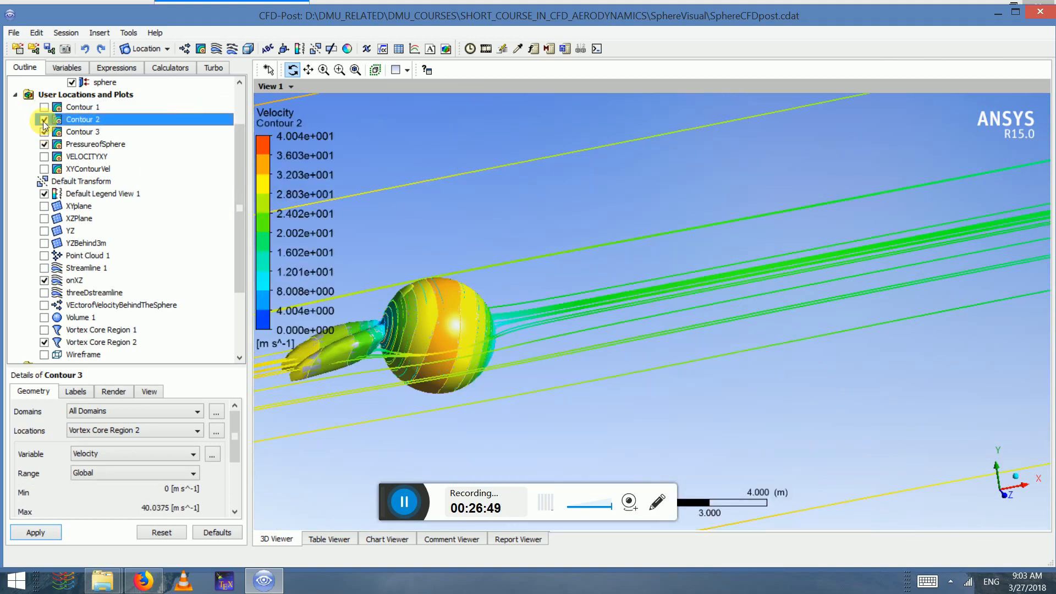
# - Hide Contour 2, display the VELOCITYXY contour and examine it around the sphere and vortex core region
pyautogui.click(44, 120)
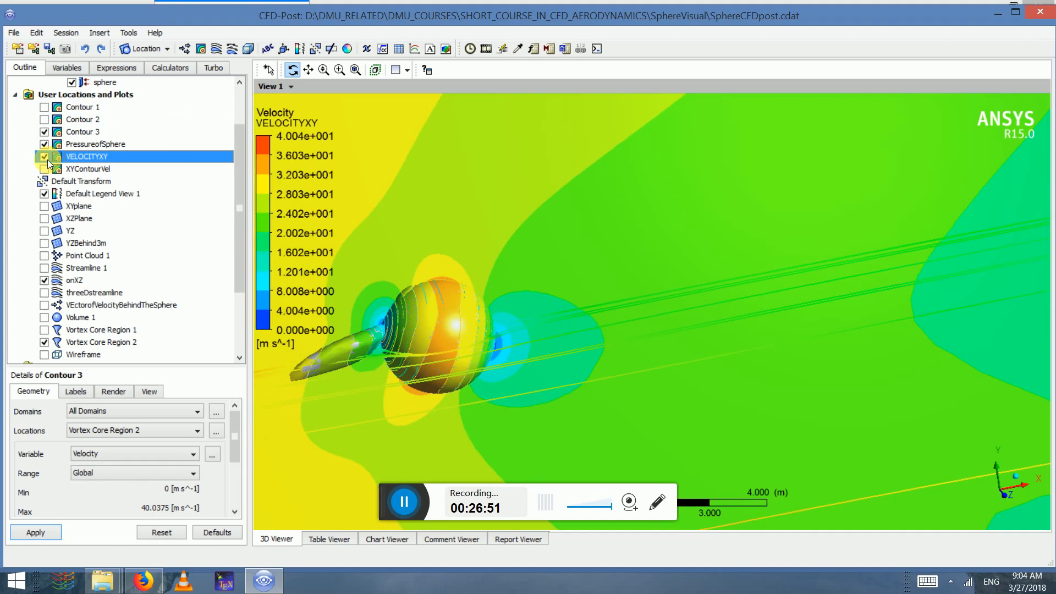
pyautogui.moveTo(441, 301); pyautogui.dragTo(483, 302)
pyautogui.click(324, 70)
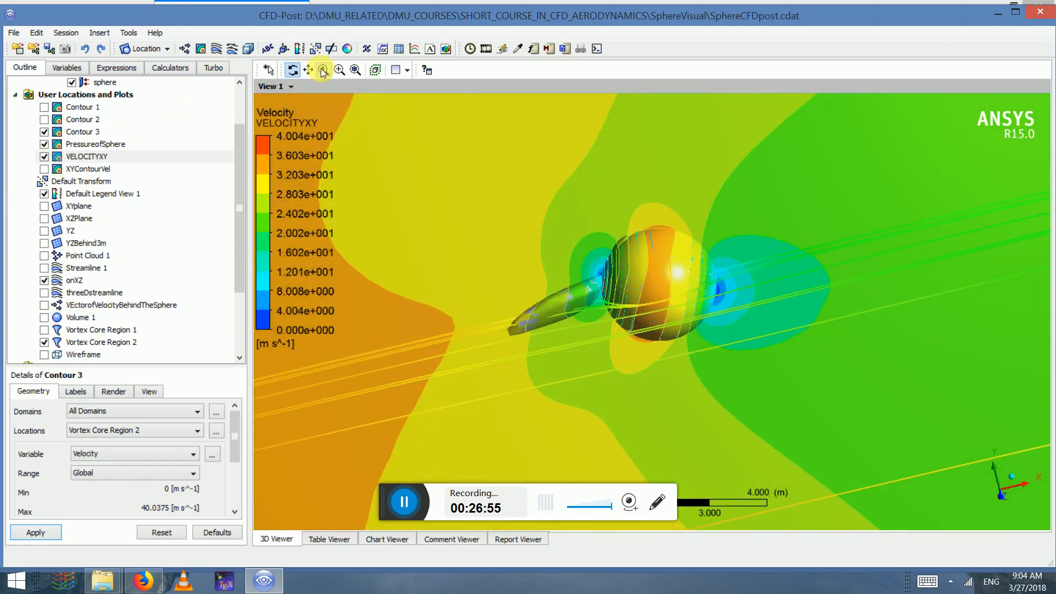
pyautogui.moveTo(625, 359); pyautogui.dragTo(583, 434)
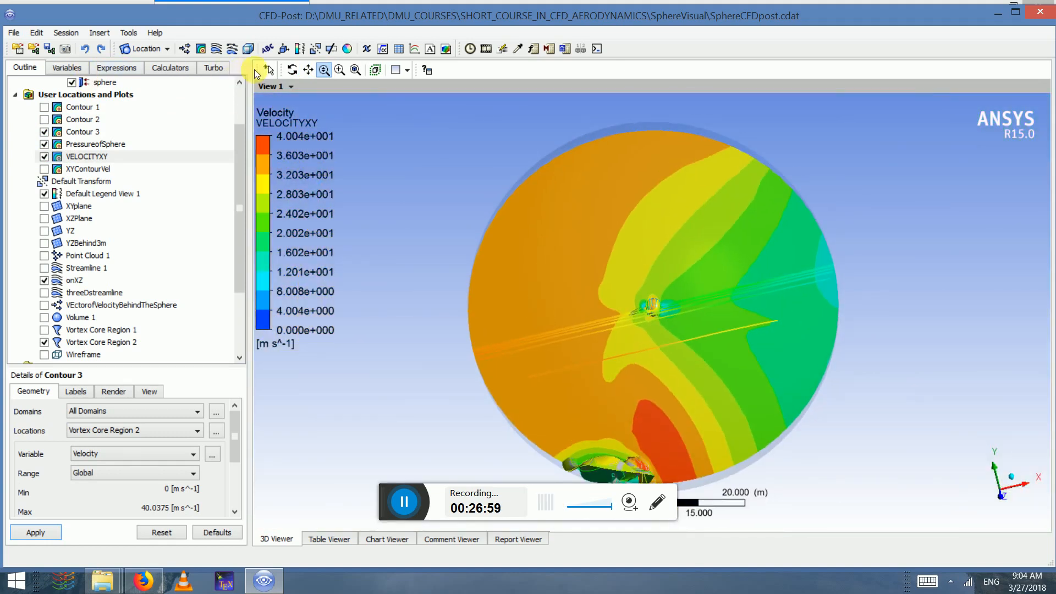
pyautogui.click(289, 72)
pyautogui.moveTo(429, 216); pyautogui.dragTo(376, 163)
pyautogui.click(340, 70)
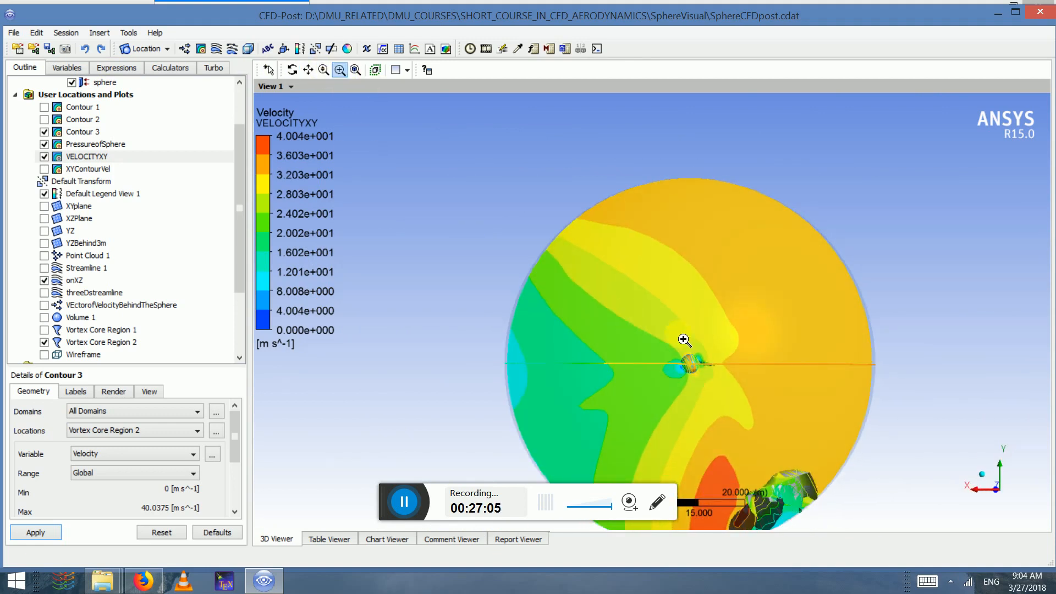
pyautogui.moveTo(717, 389); pyautogui.dragTo(671, 326)
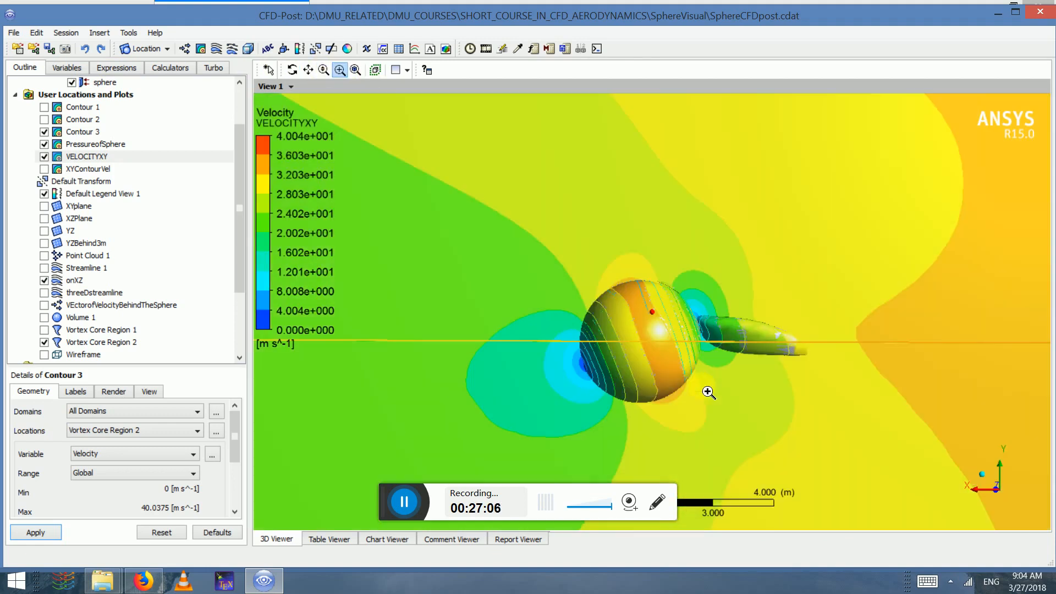
pyautogui.click(293, 70)
pyautogui.moveTo(533, 292); pyautogui.dragTo(494, 308)
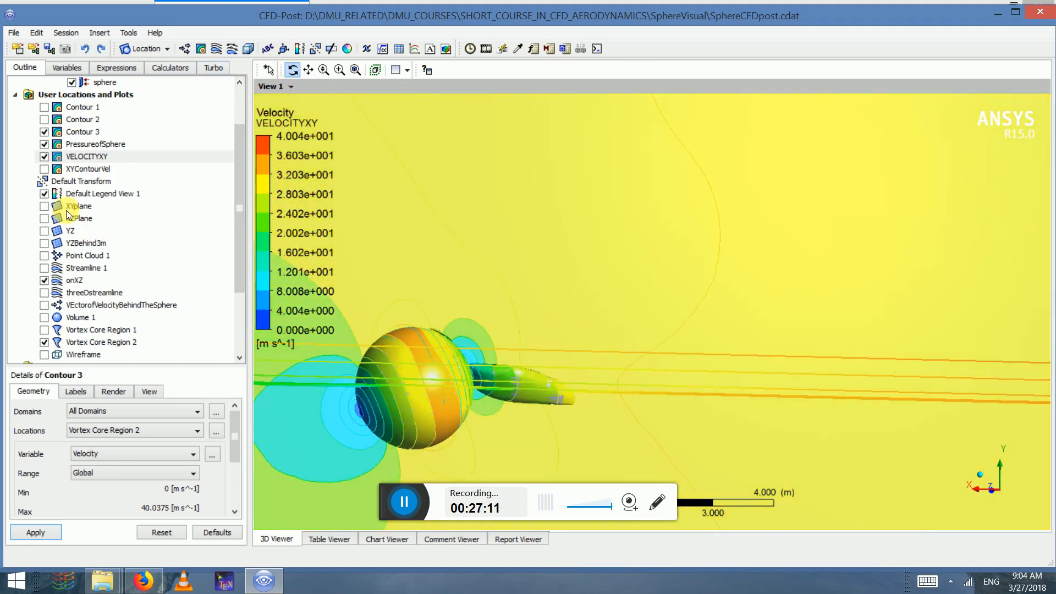
# - Display the XYContourVel velocity contour together with the VELOCITYXY contour
pyautogui.click(44, 169)
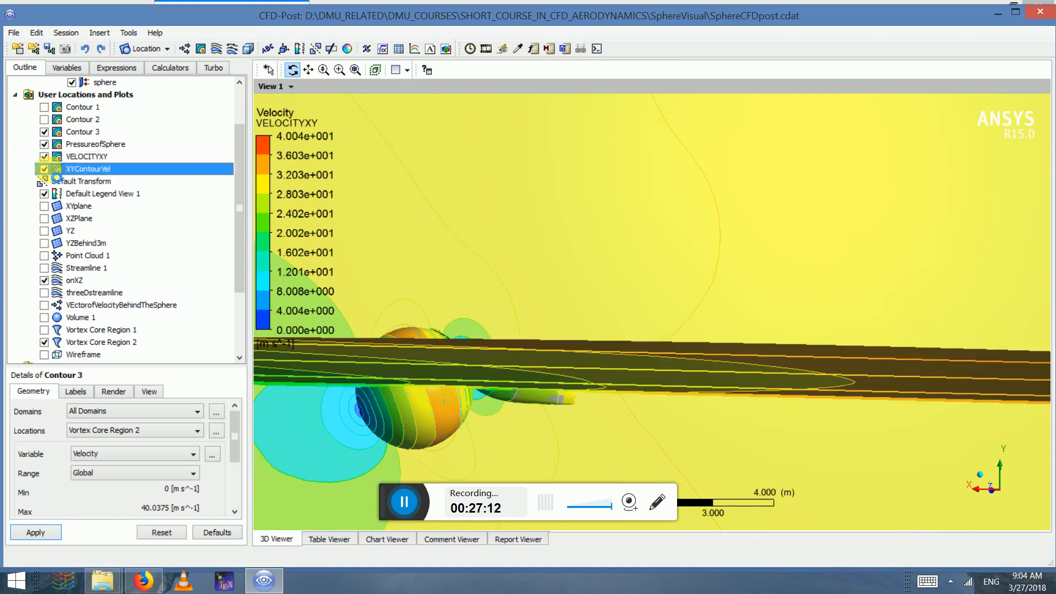
pyautogui.click(44, 169)
pyautogui.click(44, 169)
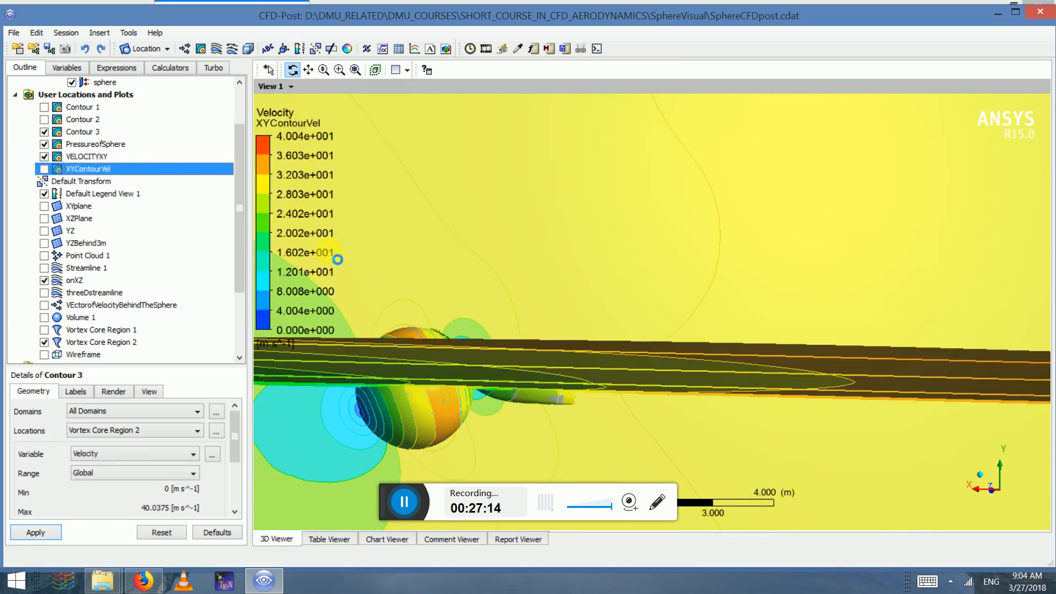
pyautogui.click(44, 169)
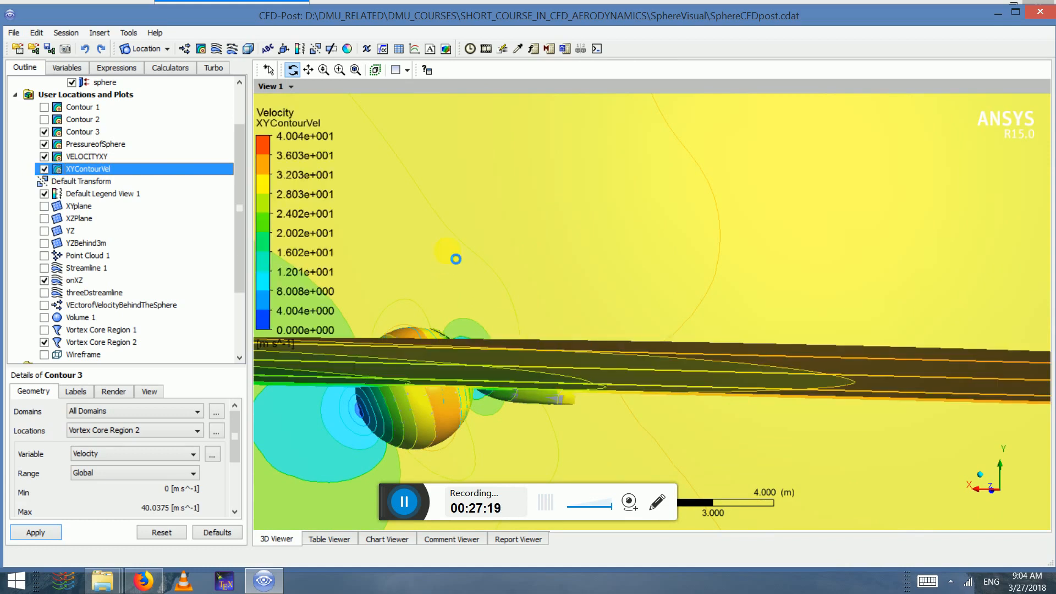
# - Rotate, center and zoom in on the sphere to examine the two intersecting velocity contours and the vortex core region
pyautogui.click(294, 71)
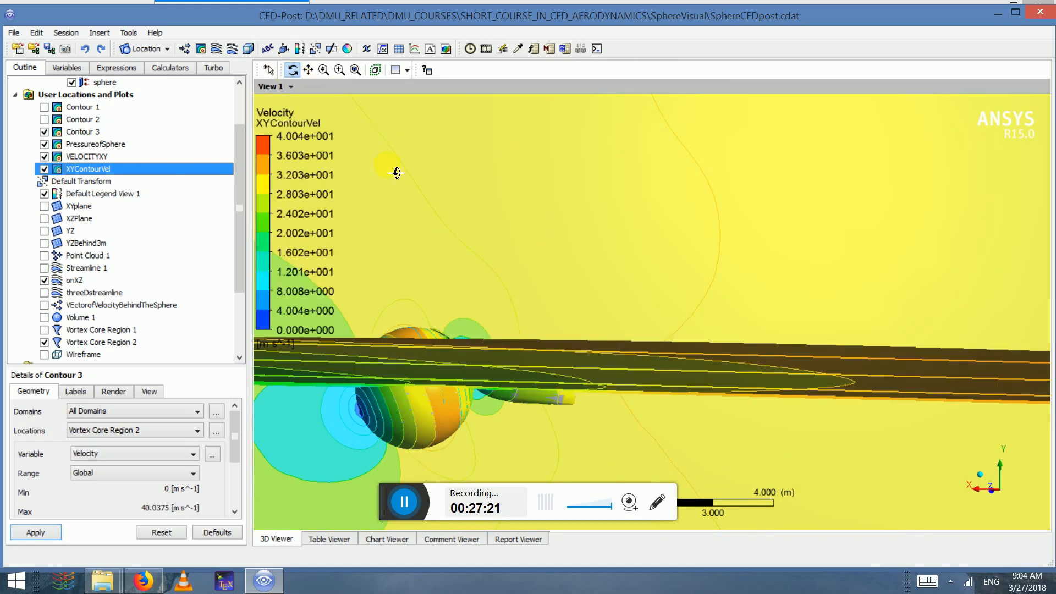
pyautogui.moveTo(419, 212)
pyautogui.mouseDown()
pyautogui.moveTo(421, 226)
pyautogui.moveTo(415, 217)
pyautogui.mouseUp()
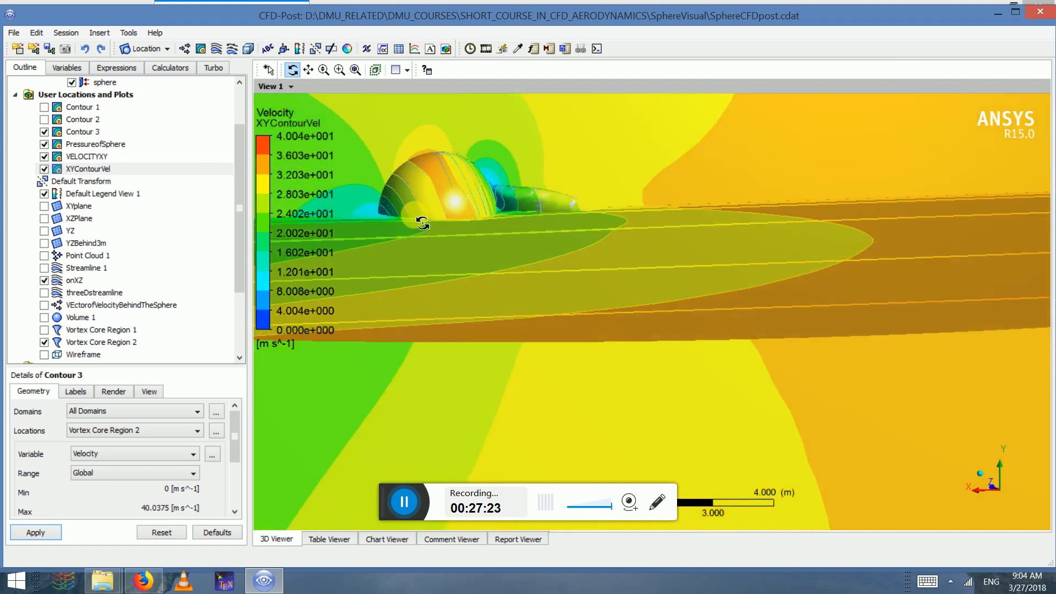
pyautogui.click(308, 70)
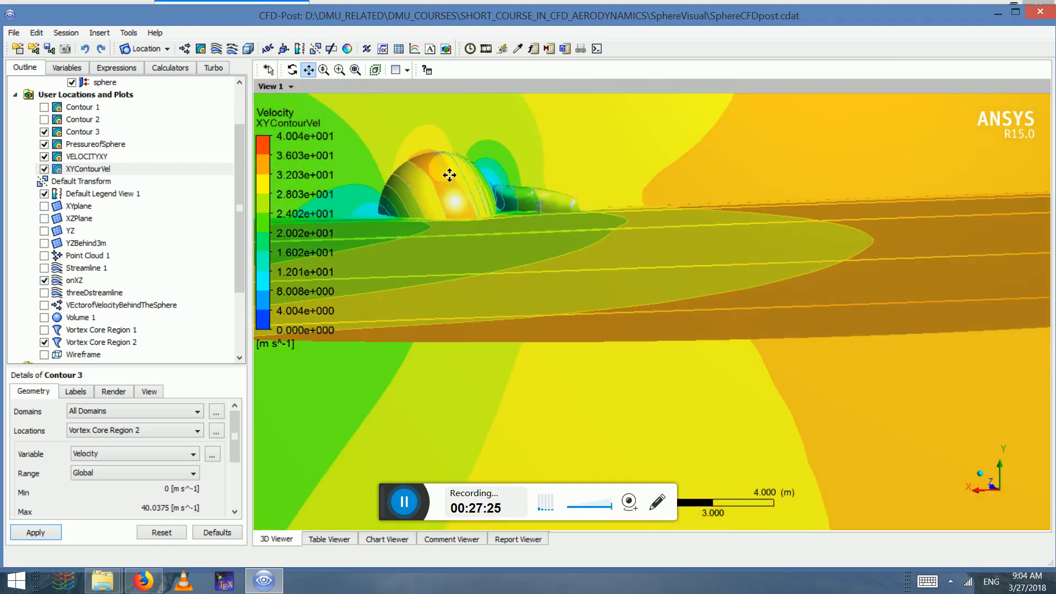
pyautogui.moveTo(470, 195); pyautogui.dragTo(570, 304)
pyautogui.click(292, 70)
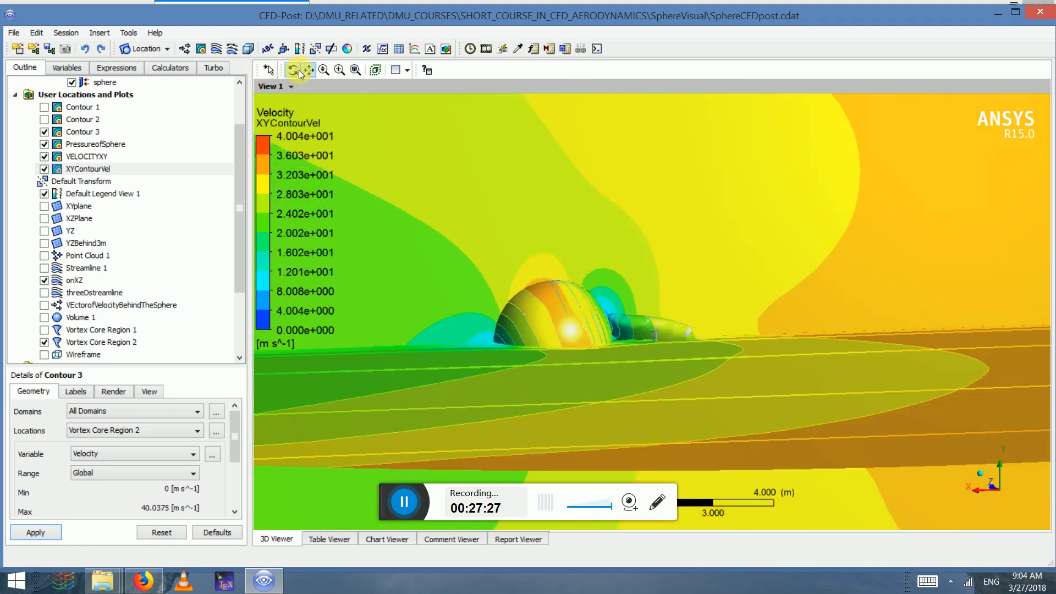
pyautogui.moveTo(554, 255); pyautogui.dragTo(606, 302)
pyautogui.click(308, 70)
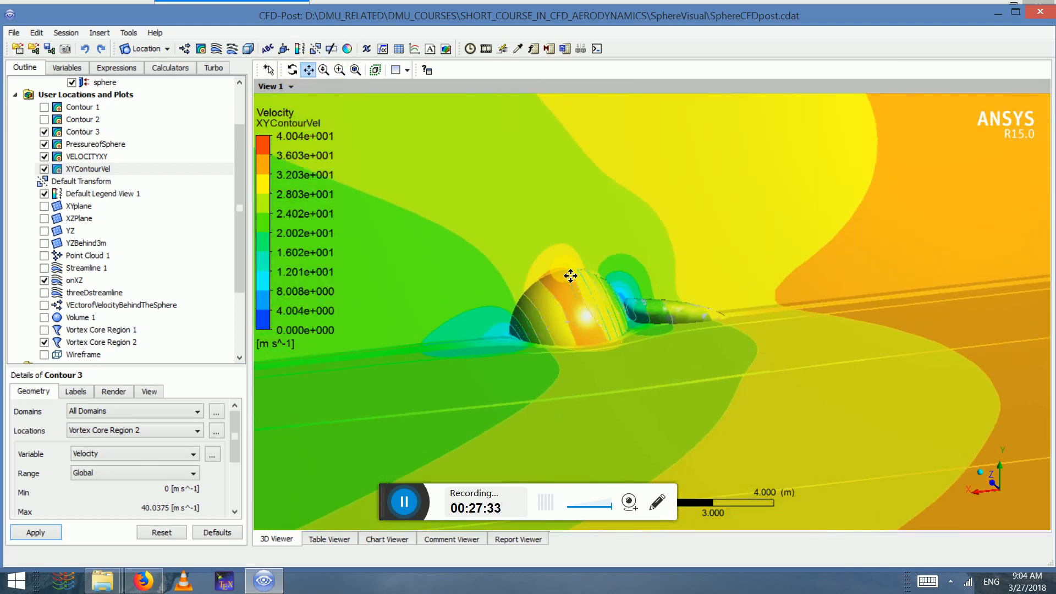
pyautogui.scroll(4, 566, 285)
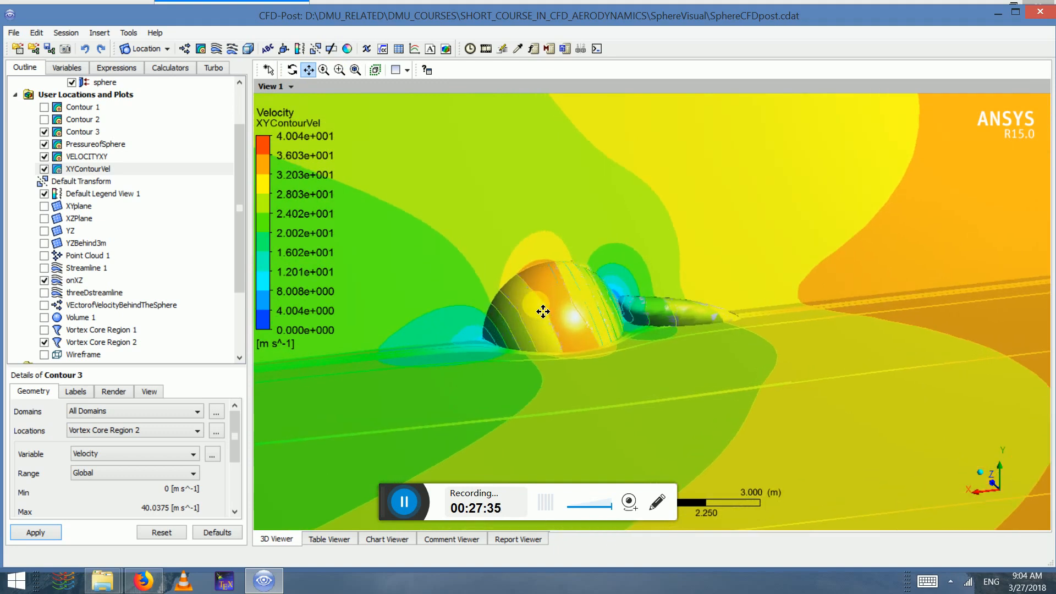
pyautogui.scroll(4, 531, 320)
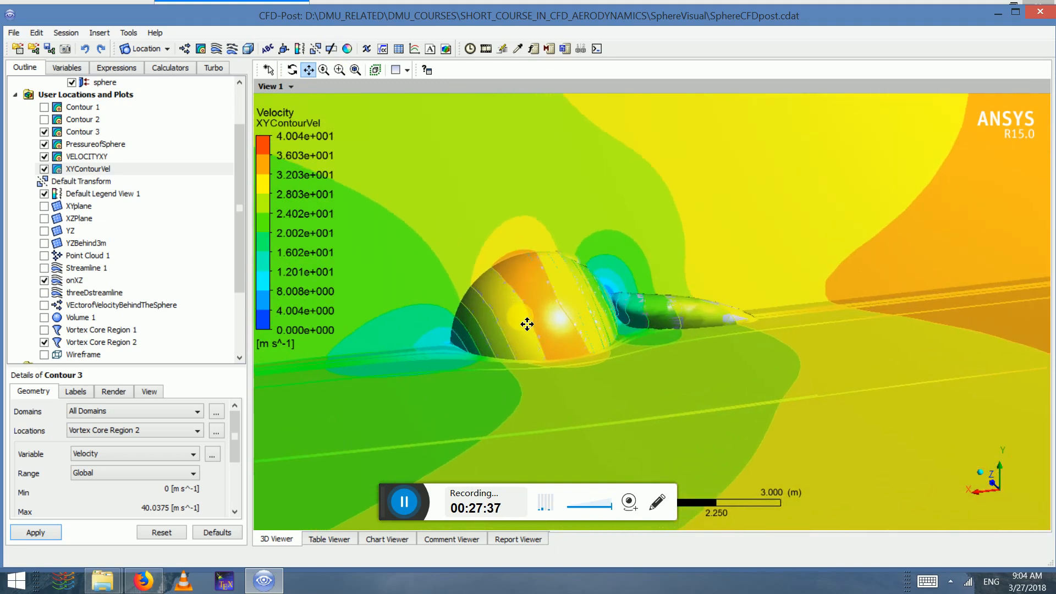
pyautogui.scroll(1, 524, 326)
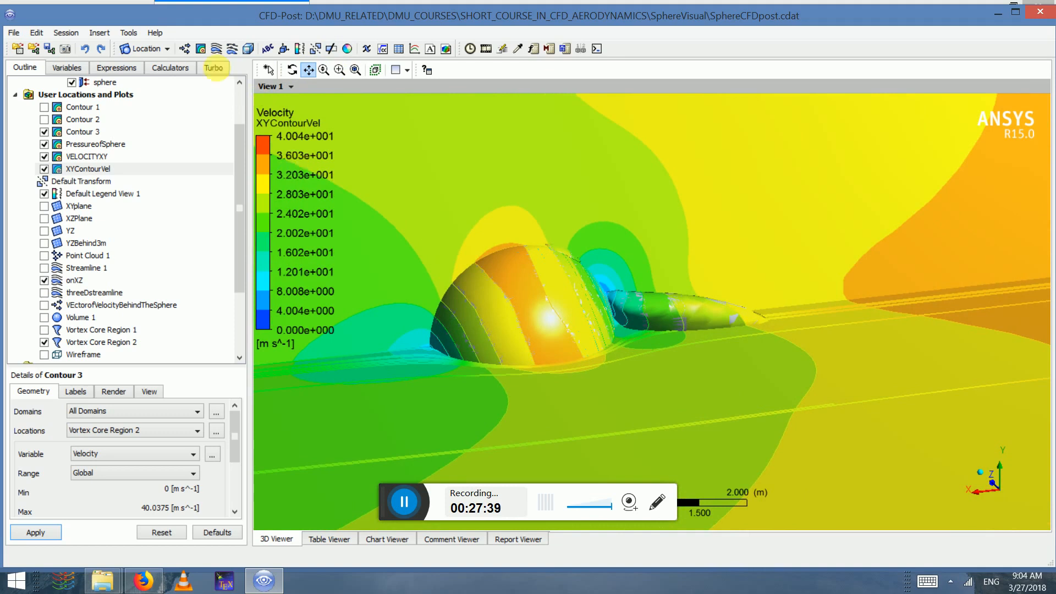
# - Try displaying the threeDstreamline and Streamline 1 plots together with the velocity contours
pyautogui.click(103, 33)
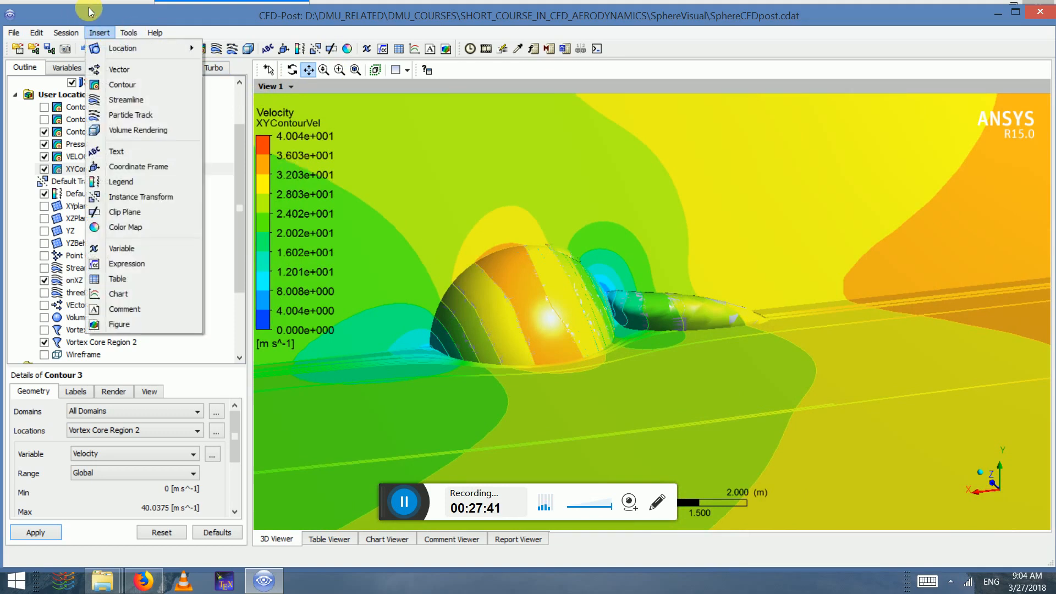
pyautogui.click(92, 13)
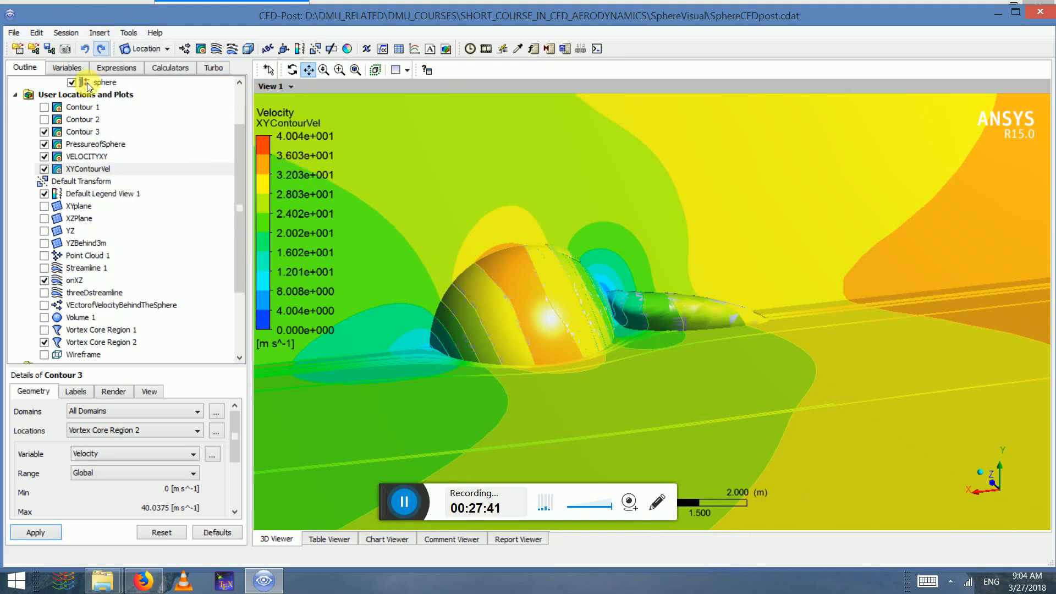
pyautogui.click(44, 292)
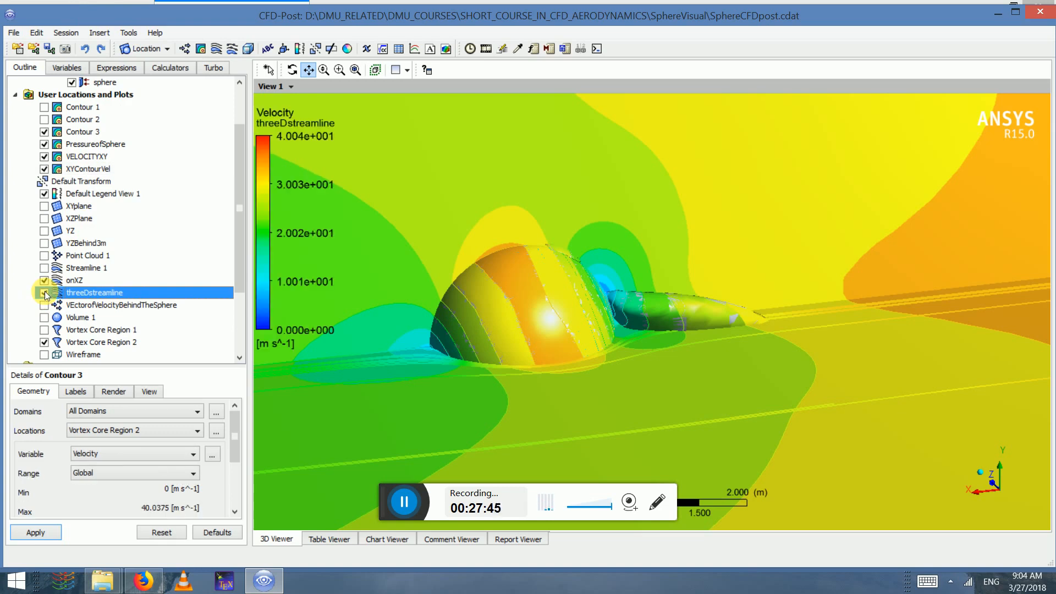
pyautogui.click(44, 292)
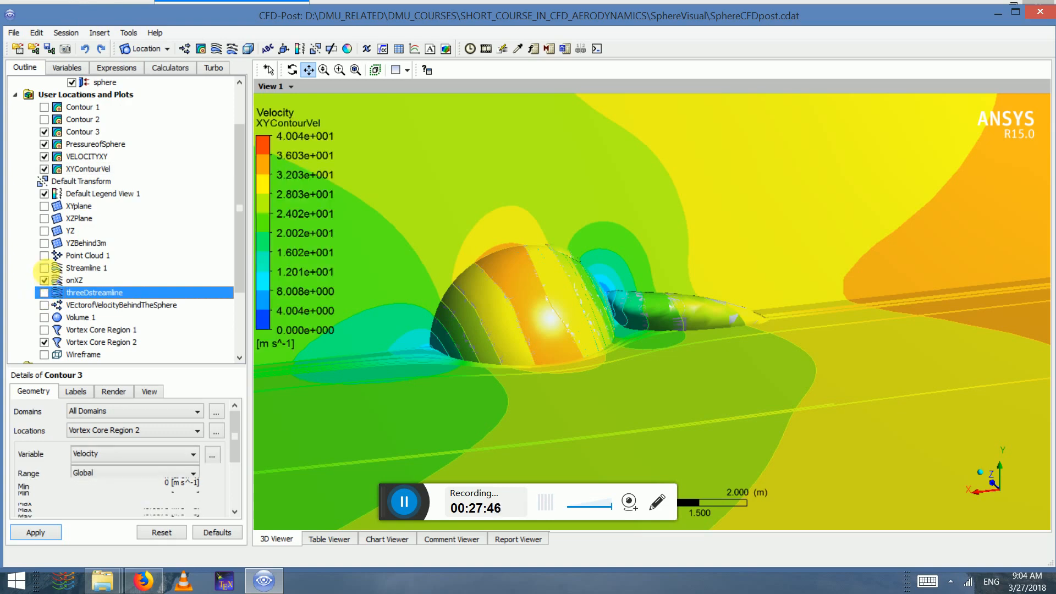
pyautogui.click(44, 269)
pyautogui.click(44, 268)
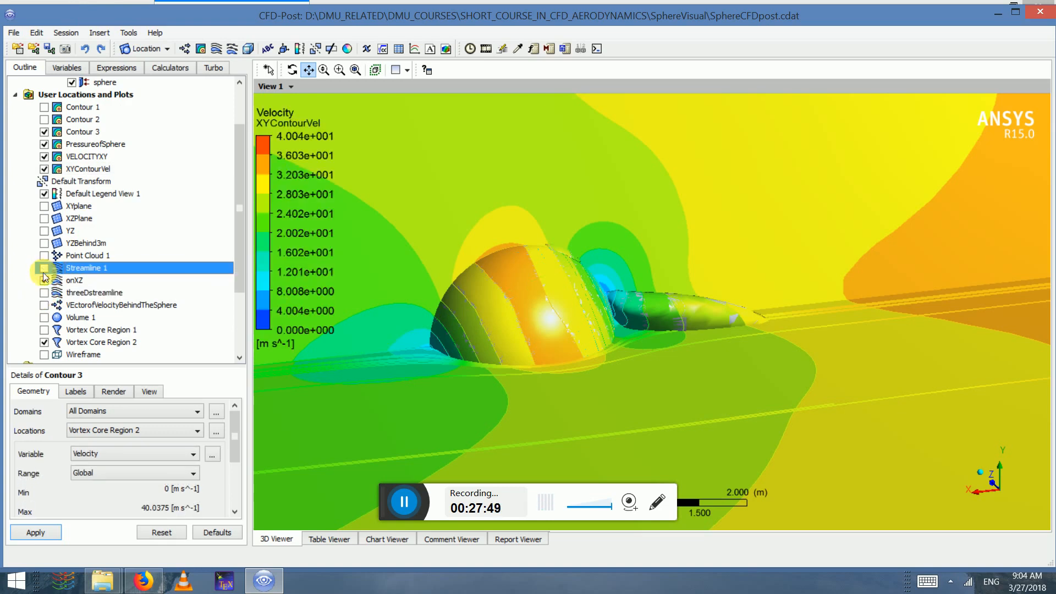
# - Hide the VELOCITYXY contour, keeping the onXZ streamlines and the XYContourVel contour displayed
pyautogui.click(44, 281)
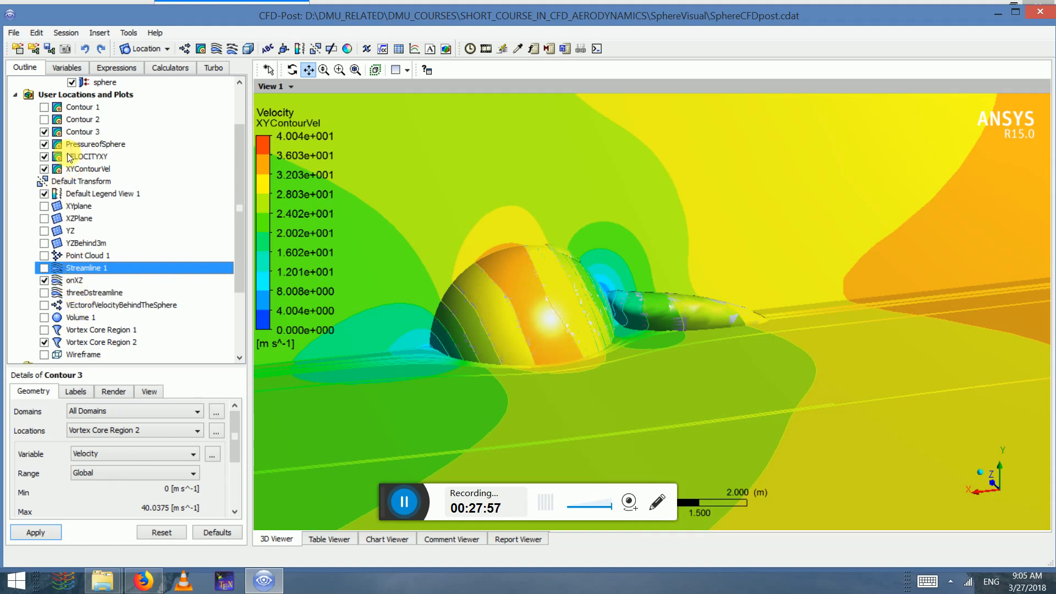
pyautogui.click(44, 157)
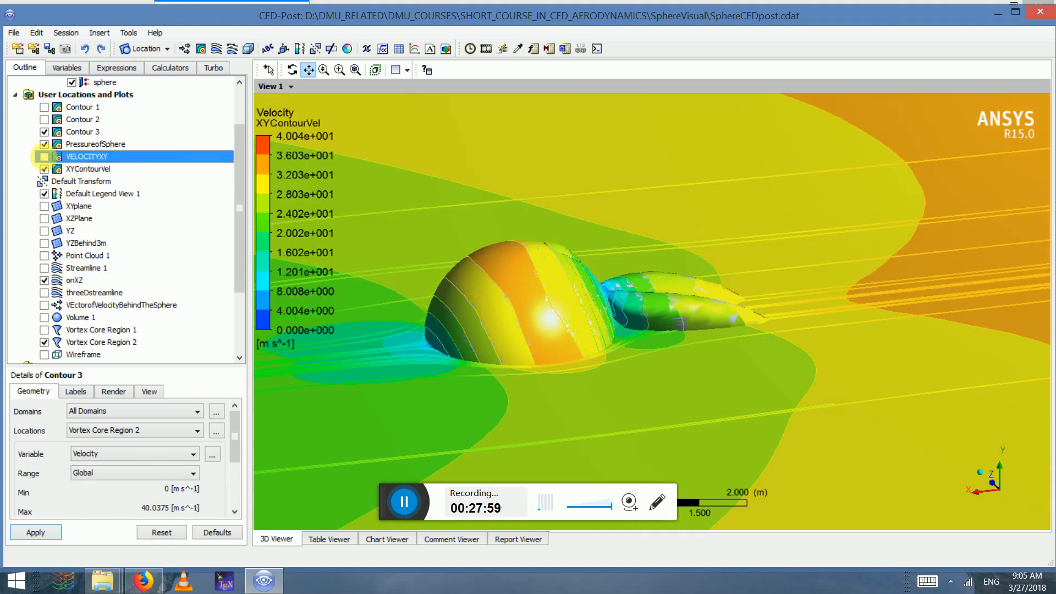
# - Display the VELOCITYXY contour again and open its render settings for editing
pyautogui.rightClick(66, 160)
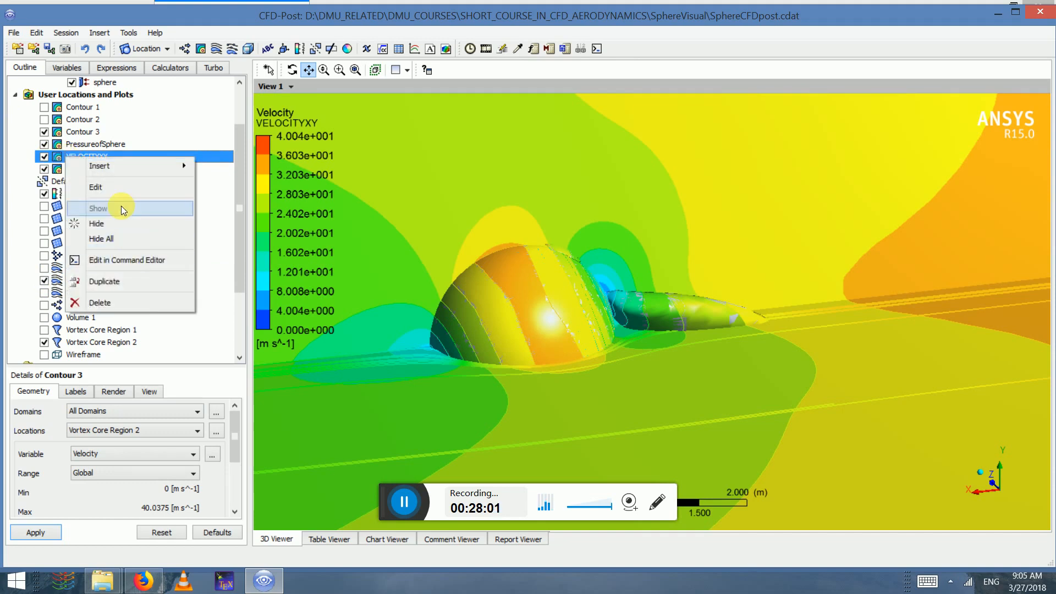
pyautogui.click(116, 187)
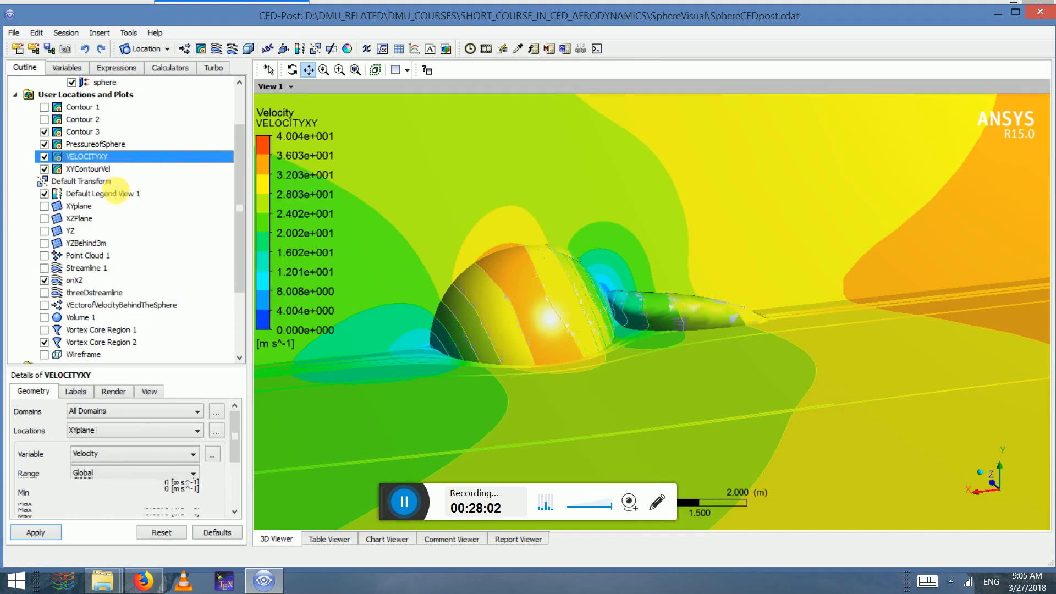
pyautogui.click(111, 392)
# - Examine the VELOCITYXY contour's shading, face culling, contour line, rotation, translation and label options
pyautogui.scroll(-1, 226, 450)
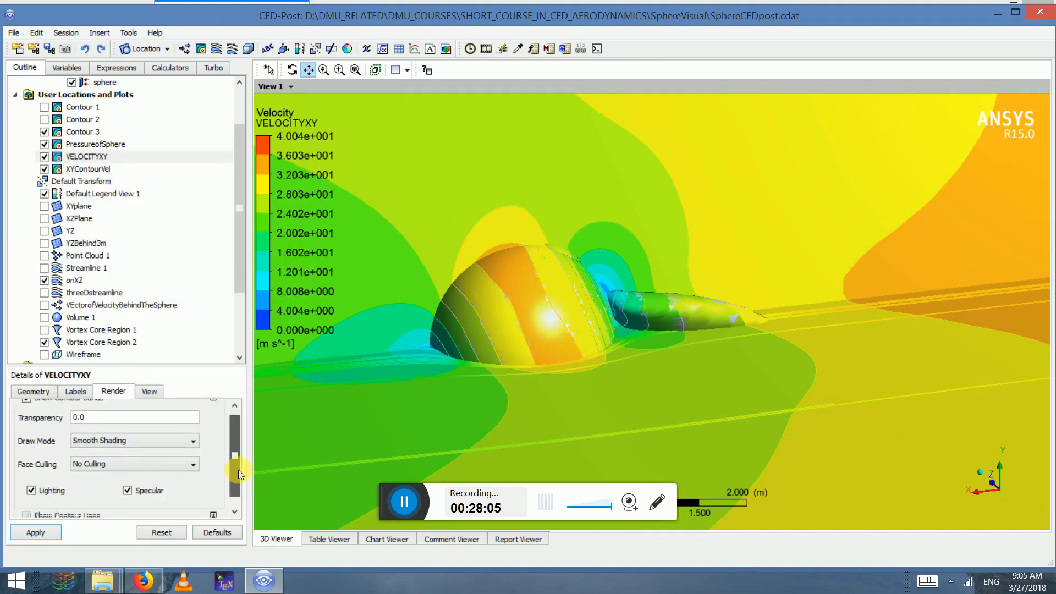
pyautogui.click(112, 458)
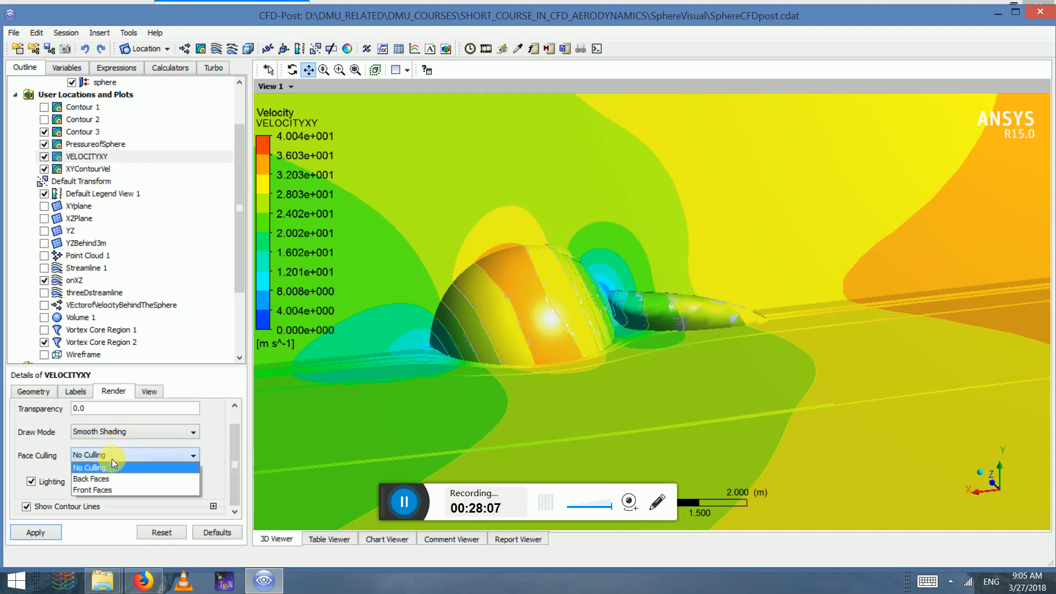
pyautogui.click(111, 459)
pyautogui.click(114, 433)
pyautogui.click(114, 434)
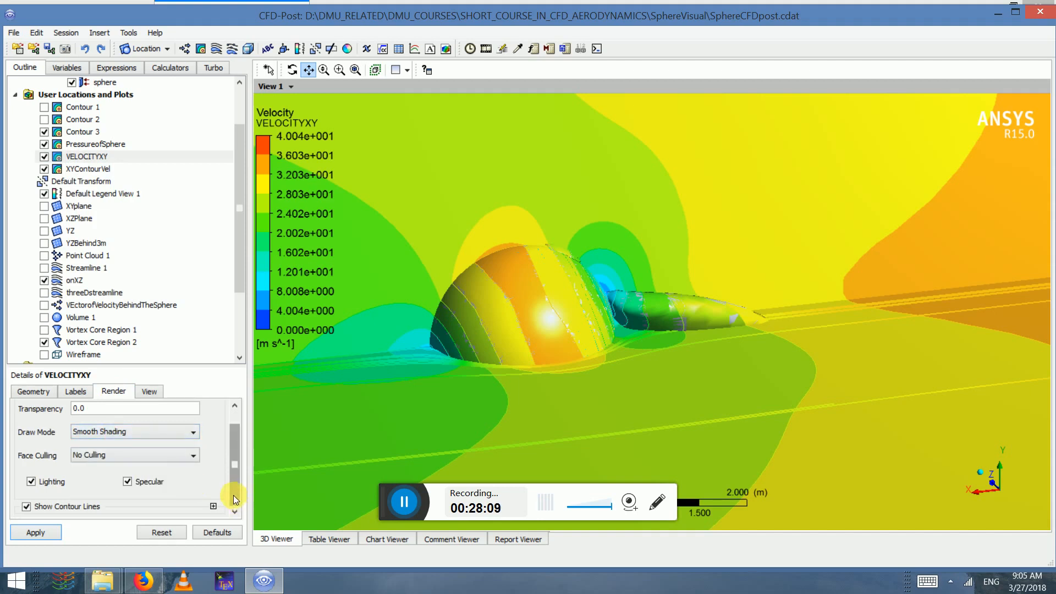
pyautogui.click(213, 506)
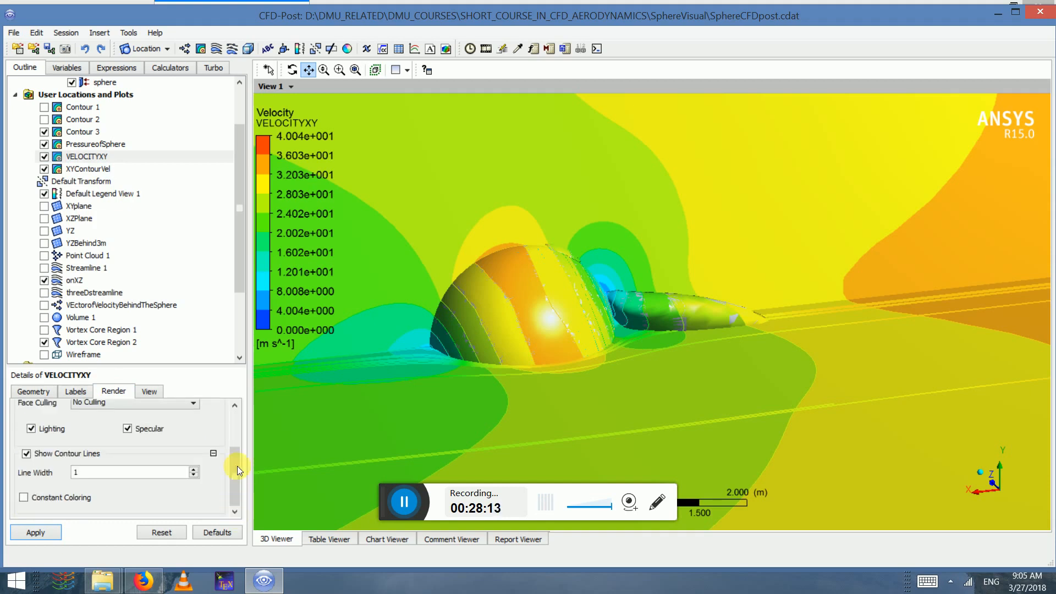
pyautogui.moveTo(233, 470); pyautogui.dragTo(230, 432)
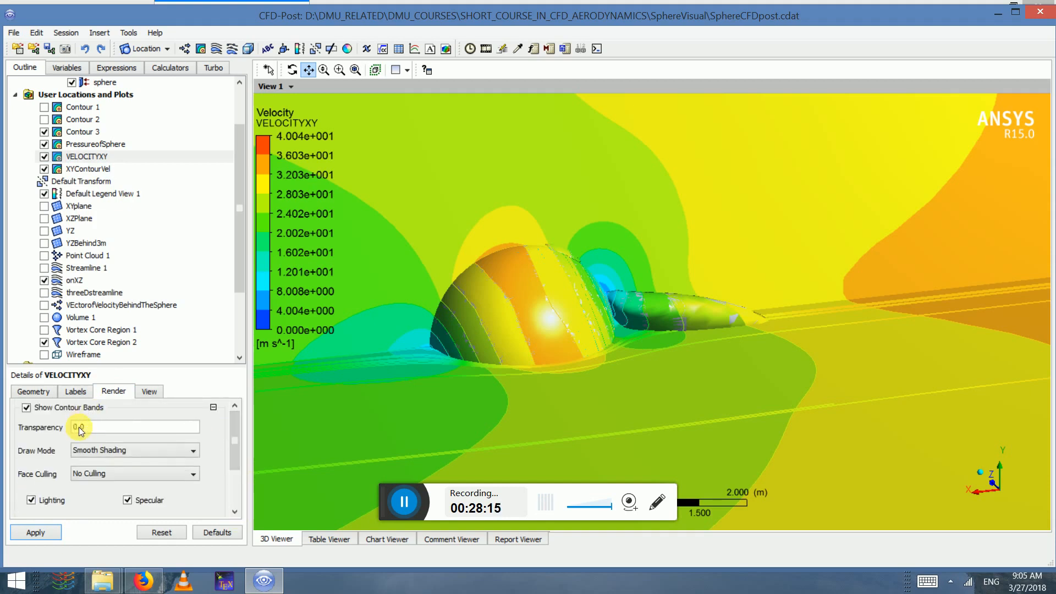
pyautogui.click(67, 406)
pyautogui.click(146, 393)
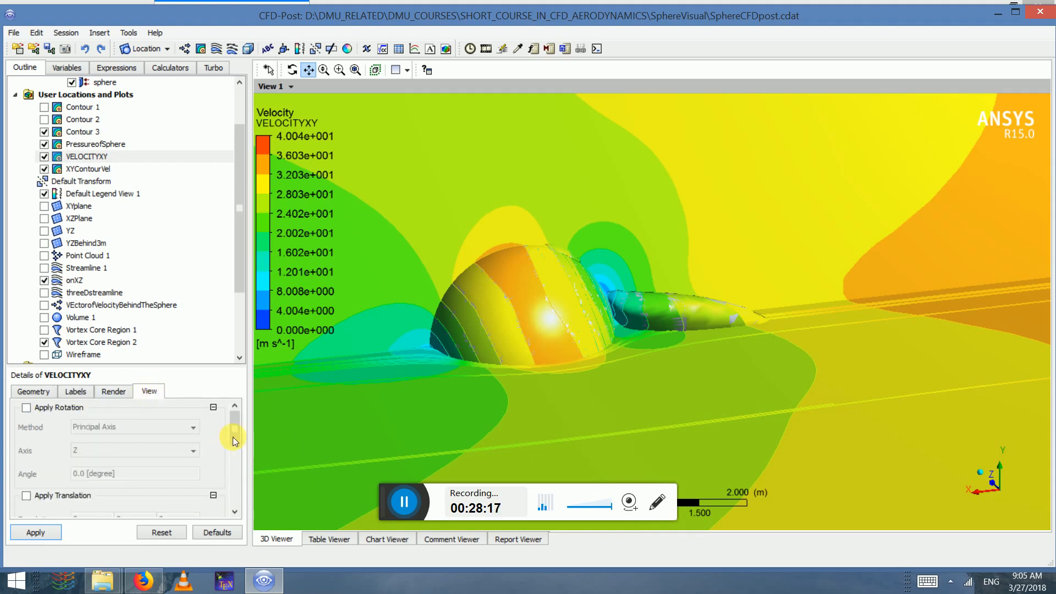
pyautogui.moveTo(233, 438); pyautogui.dragTo(230, 416)
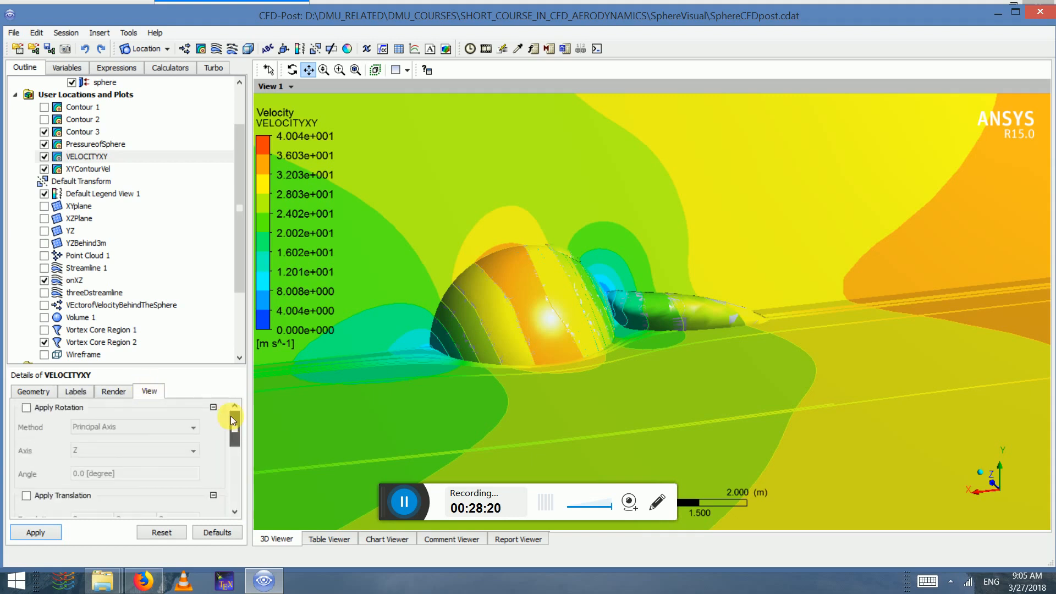
pyautogui.click(76, 392)
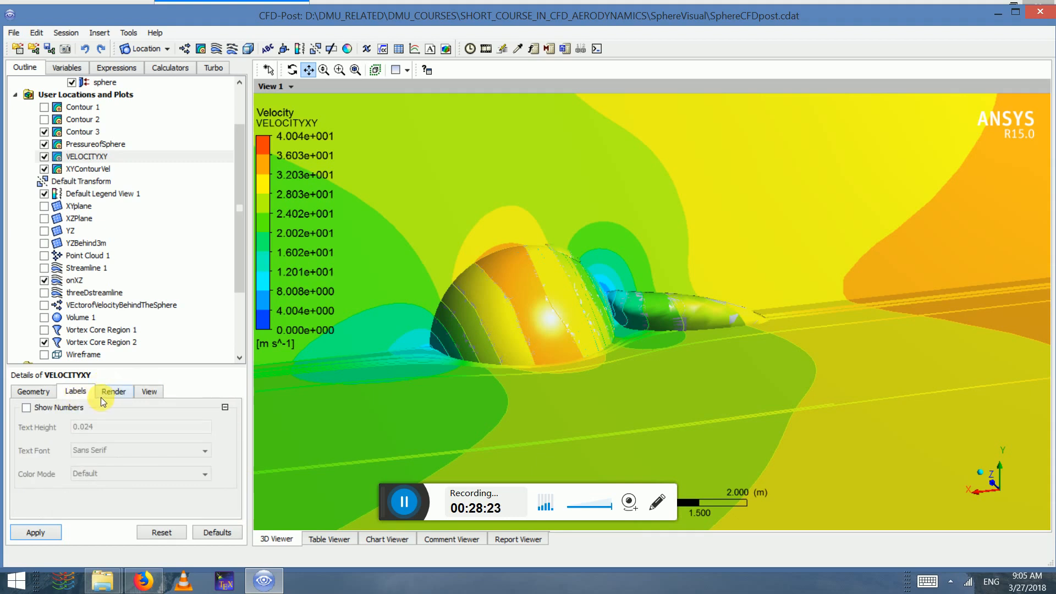
pyautogui.click(35, 392)
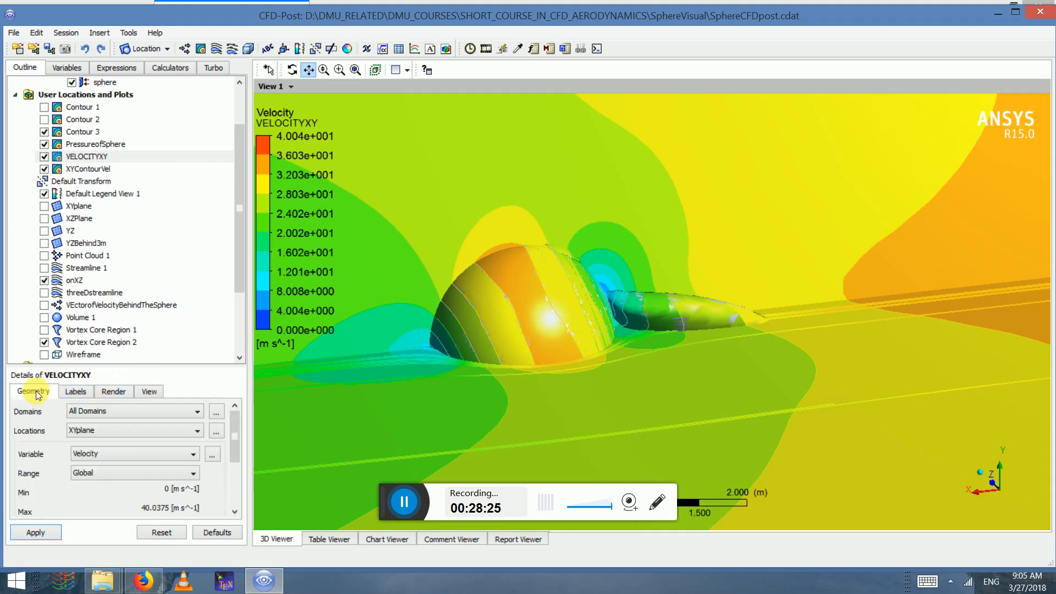
# - Try constant coloring with the User Specified color mode on the VELOCITYXY contour lines
pyautogui.click(117, 393)
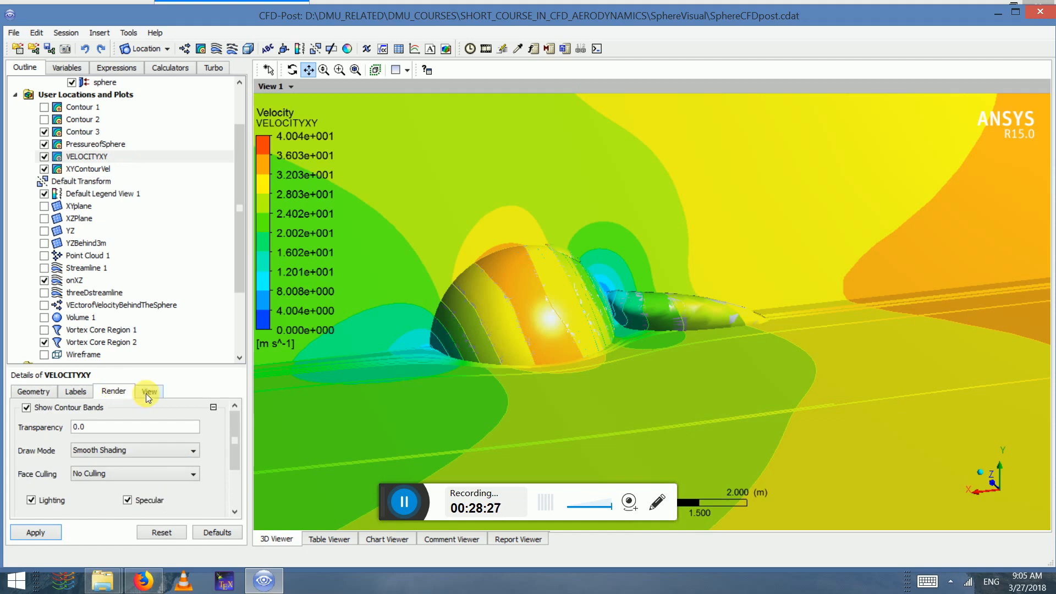
pyautogui.moveTo(232, 437); pyautogui.dragTo(242, 484)
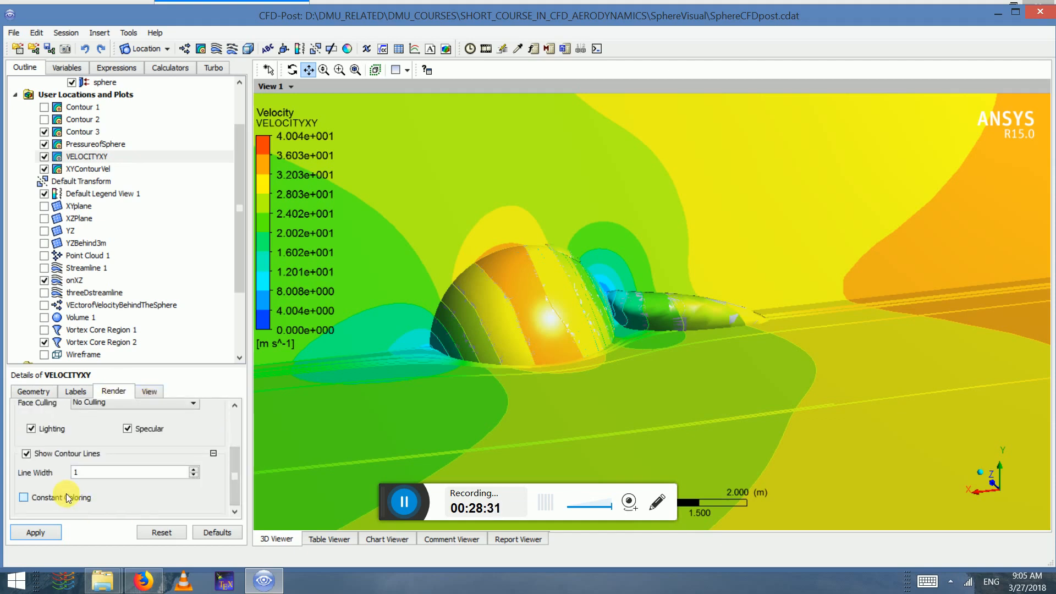
pyautogui.moveTo(237, 476); pyautogui.dragTo(236, 485)
pyautogui.click(127, 498)
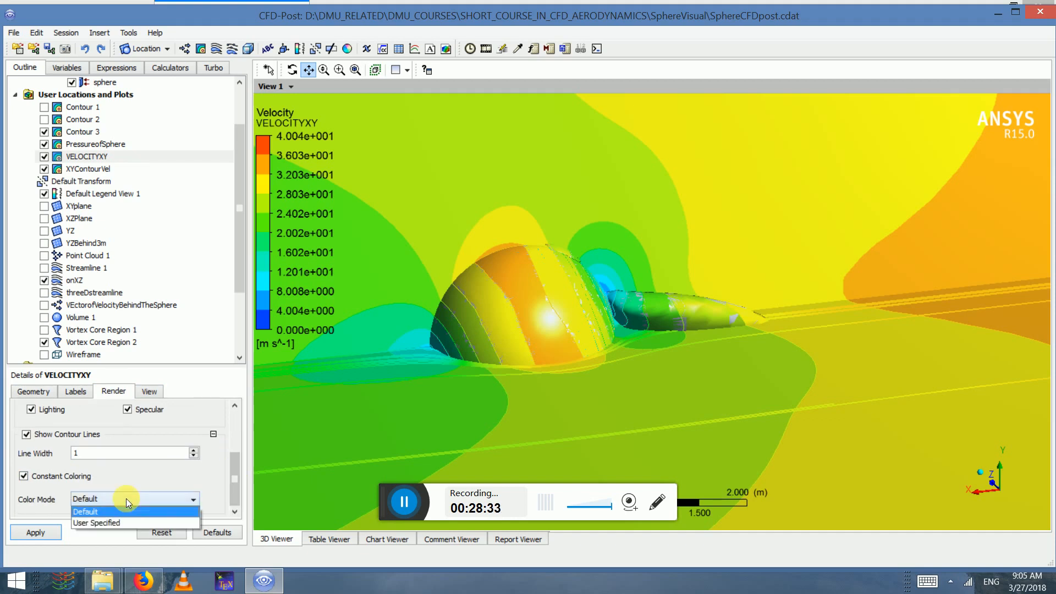
pyautogui.click(127, 498)
pyautogui.click(126, 498)
pyautogui.click(103, 523)
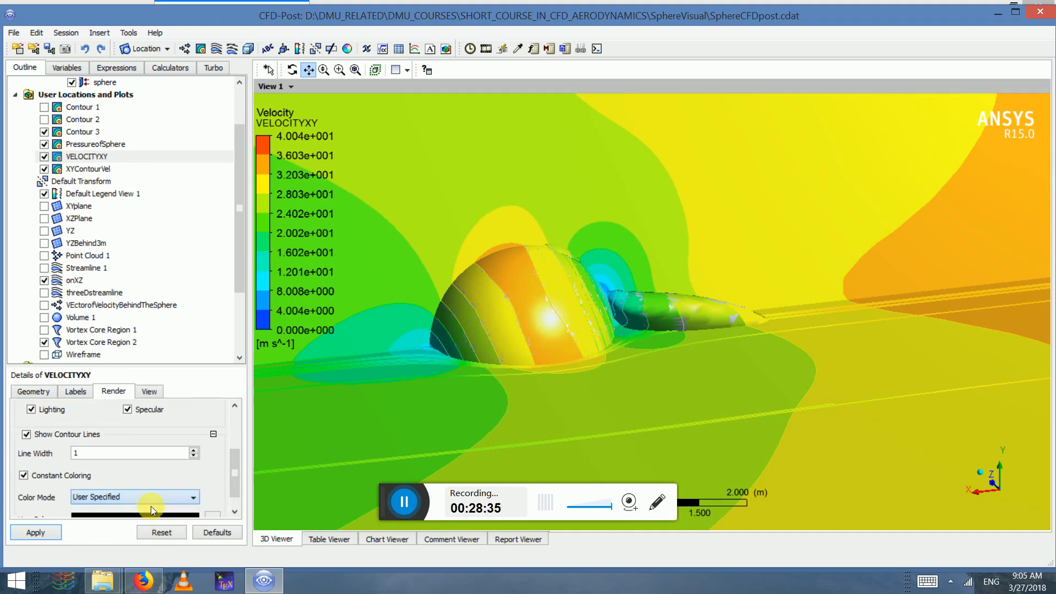
pyautogui.moveTo(239, 483); pyautogui.dragTo(227, 512)
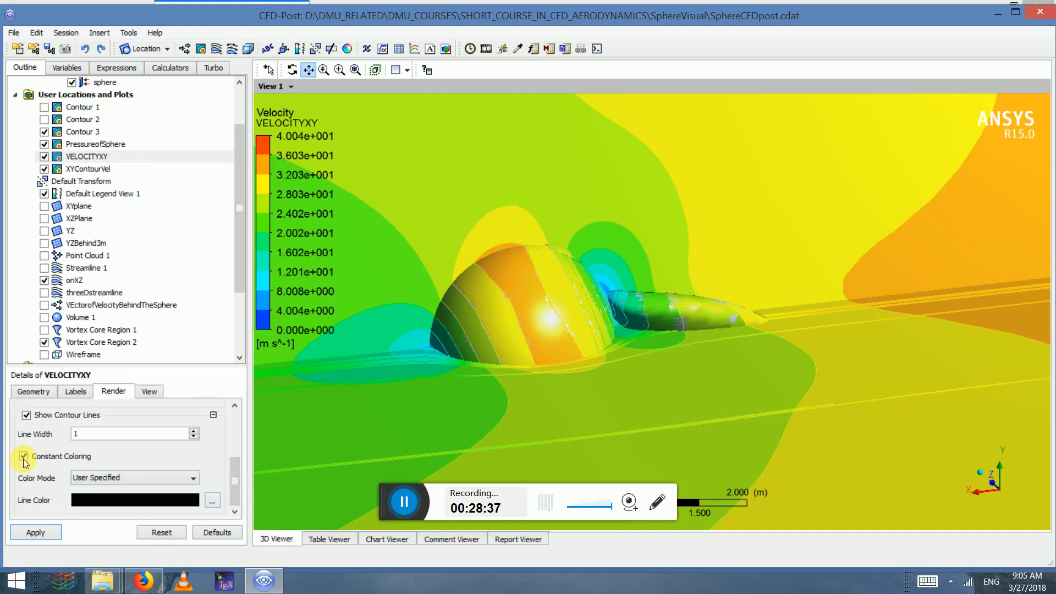
pyautogui.scroll(1, 77, 464)
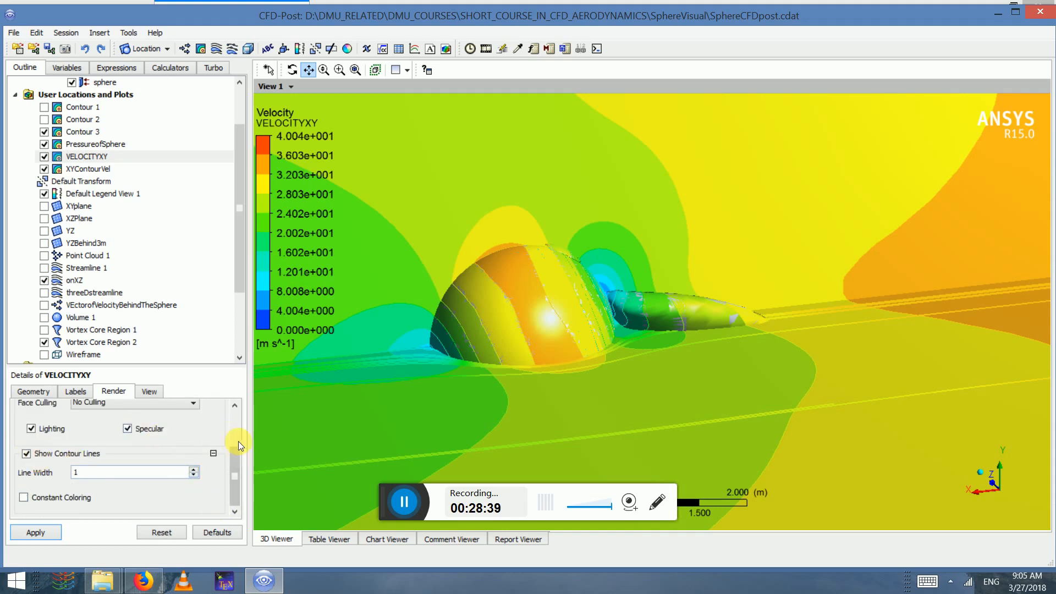
# - Review the VELOCITYXY contour's band rendering, number labels and geometry definition
pyautogui.scroll(3, 230, 440)
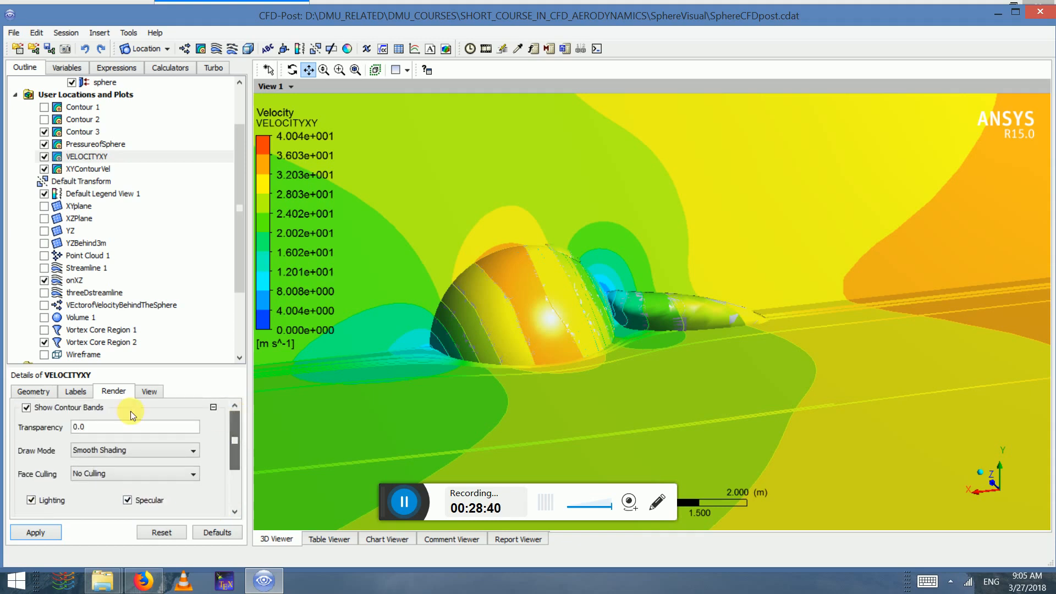
pyautogui.click(152, 391)
pyautogui.click(75, 391)
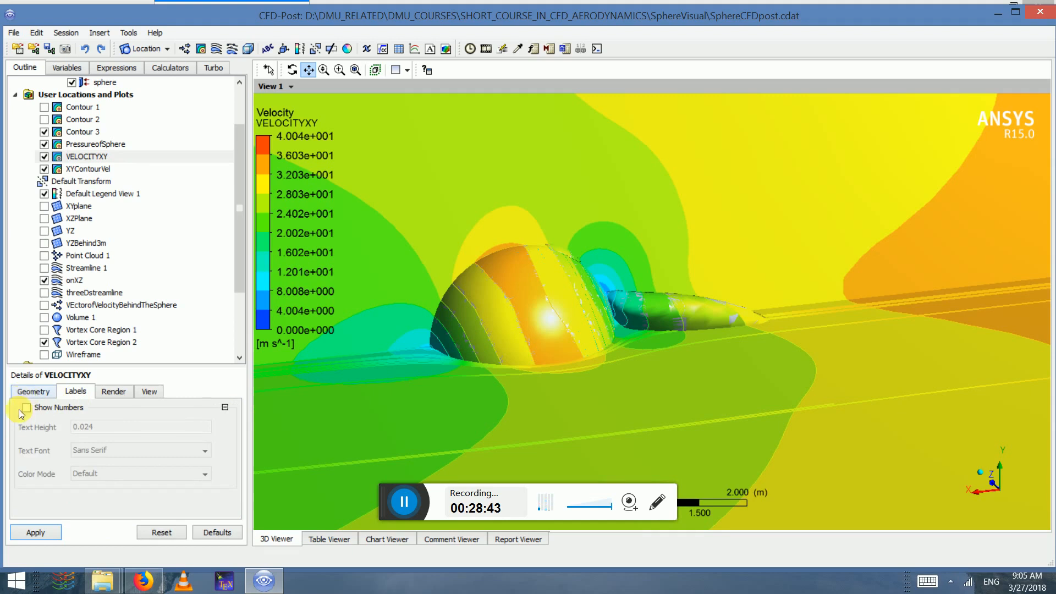
pyautogui.click(34, 392)
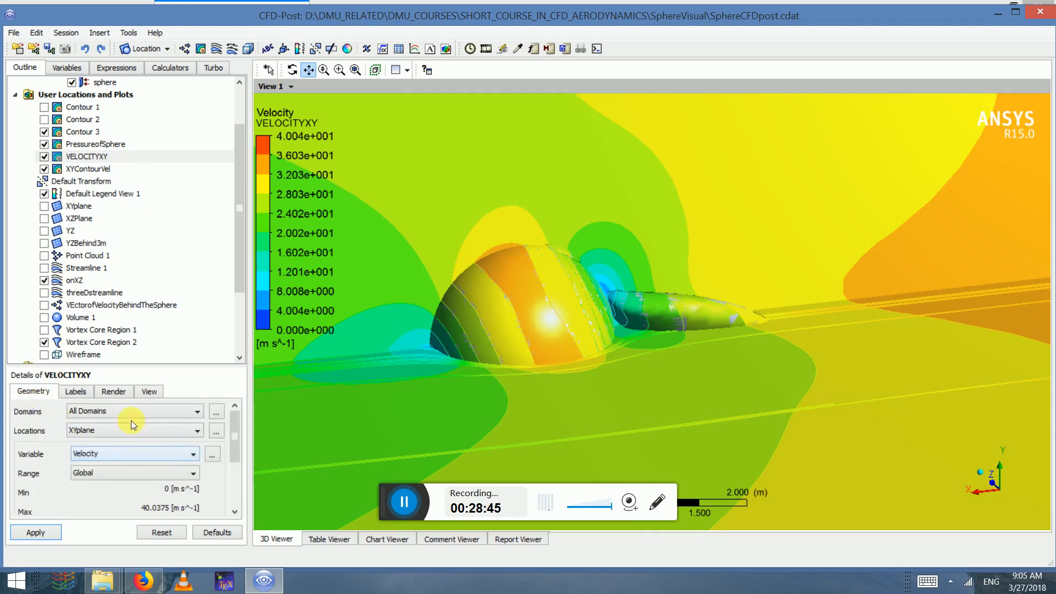
pyautogui.moveTo(237, 457); pyautogui.dragTo(234, 407)
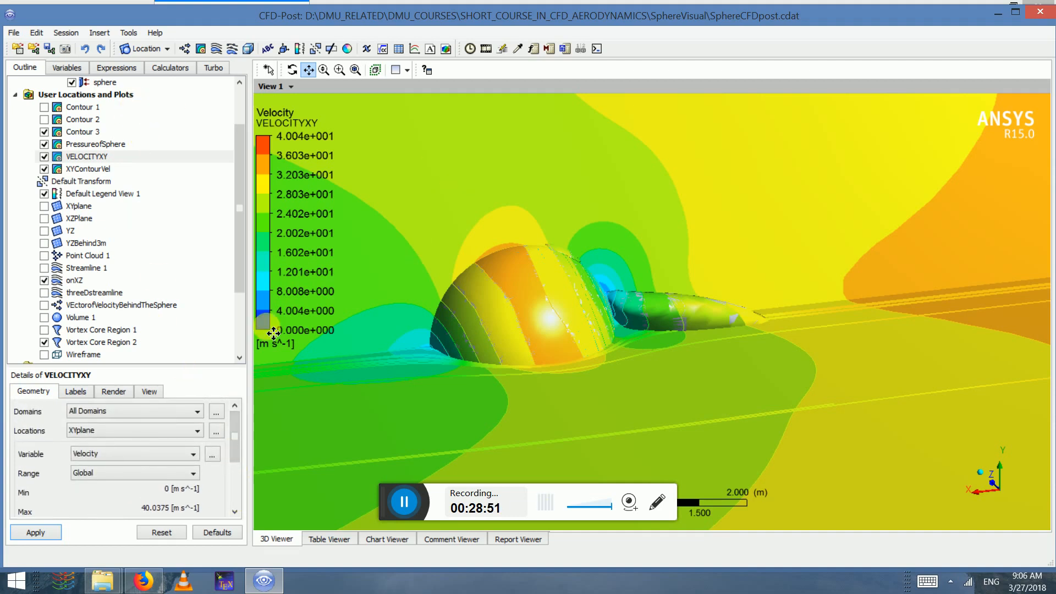